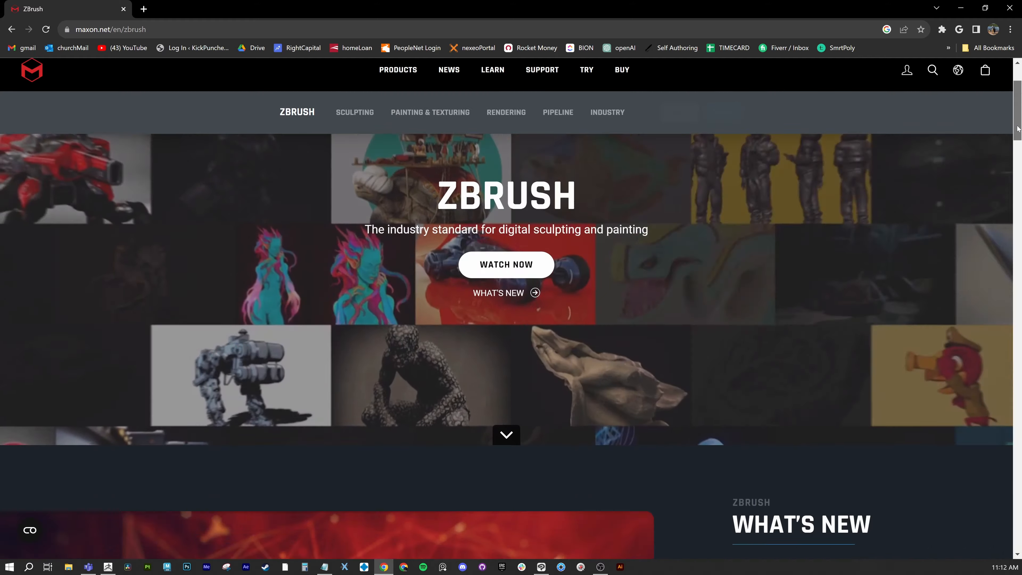
# View Maxon's plans and pricing page, check the purchase options for the ZBrush subscription, and close them
pyautogui.scroll(2, 1013, 127)
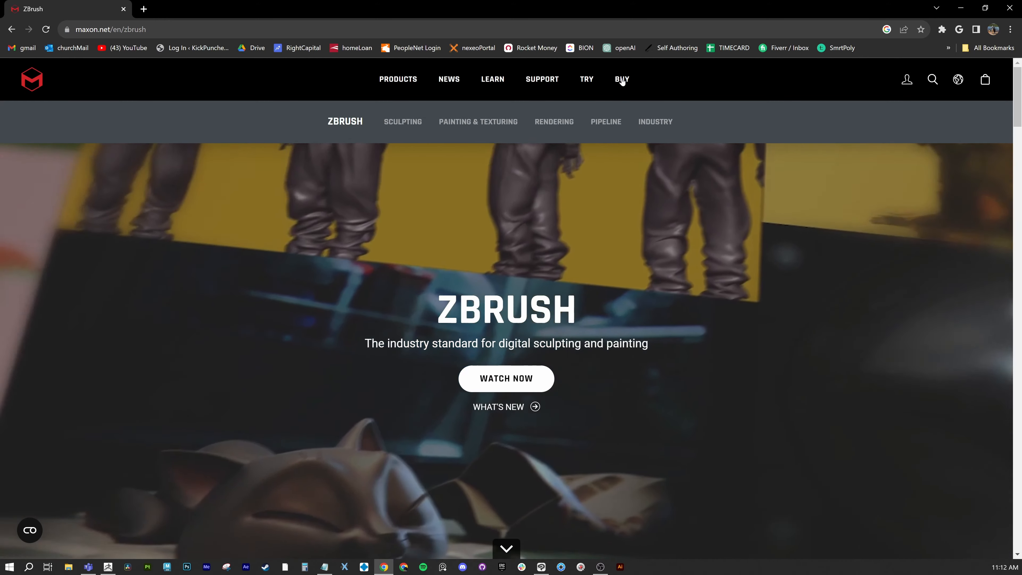
pyautogui.click(622, 79)
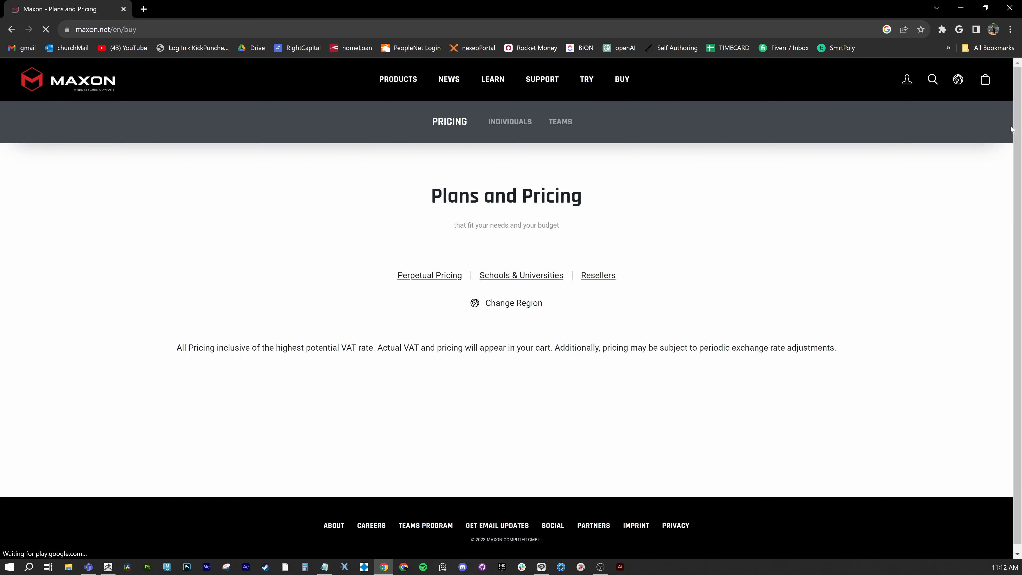
pyautogui.scroll(-3, 966, 213)
pyautogui.scroll(-1, 1001, 213)
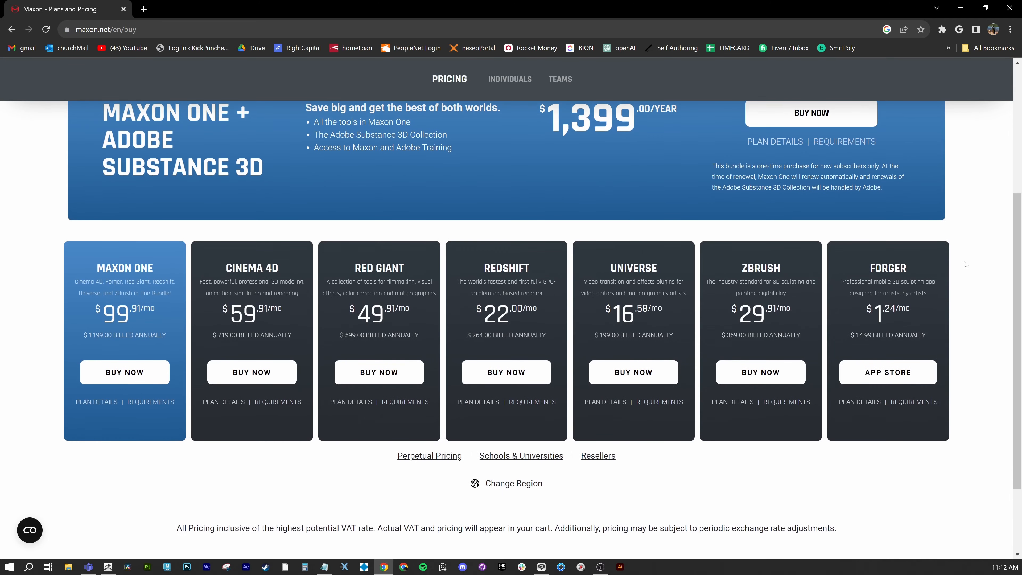
pyautogui.click(765, 372)
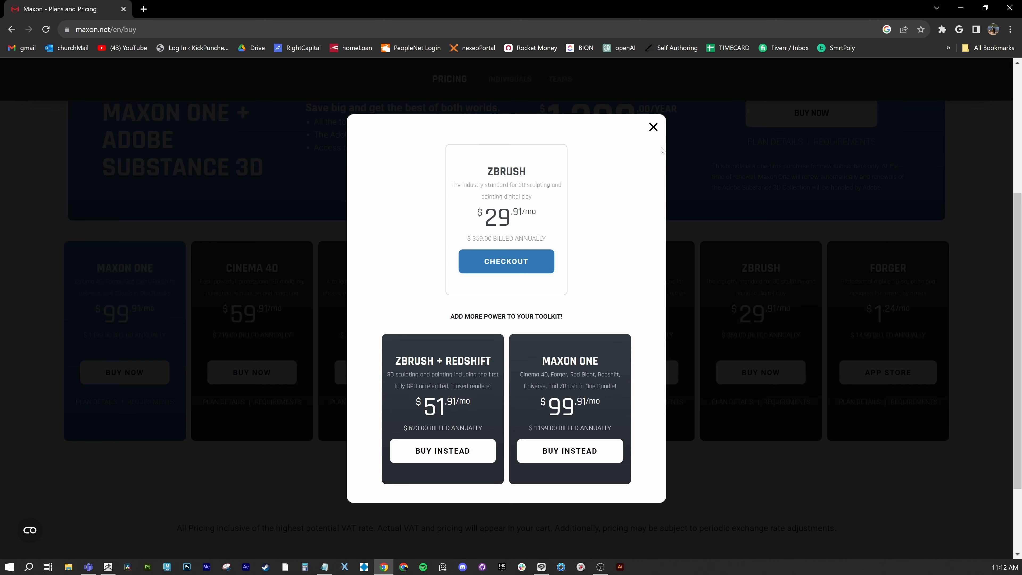
pyautogui.click(653, 131)
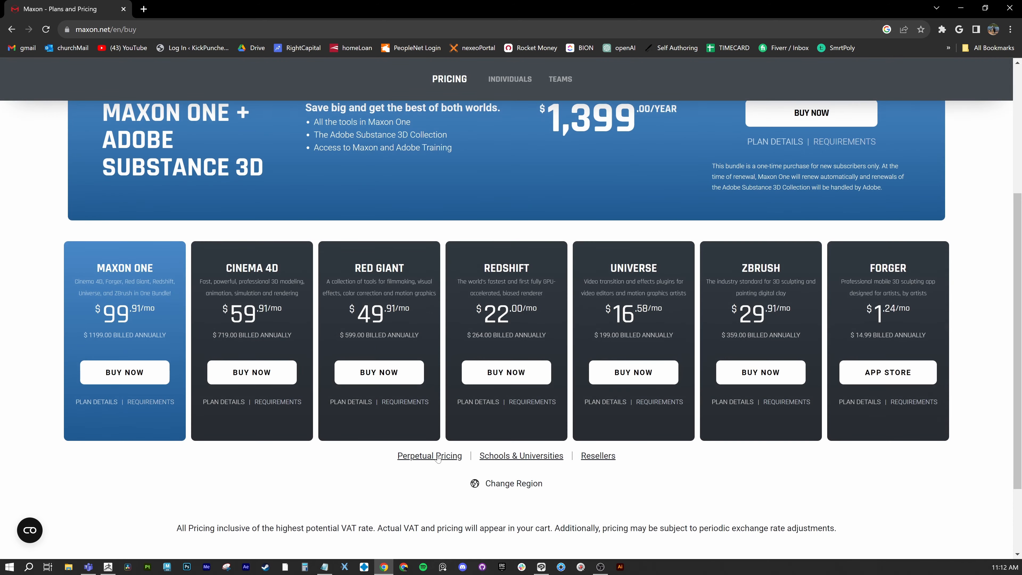
# Review the perpetual license and the schools and universities pricing, returning to the individual plans after each
pyautogui.click(438, 458)
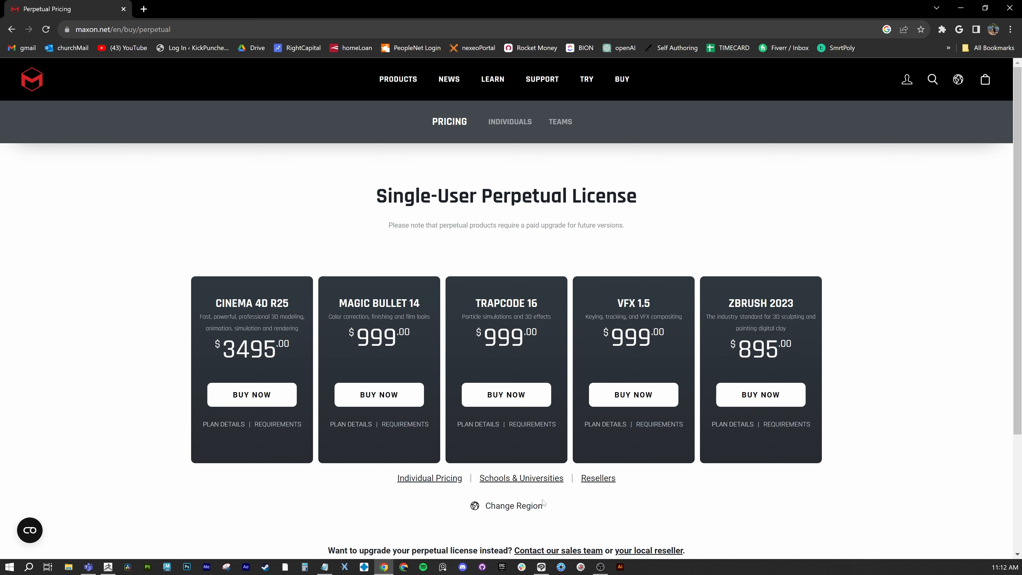
pyautogui.click(430, 480)
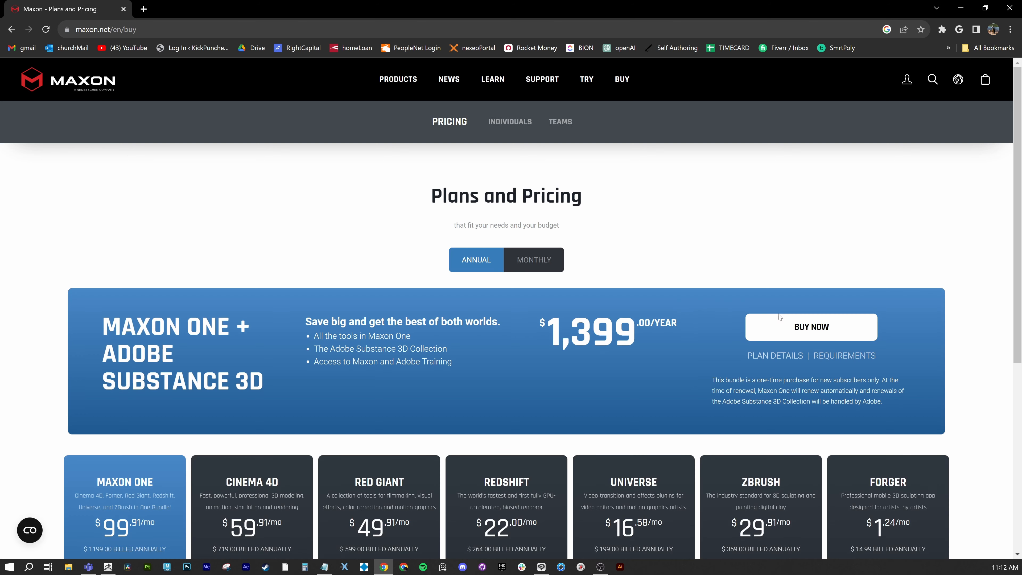
pyautogui.scroll(-4, 841, 466)
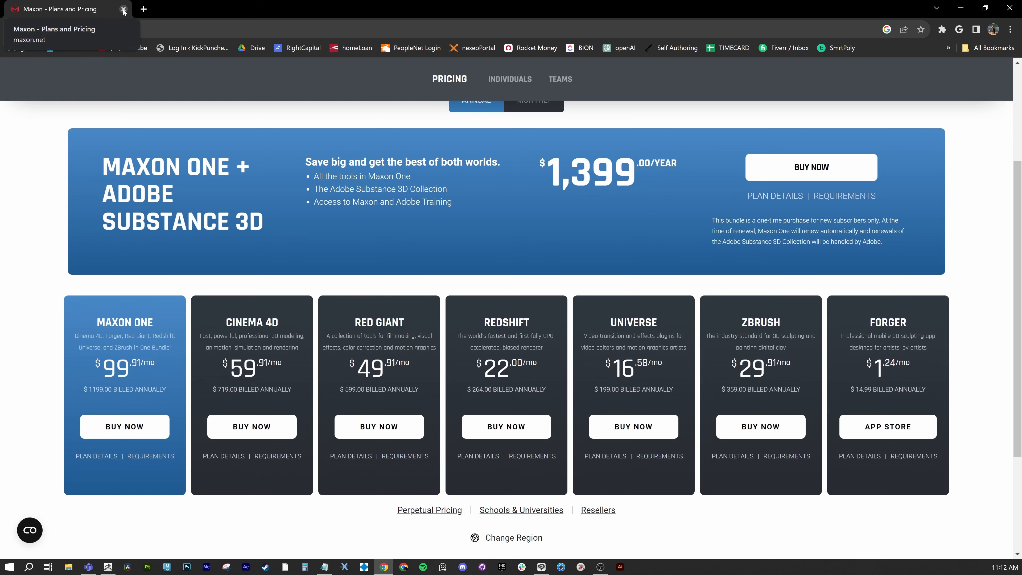
pyautogui.click(524, 511)
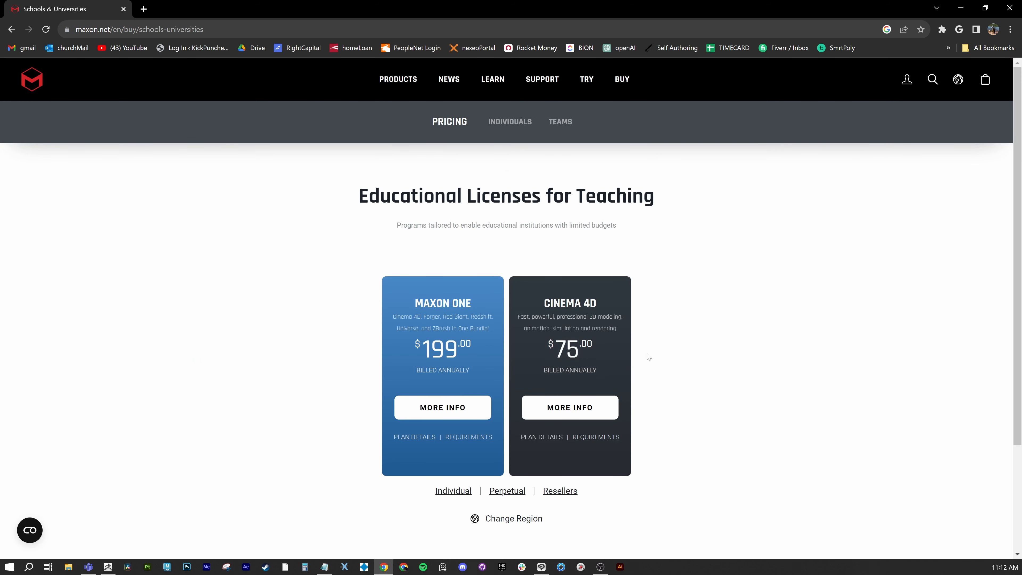
pyautogui.scroll(-1, 449, 403)
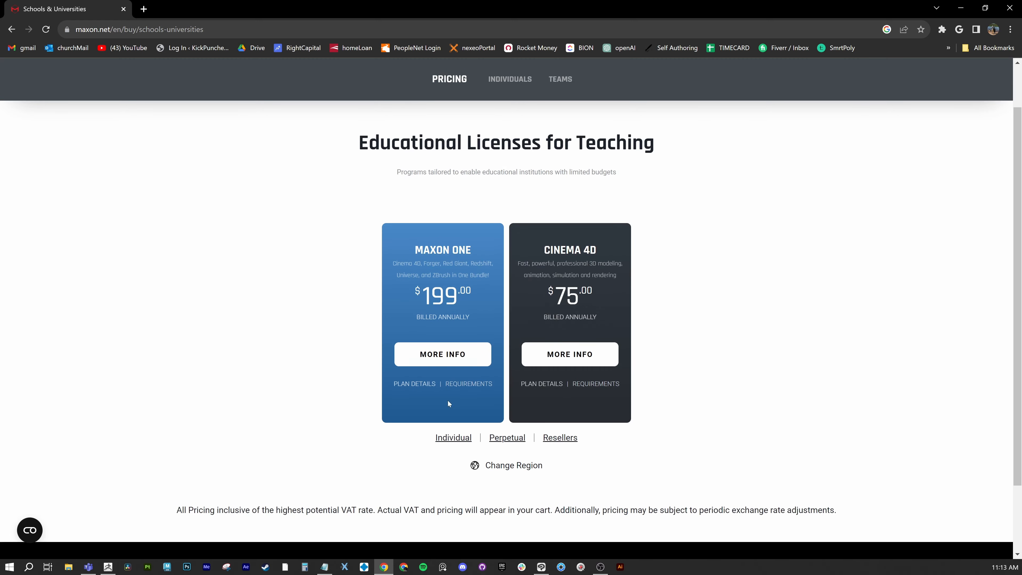
pyautogui.click(454, 438)
pyautogui.scroll(-4, 657, 370)
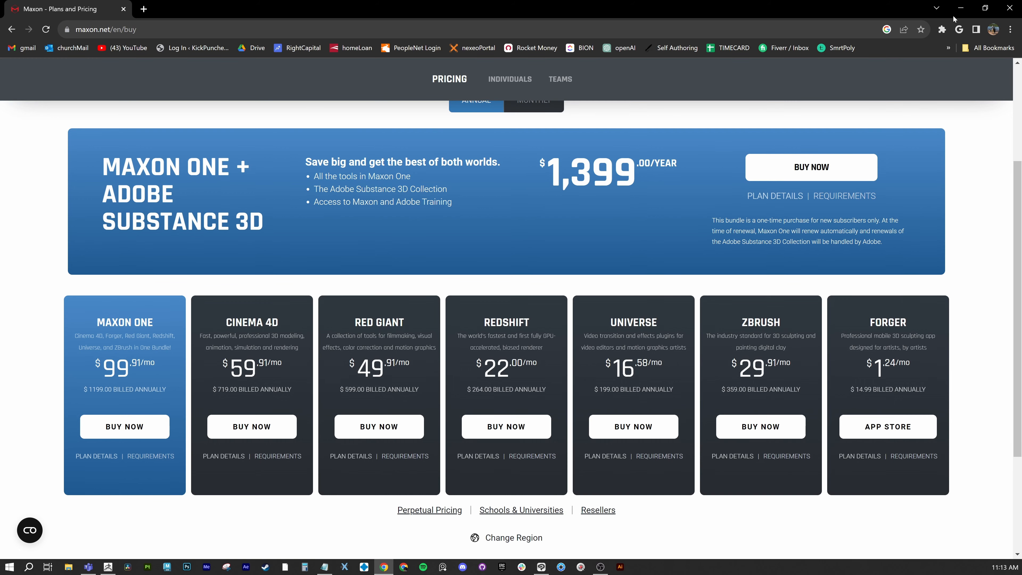
# Minimize the browser to bring up the hollowKnight_001 drawing in Clip Studio Paint and toggle Layer 4's visibility
pyautogui.click(961, 8)
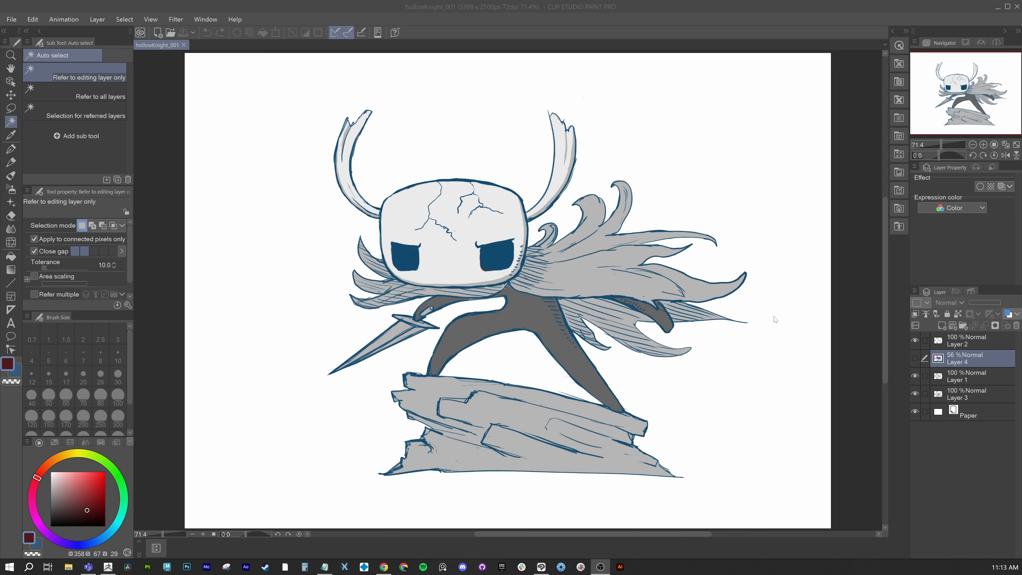
pyautogui.click(914, 358)
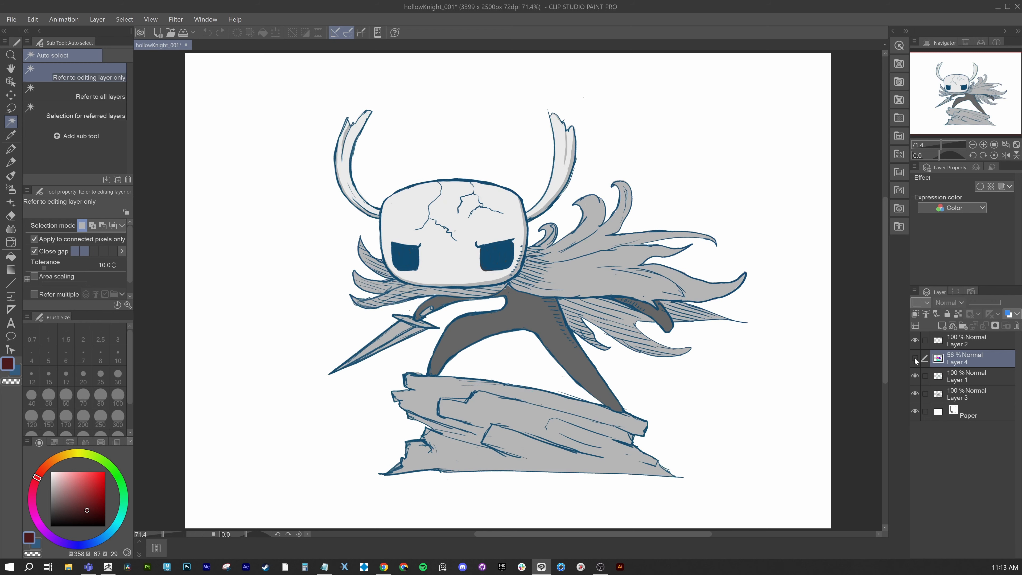
# Switch to ZBrush and load the DynaMesh_Sphere_64 project
pyautogui.click(108, 567)
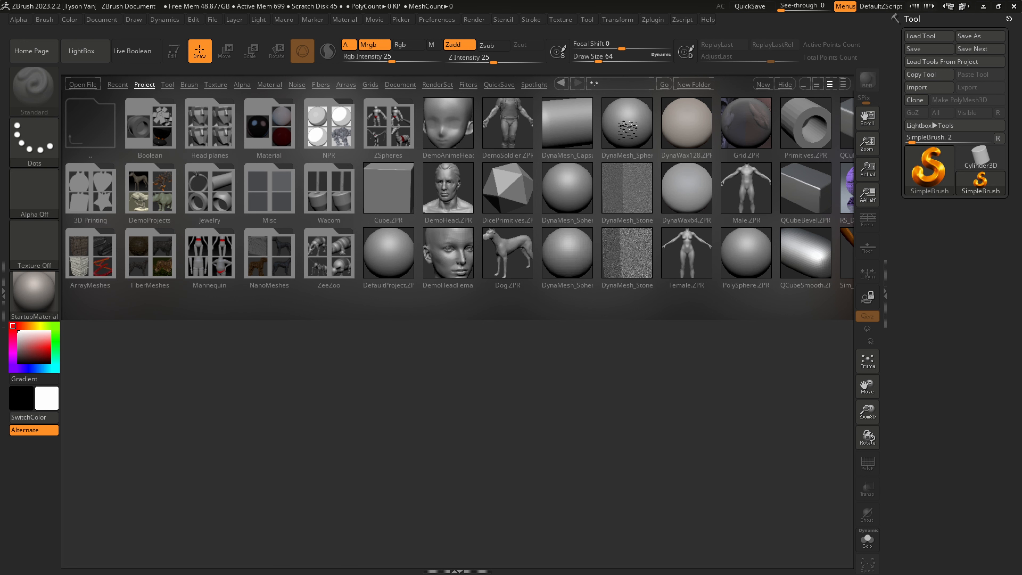
pyautogui.doubleClick(627, 124)
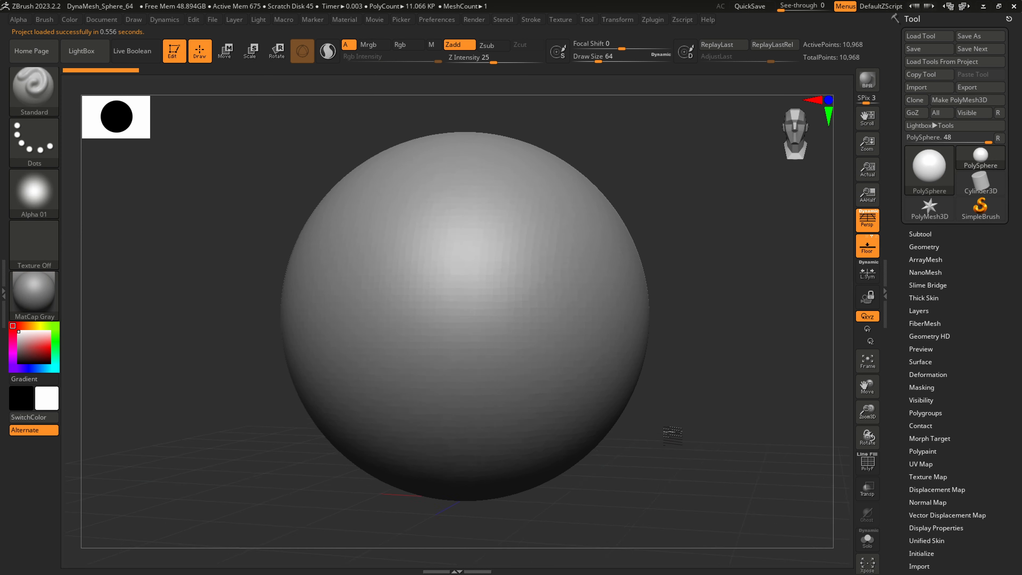
pyautogui.moveTo(673, 435); pyautogui.dragTo(659, 445)
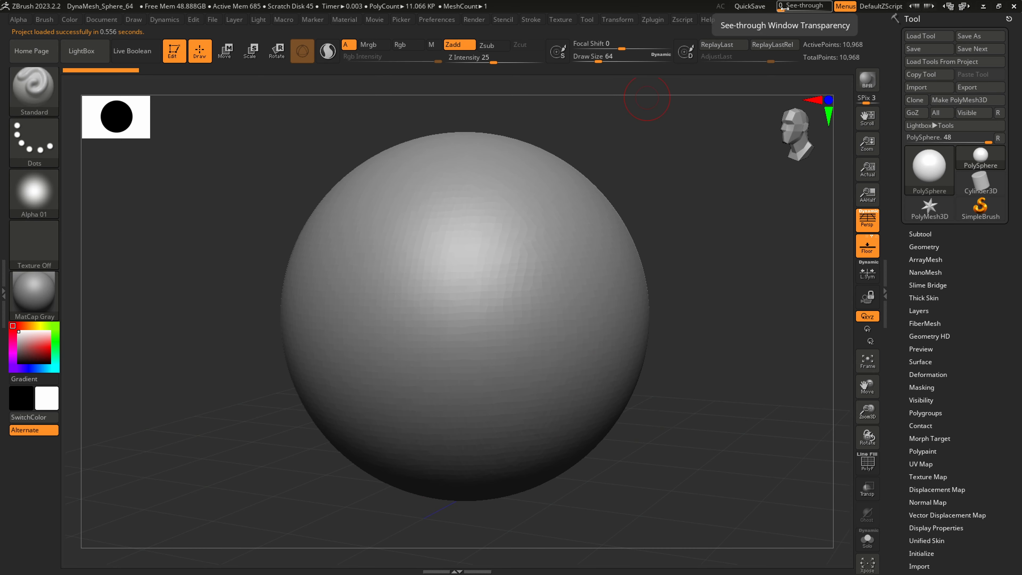
# Overlay the sphere on the drawing's head with See-through at 58, and restore See-through to 0
pyautogui.moveTo(784, 7); pyautogui.dragTo(805, 8)
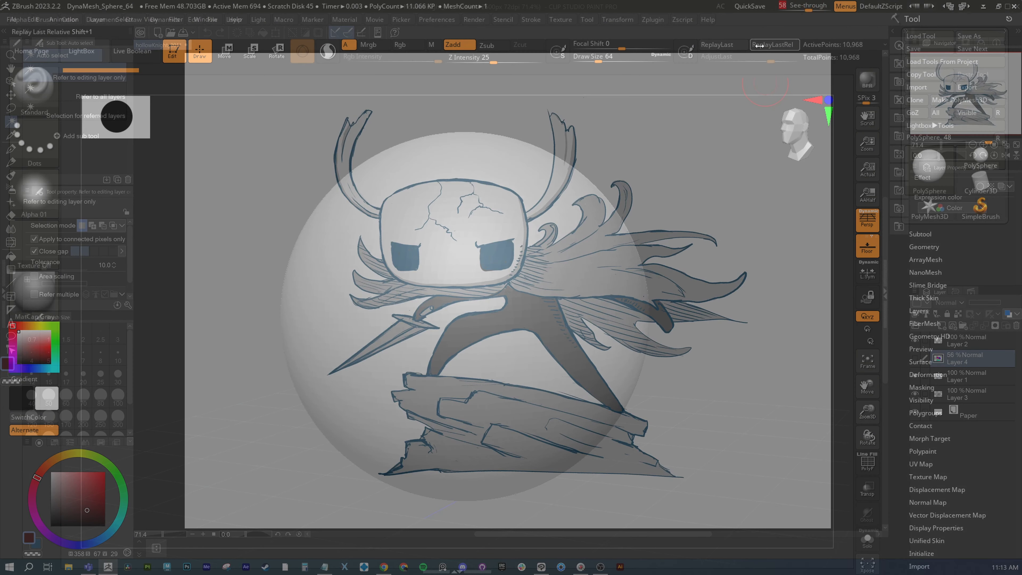
pyautogui.moveTo(506, 277)
pyautogui.keyDown('alt'); pyautogui.mouseDown(button='right')
pyautogui.moveTo(502, 226)
pyautogui.moveTo(483, 223)
pyautogui.mouseUp(button='right'); pyautogui.keyUp('alt')
pyautogui.moveTo(483, 222)
pyautogui.keyDown('ctrl'); pyautogui.mouseDown(button='right')
pyautogui.moveTo(451, 224)
pyautogui.moveTo(465, 228)
pyautogui.mouseUp(button='right'); pyautogui.keyUp('ctrl')
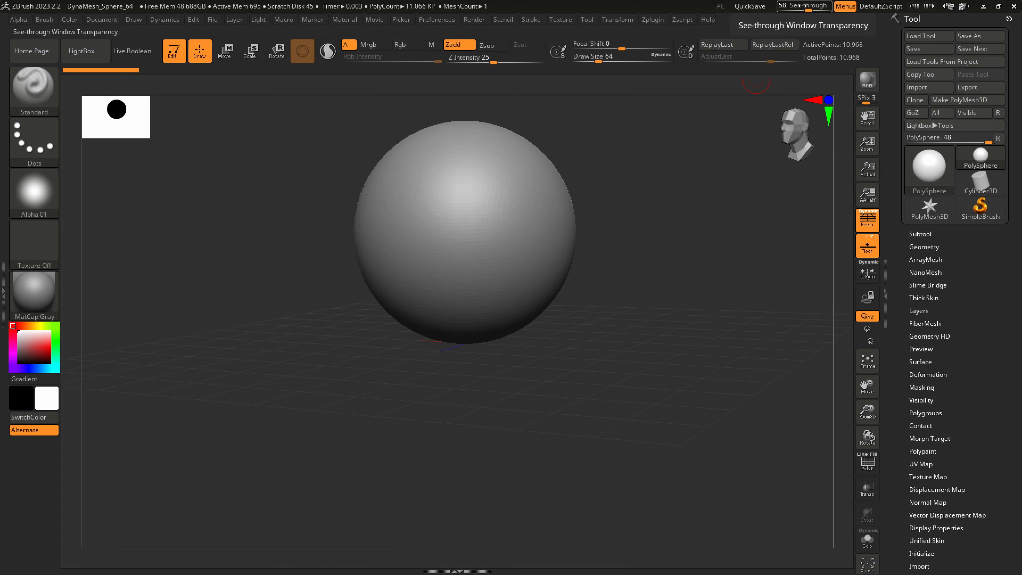
pyautogui.moveTo(803, 5); pyautogui.dragTo(779, 4)
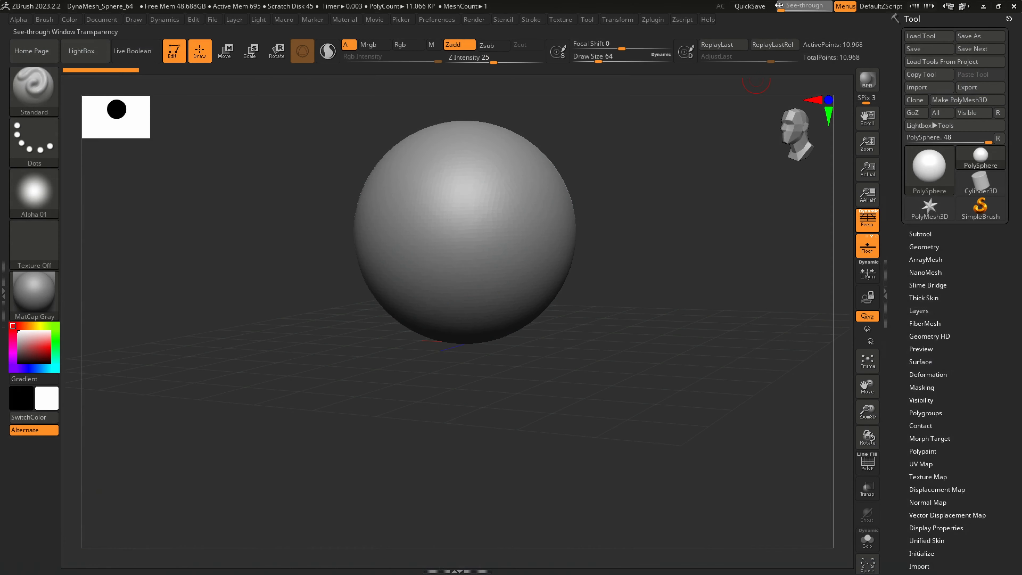
# Append a Cube3D mesh as a new subtool and make it the active subtool
pyautogui.click(920, 234)
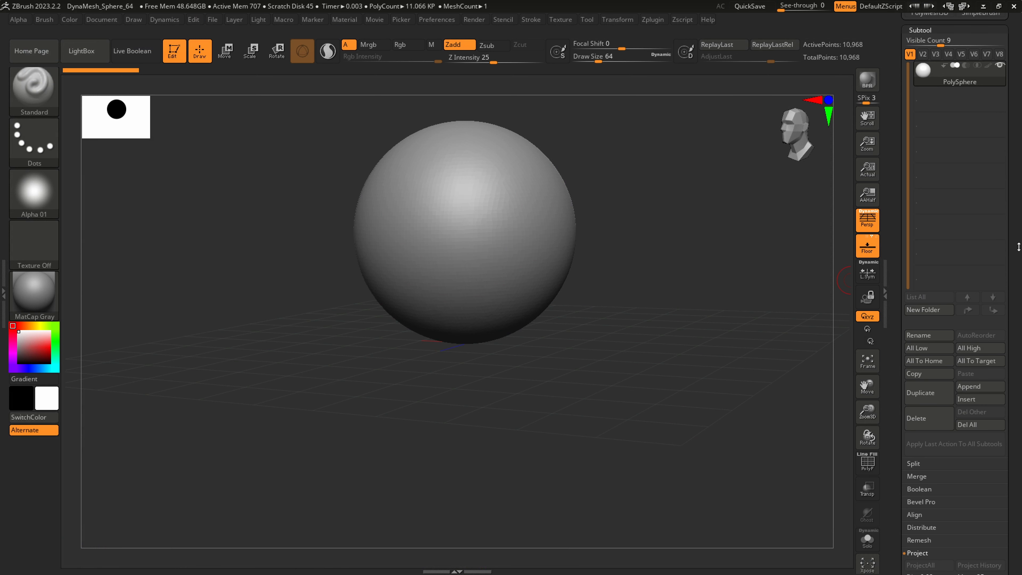
pyautogui.scroll(1, 976, 403)
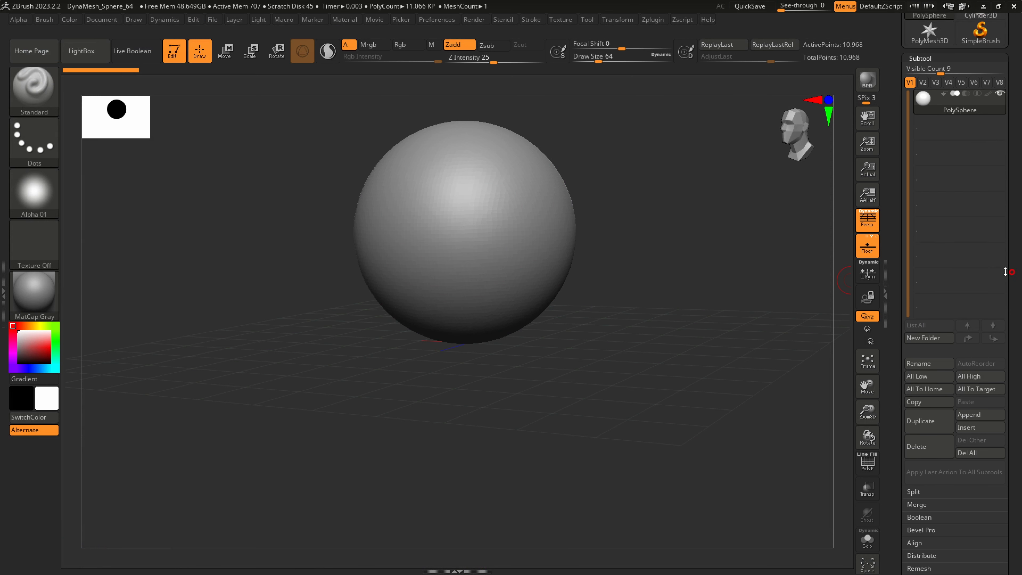
pyautogui.click(976, 415)
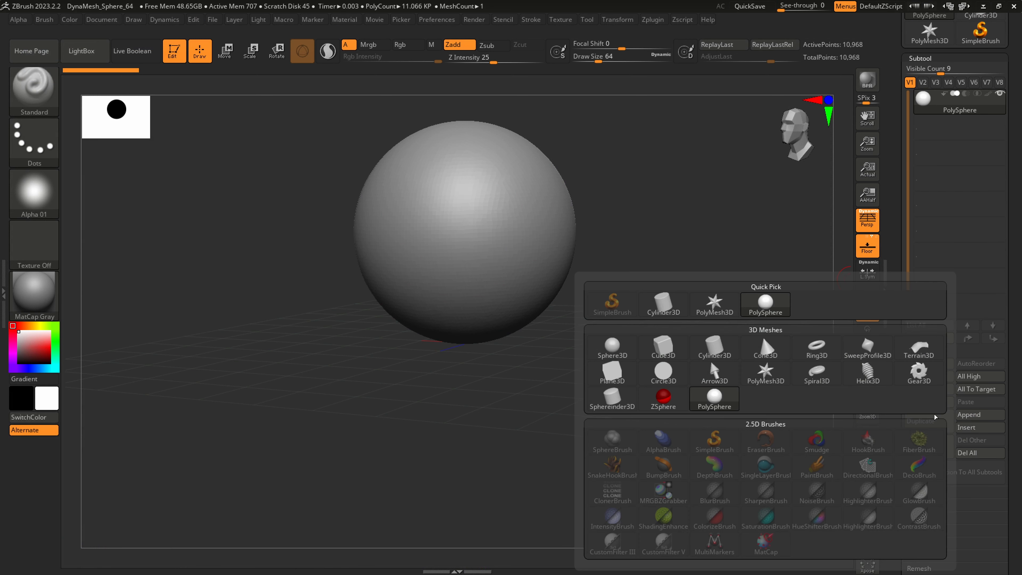
pyautogui.click(669, 349)
pyautogui.click(962, 135)
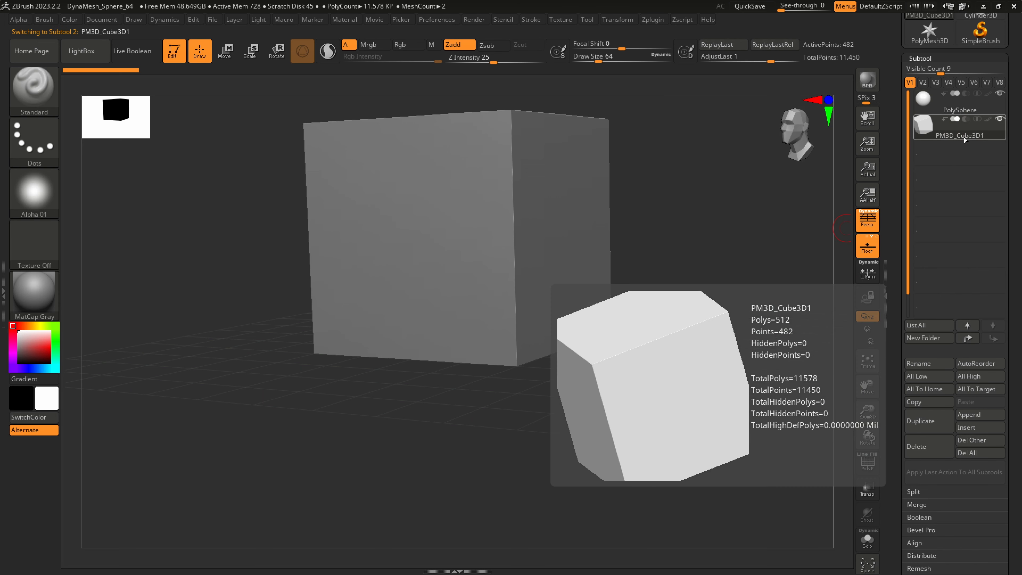
pyautogui.moveTo(656, 312); pyautogui.dragTo(677, 376)
pyautogui.click(965, 115)
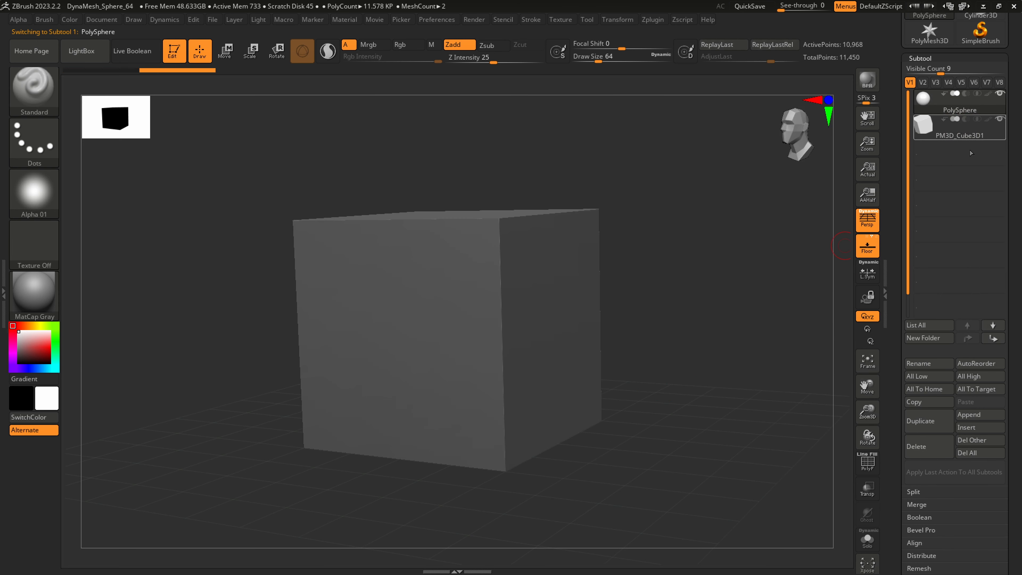
pyautogui.click(954, 136)
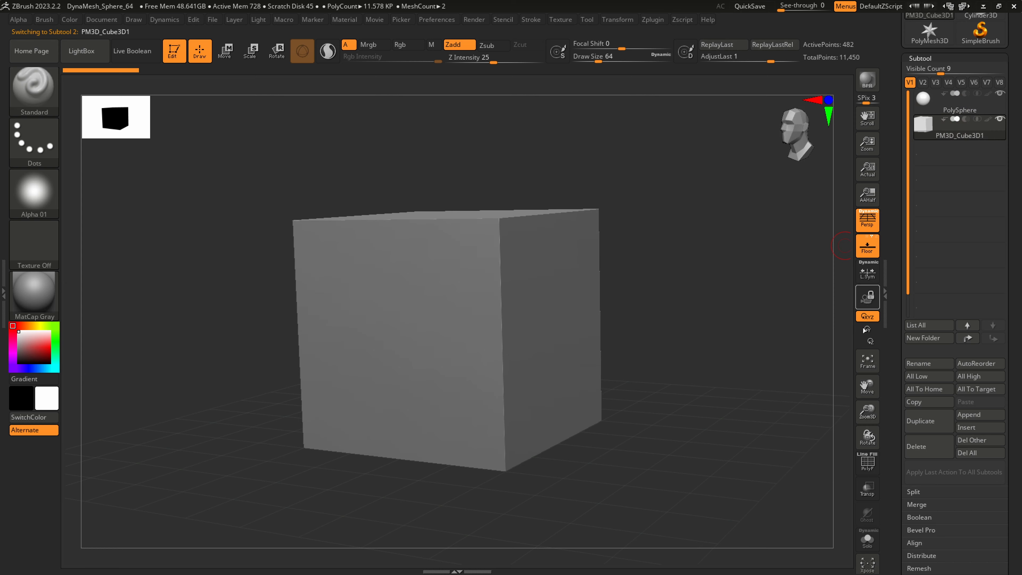
# Set See-through to 39 and fit the cube in view over the character's head in the drawing
pyautogui.moveTo(735, 223); pyautogui.dragTo(724, 149)
pyautogui.moveTo(783, 10); pyautogui.dragTo(803, 10)
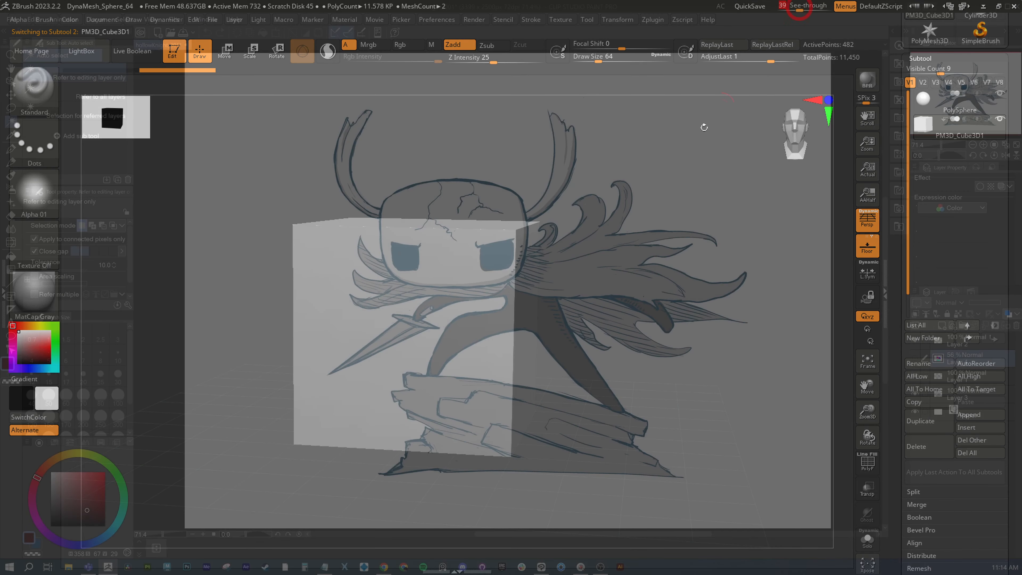
pyautogui.moveTo(561, 299)
pyautogui.keyDown('alt'); pyautogui.mouseDown()
pyautogui.moveTo(582, 223)
pyautogui.moveTo(539, 228)
pyautogui.moveTo(511, 217)
pyautogui.moveTo(563, 241)
pyautogui.mouseUp(); pyautogui.keyUp('alt')
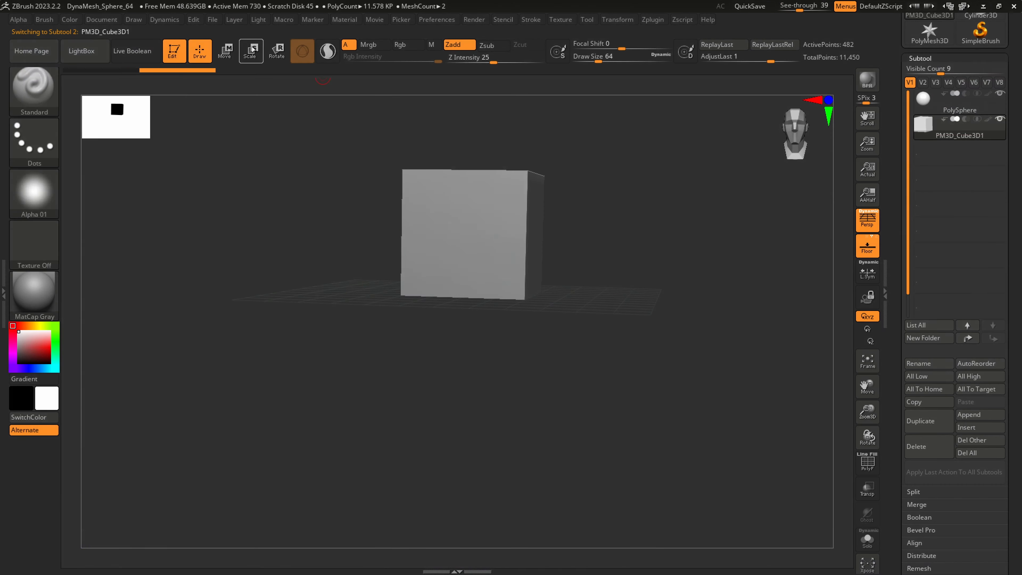
# Restore See-through to 0 and widen the cube along its X axis with the Scale gizmo
pyautogui.click(249, 51)
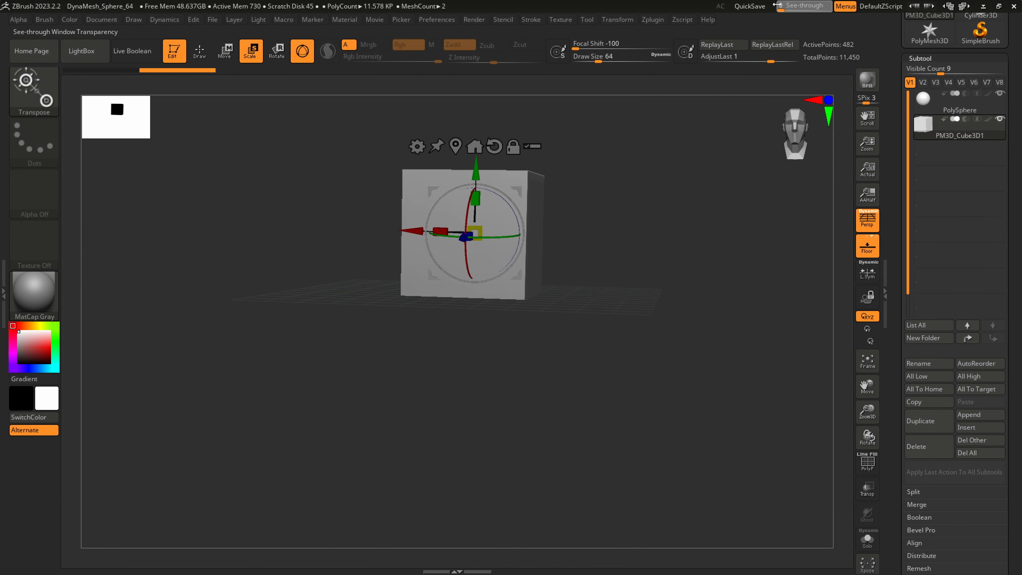
pyautogui.moveTo(795, 6); pyautogui.dragTo(780, 6)
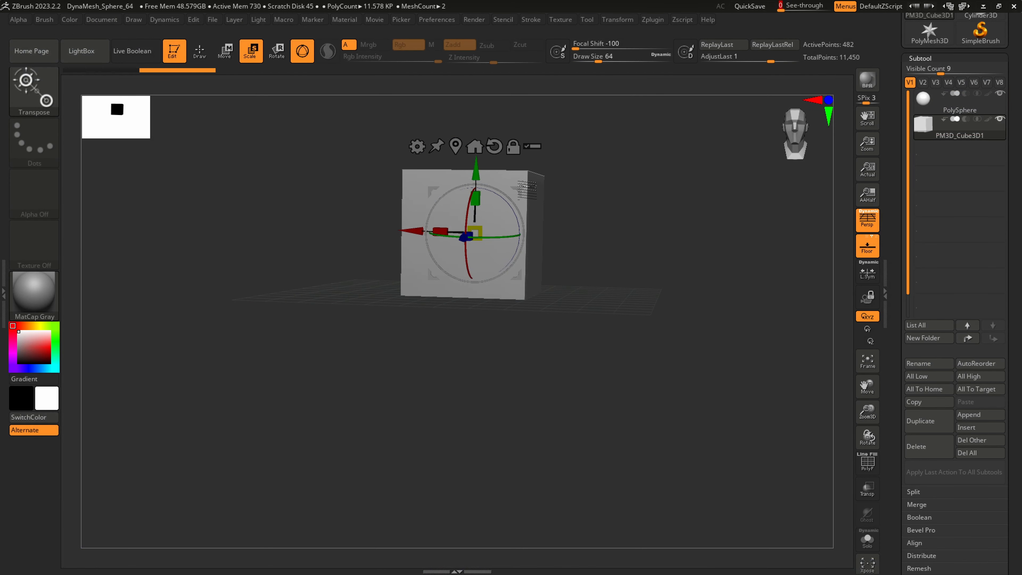
pyautogui.keyDown('alt'); pyautogui.moveTo(511, 246); pyautogui.dragTo(512, 303, button='right'); pyautogui.keyUp('alt')
pyautogui.moveTo(441, 256); pyautogui.dragTo(427, 256)
pyautogui.moveTo(434, 308); pyautogui.dragTo(429, 335, button='right')
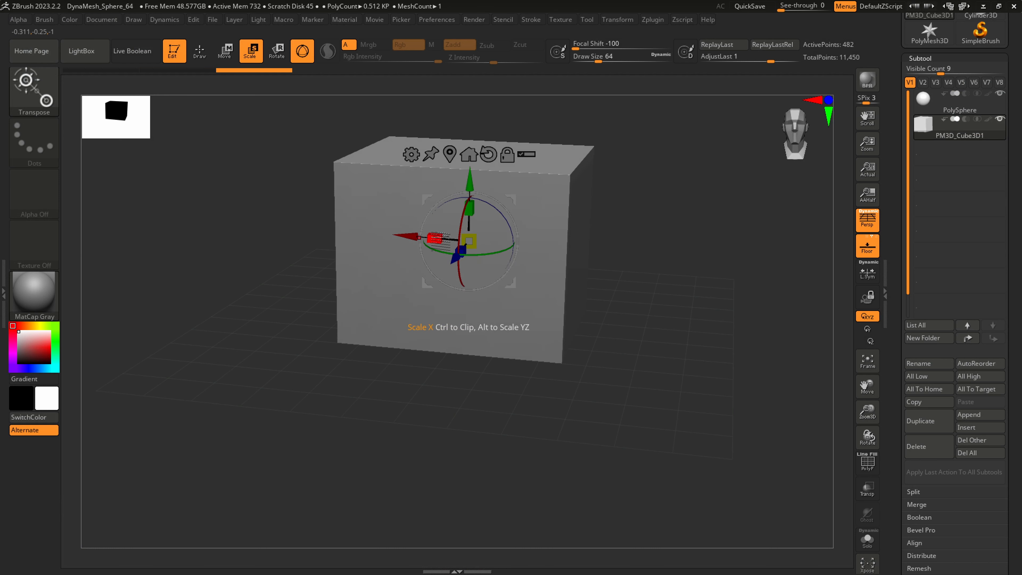
pyautogui.moveTo(440, 242); pyautogui.dragTo(426, 242)
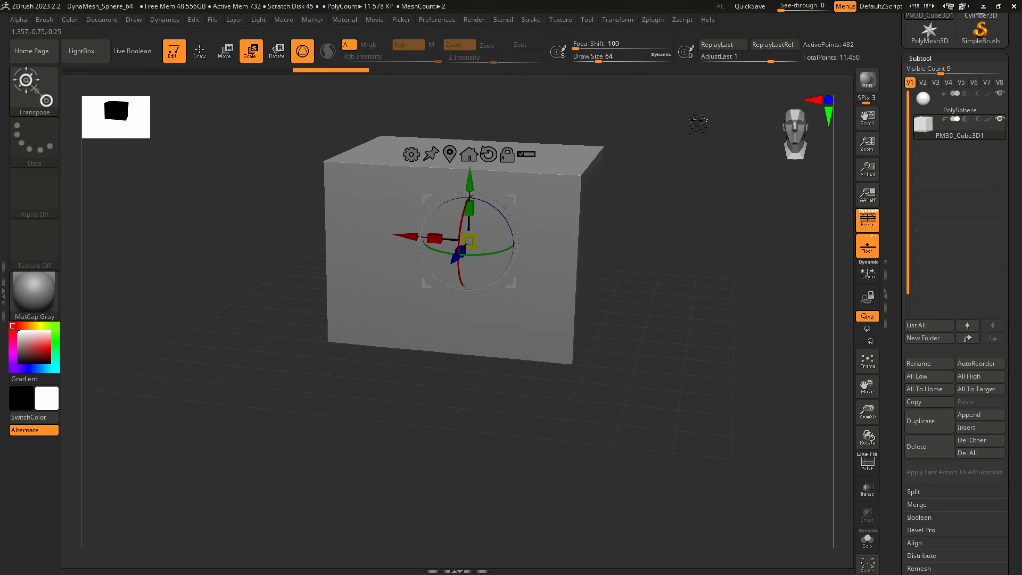
# Compare the widened cube with the drawn head using See-through at 51, and restore See-through to 0
pyautogui.moveTo(784, 6); pyautogui.dragTo(806, 6)
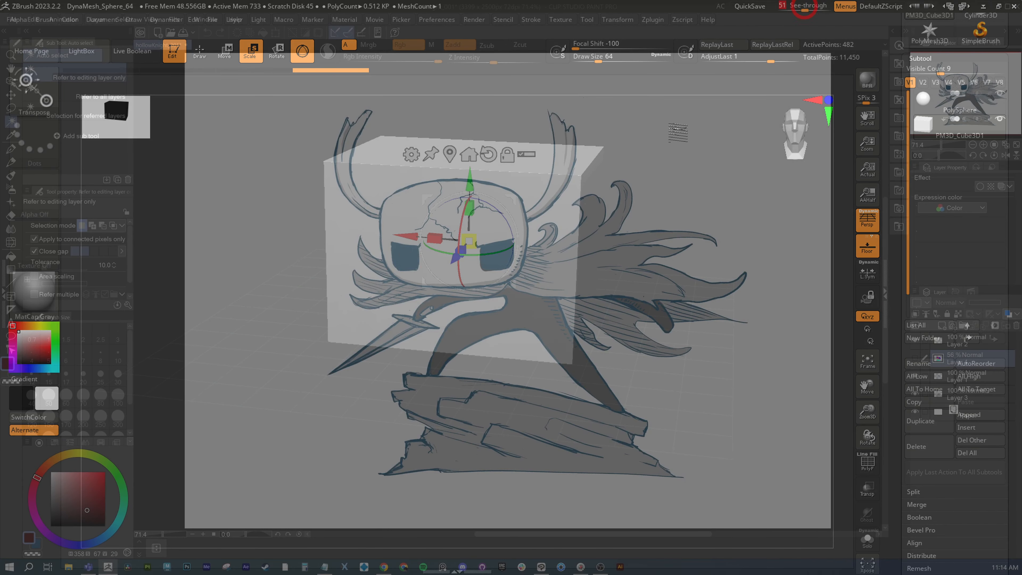
pyautogui.moveTo(614, 221)
pyautogui.mouseDown(button='right')
pyautogui.moveTo(616, 196)
pyautogui.moveTo(549, 226)
pyautogui.moveTo(561, 214)
pyautogui.mouseUp(button='right')
pyautogui.moveTo(805, 8); pyautogui.dragTo(780, 7)
# Subdivide the widened cube twice and turn on PolyFrame to show its wireframe
pyautogui.hotkey('ctrl', 'd')
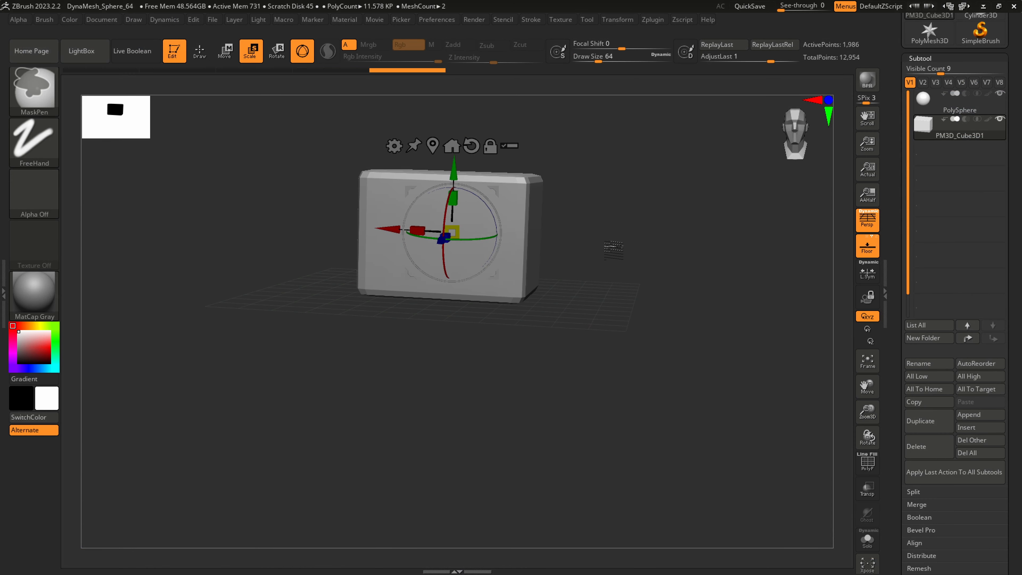
pyautogui.hotkey('ctrl', 'd')
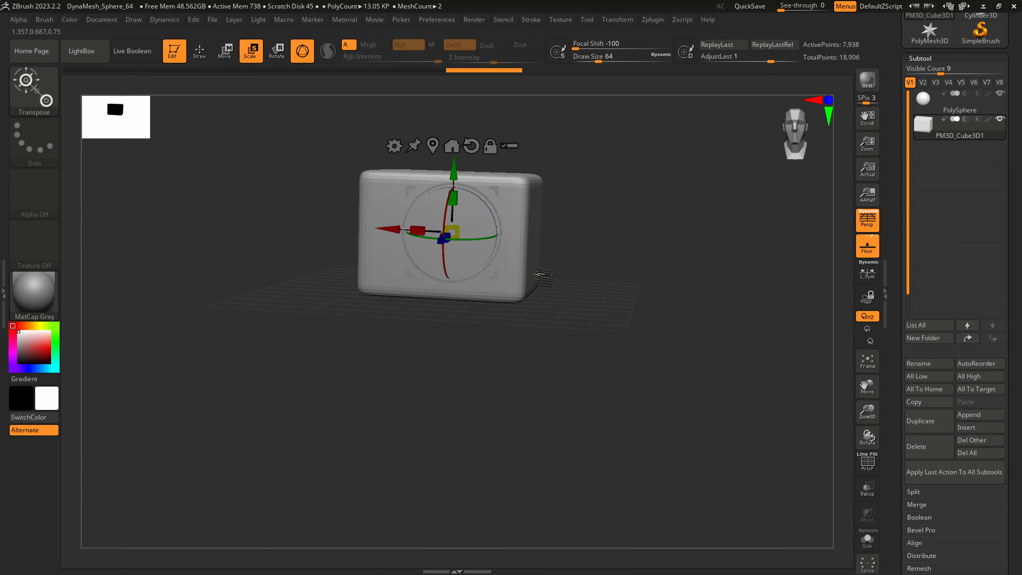
pyautogui.hotkey('shift', 'f')
pyautogui.keyDown('ctrl'); pyautogui.moveTo(458, 175); pyautogui.dragTo(517, 279, button='right'); pyautogui.keyUp('ctrl')
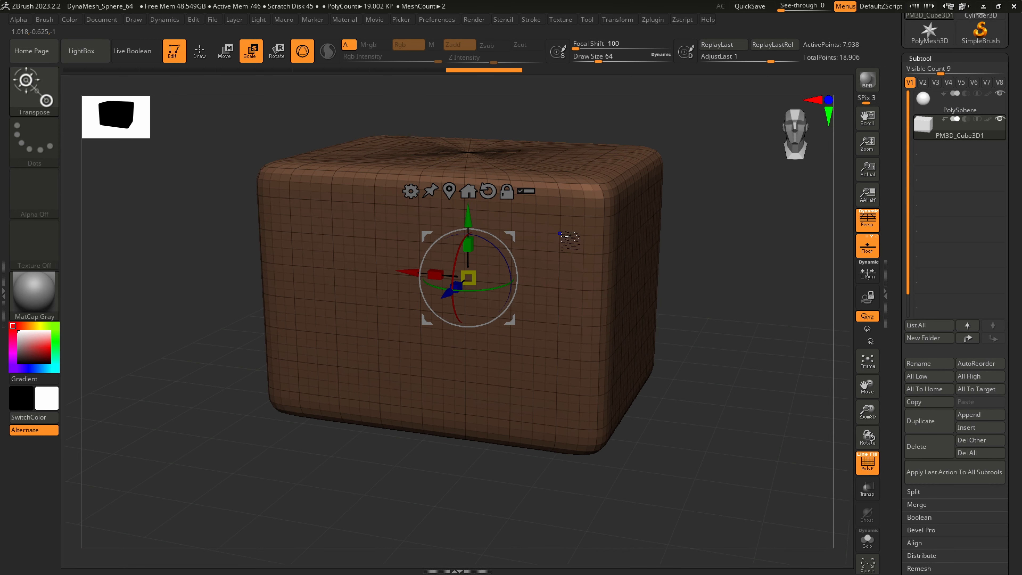
# Step the cube down to its lowest subdivision level and back up repeatedly to compare the mesh density
pyautogui.hotkey('shift', 'd')
pyautogui.hotkey('shift', 'd')
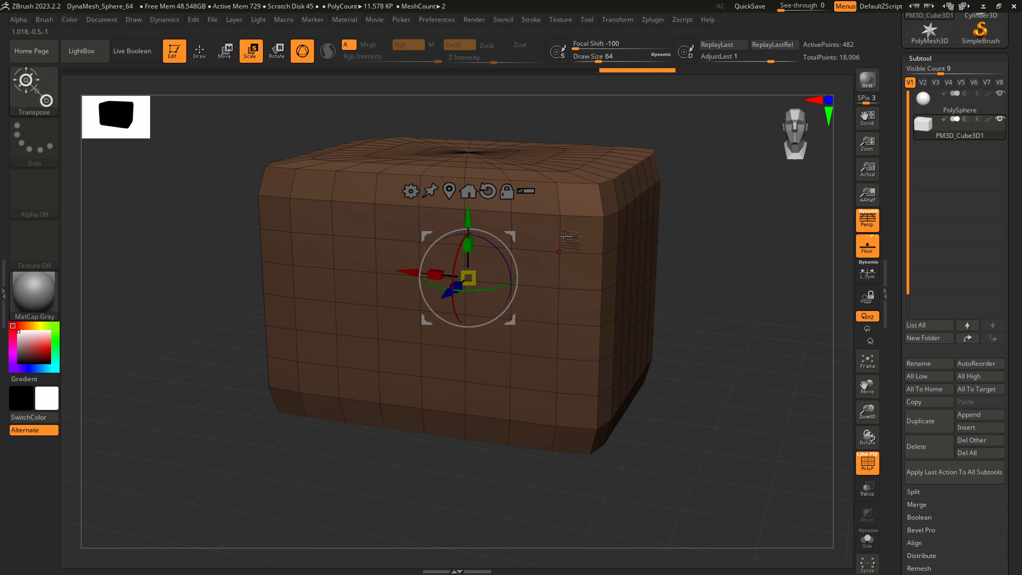
pyautogui.press('d')
pyautogui.press('d')
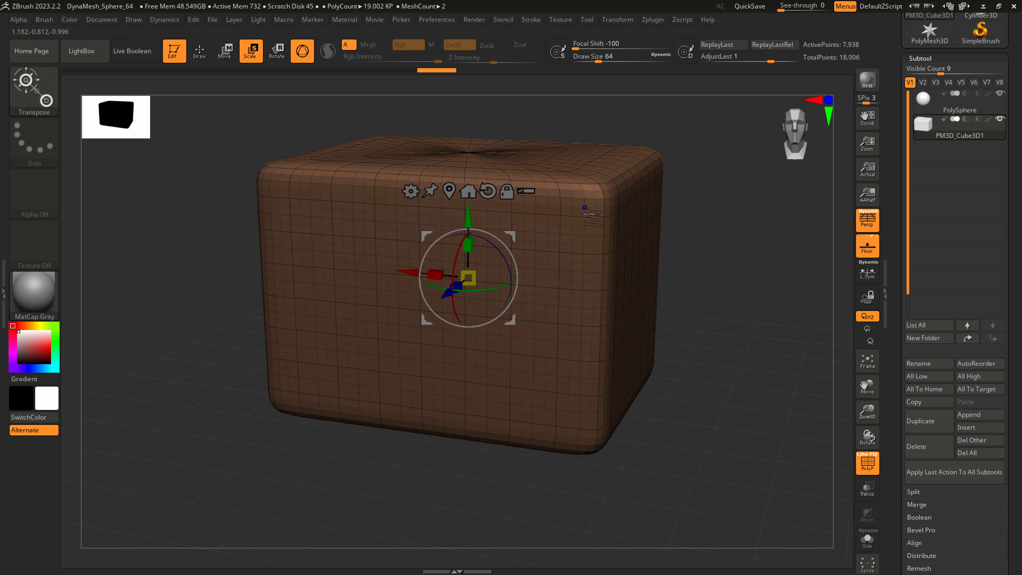
pyautogui.hotkey('shift', 'd')
pyautogui.hotkey('shift', 'd')
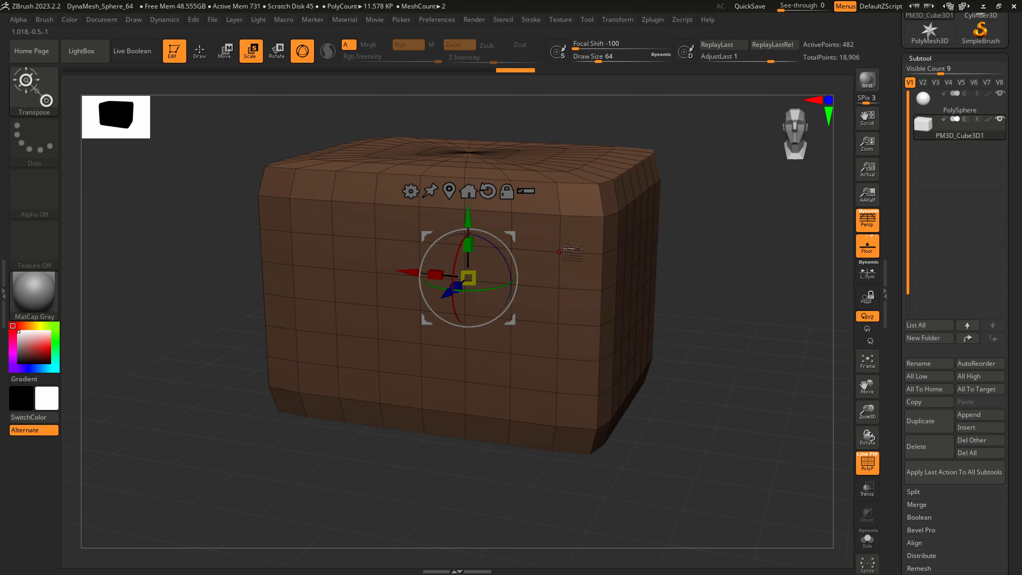
pyautogui.moveTo(578, 217); pyautogui.dragTo(572, 244, button='right')
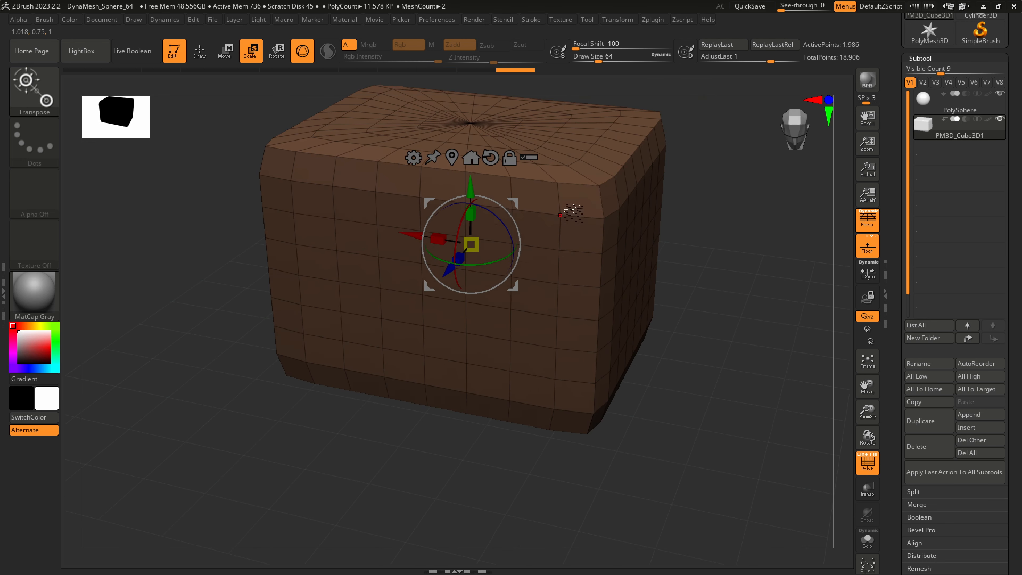
pyautogui.press('d')
pyautogui.press('d')
# Subdivide the cube once more and set its subdivision level to 3 in the Geometry settings
pyautogui.moveTo(594, 237); pyautogui.dragTo(625, 238, button='right')
pyautogui.hotkey('ctrl', 'd')
pyautogui.click(931, 58)
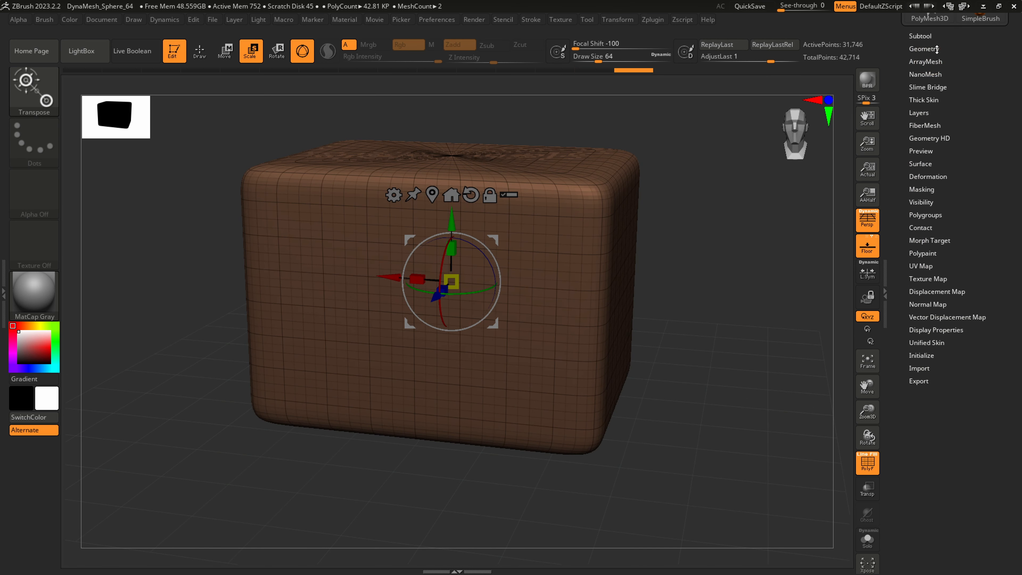
pyautogui.moveTo(937, 48); pyautogui.dragTo(917, 155)
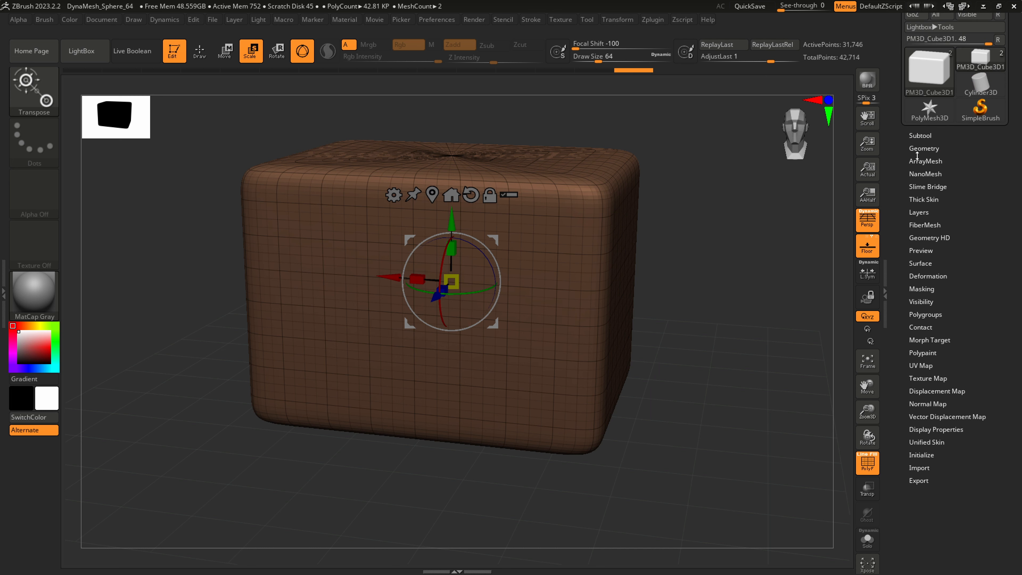
pyautogui.click(919, 148)
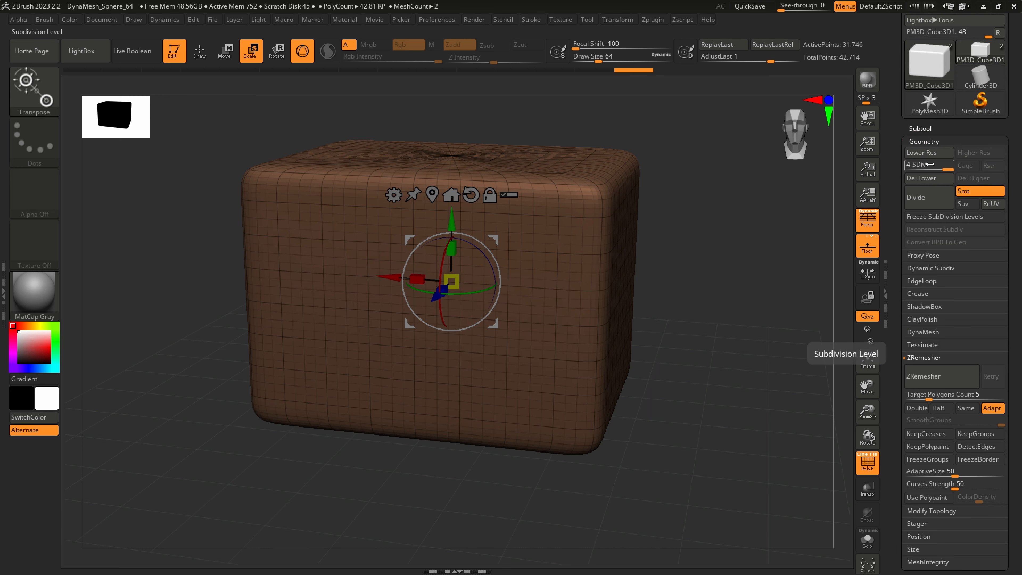
pyautogui.moveTo(943, 164)
pyautogui.mouseDown()
pyautogui.moveTo(912, 167)
pyautogui.moveTo(957, 165)
pyautogui.moveTo(902, 168)
pyautogui.moveTo(959, 164)
pyautogui.moveTo(935, 165)
pyautogui.mouseUp()
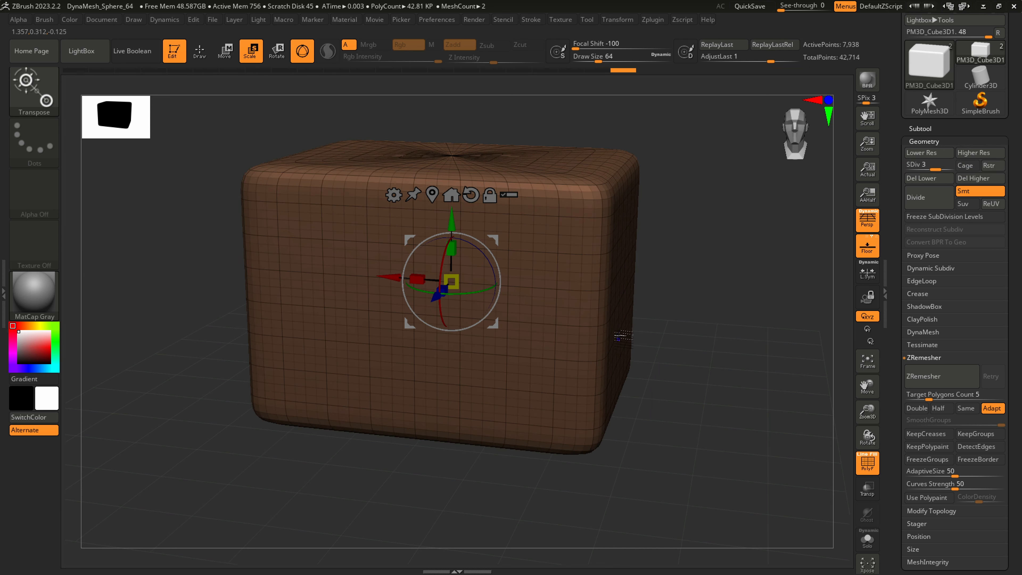
# Step through the cube's subdivision levels and subdivide it once more to level 5
pyautogui.hotkey('shift', 'd')
pyautogui.hotkey('shift', 'd')
pyautogui.press('d')
pyautogui.press('d')
pyautogui.press('d')
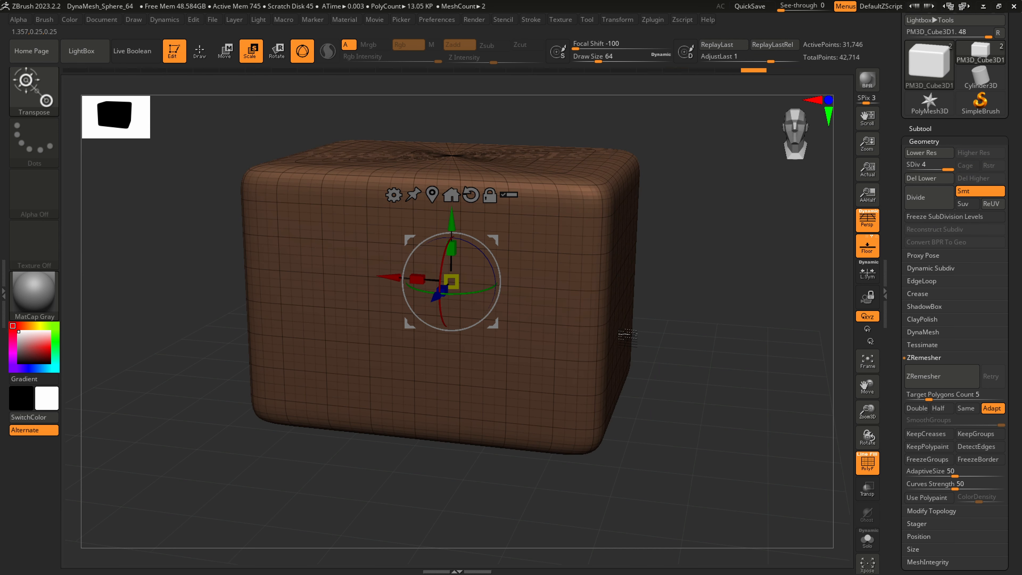
pyautogui.hotkey('ctrl', 'd')
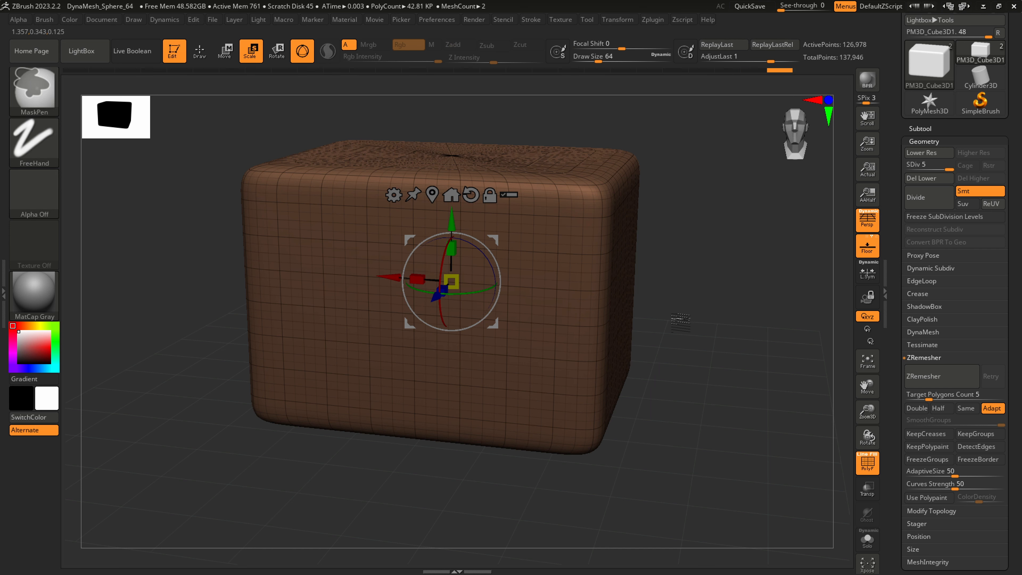
# Set the cube's subdivision level to 3 and delete its higher and lower subdivision levels
pyautogui.hotkey('shift', 'd')
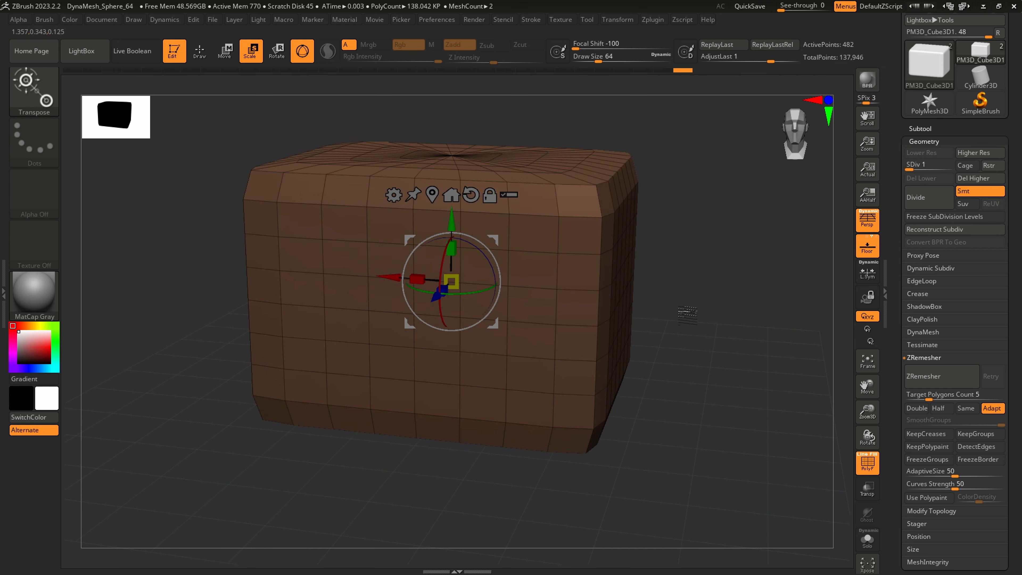
pyautogui.moveTo(643, 296); pyautogui.dragTo(603, 297)
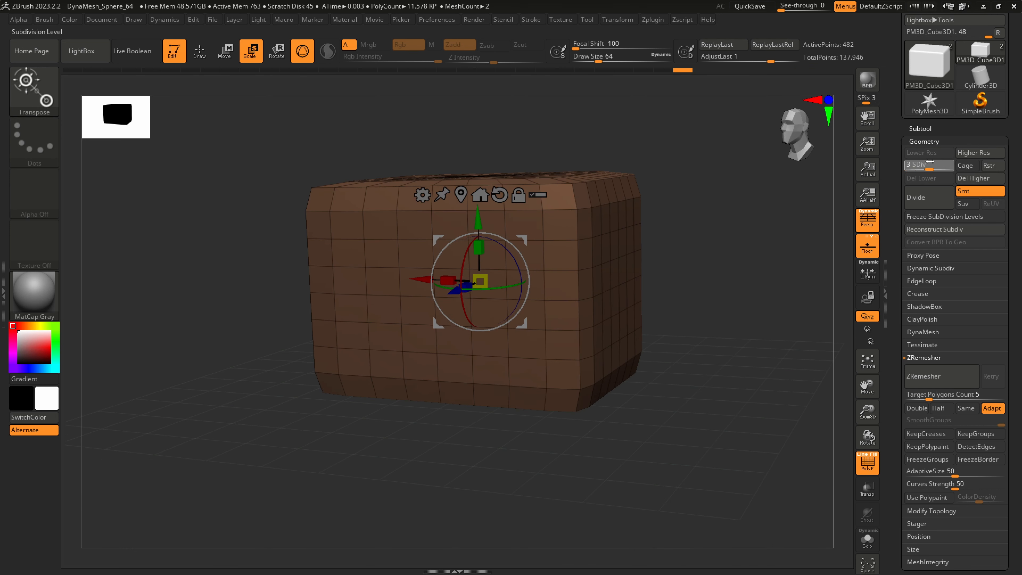
pyautogui.moveTo(933, 161); pyautogui.dragTo(934, 162)
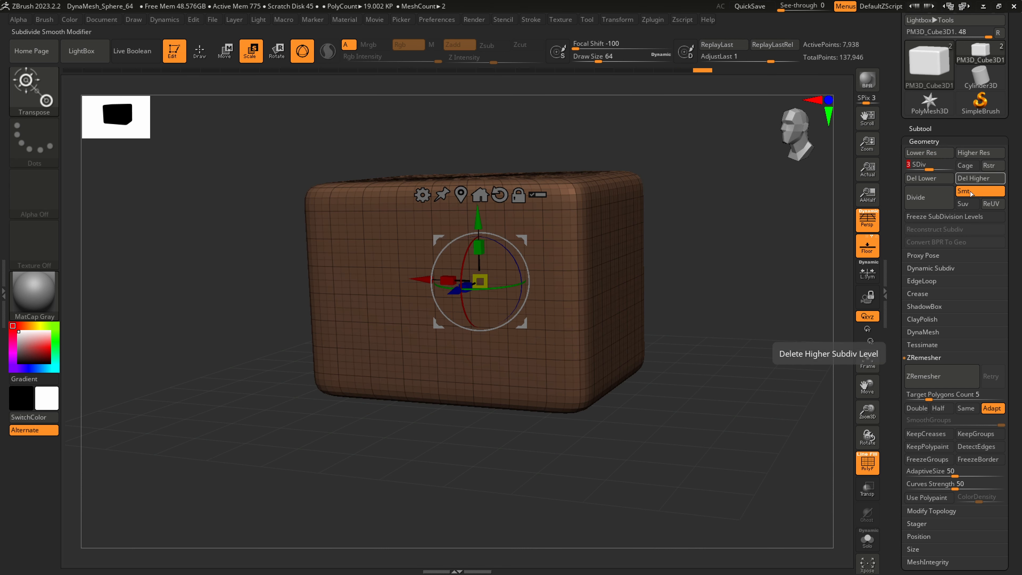
pyautogui.click(975, 178)
pyautogui.click(927, 178)
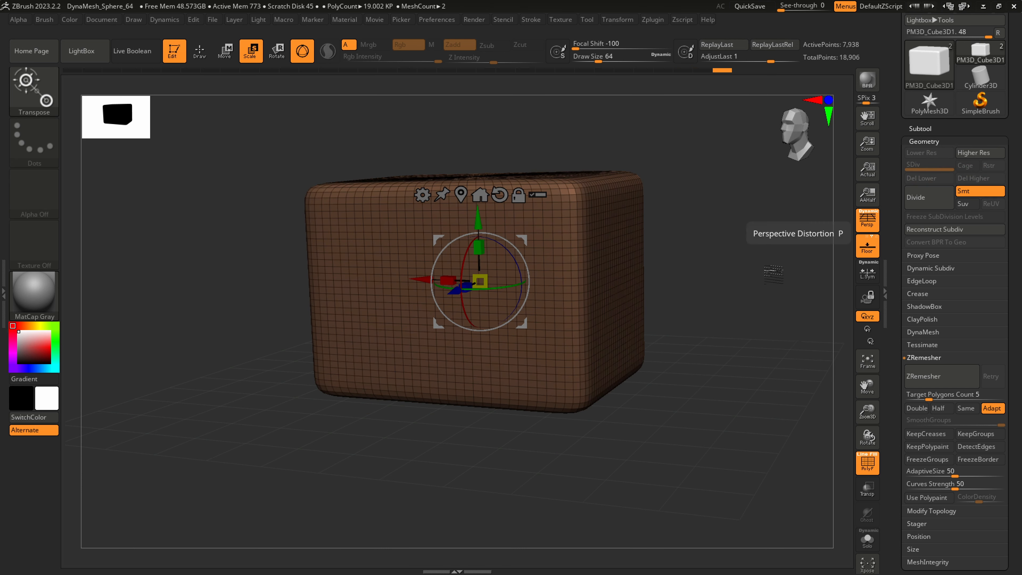
# Enlarge the brush Draw Size to 1000
pyautogui.keyDown('ctrl'); pyautogui.moveTo(591, 346); pyautogui.dragTo(567, 385, button='right'); pyautogui.keyUp('ctrl')
pyautogui.press('s')
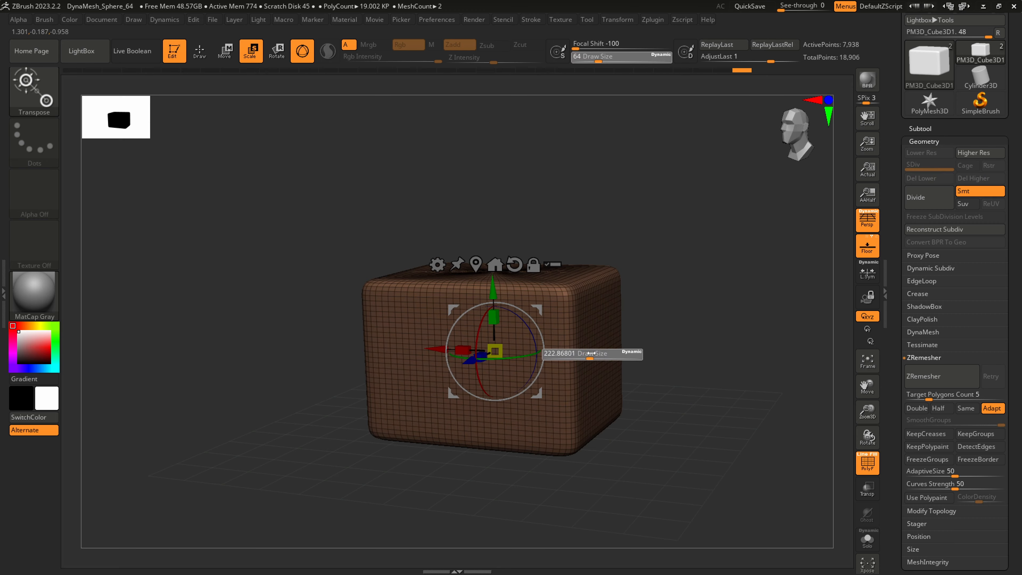
pyautogui.moveTo(637, 363); pyautogui.dragTo(660, 358)
# Compare the cube with the drawing using See-through at 54, and restore See-through to 0
pyautogui.moveTo(783, 9); pyautogui.dragTo(808, 9)
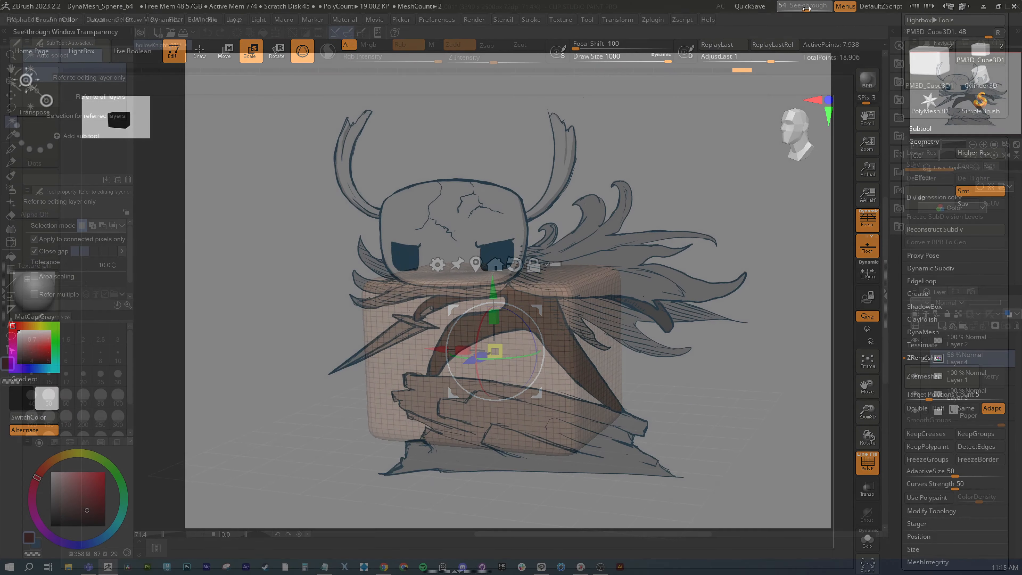
pyautogui.keyDown('alt'); pyautogui.moveTo(632, 253); pyautogui.dragTo(657, 150, button='right'); pyautogui.keyUp('alt')
pyautogui.moveTo(809, 9); pyautogui.dragTo(768, 9)
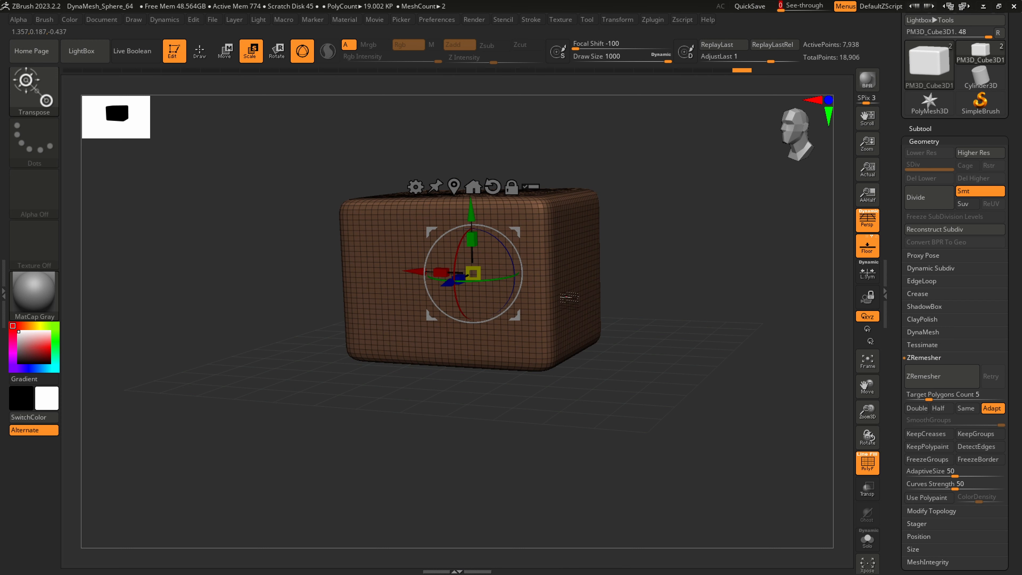
# Switch from the Scale gizmo to Draw mode and try the Smooth brush on the cube
pyautogui.press('q')
pyautogui.keyDown('alt'); pyautogui.moveTo(555, 285); pyautogui.dragTo(549, 337, button='right'); pyautogui.keyUp('alt')
pyautogui.click(56, 94)
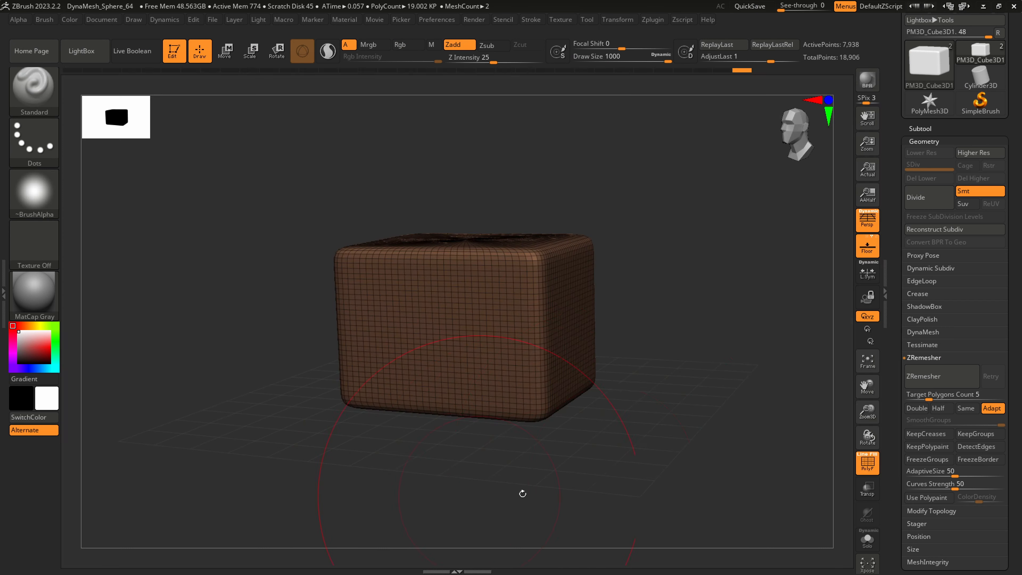
pyautogui.press('shift')
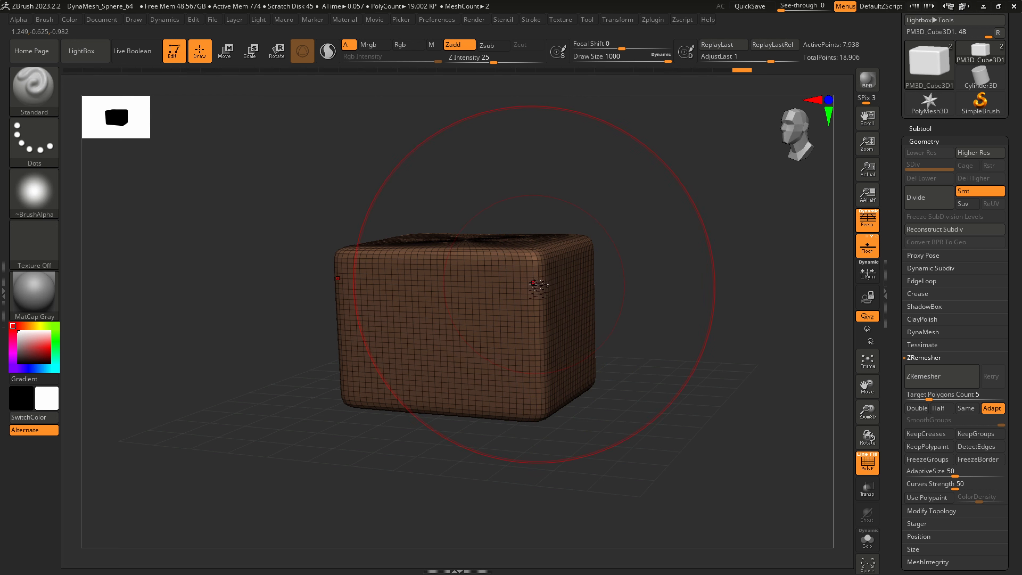
pyautogui.press('shift')
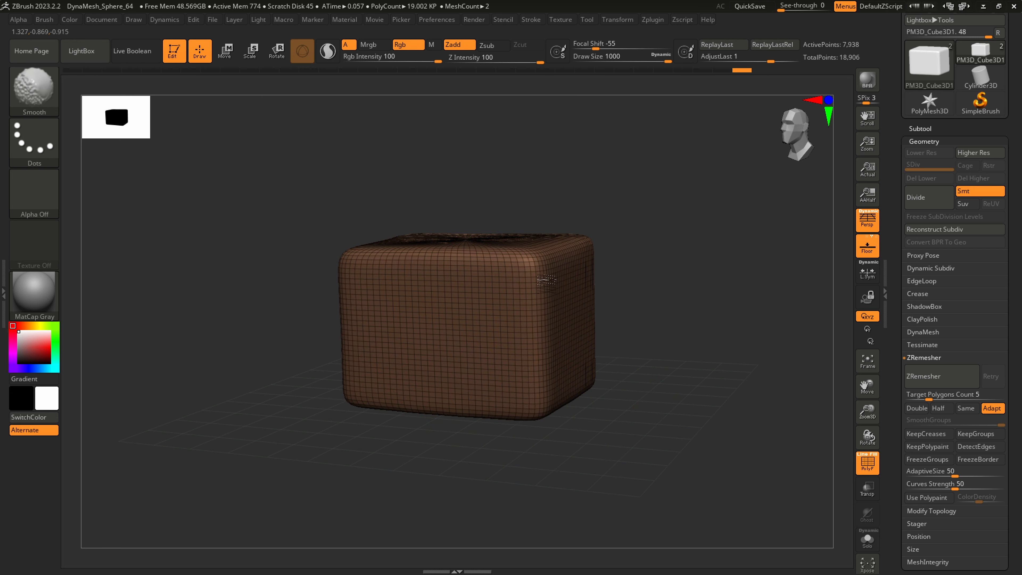
# Try a smaller Draw Size of about 257 and return it to 1000
pyautogui.press('s')
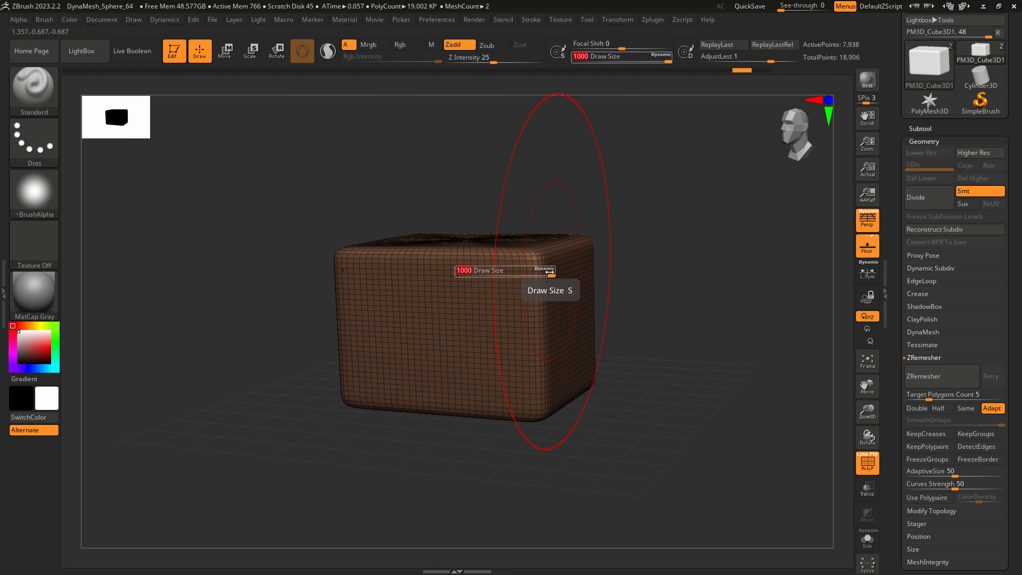
pyautogui.moveTo(550, 273)
pyautogui.mouseDown()
pyautogui.moveTo(494, 276)
pyautogui.moveTo(554, 277)
pyautogui.mouseUp()
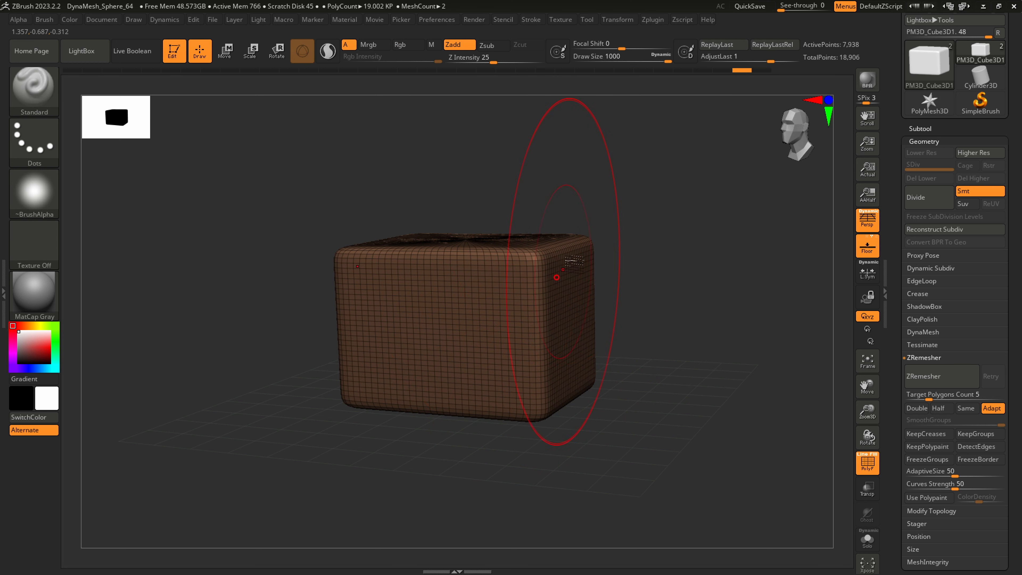
pyautogui.moveTo(664, 59)
pyautogui.mouseDown()
pyautogui.moveTo(655, 59)
pyautogui.moveTo(674, 60)
pyautogui.mouseUp()
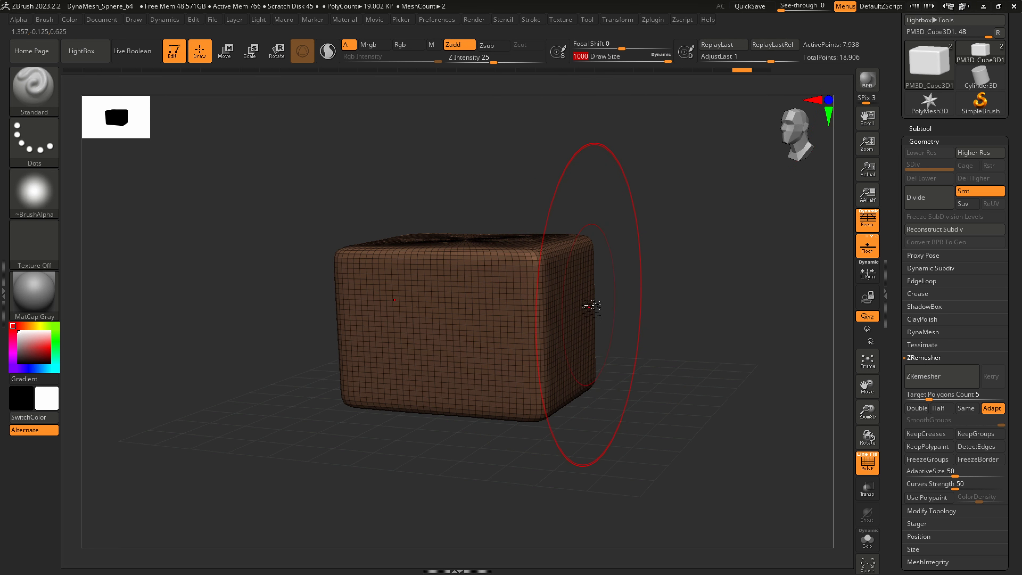
pyautogui.press('s')
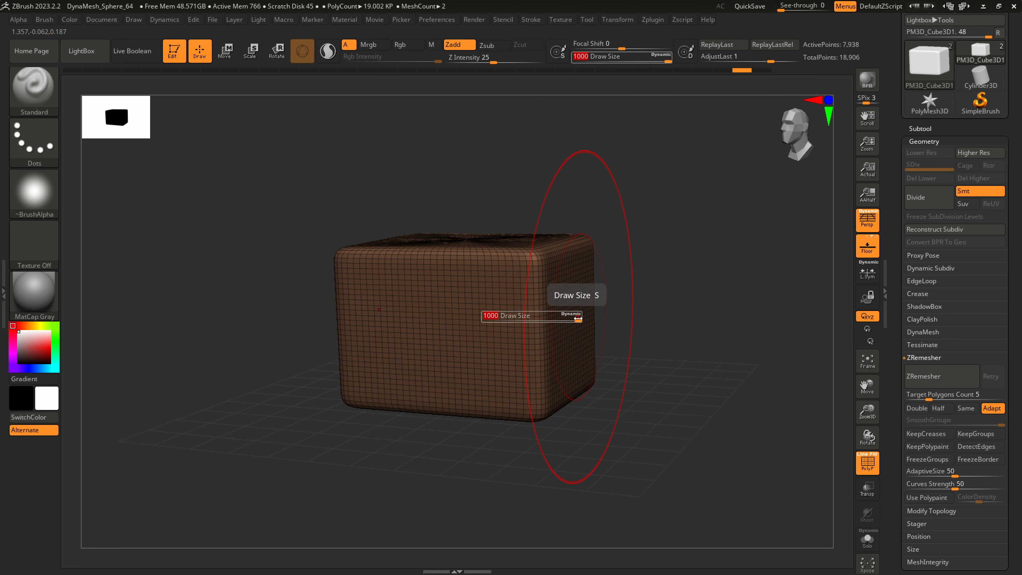
pyautogui.moveTo(578, 318); pyautogui.dragTo(517, 321)
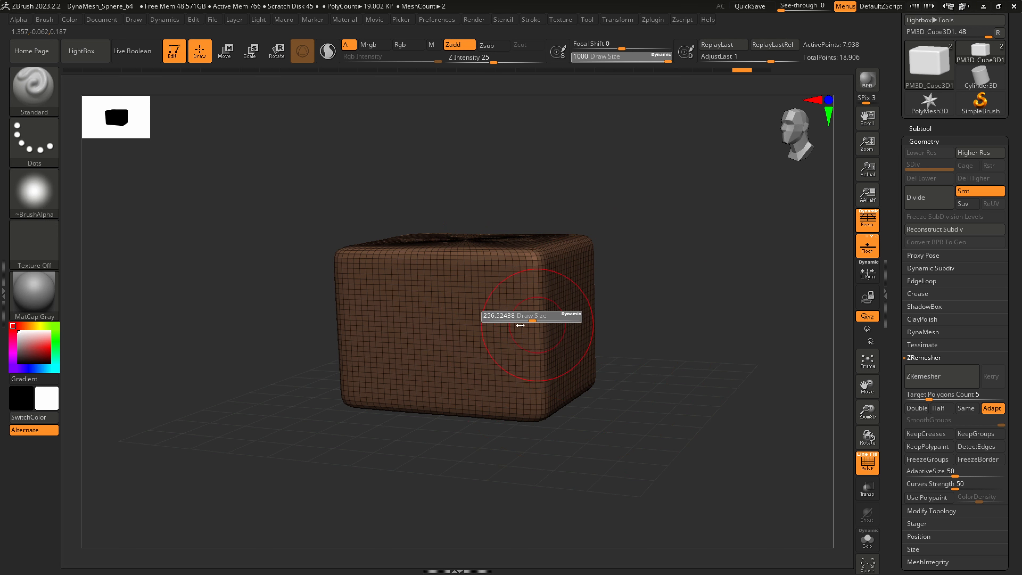
pyautogui.press('s')
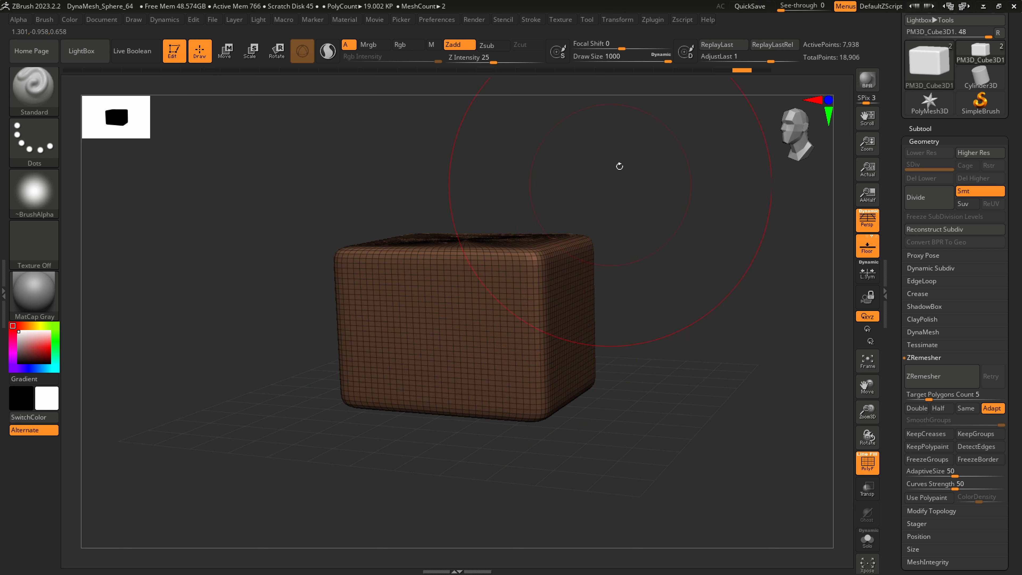
# Round off the cube's edges and corners on all sides with the Smooth brush at Draw Size 1000
pyautogui.press('shift')
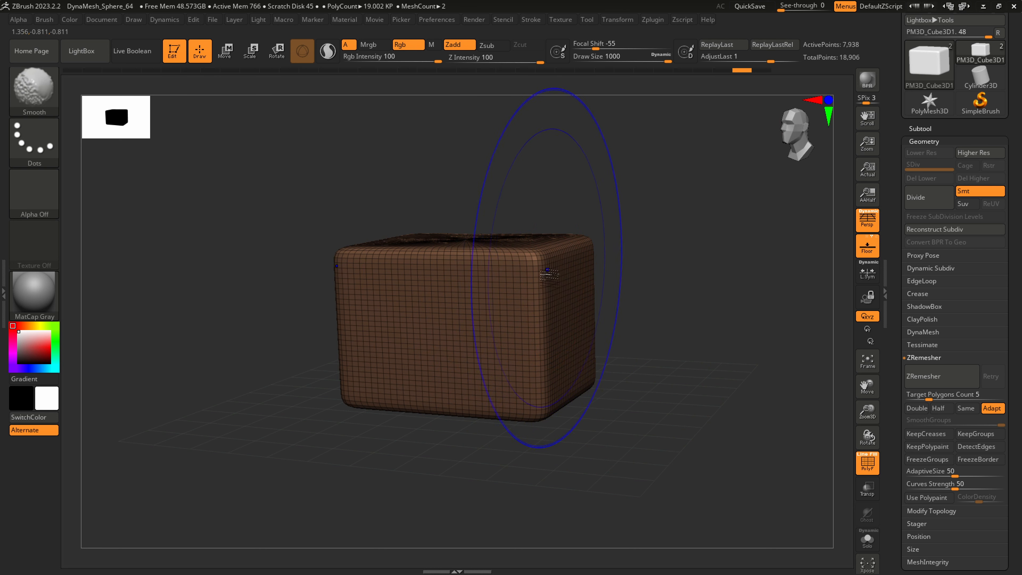
pyautogui.moveTo(542, 330)
pyautogui.keyDown('shift'); pyautogui.mouseDown()
pyautogui.moveTo(540, 278)
pyautogui.moveTo(540, 390)
pyautogui.moveTo(590, 290)
pyautogui.moveTo(586, 356)
pyautogui.moveTo(521, 282)
pyautogui.moveTo(470, 333)
pyautogui.moveTo(487, 381)
pyautogui.mouseUp(); pyautogui.keyUp('shift')
pyautogui.moveTo(487, 381); pyautogui.dragTo(533, 383, button='right')
pyautogui.moveTo(592, 333)
pyautogui.keyDown('shift'); pyautogui.mouseDown()
pyautogui.moveTo(599, 352)
pyautogui.moveTo(633, 358)
pyautogui.moveTo(562, 340)
pyautogui.mouseUp(); pyautogui.keyUp('shift')
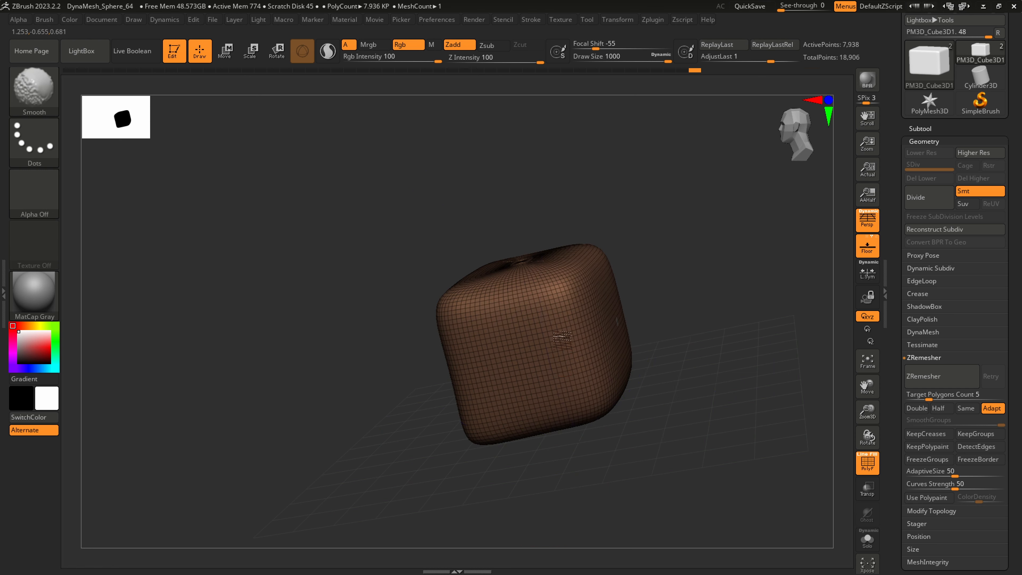
pyautogui.moveTo(485, 339); pyautogui.dragTo(531, 388, button='right')
pyautogui.moveTo(531, 387)
pyautogui.keyDown('shift'); pyautogui.mouseDown()
pyautogui.moveTo(456, 429)
pyautogui.moveTo(466, 455)
pyautogui.mouseUp(); pyautogui.keyUp('shift')
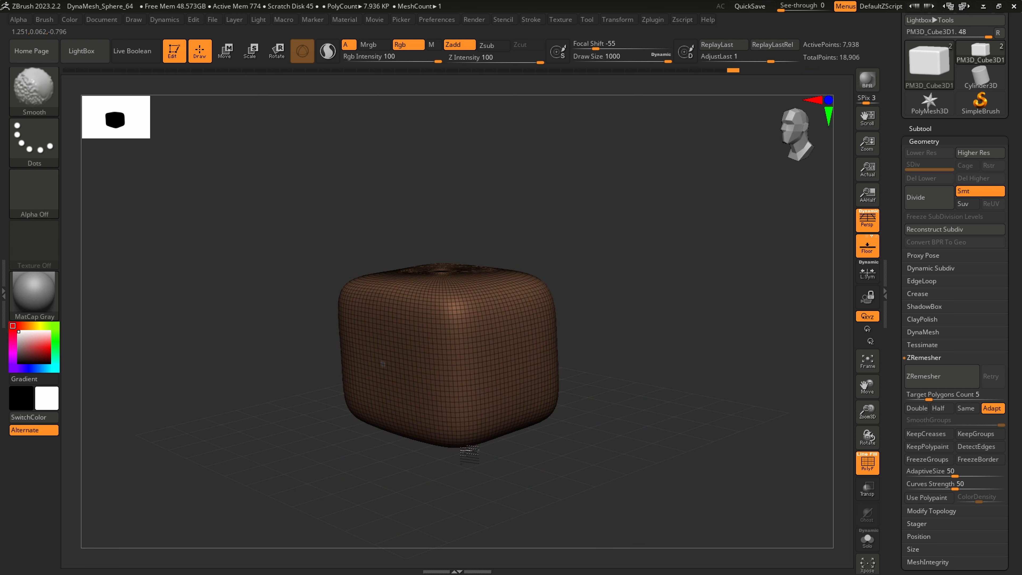
pyautogui.moveTo(465, 455); pyautogui.dragTo(492, 387, button='right')
pyautogui.moveTo(491, 387)
pyautogui.keyDown('shift'); pyautogui.mouseDown()
pyautogui.moveTo(456, 361)
pyautogui.moveTo(486, 386)
pyautogui.mouseUp(); pyautogui.keyUp('shift')
pyautogui.moveTo(486, 385)
pyautogui.mouseDown(button='right')
pyautogui.moveTo(511, 394)
pyautogui.moveTo(459, 319)
pyautogui.mouseUp(button='right')
pyautogui.keyDown('shift'); pyautogui.moveTo(459, 319); pyautogui.dragTo(479, 300); pyautogui.keyUp('shift')
pyautogui.keyDown('alt'); pyautogui.moveTo(597, 297); pyautogui.dragTo(651, 262, button='right'); pyautogui.keyUp('alt')
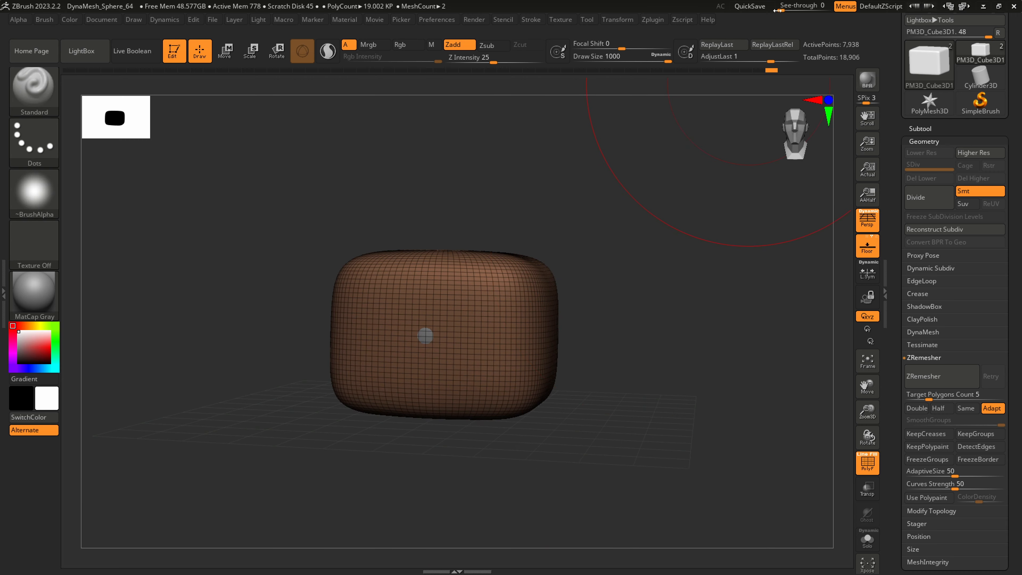
# Compare the rounded cube with the drawn head using See-through at 42, and restore See-through to 0
pyautogui.moveTo(779, 10); pyautogui.dragTo(801, 10)
pyautogui.moveTo(617, 245)
pyautogui.keyDown('alt'); pyautogui.mouseDown(button='right')
pyautogui.moveTo(630, 171)
pyautogui.moveTo(585, 195)
pyautogui.moveTo(532, 178)
pyautogui.moveTo(537, 250)
pyautogui.moveTo(522, 421)
pyautogui.moveTo(585, 395)
pyautogui.mouseUp(button='right'); pyautogui.keyUp('alt')
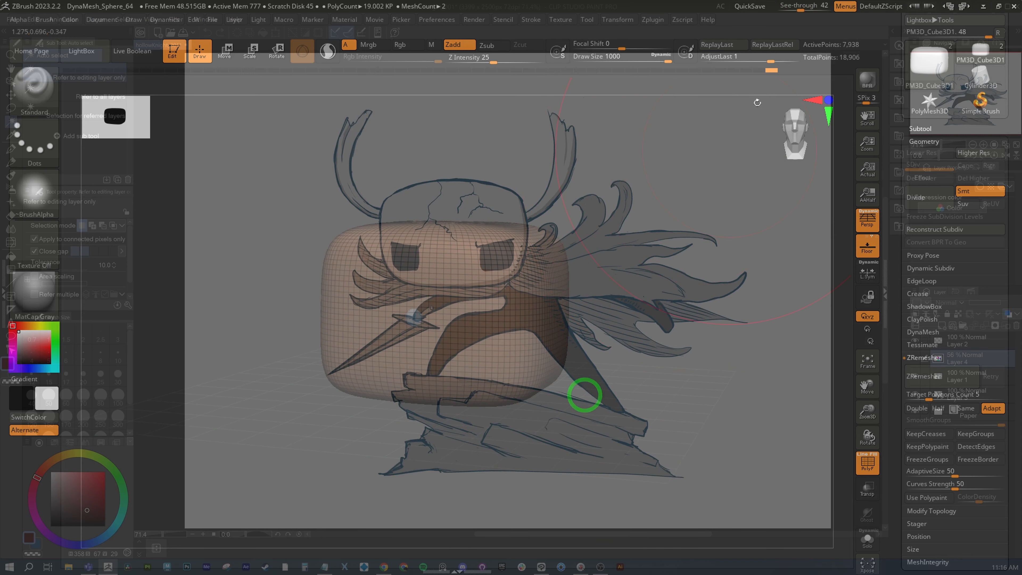
pyautogui.moveTo(801, 10); pyautogui.dragTo(780, 10)
# Hide the PolySphere subtool so that only the rounded PM3D_Cube3D1 head remains displayed
pyautogui.click(921, 128)
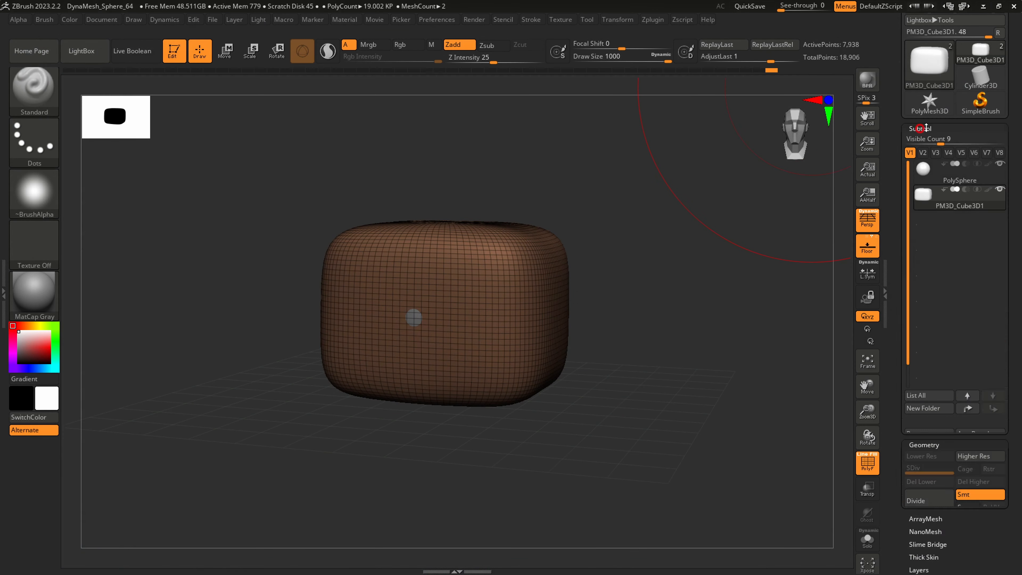
pyautogui.scroll(-3, 996, 152)
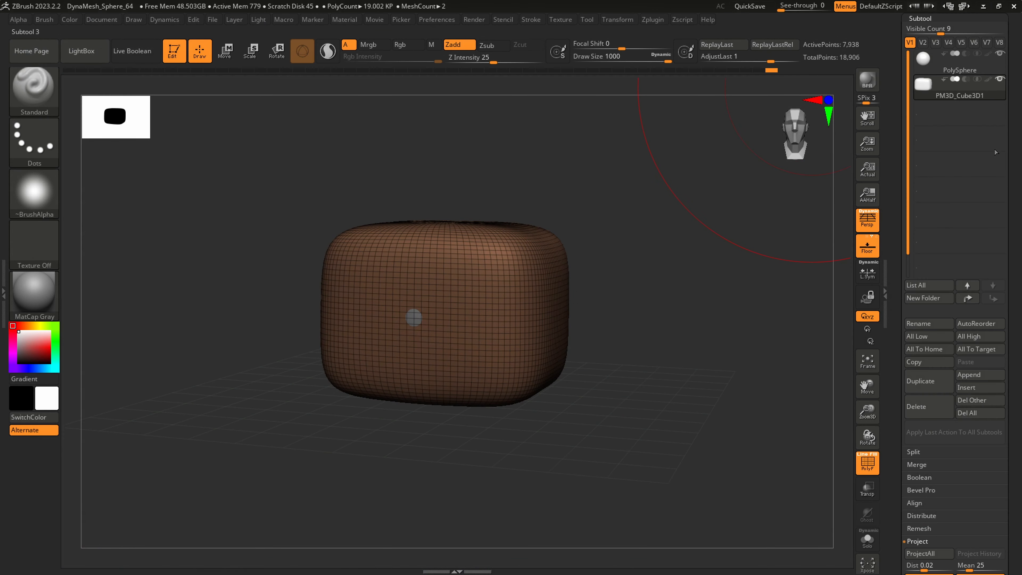
pyautogui.click(1000, 54)
pyautogui.moveTo(751, 204)
pyautogui.mouseDown()
pyautogui.moveTo(478, 230)
pyautogui.moveTo(534, 201)
pyautogui.mouseUp()
pyautogui.moveTo(588, 225)
pyautogui.mouseDown()
pyautogui.moveTo(522, 221)
pyautogui.moveTo(565, 242)
pyautogui.mouseUp()
# Collapse the expanded Subtool and Geometry settings to reach the remaining tool settings
pyautogui.scroll(-5, 974, 369)
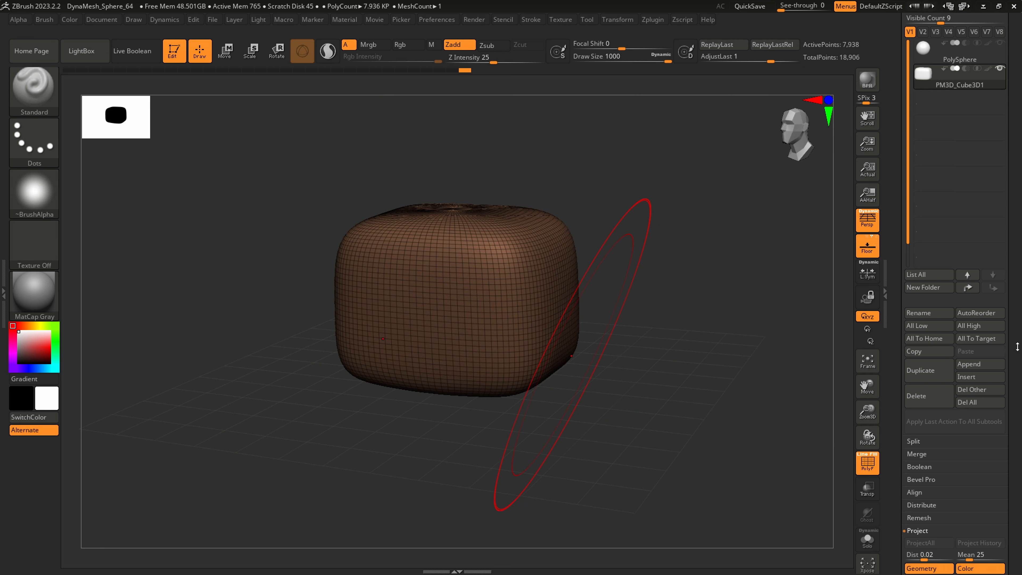
pyautogui.click(921, 484)
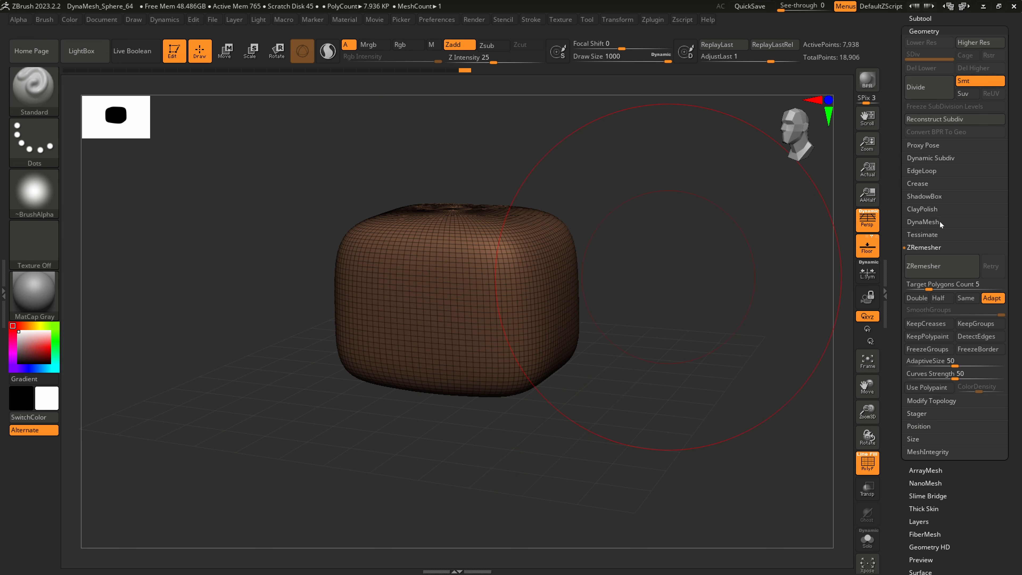
pyautogui.scroll(5, 1014, 183)
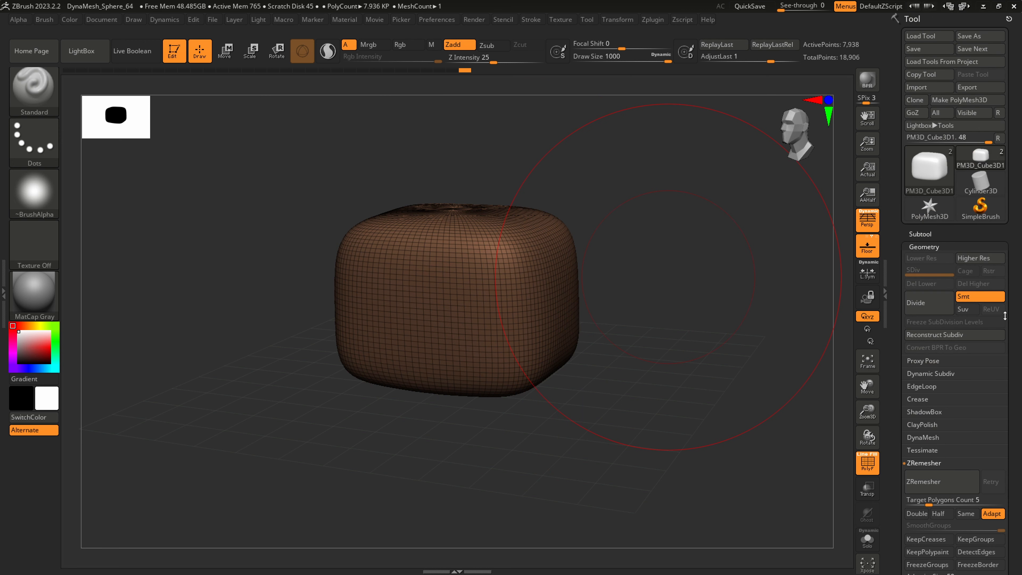
pyautogui.scroll(-4, 1005, 316)
pyautogui.click(922, 92)
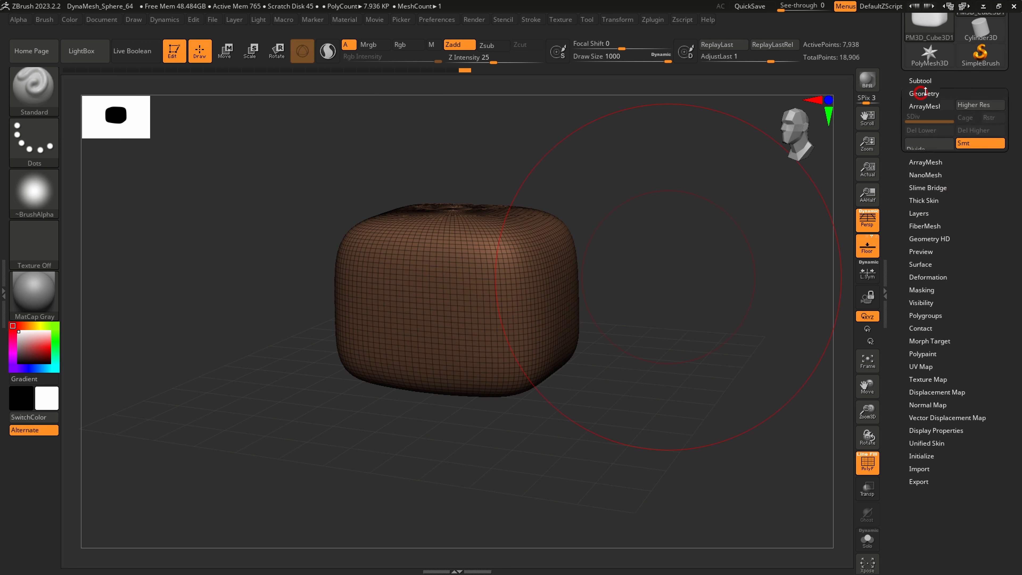
# Convert the rounded cube to a DynaMesh at resolution 128
pyautogui.click(923, 92)
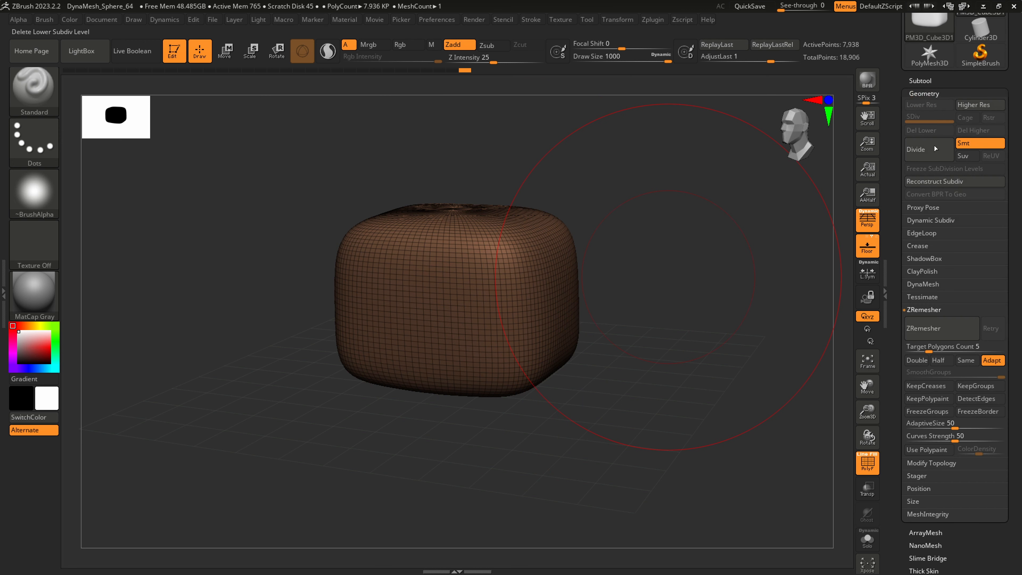
pyautogui.click(925, 284)
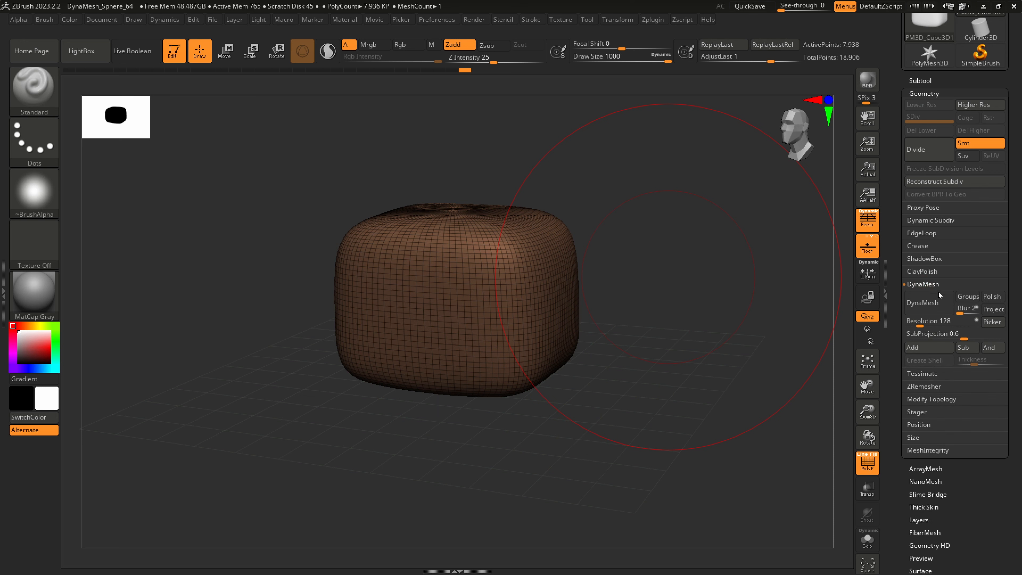
pyautogui.click(927, 302)
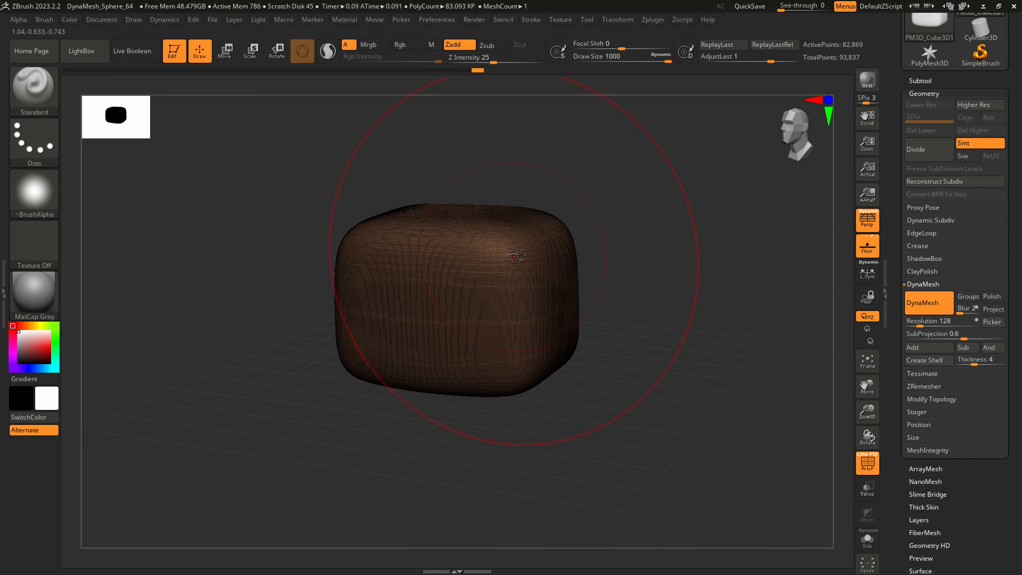
# Smooth the corners and side faces of the DynaMeshed head with the Smooth brush at Draw Size 1000
pyautogui.press('f')
pyautogui.moveTo(511, 331); pyautogui.dragTo(507, 348, button='right')
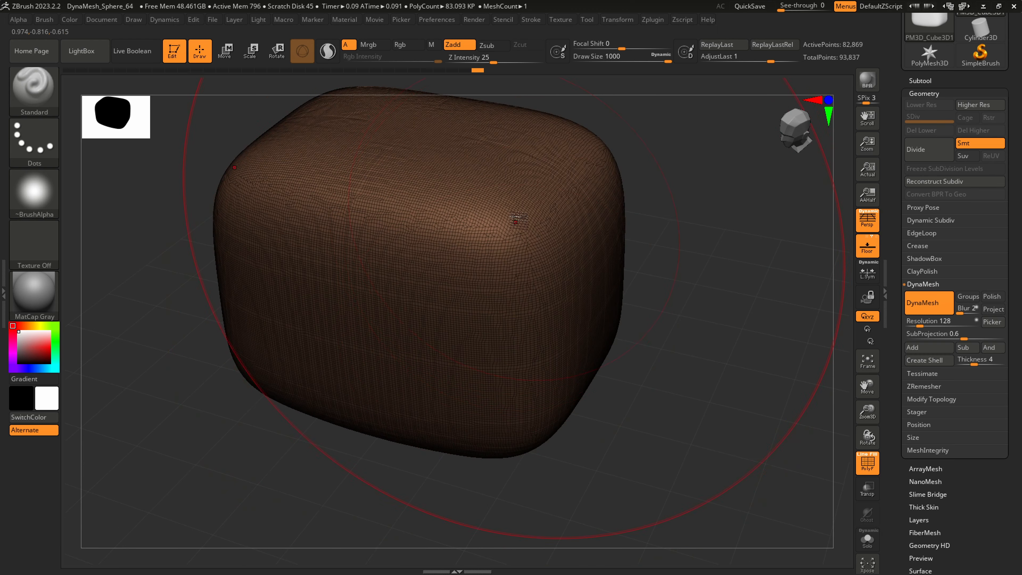
pyautogui.moveTo(516, 222); pyautogui.dragTo(523, 269, button='right')
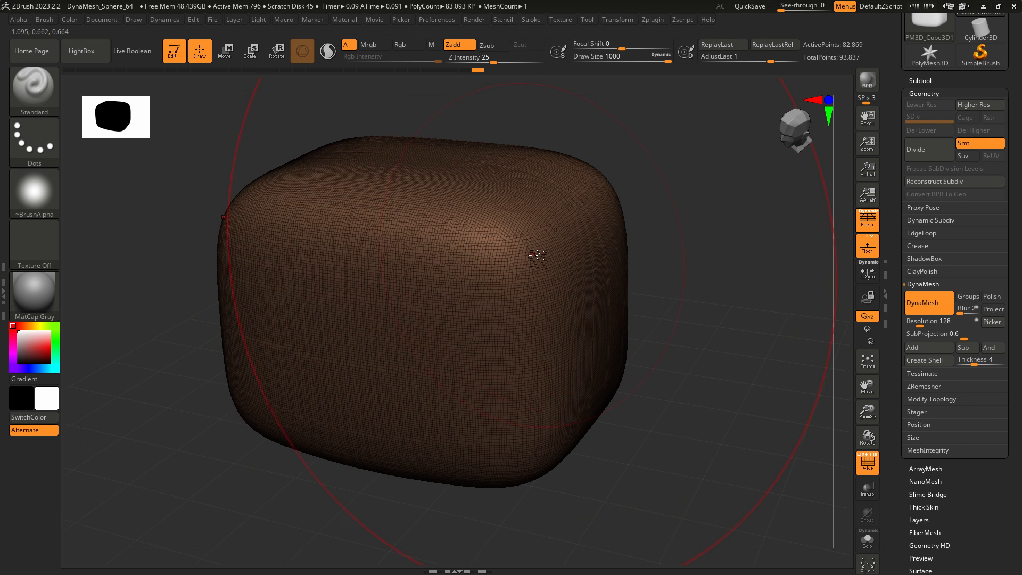
pyautogui.press('shift')
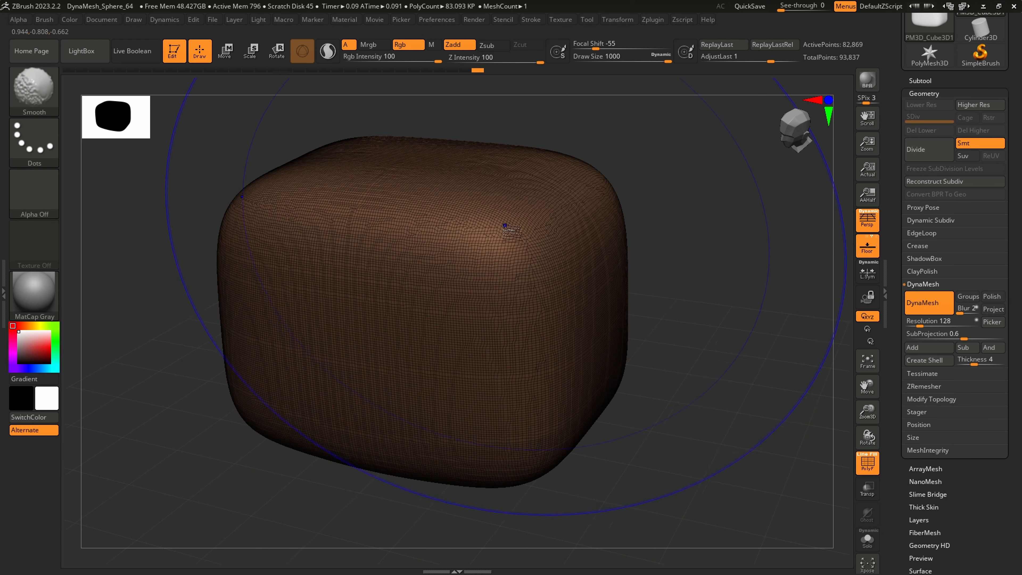
pyautogui.press('shift')
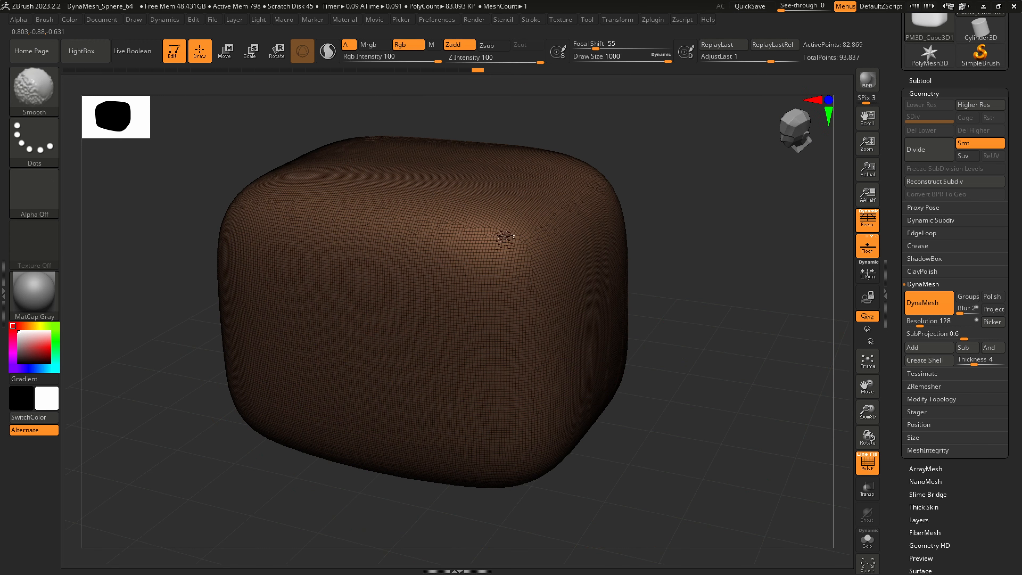
pyautogui.moveTo(505, 238)
pyautogui.keyDown('shift'); pyautogui.mouseDown()
pyautogui.moveTo(551, 342)
pyautogui.moveTo(536, 361)
pyautogui.mouseUp(); pyautogui.keyUp('shift')
pyautogui.keyDown('ctrl'); pyautogui.moveTo(536, 358); pyautogui.dragTo(568, 322, button='right'); pyautogui.keyUp('ctrl')
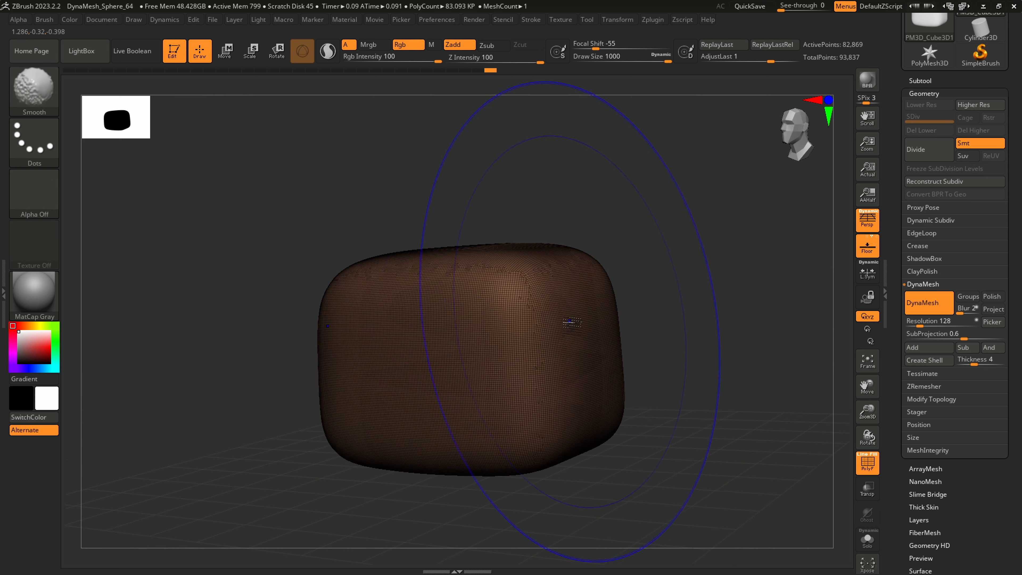
pyautogui.keyDown('shift'); pyautogui.moveTo(568, 322); pyautogui.dragTo(614, 372); pyautogui.keyUp('shift')
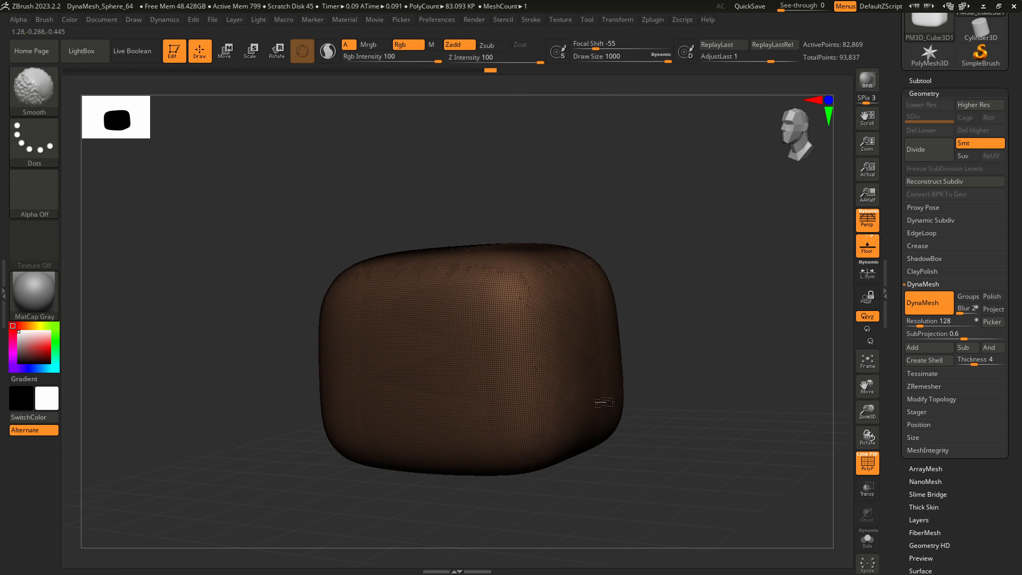
pyautogui.moveTo(604, 429); pyautogui.dragTo(622, 402, button='right')
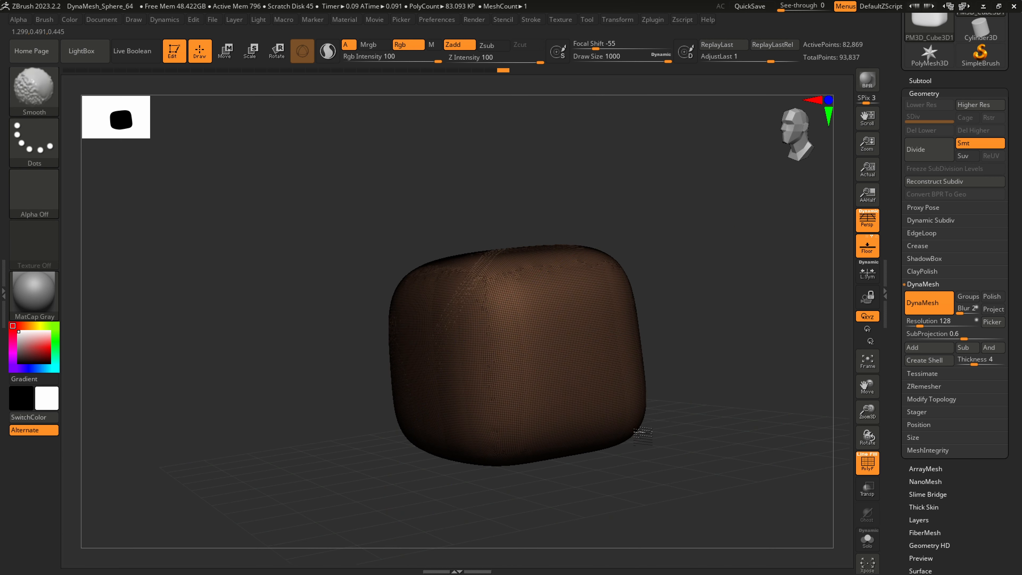
pyautogui.moveTo(657, 434)
pyautogui.mouseDown(button='right')
pyautogui.moveTo(709, 414)
pyautogui.moveTo(623, 404)
pyautogui.moveTo(574, 380)
pyautogui.mouseUp(button='right')
# Turn off the wireframe display on the head and reduce the Standard brush's Draw Size to about 192
pyautogui.hotkey('shift', 'f')
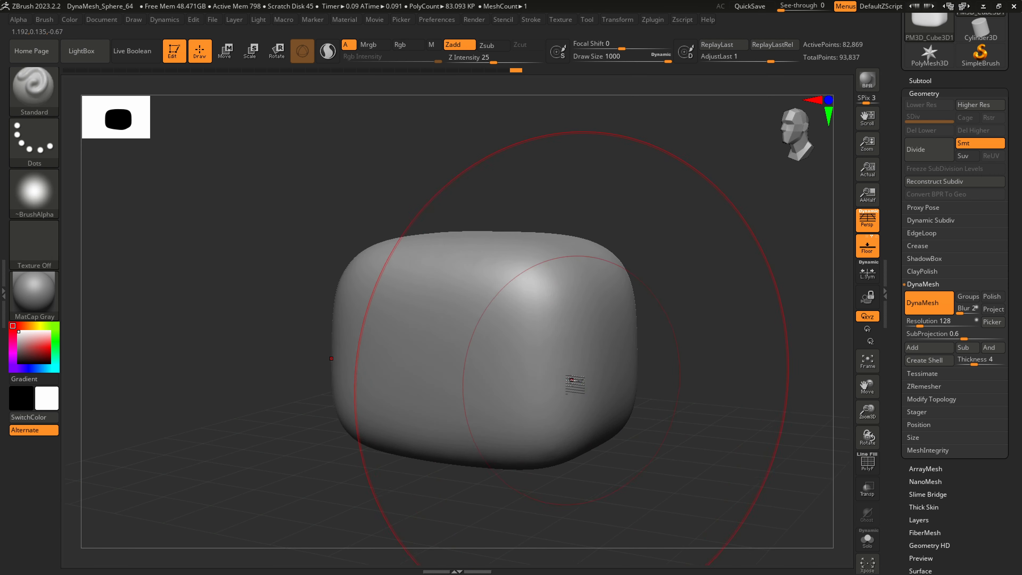
pyautogui.press('s')
pyautogui.moveTo(574, 382); pyautogui.dragTo(524, 381)
pyautogui.moveTo(539, 409)
pyautogui.keyDown('ctrl'); pyautogui.mouseDown(button='right')
pyautogui.moveTo(574, 350)
pyautogui.moveTo(586, 362)
pyautogui.mouseUp(button='right'); pyautogui.keyUp('ctrl')
pyautogui.moveTo(586, 363)
pyautogui.keyDown('alt'); pyautogui.mouseDown(button='right')
pyautogui.moveTo(580, 394)
pyautogui.moveTo(598, 384)
pyautogui.moveTo(581, 355)
pyautogui.mouseUp(button='right'); pyautogui.keyUp('alt')
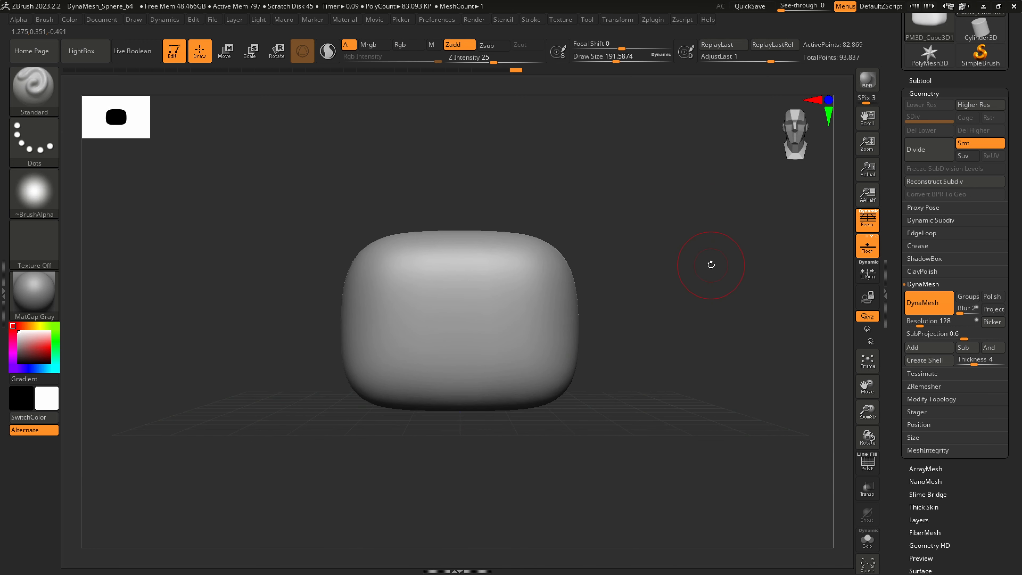
# Start saving the tool as a new file and browse to the kickPunched folder inside PROJECTbeta
pyautogui.click(922, 81)
pyautogui.moveTo(1017, 104); pyautogui.dragTo(1014, 265)
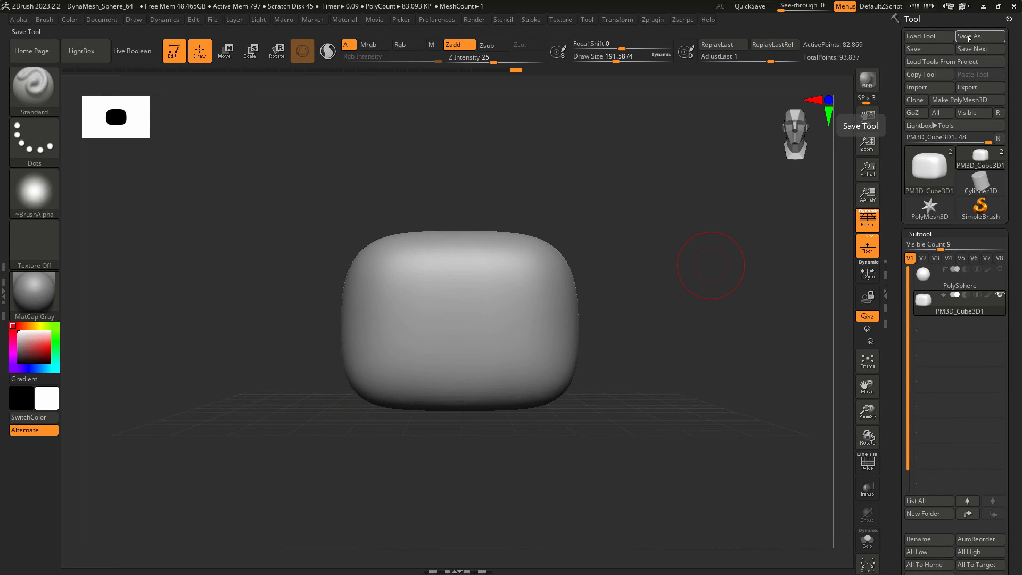
pyautogui.click(944, 49)
pyautogui.click(378, 58)
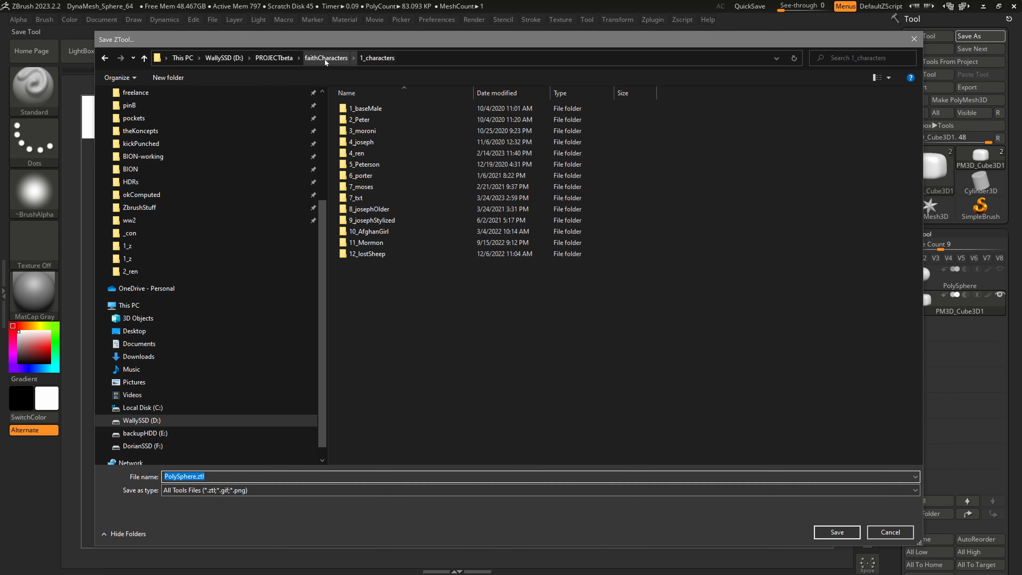
pyautogui.click(269, 57)
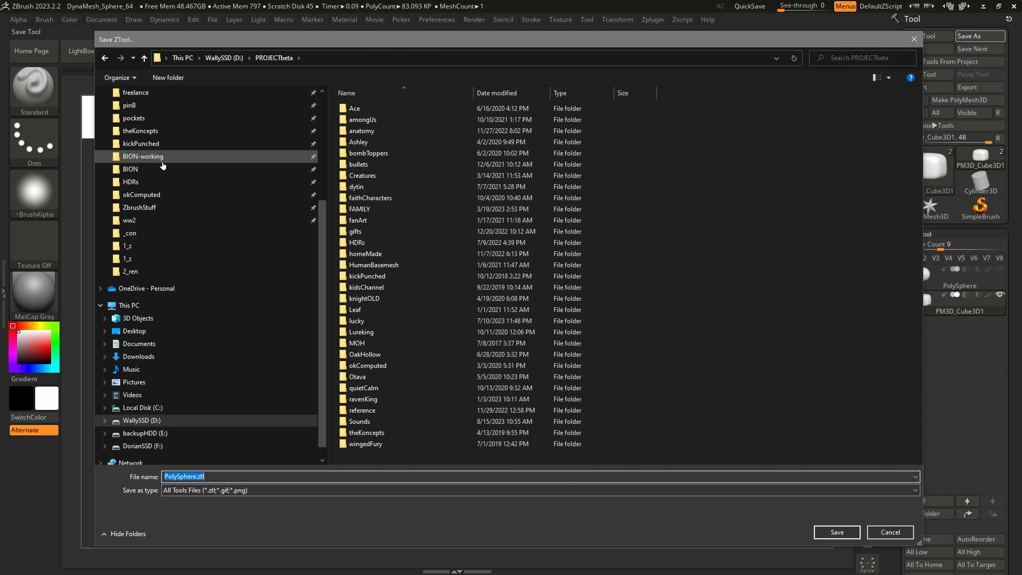
pyautogui.scroll(1, 161, 182)
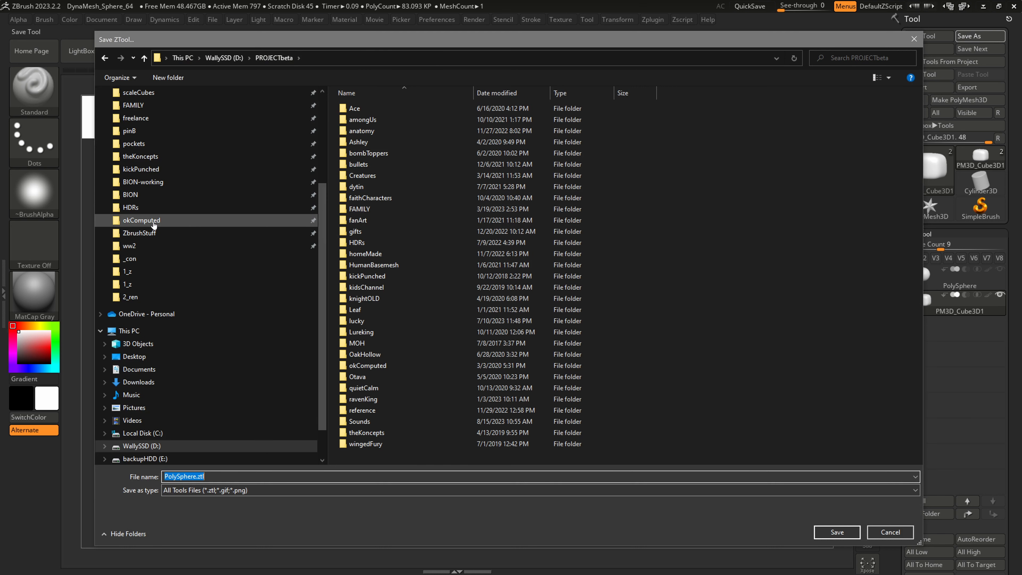
pyautogui.click(153, 169)
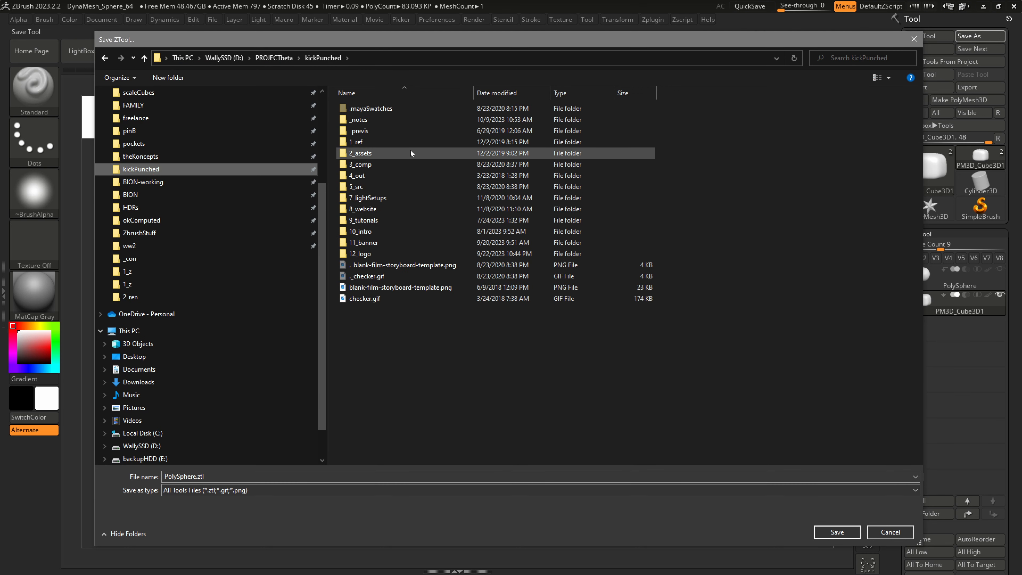
pyautogui.doubleClick(382, 154)
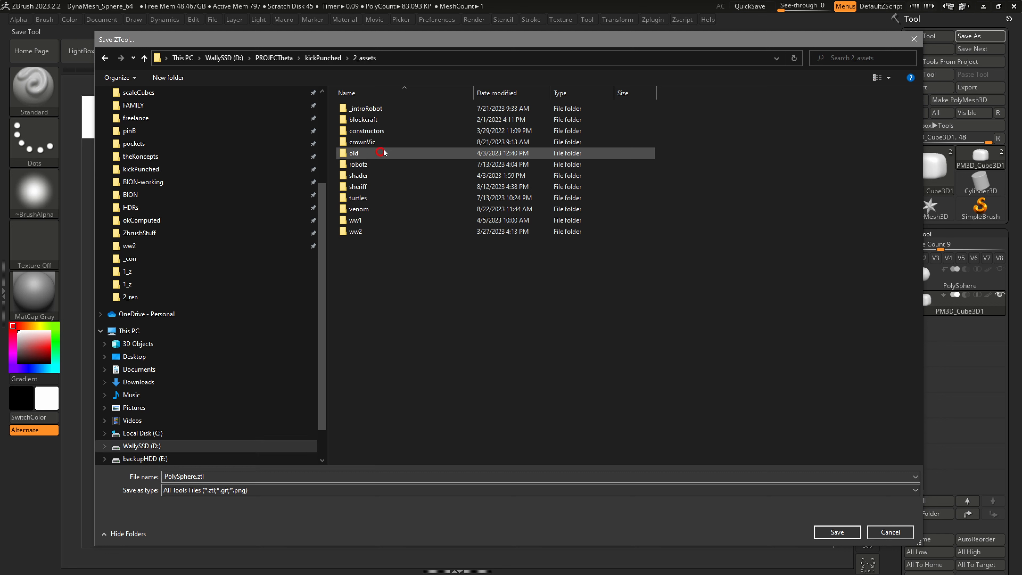
pyautogui.click(372, 199)
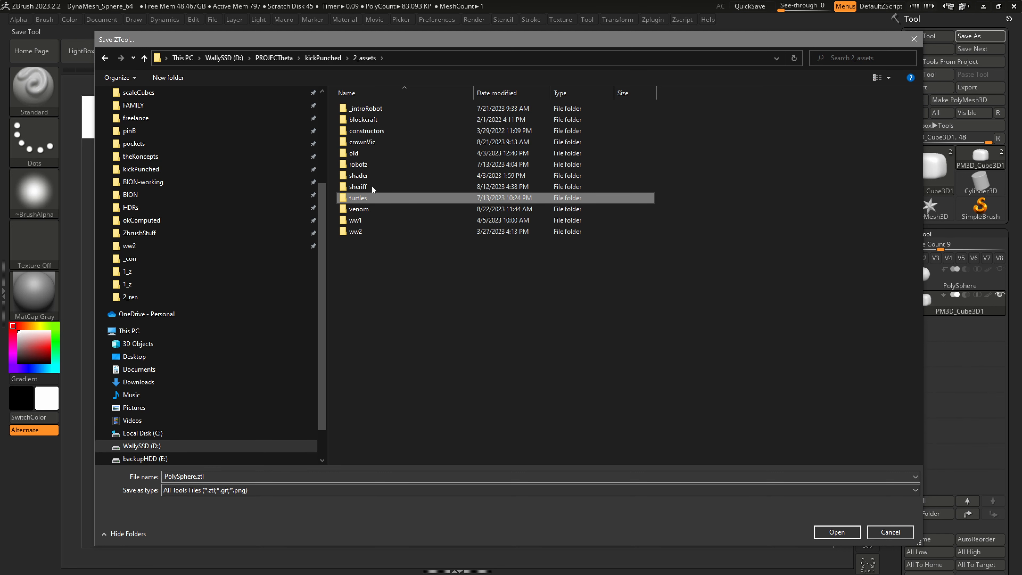
pyautogui.click(323, 58)
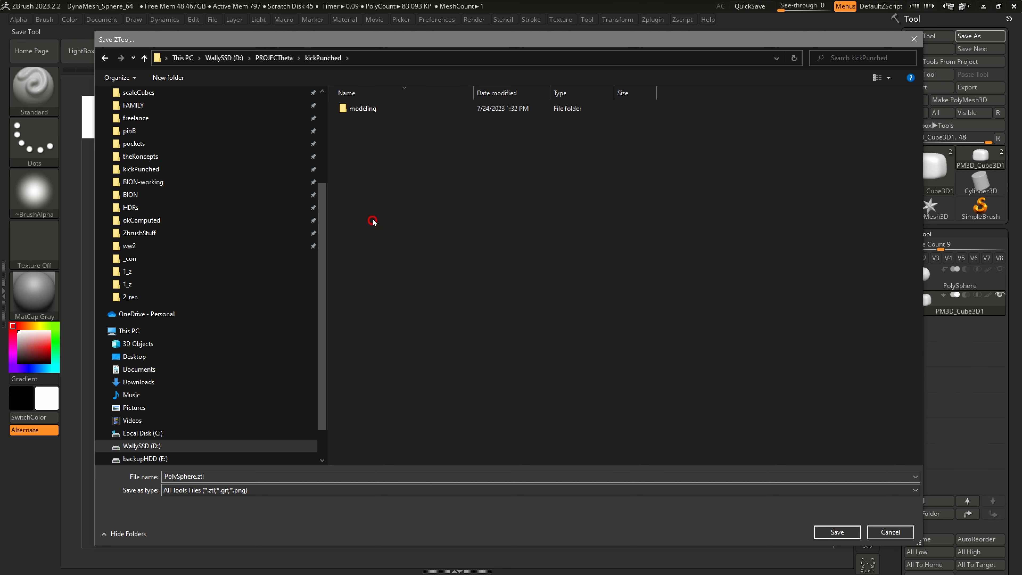
# Open the save location 9_tutorials > modeling > hollowKnight > 1_z
pyautogui.doubleClick(360, 109)
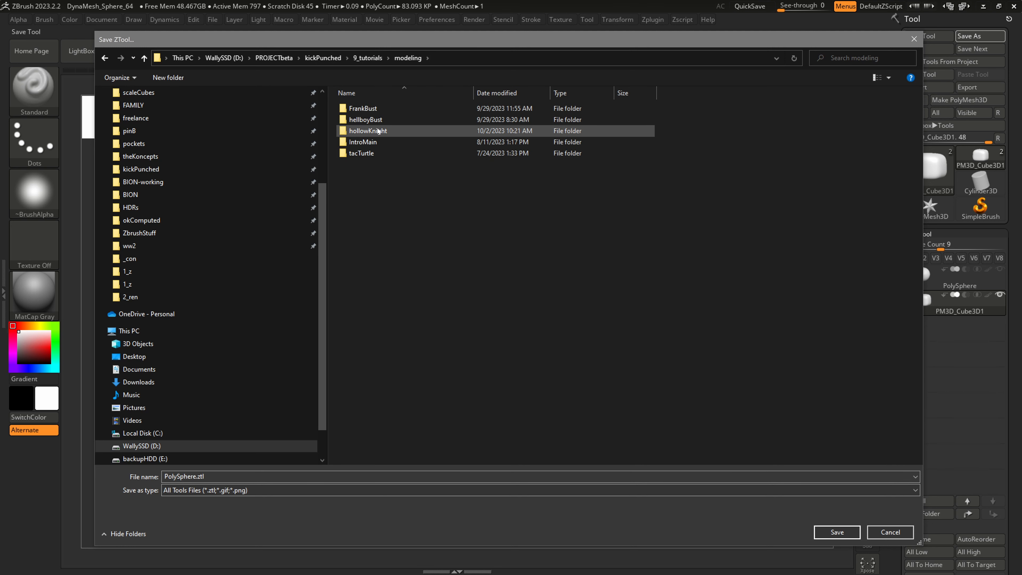
pyautogui.click(376, 134)
pyautogui.doubleClick(376, 134)
pyautogui.doubleClick(357, 141)
# Save the tool as hollowKnight_002.ztl, basing the file name on the existing hollowKnight_001.ztl
pyautogui.click(368, 108)
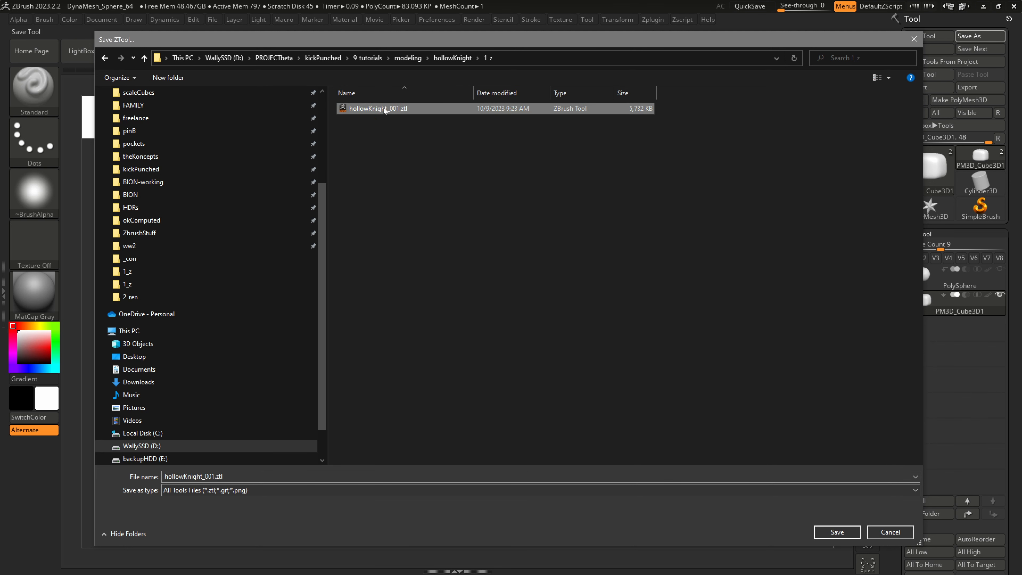
pyautogui.doubleClick(236, 476)
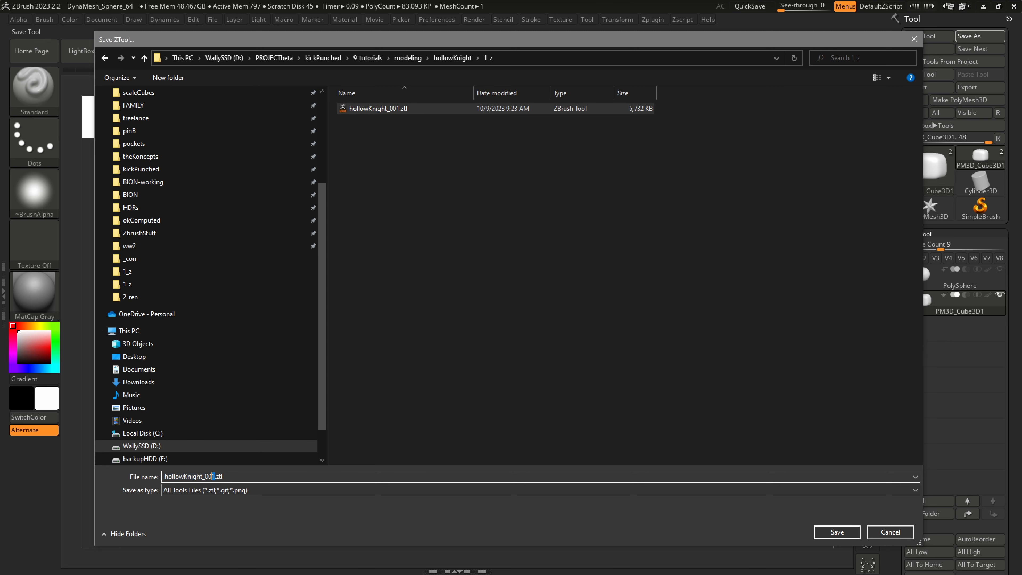
pyautogui.write('2')
pyautogui.click(839, 534)
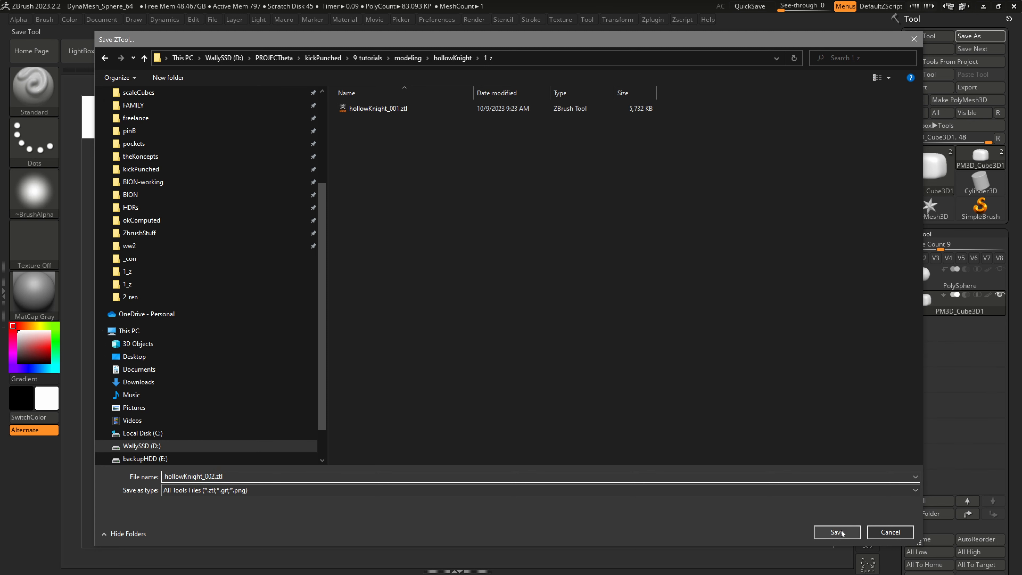
pyautogui.moveTo(606, 361); pyautogui.dragTo(644, 423)
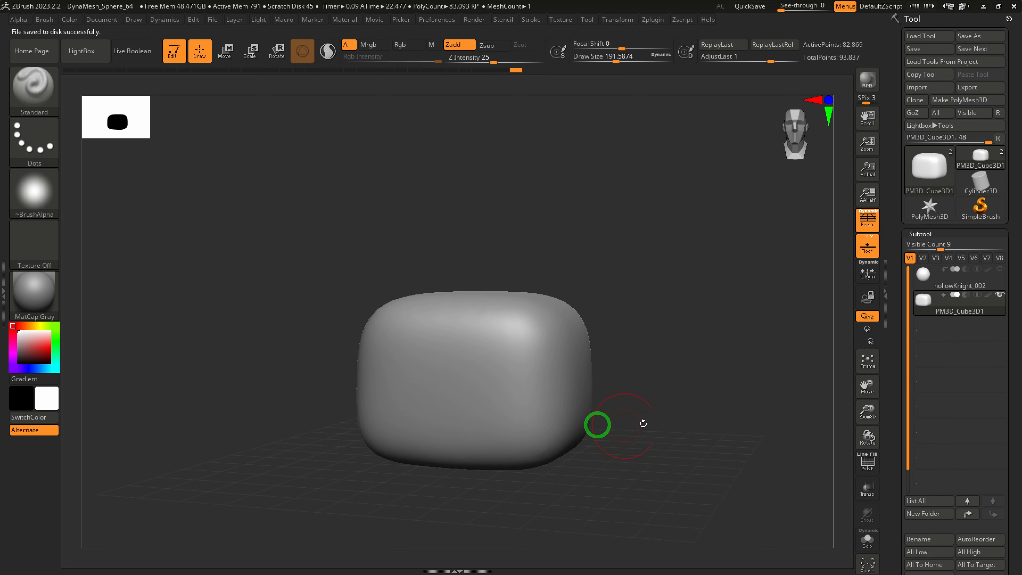
pyautogui.click(965, 285)
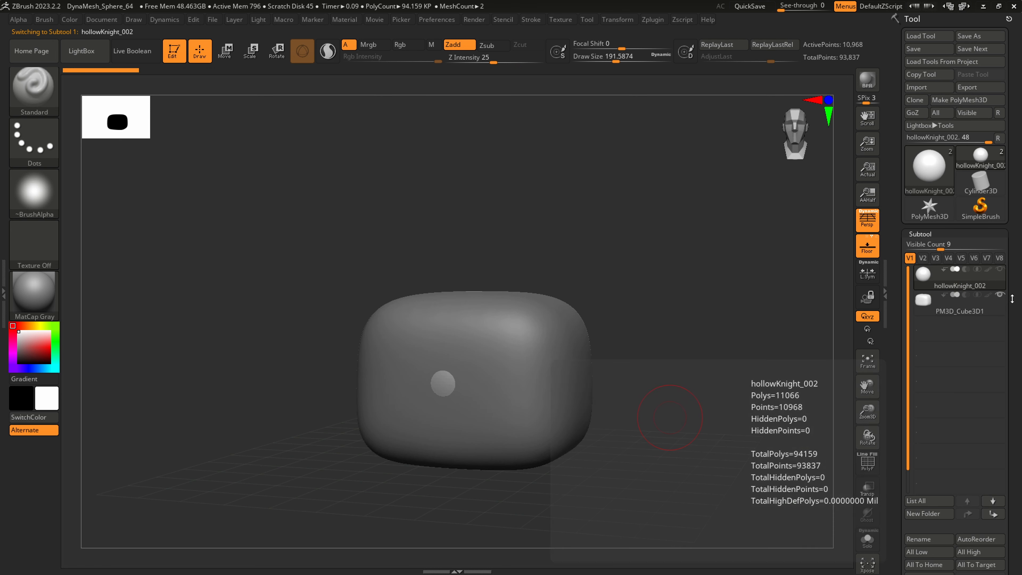
pyautogui.scroll(-2, 946, 188)
pyautogui.scroll(-1, 946, 188)
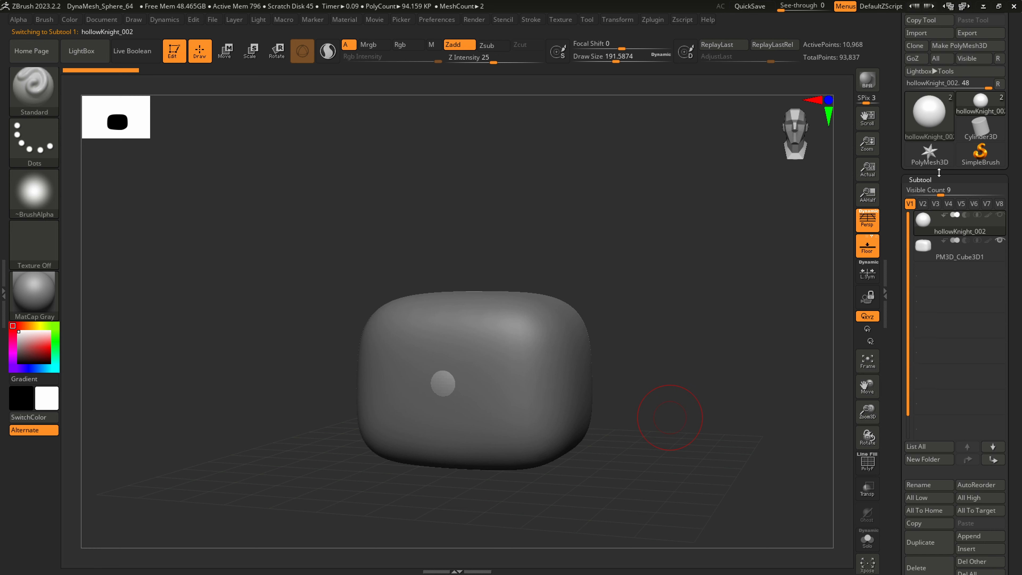
pyautogui.click(958, 250)
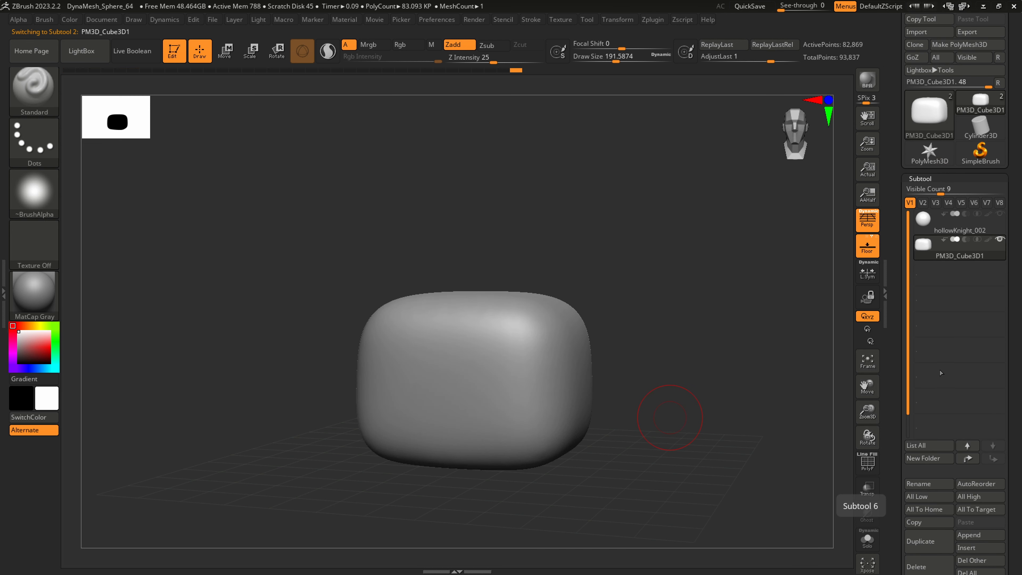
# Rename the PM3D_Cube3D1 subtool to head_geo
pyautogui.moveTo(960, 229)
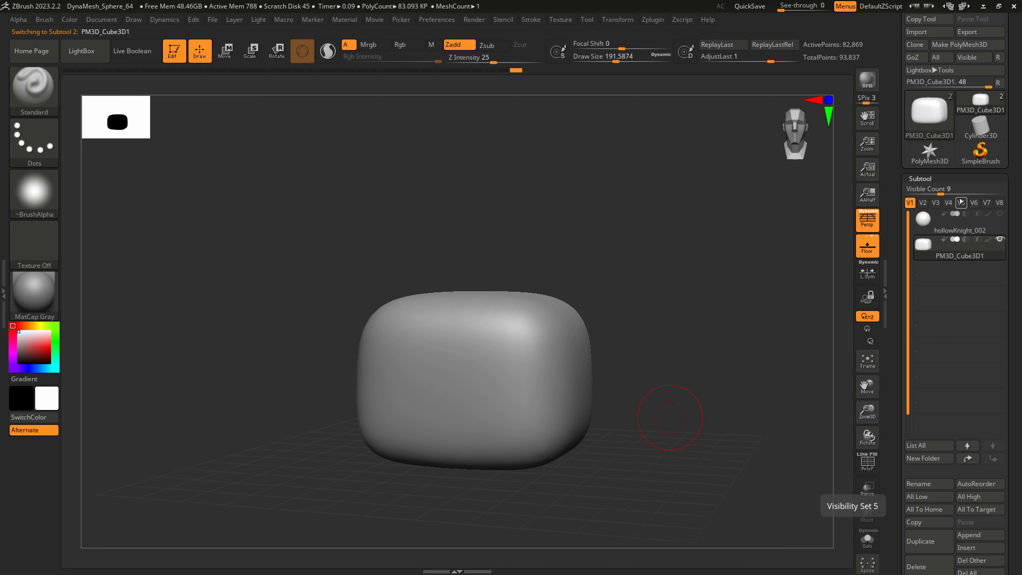
pyautogui.moveTo(953, 251)
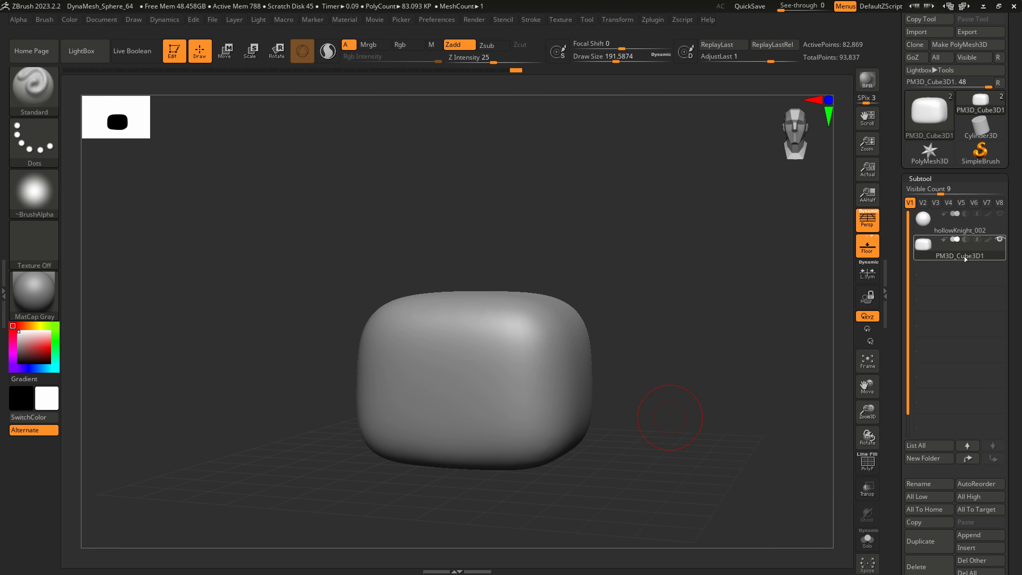
pyautogui.click(924, 486)
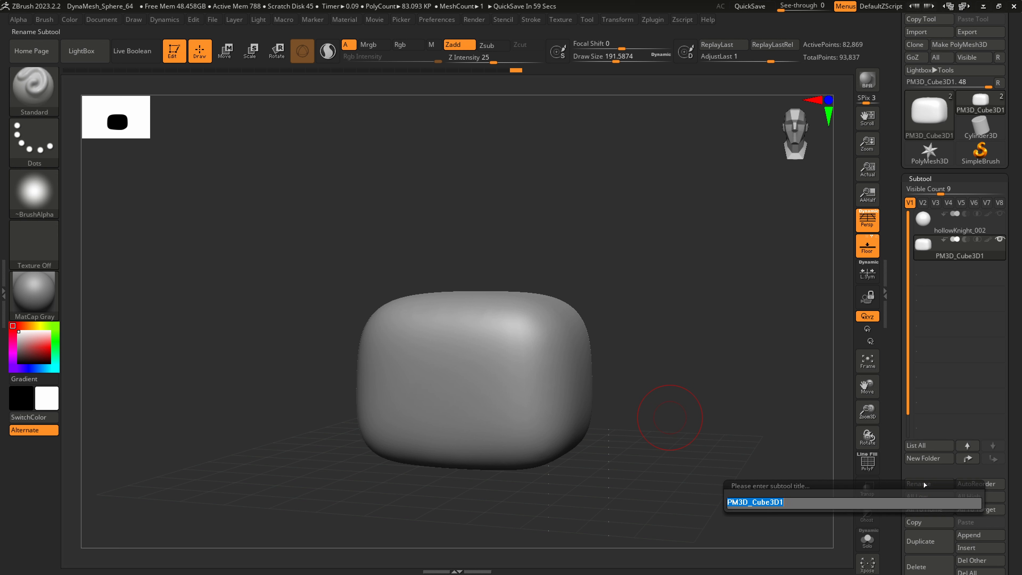
pyautogui.write('head_geo')
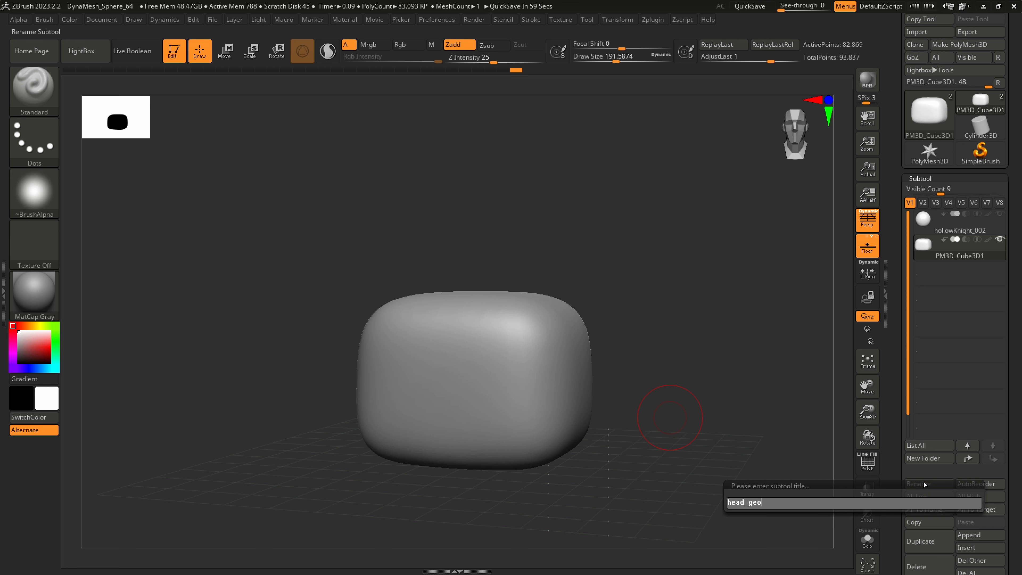
pyautogui.press('Return')
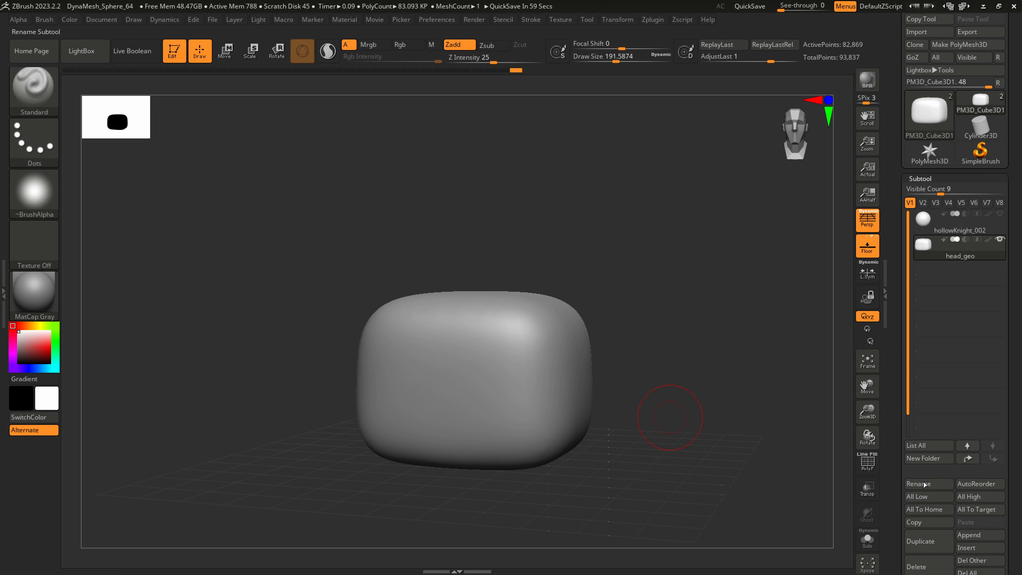
# Append a Cylinder3D as a new subtool alongside head_geo
pyautogui.scroll(-5, 1007, 363)
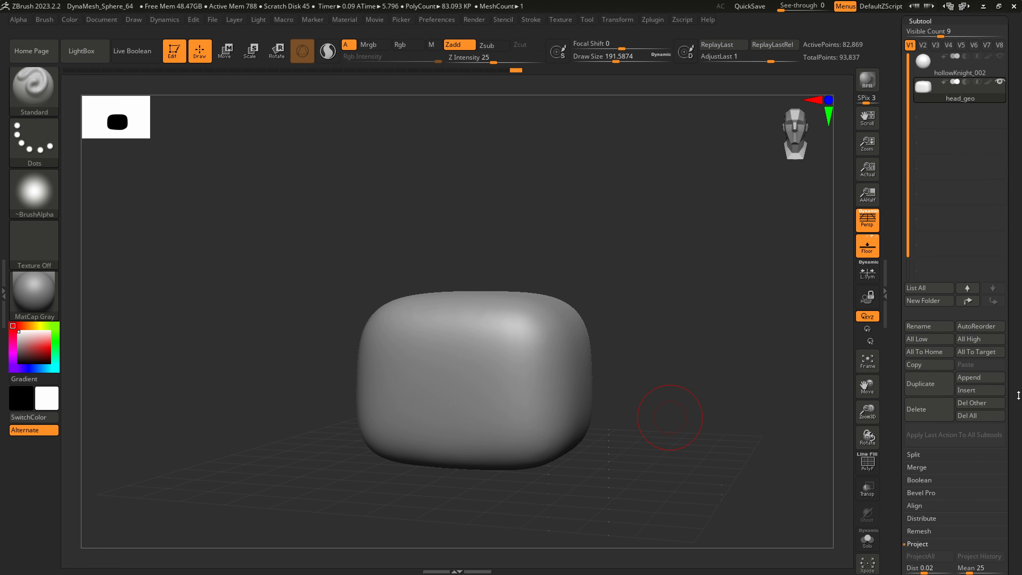
pyautogui.moveTo(1013, 487)
pyautogui.mouseDown()
pyautogui.moveTo(1018, 442)
pyautogui.moveTo(1000, 500)
pyautogui.mouseUp()
pyautogui.moveTo(785, 6)
pyautogui.mouseDown()
pyautogui.moveTo(808, 7)
pyautogui.moveTo(778, 9)
pyautogui.mouseUp()
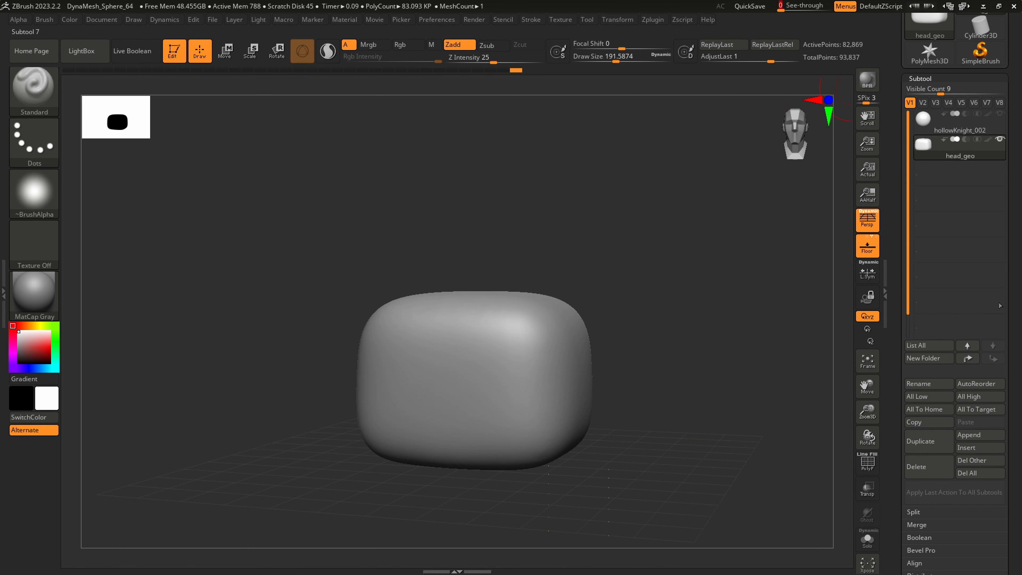
pyautogui.click(974, 435)
pyautogui.click(979, 435)
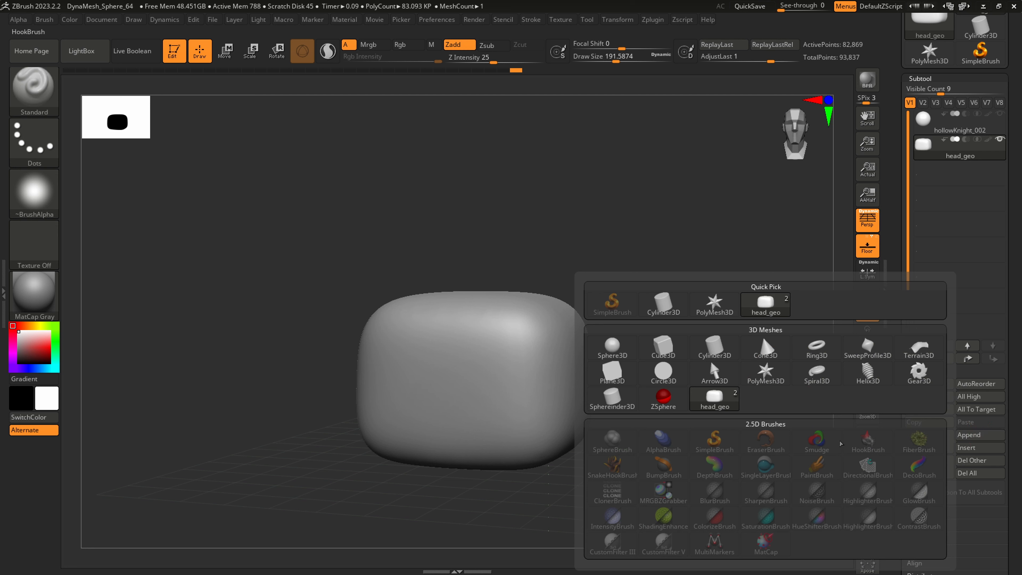
pyautogui.click(719, 353)
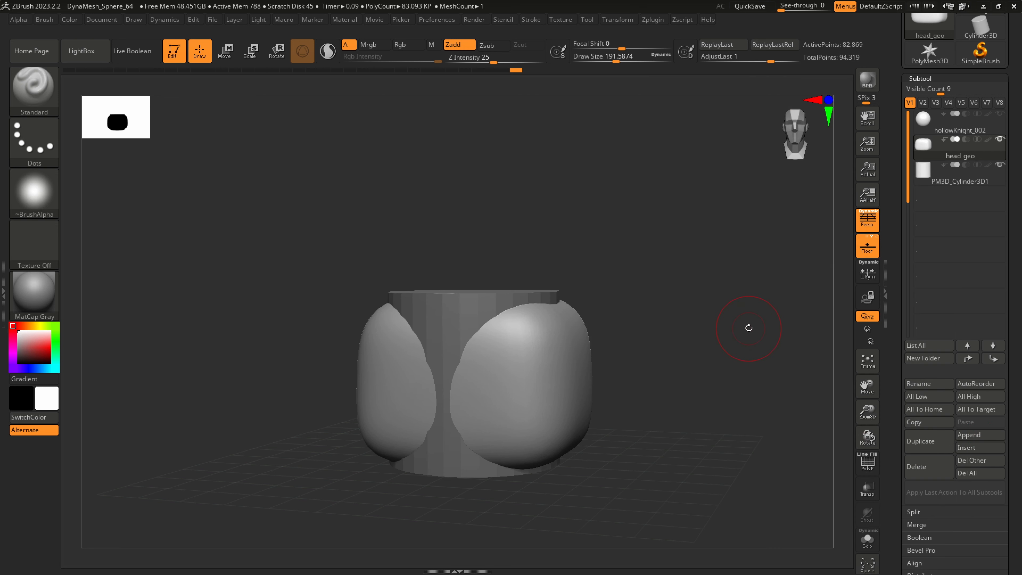
# Move the appended cylinder straight down below the head and scale it narrower to serve as the body
pyautogui.press('e')
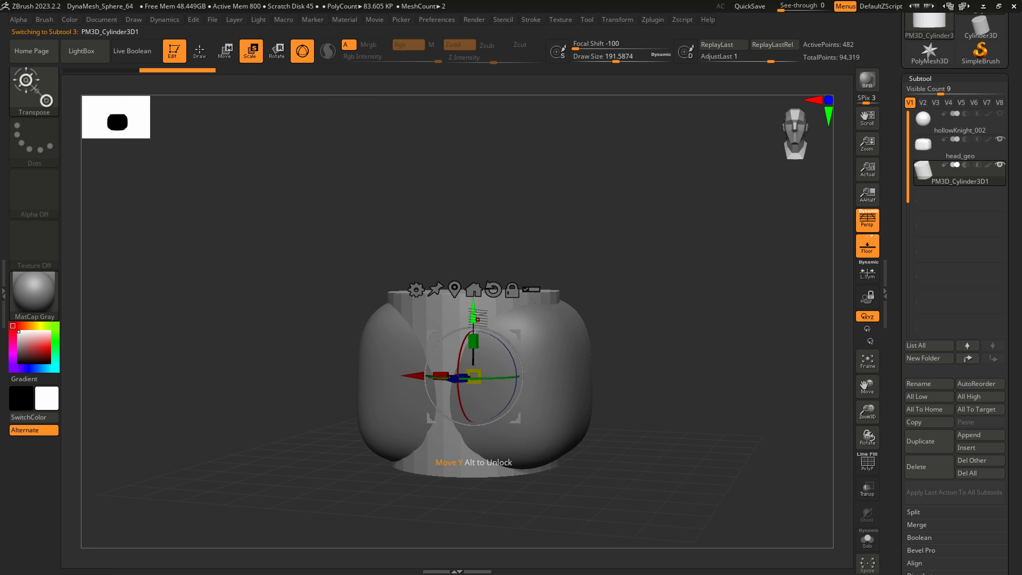
pyautogui.moveTo(477, 319); pyautogui.dragTo(479, 436)
pyautogui.keyDown('alt'); pyautogui.moveTo(494, 409); pyautogui.dragTo(488, 283, button='right'); pyautogui.keyUp('alt')
pyautogui.moveTo(474, 366); pyautogui.dragTo(448, 375)
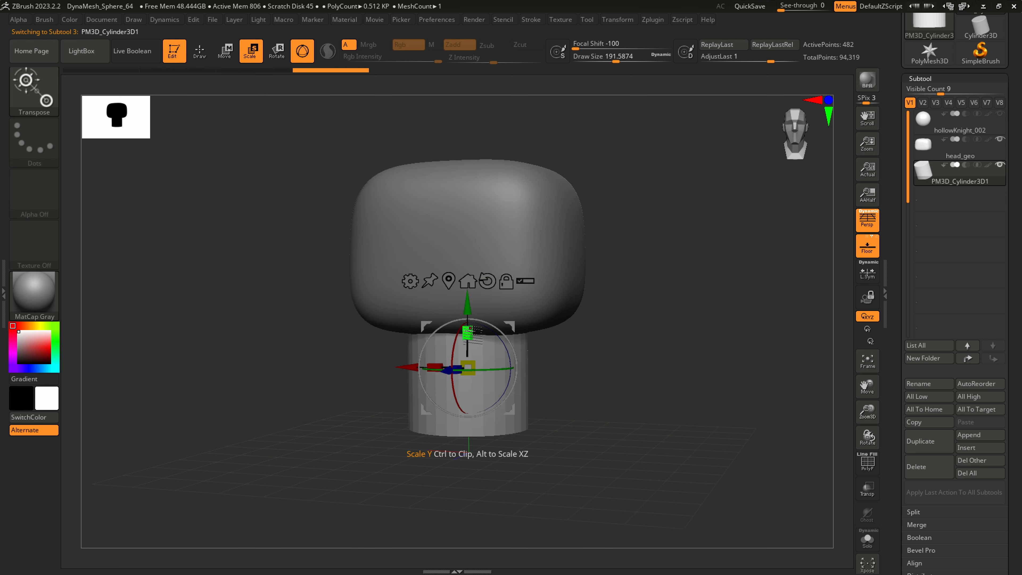
pyautogui.moveTo(469, 331); pyautogui.dragTo(469, 329)
pyautogui.moveTo(470, 364); pyautogui.dragTo(468, 366)
# Lower the cylinder slightly and shift it in depth so it sits centred under the head
pyautogui.moveTo(469, 298); pyautogui.dragTo(468, 336)
pyautogui.moveTo(469, 405); pyautogui.dragTo(466, 408)
pyautogui.moveTo(469, 394); pyautogui.dragTo(440, 382, button='right')
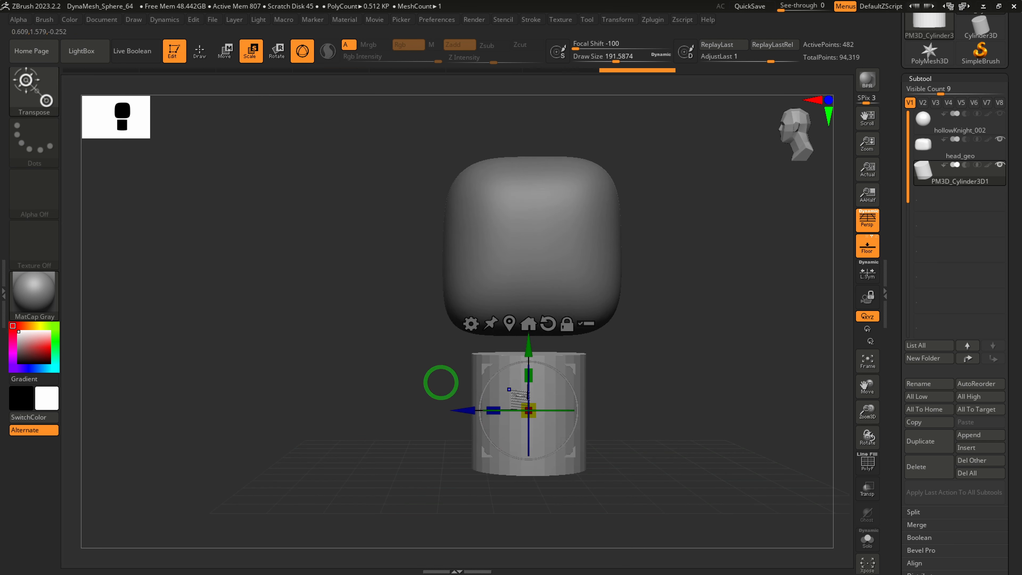
pyautogui.moveTo(468, 410); pyautogui.dragTo(469, 410)
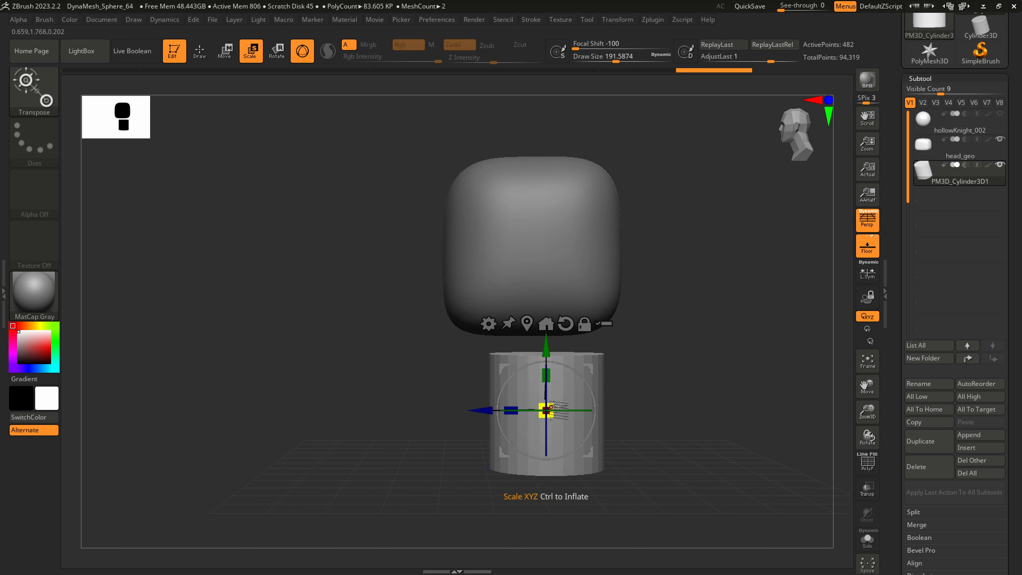
# Scale the cylinder down uniformly, stretch it vertically into a slim, tall body, and return to Draw mode
pyautogui.moveTo(548, 406); pyautogui.dragTo(524, 406)
pyautogui.moveTo(546, 370); pyautogui.dragTo(547, 358)
pyautogui.moveTo(557, 384); pyautogui.dragTo(506, 354, button='right')
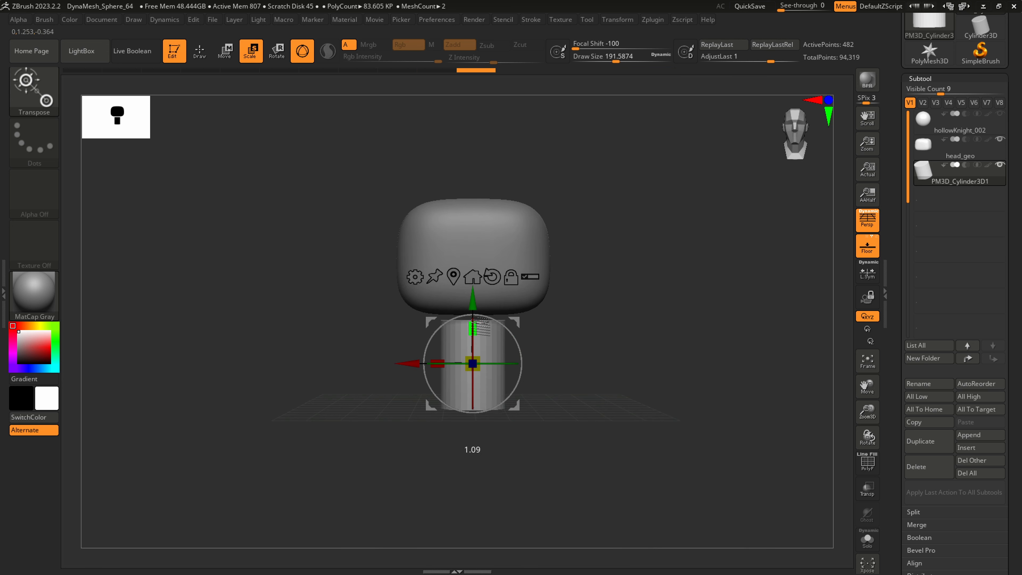
pyautogui.hotkey('ctrl', 'shift', 'z')
pyautogui.hotkey('ctrl', 'shift', 'z')
pyautogui.moveTo(545, 344)
pyautogui.mouseDown()
pyautogui.moveTo(556, 374)
pyautogui.moveTo(548, 388)
pyautogui.moveTo(520, 347)
pyautogui.moveTo(513, 418)
pyautogui.mouseUp()
pyautogui.press('q')
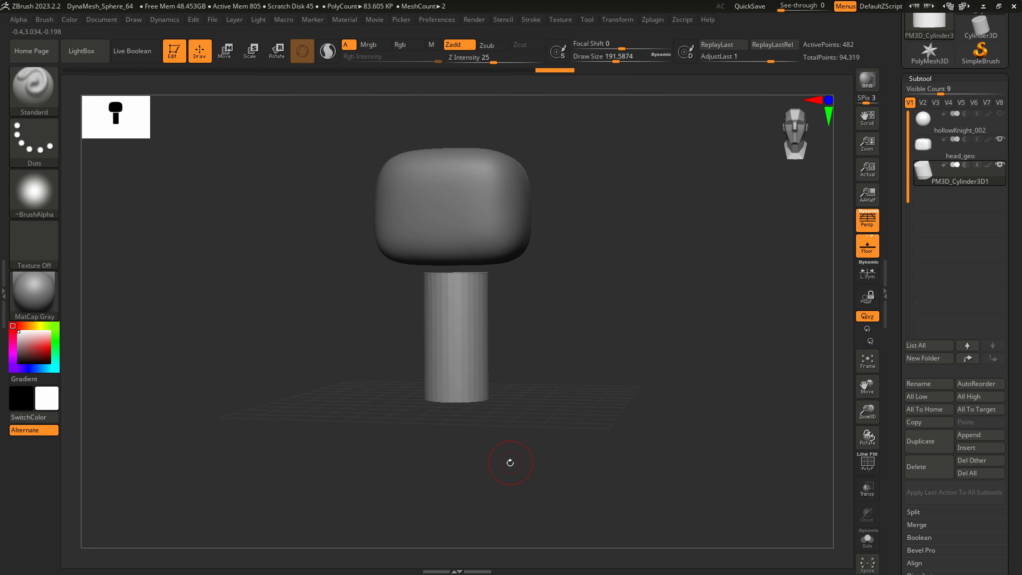
# Show the PolyFrame wireframe and DynaMesh the body cylinder at resolution 128
pyautogui.moveTo(507, 471); pyautogui.dragTo(497, 479)
pyautogui.click(931, 77)
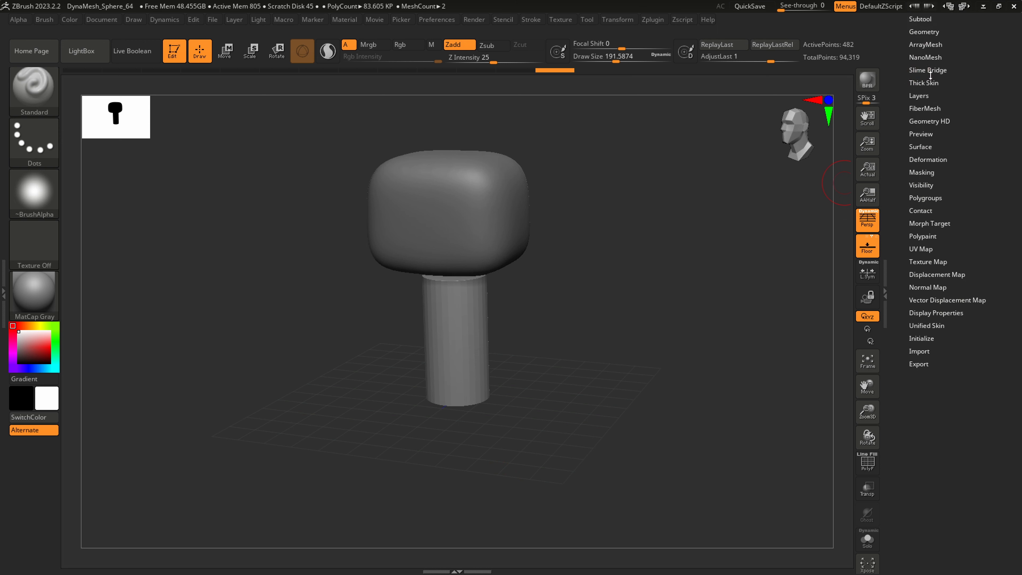
pyautogui.click(924, 33)
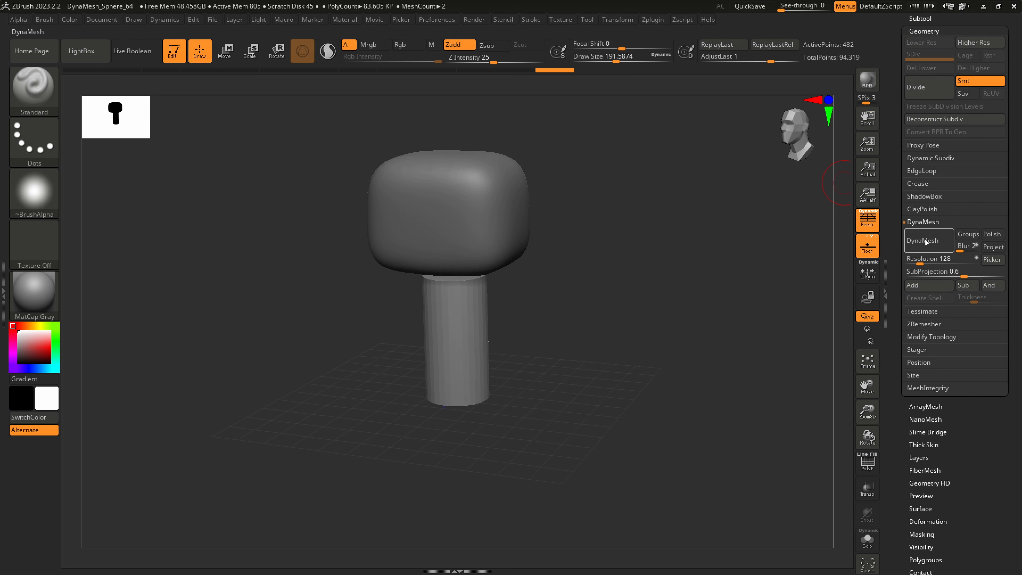
pyautogui.keyDown('shift'); pyautogui.moveTo(525, 358); pyautogui.dragTo(456, 292); pyautogui.keyUp('shift')
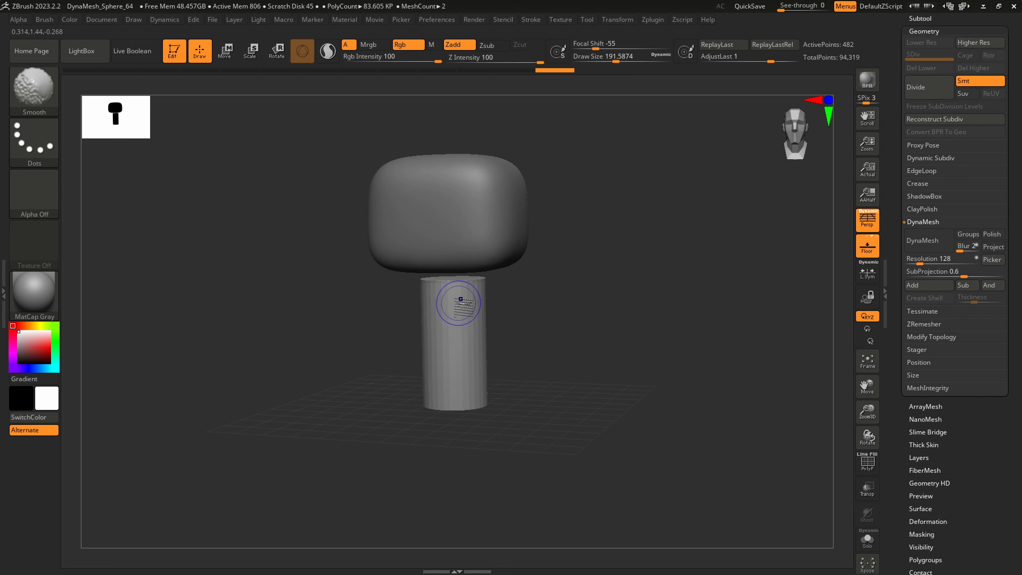
pyautogui.moveTo(461, 299)
pyautogui.keyDown('ctrl'); pyautogui.mouseDown(button='right')
pyautogui.moveTo(484, 365)
pyautogui.moveTo(501, 370)
pyautogui.mouseUp(button='right'); pyautogui.keyUp('ctrl')
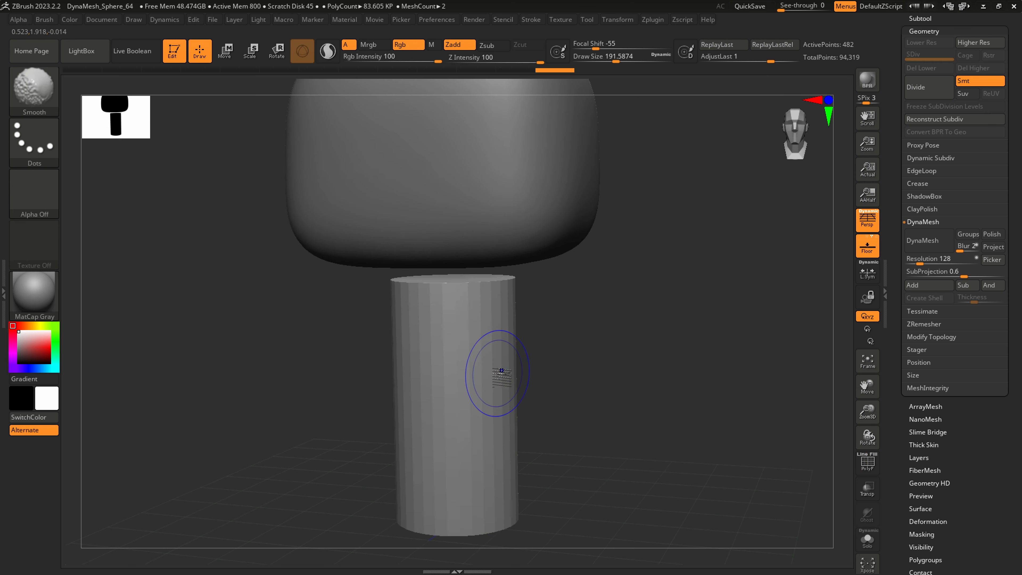
pyautogui.hotkey('shift', 'f')
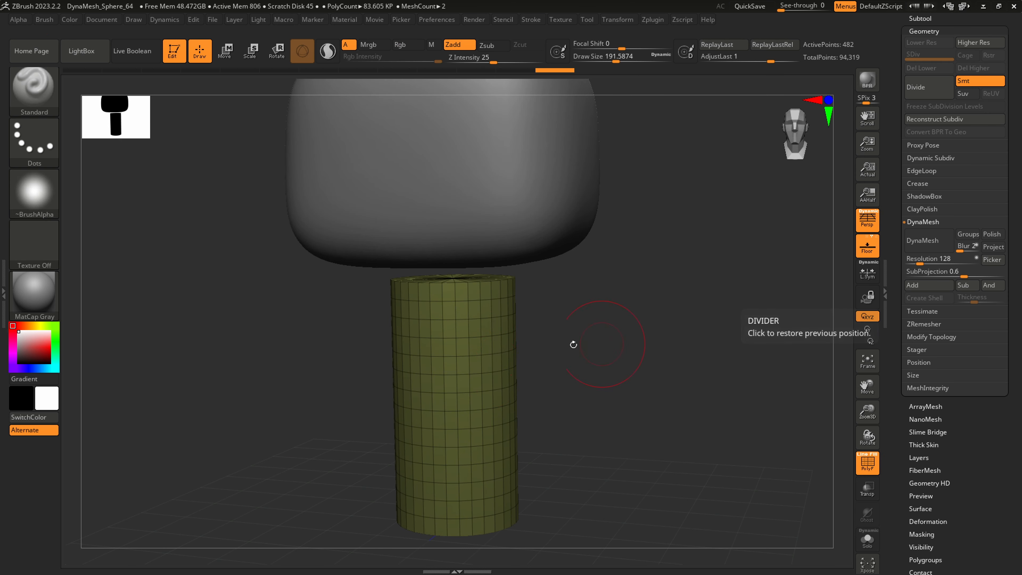
pyautogui.moveTo(573, 345); pyautogui.dragTo(481, 335, button='right')
pyautogui.click(932, 239)
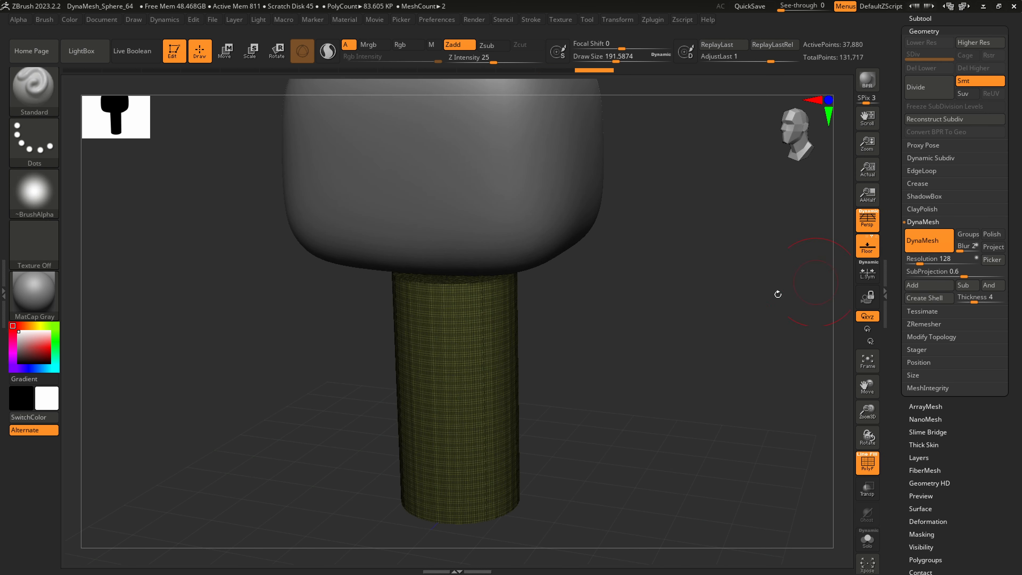
# Smooth the body cylinder's faceted sides and end edges with the Smooth brush at draw size about 676
pyautogui.press('s')
pyautogui.moveTo(461, 311); pyautogui.dragTo(501, 301)
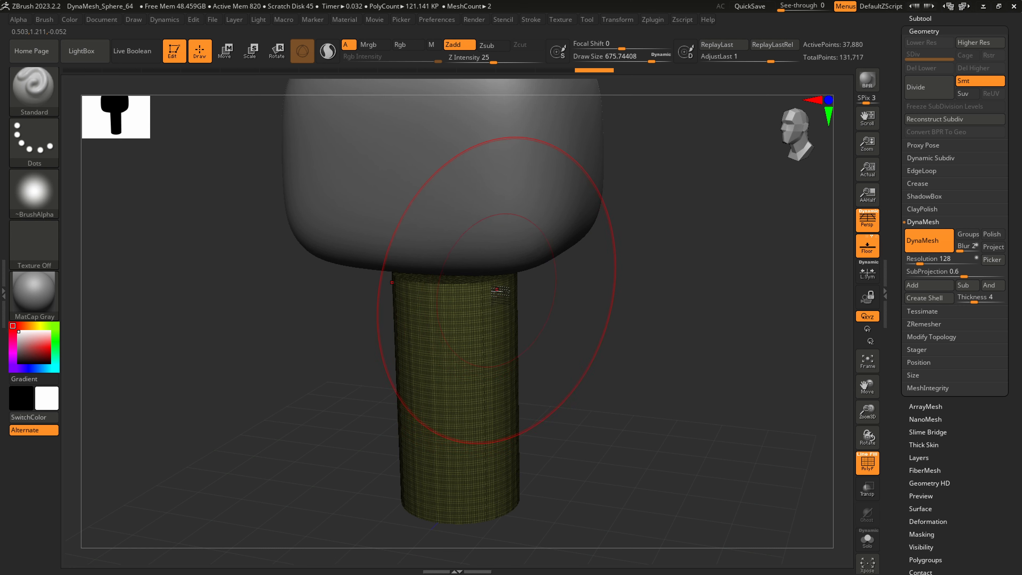
pyautogui.press('shift')
pyautogui.keyDown('shift'); pyautogui.moveTo(498, 287); pyautogui.dragTo(502, 408); pyautogui.keyUp('shift')
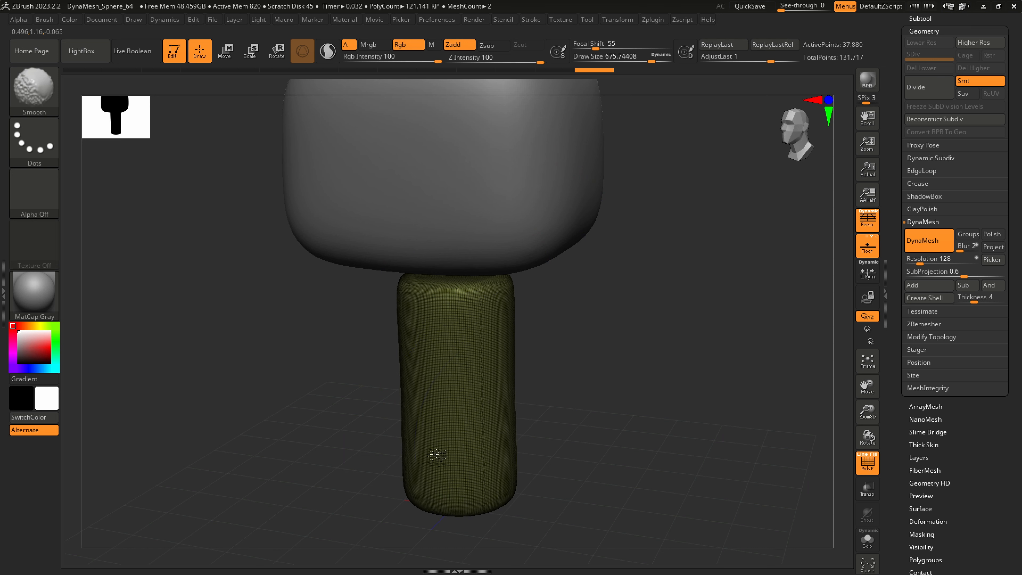
pyautogui.keyDown('shift'); pyautogui.moveTo(436, 458); pyautogui.dragTo(447, 450); pyautogui.keyUp('shift')
pyautogui.keyDown('shift'); pyautogui.moveTo(541, 418); pyautogui.dragTo(503, 353); pyautogui.keyUp('shift')
# Reduce the draw size to about 251 and choose the SnakeHook brush
pyautogui.press('s')
pyautogui.moveTo(486, 309); pyautogui.dragTo(456, 309)
pyautogui.moveTo(456, 309); pyautogui.dragTo(463, 313, button='right')
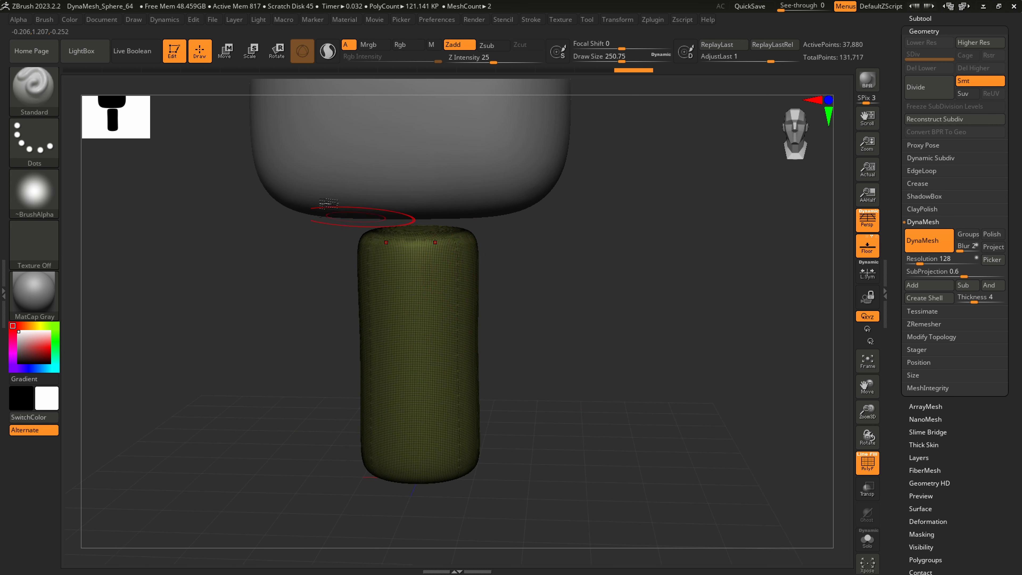
pyautogui.click(45, 94)
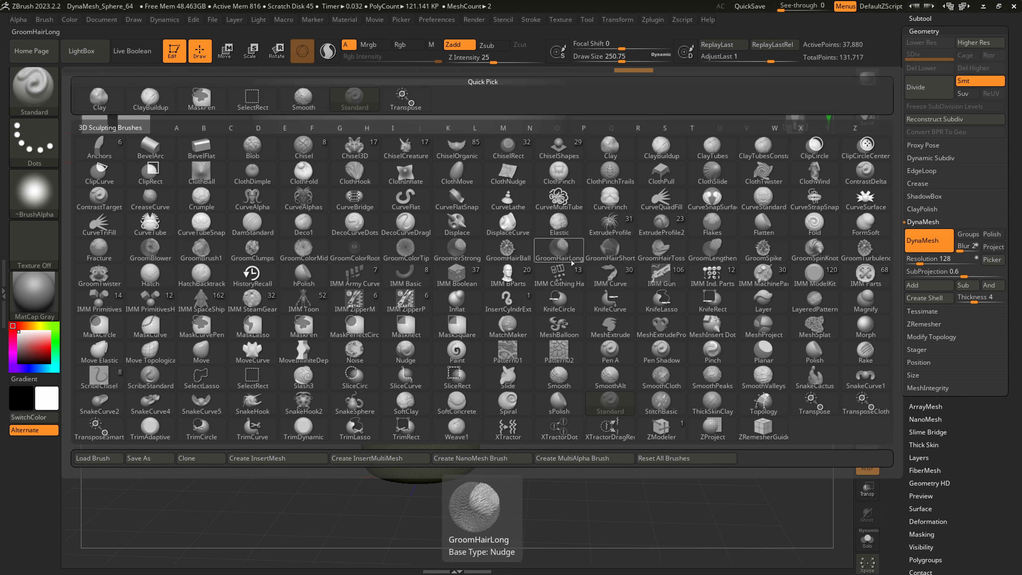
pyautogui.press('s')
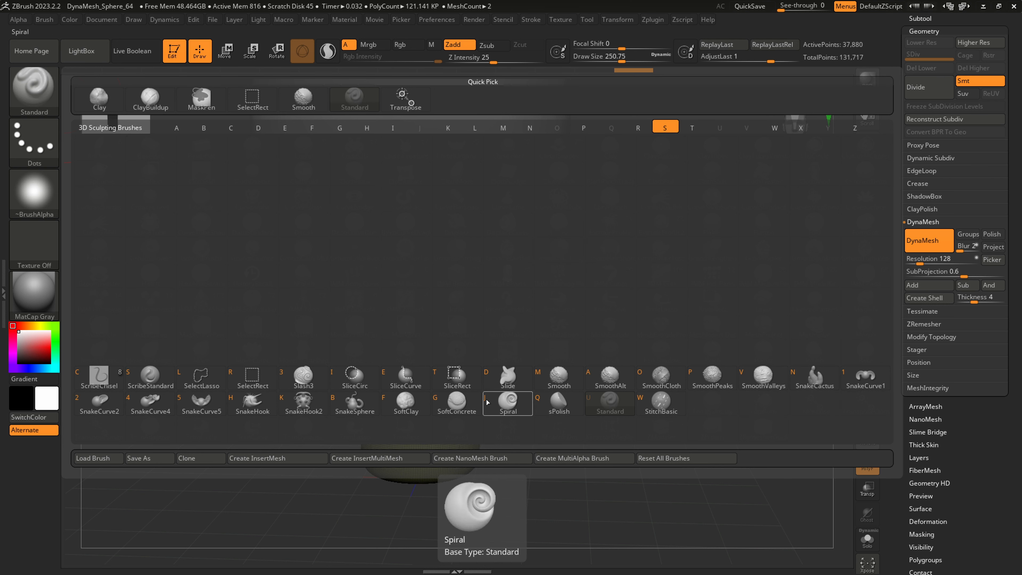
pyautogui.click(252, 407)
pyautogui.click(254, 428)
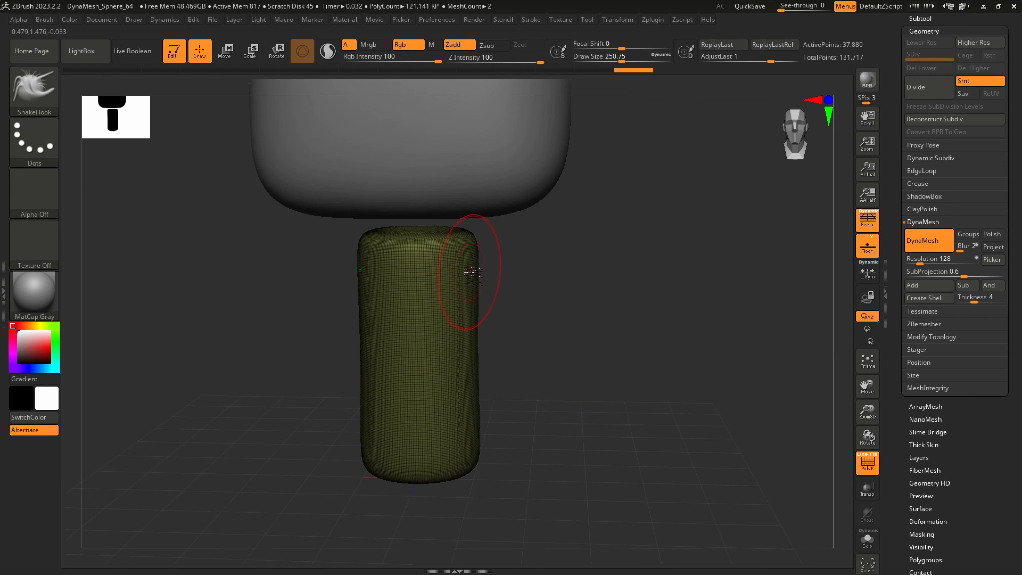
# Try pulling symmetrical arms from the body's upper sides with SnakeHook at draw size about 262, then undo the stroke
pyautogui.press('s')
pyautogui.moveTo(470, 273); pyautogui.dragTo(467, 272)
pyautogui.moveTo(467, 272); pyautogui.dragTo(469, 255, button='right')
pyautogui.press('s')
pyautogui.moveTo(473, 256); pyautogui.dragTo(469, 255)
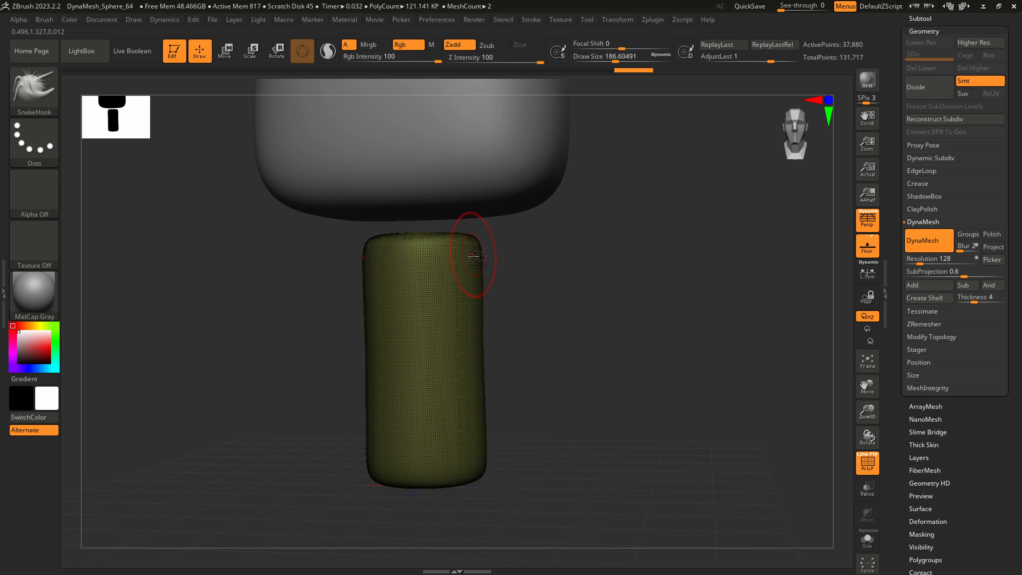
pyautogui.press('s')
pyautogui.moveTo(472, 255); pyautogui.dragTo(485, 255)
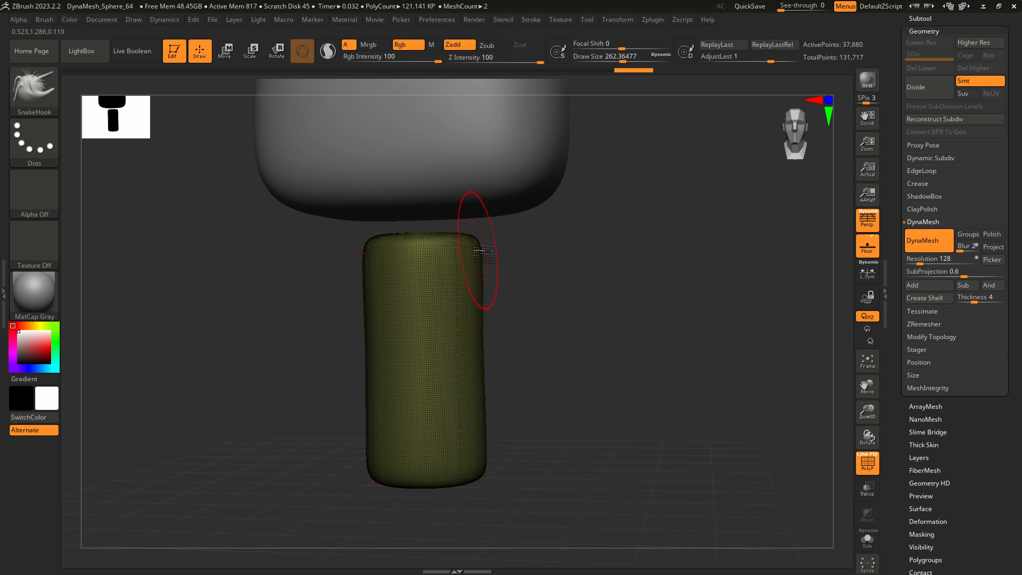
pyautogui.moveTo(479, 252); pyautogui.dragTo(644, 433)
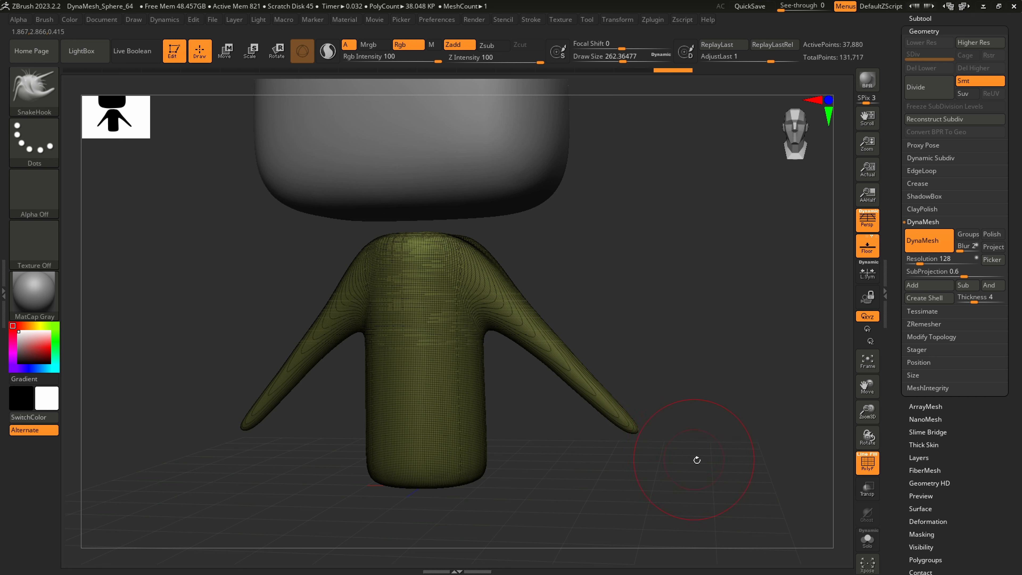
pyautogui.hotkey('ctrl', 'z')
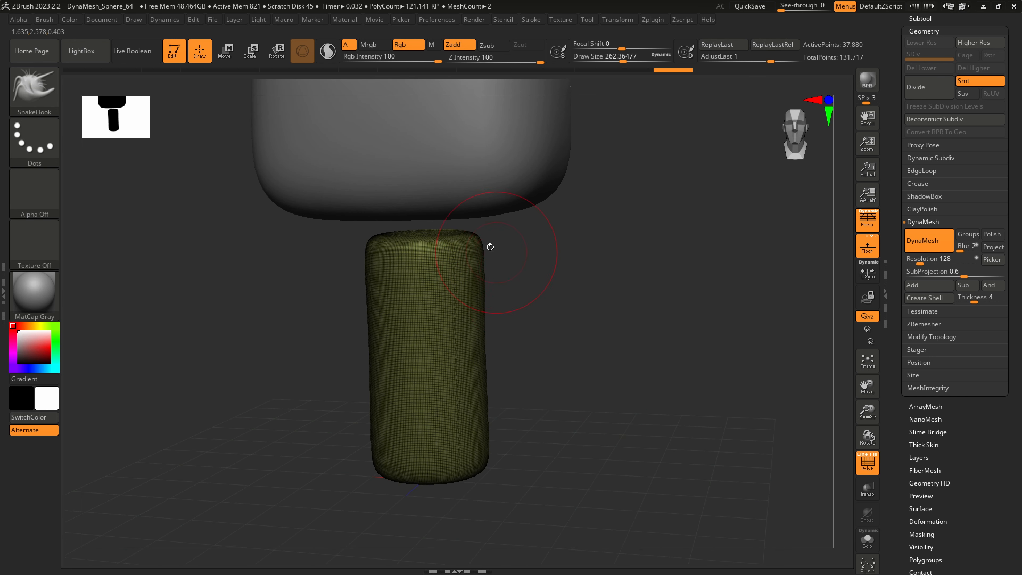
# Try pulling thinner arms diagonally down from the body's shoulders at draw size about 192 and smoothing them
pyautogui.press('s')
pyautogui.moveTo(473, 245)
pyautogui.mouseDown()
pyautogui.moveTo(539, 292)
pyautogui.moveTo(670, 425)
pyautogui.mouseUp()
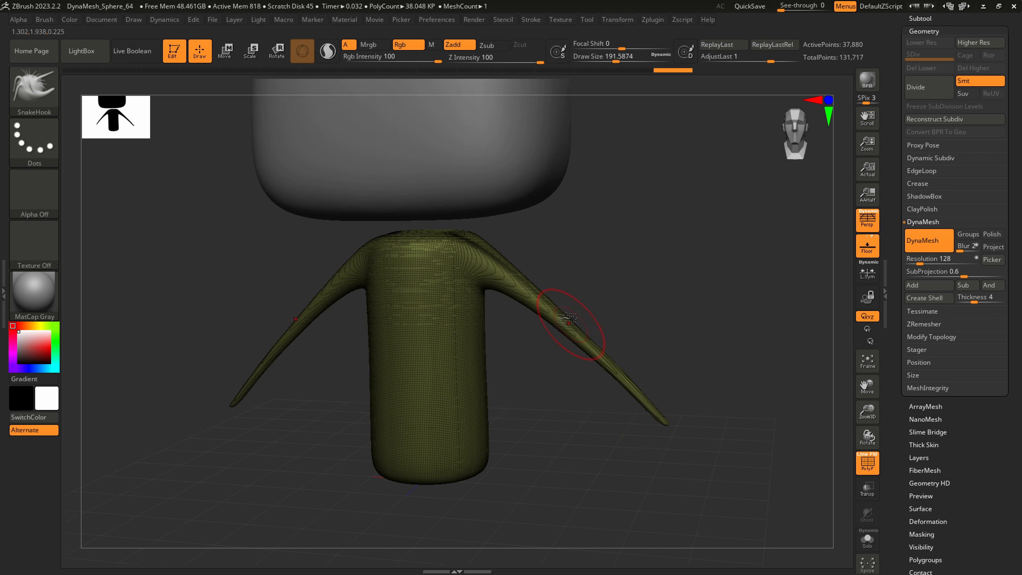
pyautogui.press('shift')
pyautogui.keyDown('shift'); pyautogui.moveTo(594, 347); pyautogui.dragTo(650, 406); pyautogui.keyUp('shift')
pyautogui.moveTo(650, 406)
pyautogui.mouseDown(button='right')
pyautogui.moveTo(617, 372)
pyautogui.moveTo(692, 454)
pyautogui.moveTo(659, 425)
pyautogui.mouseUp(button='right')
pyautogui.keyDown('shift'); pyautogui.moveTo(660, 403); pyautogui.dragTo(682, 438); pyautogui.keyUp('shift')
pyautogui.keyDown('ctrl'); pyautogui.moveTo(682, 439); pyautogui.dragTo(608, 362, button='right'); pyautogui.keyUp('ctrl')
pyautogui.moveTo(608, 363); pyautogui.dragTo(706, 403, button='right')
# Undo the arm strokes back to the plain smoothed body
pyautogui.keyDown('shift'); pyautogui.moveTo(748, 402); pyautogui.dragTo(710, 358); pyautogui.keyUp('shift')
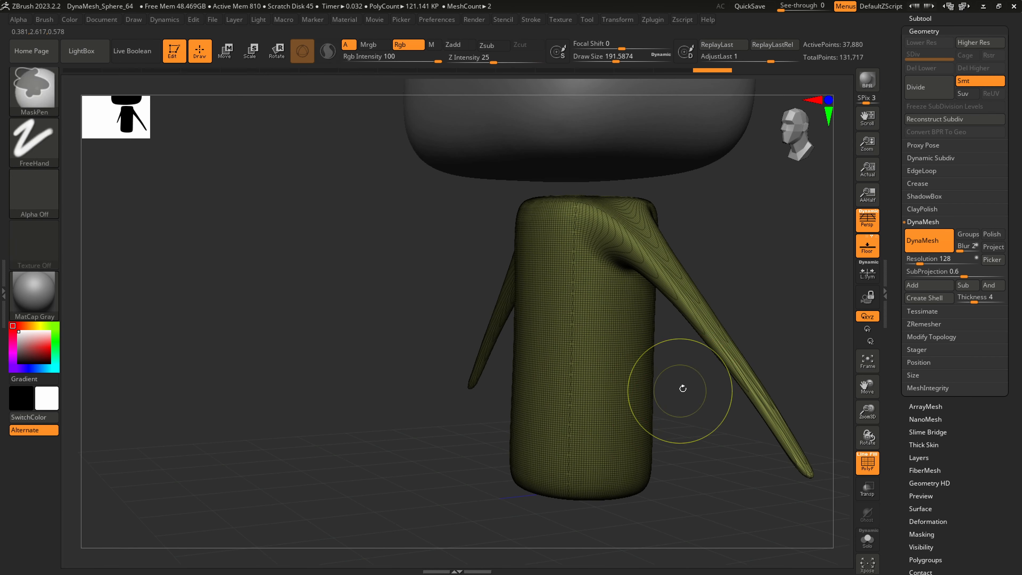
pyautogui.moveTo(682, 388)
pyautogui.mouseDown(button='right')
pyautogui.moveTo(582, 384)
pyautogui.moveTo(631, 416)
pyautogui.mouseUp(button='right')
pyautogui.hotkey('ctrl', 'z')
pyautogui.hotkey('ctrl', 'z')
pyautogui.hotkey('ctrl', 'z')
pyautogui.hotkey('ctrl', 'z')
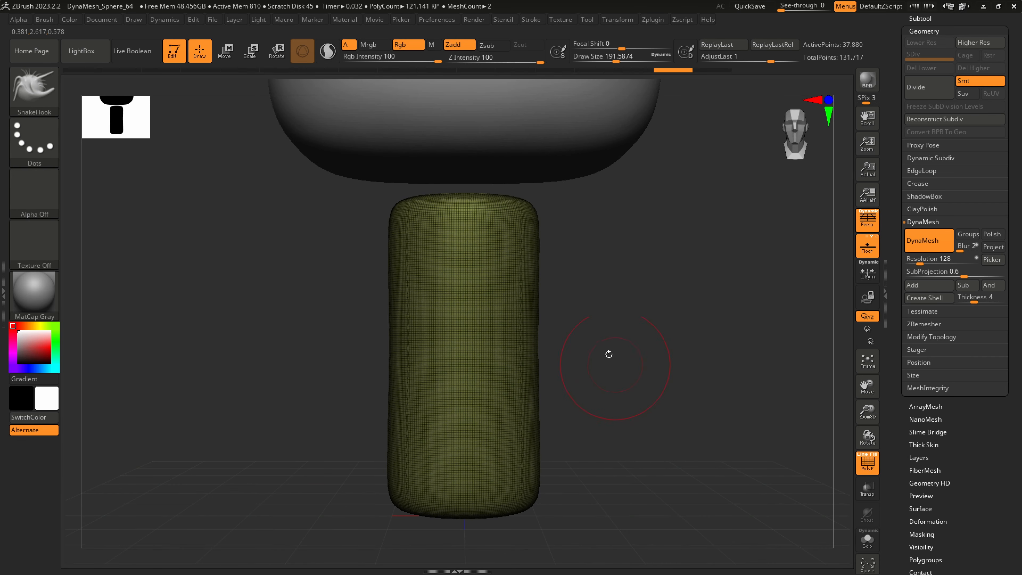
# Turn on Sculptris Pro mode and pull long, thin symmetrical arms down and outward from the body's shoulders with SnakeHook
pyautogui.click(328, 52)
pyautogui.moveTo(569, 256); pyautogui.dragTo(531, 219, button='right')
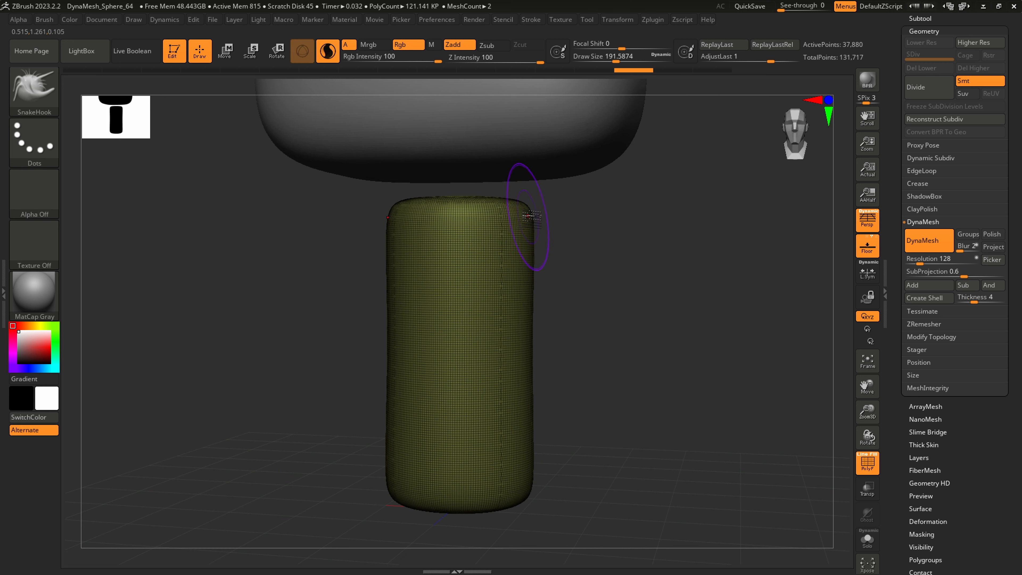
pyautogui.moveTo(532, 215)
pyautogui.mouseDown()
pyautogui.moveTo(559, 266)
pyautogui.moveTo(615, 302)
pyautogui.moveTo(741, 458)
pyautogui.mouseUp()
pyautogui.keyDown('shift'); pyautogui.moveTo(532, 285); pyautogui.dragTo(542, 252); pyautogui.keyUp('shift')
pyautogui.moveTo(548, 246); pyautogui.dragTo(527, 220, button='right')
pyautogui.moveTo(535, 211)
pyautogui.keyDown('shift'); pyautogui.mouseDown()
pyautogui.moveTo(513, 206)
pyautogui.moveTo(464, 233)
pyautogui.moveTo(574, 260)
pyautogui.moveTo(668, 392)
pyautogui.moveTo(660, 371)
pyautogui.mouseUp(); pyautogui.keyUp('shift')
pyautogui.moveTo(660, 318)
pyautogui.keyDown('alt'); pyautogui.mouseDown(button='right')
pyautogui.moveTo(604, 300)
pyautogui.moveTo(555, 302)
pyautogui.moveTo(564, 310)
pyautogui.mouseUp(button='right'); pyautogui.keyUp('alt')
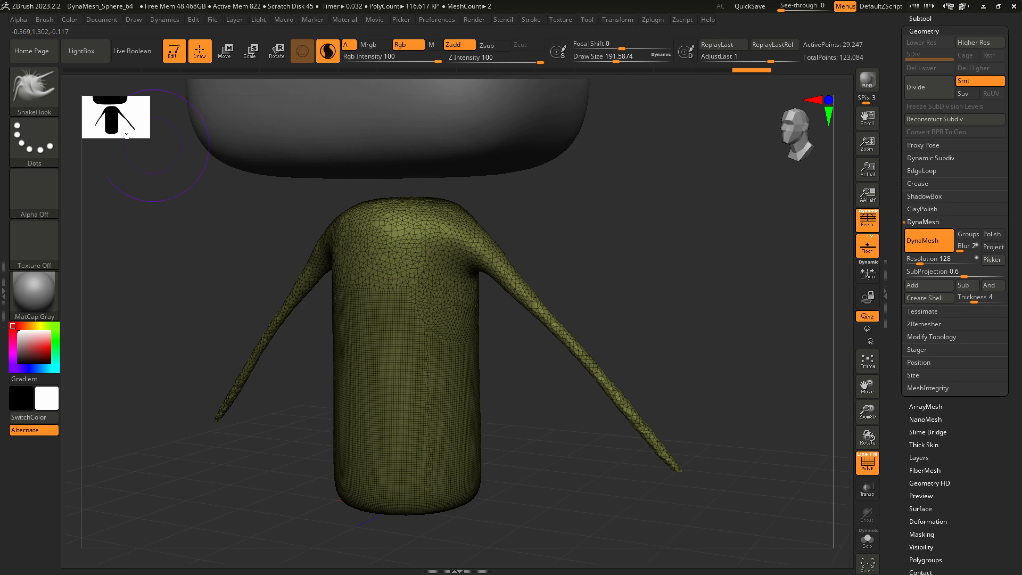
# Thicken both arms with the Inflat brush at Z Intensity 6 and draw size about 257, with Sculptris Pro mode off
pyautogui.click(40, 90)
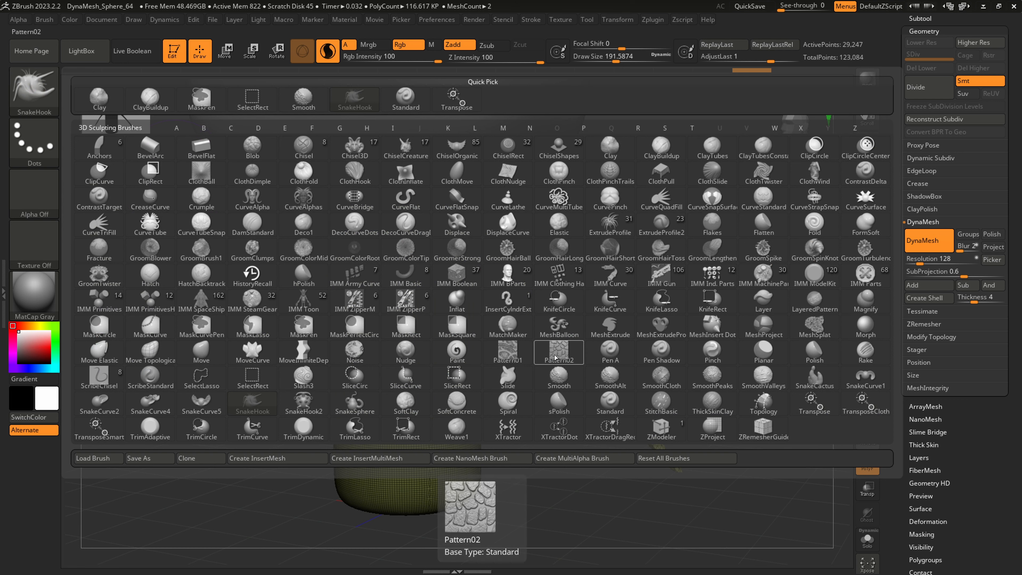
pyautogui.click(461, 308)
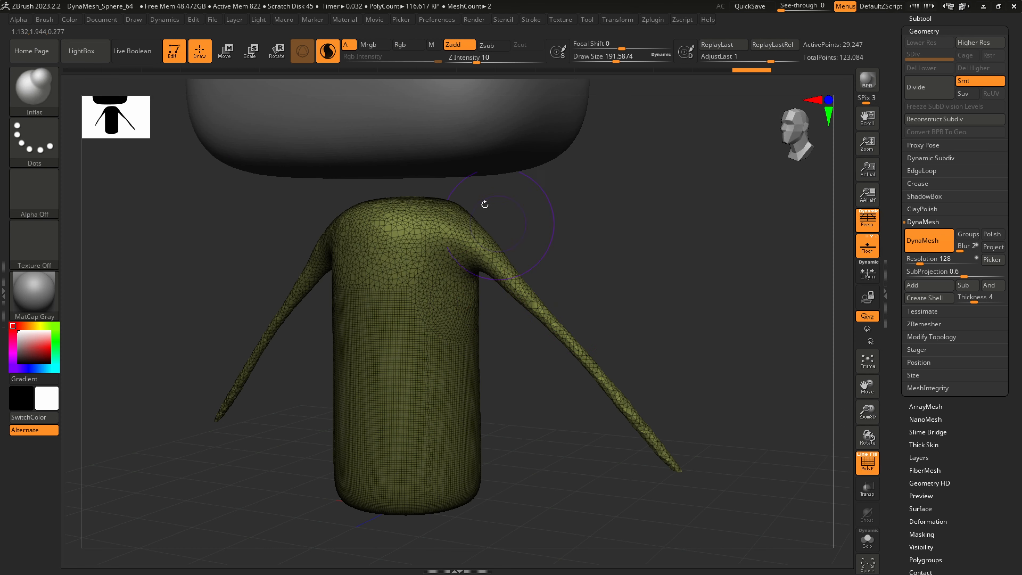
pyautogui.click(329, 55)
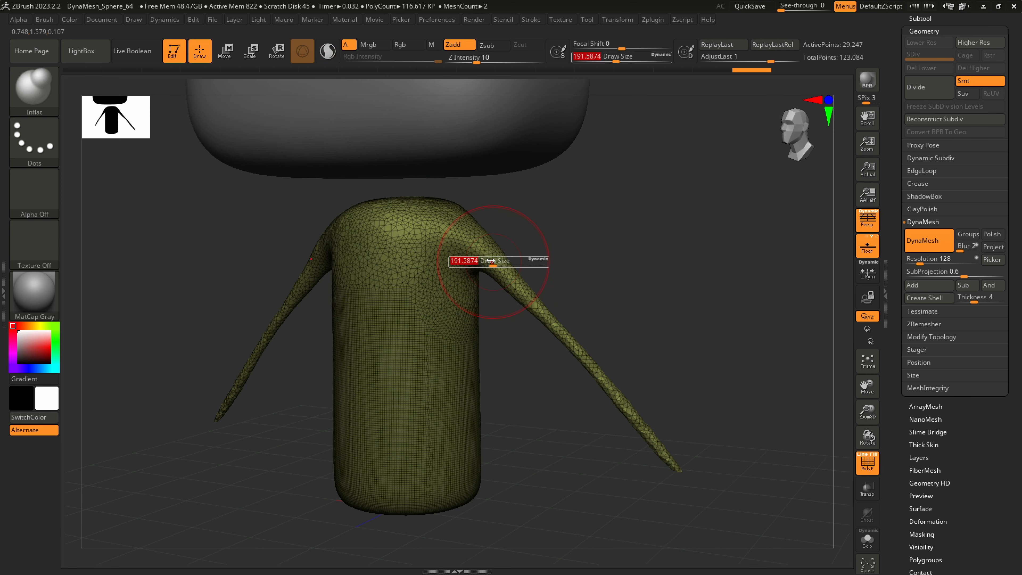
pyautogui.moveTo(476, 60); pyautogui.dragTo(471, 60)
pyautogui.moveTo(524, 256)
pyautogui.mouseDown()
pyautogui.moveTo(535, 298)
pyautogui.moveTo(684, 475)
pyautogui.moveTo(662, 468)
pyautogui.moveTo(482, 278)
pyautogui.moveTo(463, 227)
pyautogui.moveTo(442, 213)
pyautogui.moveTo(562, 316)
pyautogui.mouseUp()
pyautogui.moveTo(668, 436)
pyautogui.mouseDown(button='right')
pyautogui.moveTo(628, 429)
pyautogui.moveTo(656, 431)
pyautogui.mouseUp(button='right')
pyautogui.moveTo(694, 379); pyautogui.dragTo(665, 315, button='right')
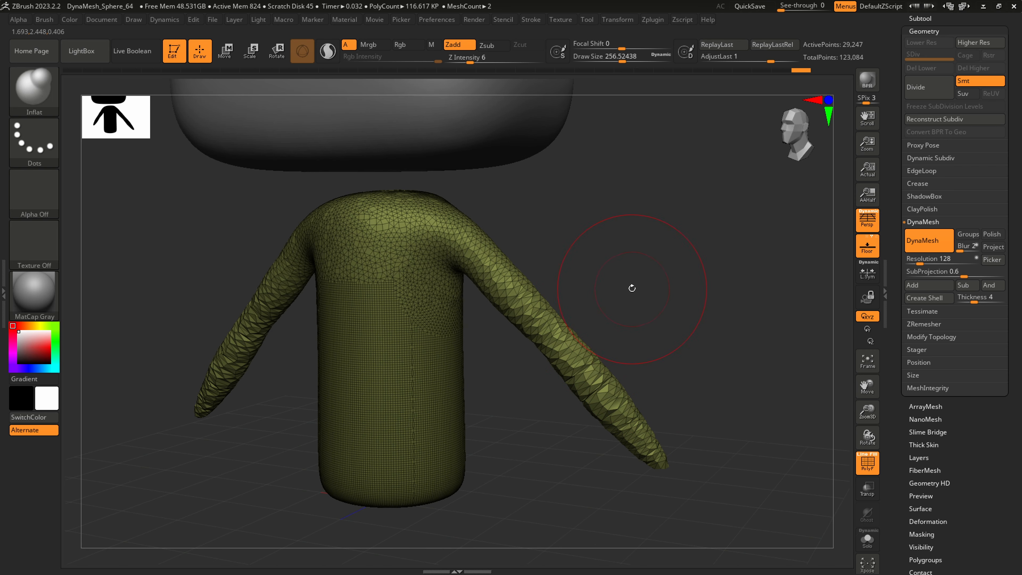
# Remesh the body with DynaMesh at resolution 128, then smooth the arms and shoulders
pyautogui.moveTo(616, 303)
pyautogui.keyDown('ctrl'); pyautogui.mouseDown()
pyautogui.moveTo(735, 168)
pyautogui.moveTo(727, 164)
pyautogui.mouseUp(); pyautogui.keyUp('ctrl')
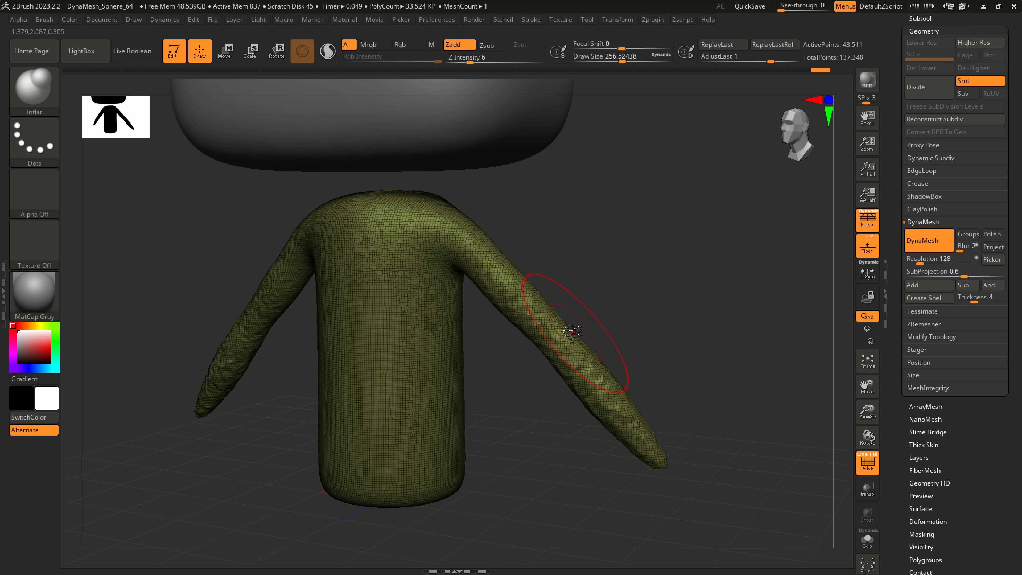
pyautogui.press('shift')
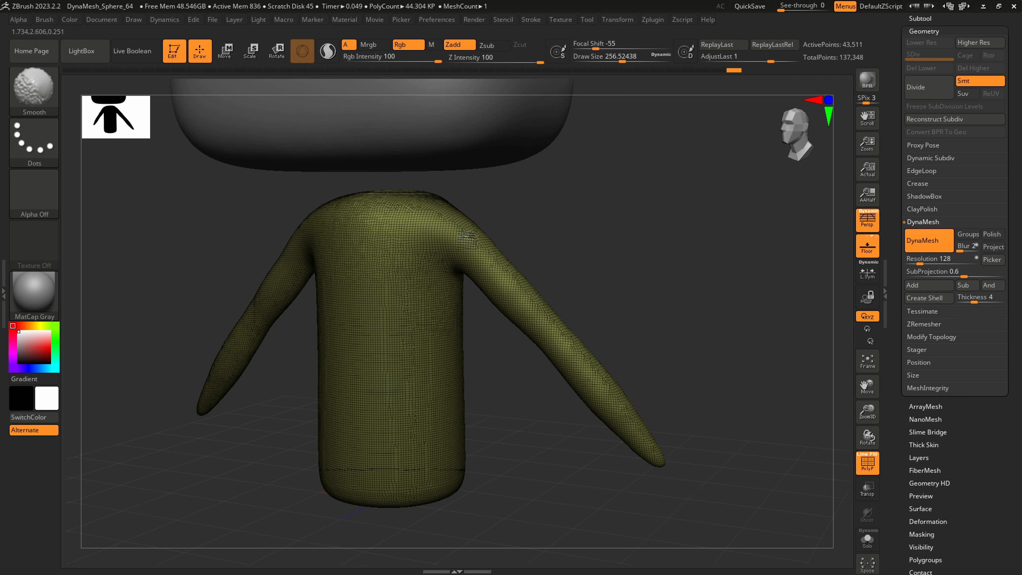
pyautogui.moveTo(402, 183)
pyautogui.mouseDown()
pyautogui.moveTo(420, 242)
pyautogui.moveTo(488, 220)
pyautogui.mouseUp()
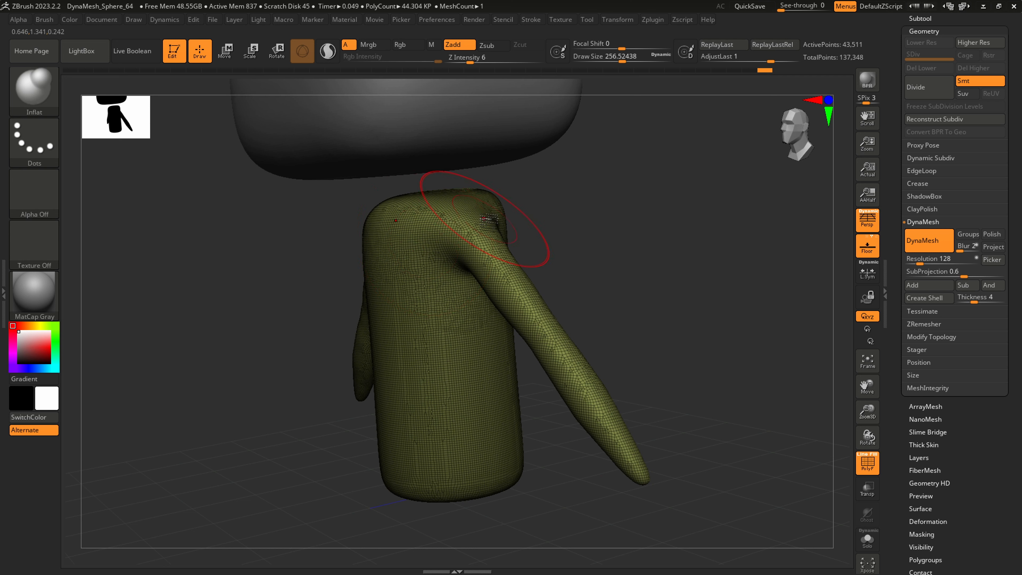
# Pull a neck up from the top of the body to the head with the SnakeHook brush
pyautogui.press('b')
pyautogui.press('s')
pyautogui.press('h')
pyautogui.press('s')
pyautogui.moveTo(420, 196); pyautogui.dragTo(393, 162)
# Shape the neck base and shoulders with SnakeHook at draw size about 239 and smooth the transition
pyautogui.press('s')
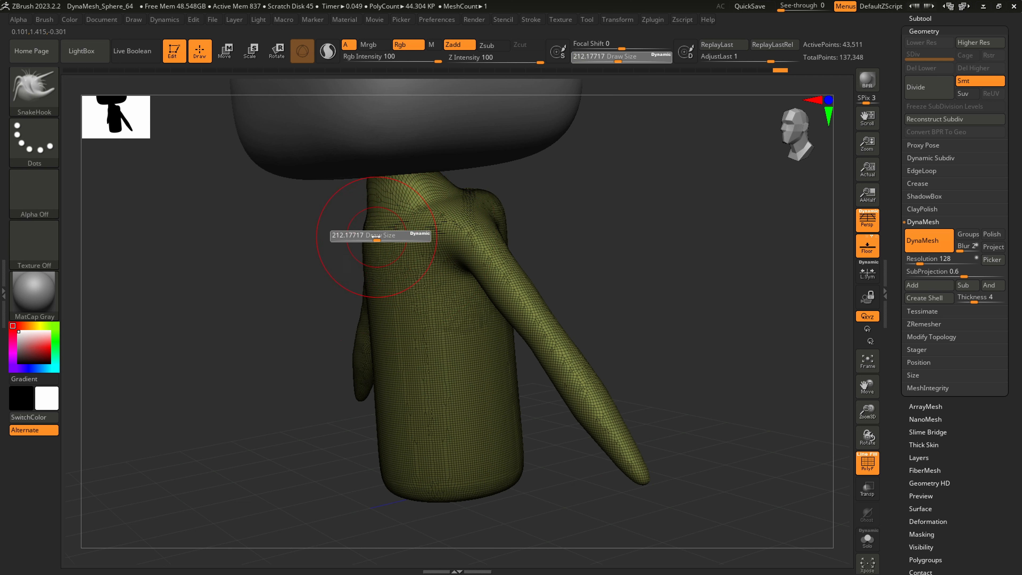
pyautogui.moveTo(378, 236)
pyautogui.mouseDown()
pyautogui.moveTo(401, 237)
pyautogui.moveTo(392, 251)
pyautogui.mouseUp()
pyautogui.moveTo(573, 242); pyautogui.dragTo(463, 226)
pyautogui.press('s')
pyautogui.moveTo(527, 198); pyautogui.dragTo(508, 198)
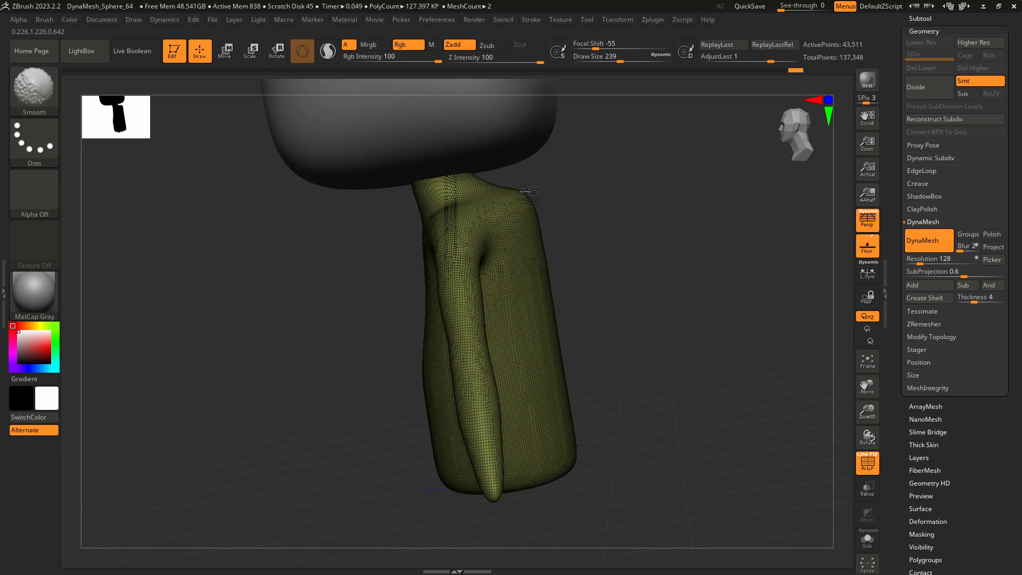
pyautogui.moveTo(527, 230); pyautogui.dragTo(574, 226, button='right')
pyautogui.moveTo(505, 211); pyautogui.dragTo(524, 208, button='right')
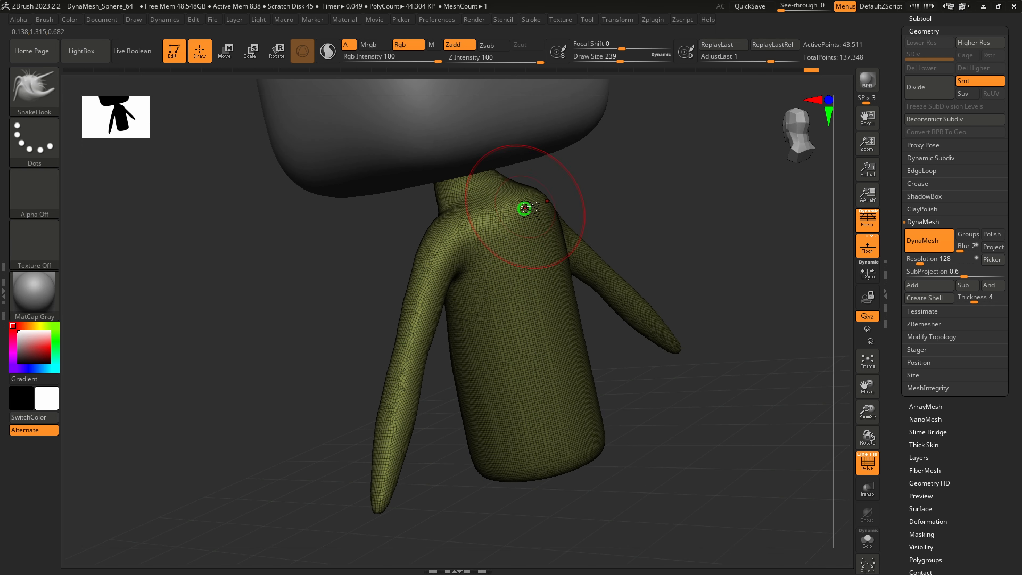
# Flatten the upper back and shoulders with the hPolish brush at Z Intensity 37, smoothing at draw size about 177
pyautogui.press('b')
pyautogui.press('h')
pyautogui.press('p')
pyautogui.moveTo(535, 188)
pyautogui.mouseDown()
pyautogui.moveTo(500, 207)
pyautogui.moveTo(544, 246)
pyautogui.mouseUp()
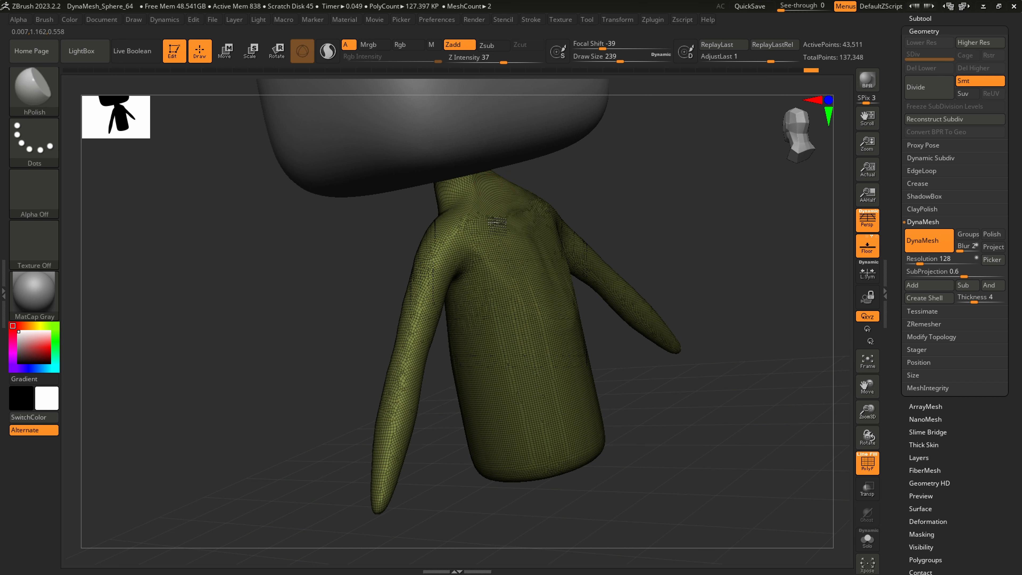
pyautogui.press('shift')
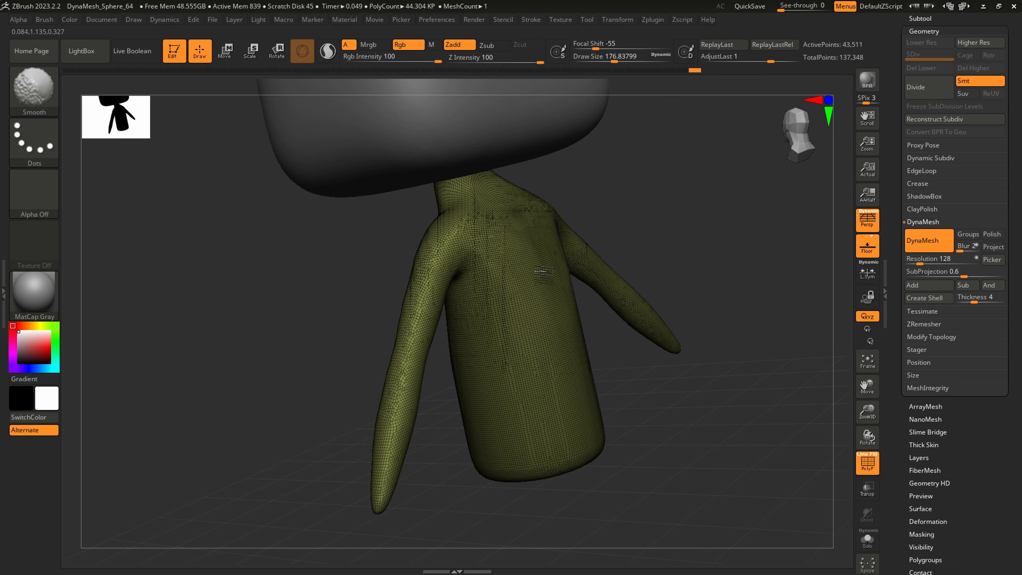
pyautogui.moveTo(530, 296)
pyautogui.mouseDown(button='right')
pyautogui.moveTo(556, 297)
pyautogui.moveTo(534, 293)
pyautogui.moveTo(549, 317)
pyautogui.moveTo(555, 310)
pyautogui.moveTo(545, 319)
pyautogui.mouseUp(button='right')
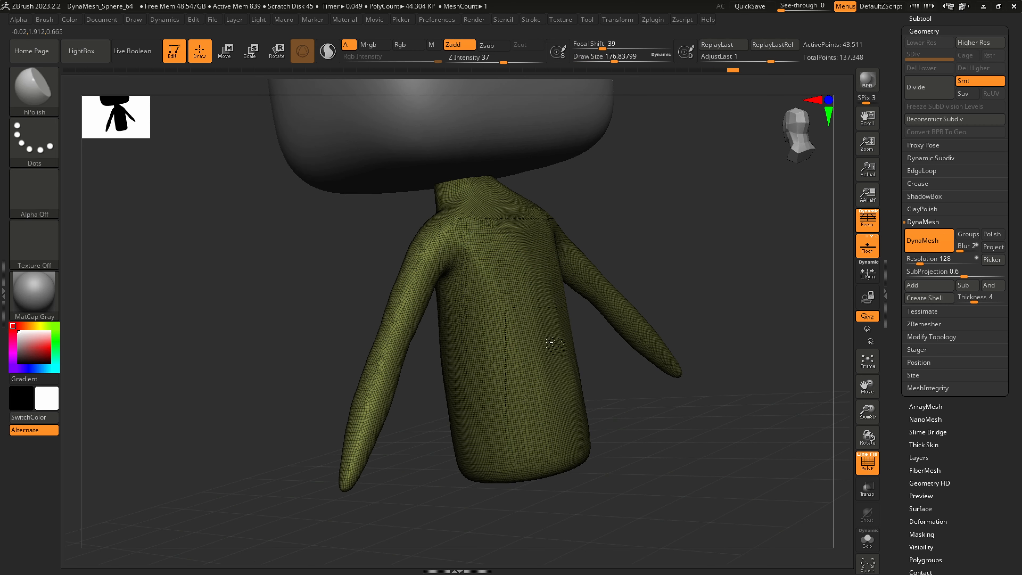
pyautogui.press('shift')
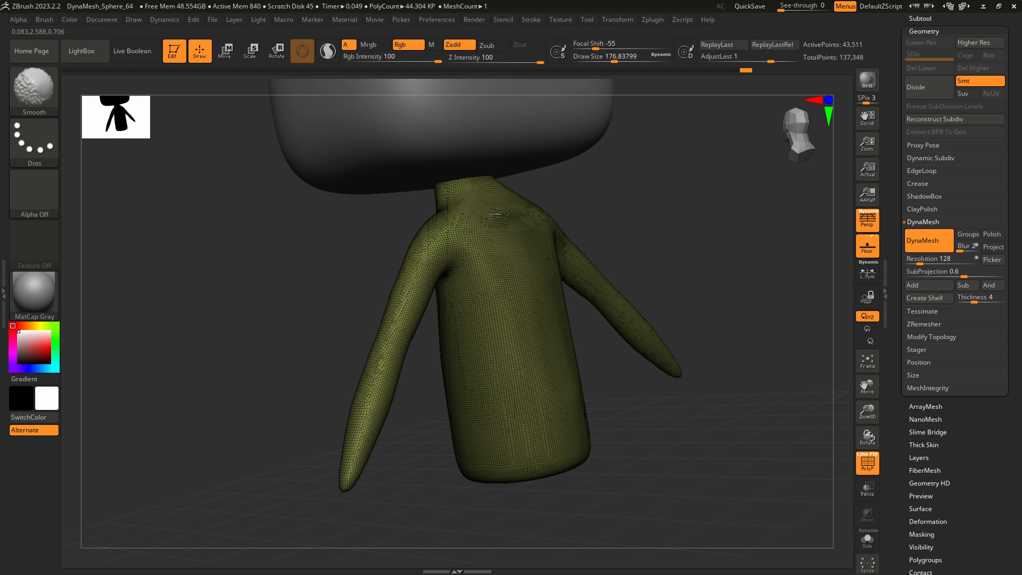
pyautogui.moveTo(548, 342)
pyautogui.mouseDown(button='right')
pyautogui.moveTo(628, 320)
pyautogui.moveTo(608, 270)
pyautogui.mouseUp(button='right')
# Adjust the shoulders and arms symmetrically with SnakeHook at draw size about 286, undoing the unwanted strokes
pyautogui.press('b')
pyautogui.press('s')
pyautogui.press('h')
pyautogui.press('s')
pyautogui.moveTo(542, 226)
pyautogui.mouseDown()
pyautogui.moveTo(553, 227)
pyautogui.moveTo(542, 230)
pyautogui.mouseUp()
pyautogui.moveTo(596, 299); pyautogui.dragTo(585, 295)
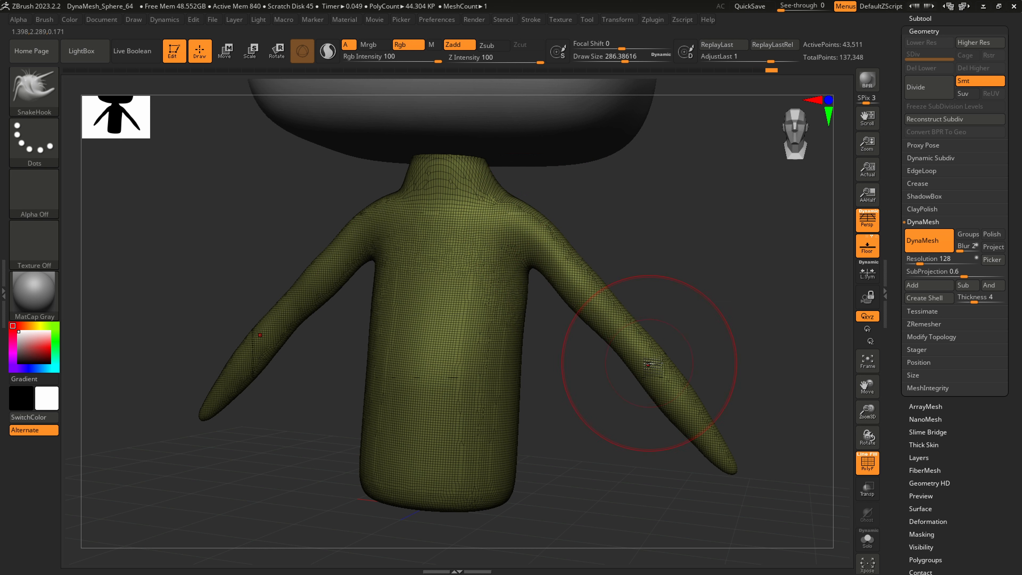
pyautogui.moveTo(649, 363); pyautogui.dragTo(641, 364)
pyautogui.hotkey('ctrl', 'z')
pyautogui.hotkey('ctrl', 'z')
pyautogui.hotkey('ctrl', 'z')
pyautogui.hotkey('ctrl', 'z')
pyautogui.hotkey('ctrl', 'z')
pyautogui.hotkey('ctrl', 'z')
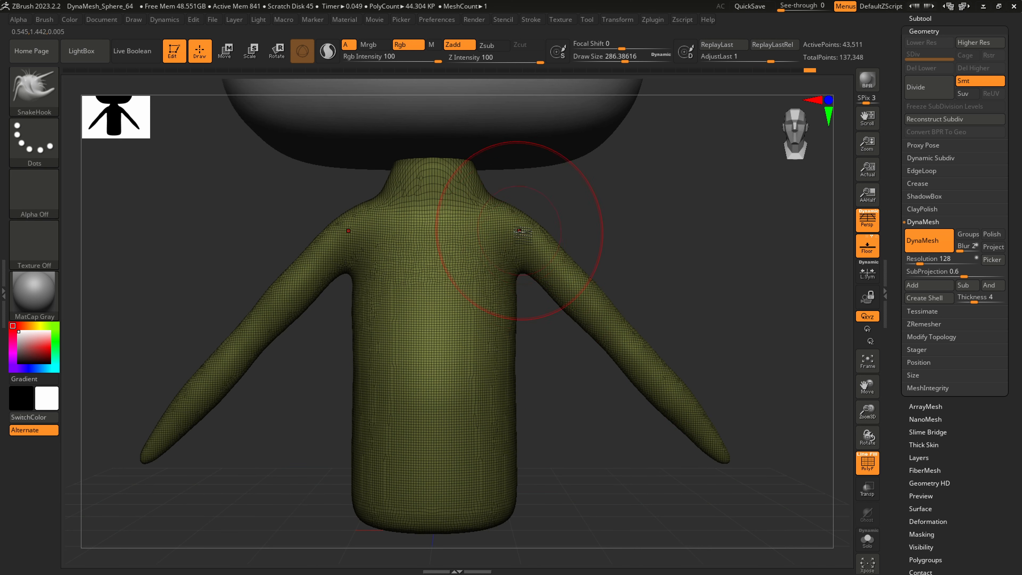
# Reshape the body's sides and widen its lower end with SnakeHook at draw size about 468
pyautogui.moveTo(529, 241); pyautogui.dragTo(523, 220)
pyautogui.press('s')
pyautogui.hotkey('ctrl', 'z')
pyautogui.moveTo(508, 303)
pyautogui.mouseDown()
pyautogui.moveTo(508, 476)
pyautogui.moveTo(525, 487)
pyautogui.moveTo(519, 478)
pyautogui.mouseUp()
pyautogui.press('s')
pyautogui.keyDown('ctrl'); pyautogui.moveTo(522, 483); pyautogui.dragTo(555, 435, button='right'); pyautogui.keyUp('ctrl')
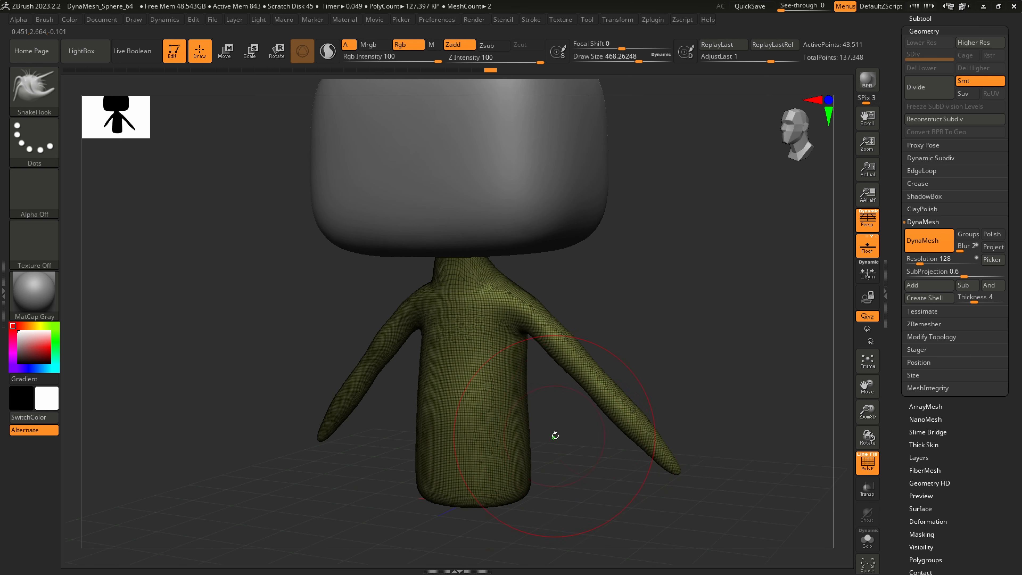
pyautogui.moveTo(559, 339)
pyautogui.mouseDown(button='right')
pyautogui.moveTo(493, 381)
pyautogui.moveTo(523, 399)
pyautogui.moveTo(541, 389)
pyautogui.mouseUp(button='right')
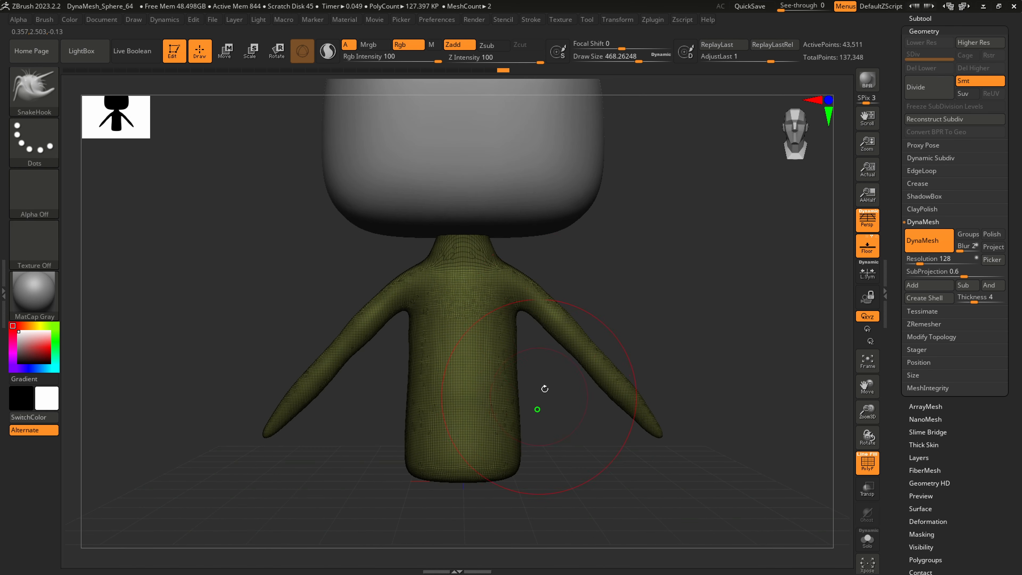
# Refine the upper arms and forearms with SnakeHook at draw sizes of about 286 and 257
pyautogui.press('s')
pyautogui.moveTo(550, 325); pyautogui.dragTo(542, 326)
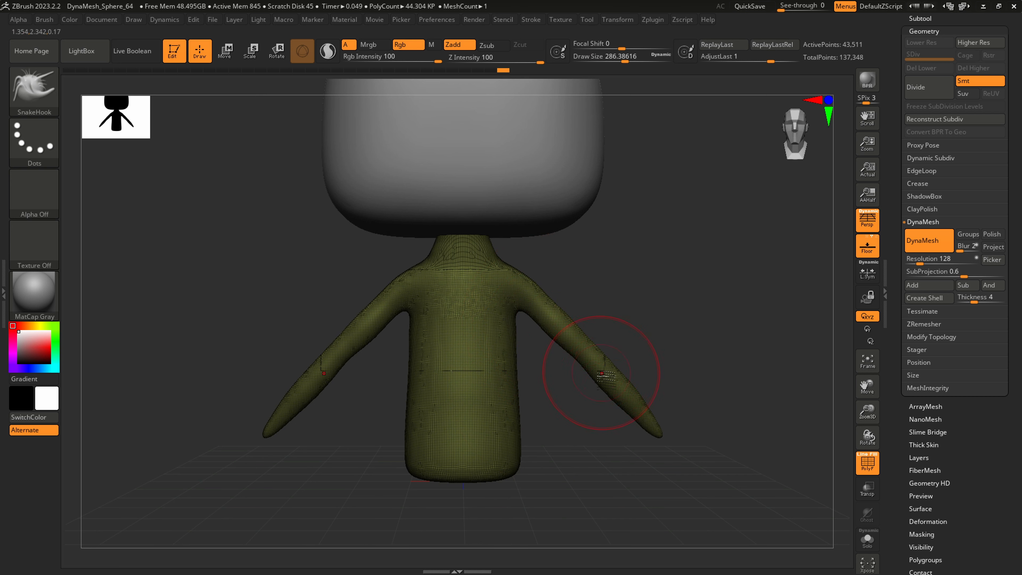
pyautogui.press('s')
pyautogui.moveTo(616, 390); pyautogui.dragTo(612, 391)
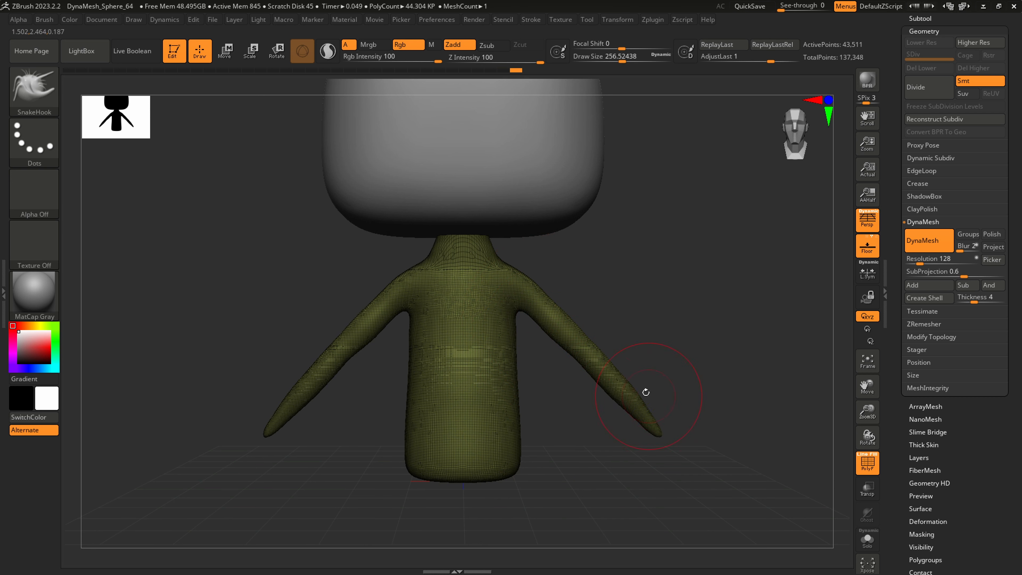
# Reshape the side profile of the body, neck and arms with SnakeHook at draw size about 324
pyautogui.moveTo(645, 393)
pyautogui.mouseDown(button='right')
pyautogui.moveTo(531, 354)
pyautogui.moveTo(499, 296)
pyautogui.moveTo(527, 274)
pyautogui.mouseUp(button='right')
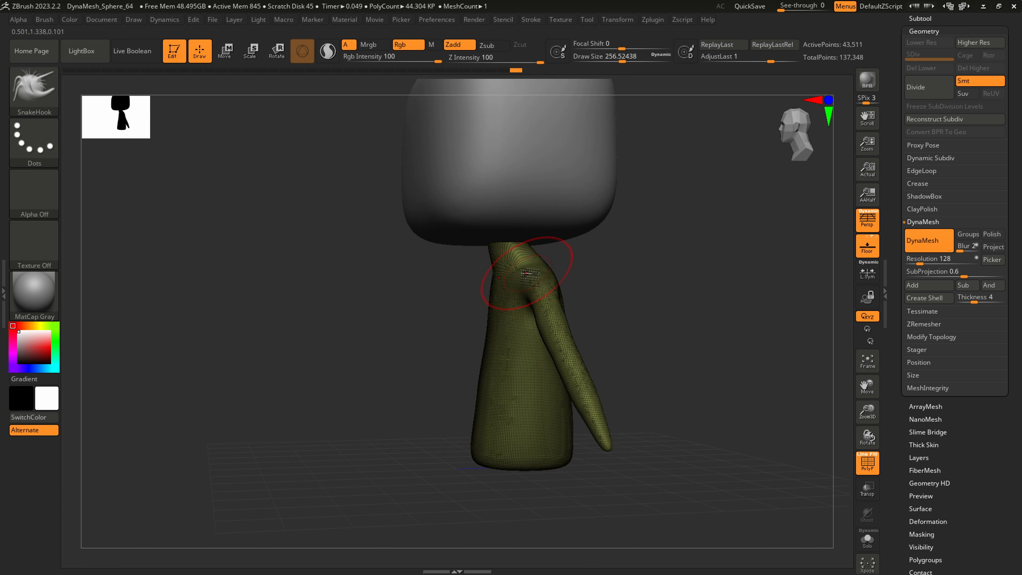
pyautogui.press('s')
pyautogui.moveTo(527, 363); pyautogui.dragTo(568, 363)
pyautogui.moveTo(575, 354)
pyautogui.mouseDown(button='right')
pyautogui.moveTo(588, 352)
pyautogui.moveTo(527, 340)
pyautogui.moveTo(612, 343)
pyautogui.moveTo(520, 336)
pyautogui.mouseUp(button='right')
pyautogui.press('s')
pyautogui.moveTo(523, 296); pyautogui.dragTo(491, 296)
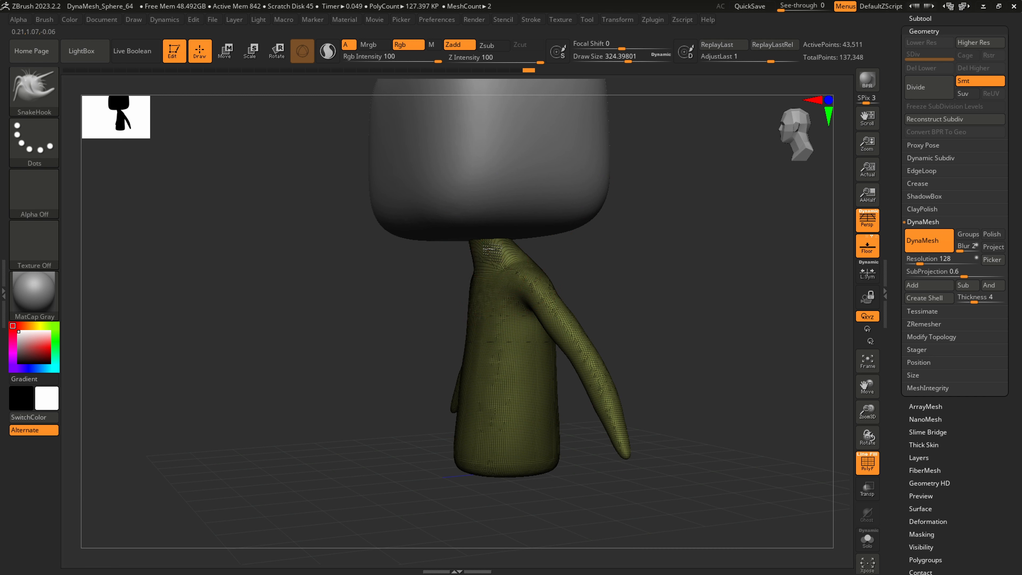
pyautogui.keyDown('ctrl'); pyautogui.moveTo(484, 244); pyautogui.dragTo(505, 261); pyautogui.keyUp('ctrl')
pyautogui.moveTo(505, 261)
pyautogui.mouseDown(button='right')
pyautogui.moveTo(523, 322)
pyautogui.moveTo(501, 381)
pyautogui.moveTo(491, 295)
pyautogui.mouseUp(button='right')
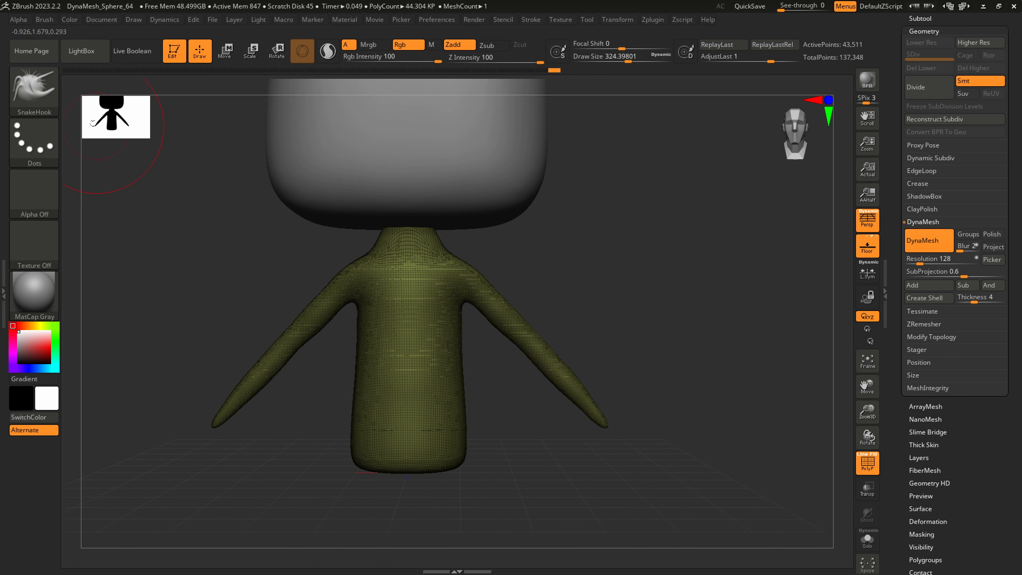
# Draw symmetrical straight leg tubes down from the body's lower end with the CurveTube brush at draw size about 104
pyautogui.click(49, 87)
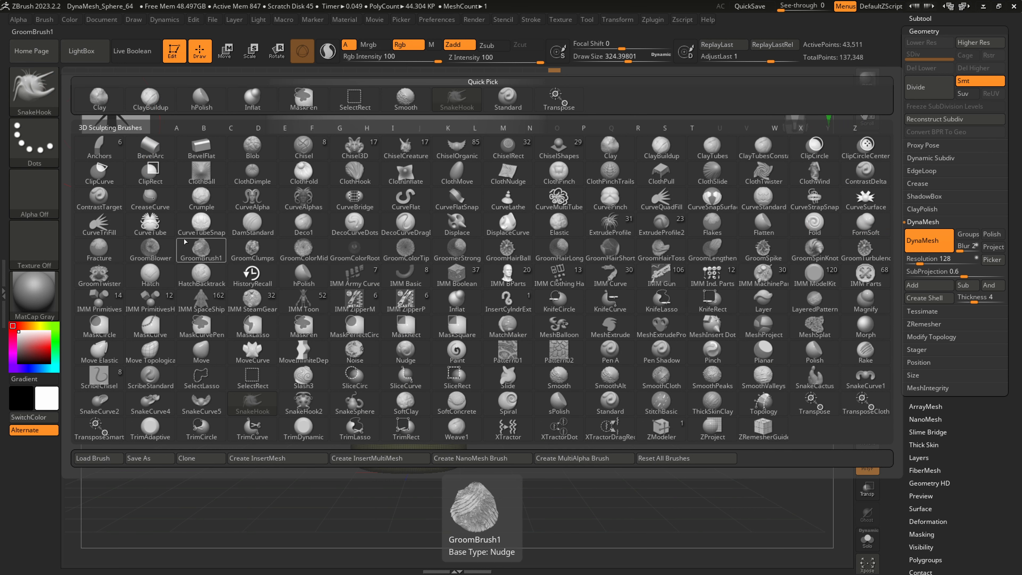
pyautogui.click(155, 223)
pyautogui.press('s')
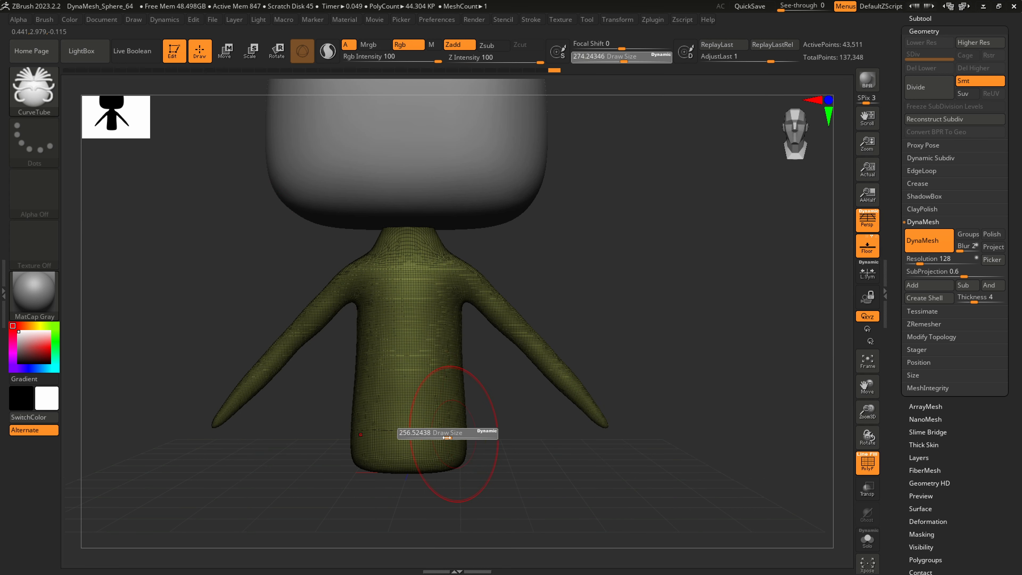
pyautogui.click(429, 436)
pyautogui.moveTo(422, 434)
pyautogui.keyDown('alt'); pyautogui.mouseDown()
pyautogui.moveTo(445, 356)
pyautogui.moveTo(458, 358)
pyautogui.mouseUp(); pyautogui.keyUp('alt')
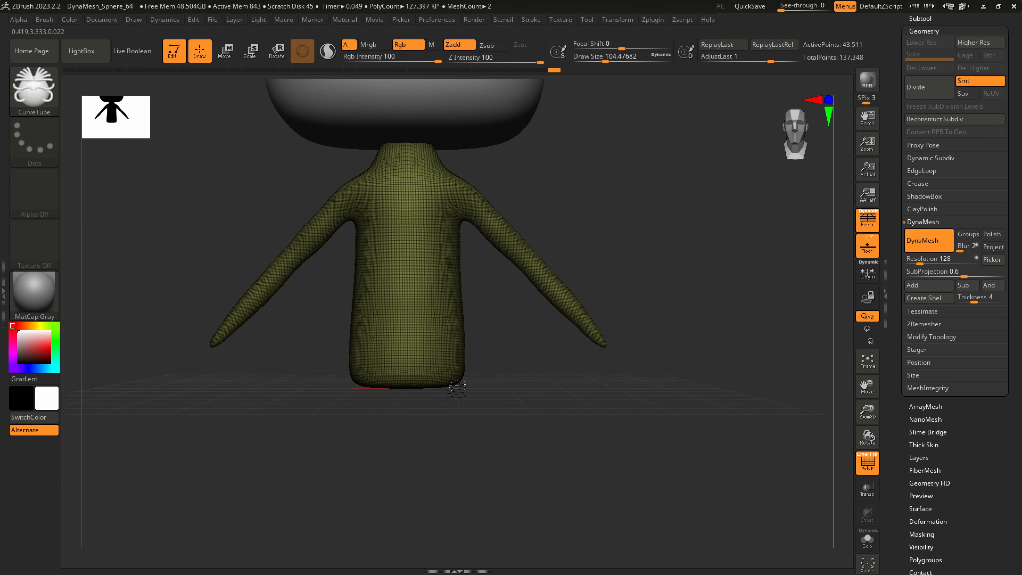
pyautogui.keyDown('alt'); pyautogui.moveTo(463, 398); pyautogui.dragTo(452, 340); pyautogui.keyUp('alt')
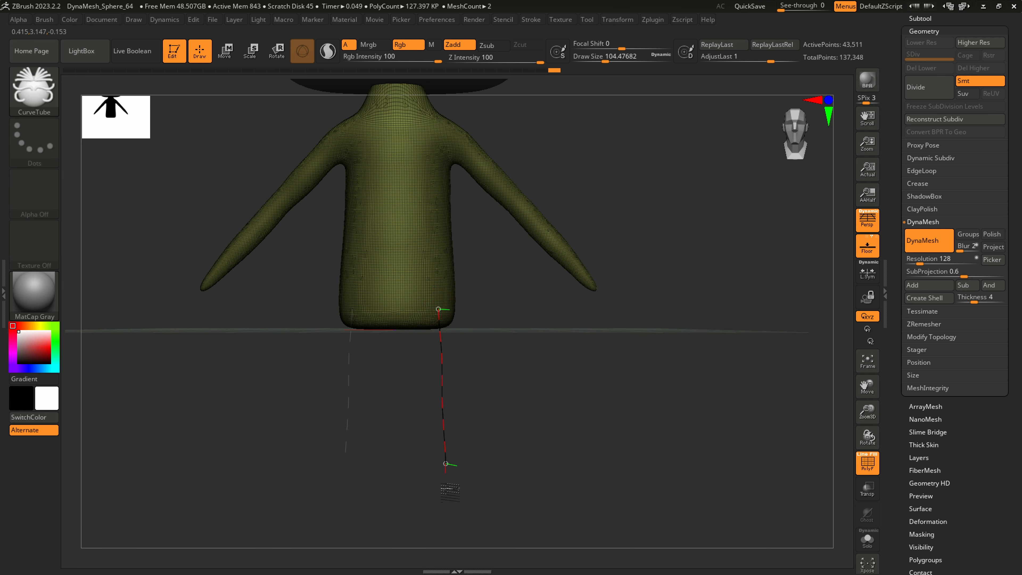
pyautogui.moveTo(450, 490); pyautogui.dragTo(446, 530)
# Move the leg tube curves under the middle of the body in side view, using draw size 64
pyautogui.moveTo(565, 449); pyautogui.dragTo(522, 415)
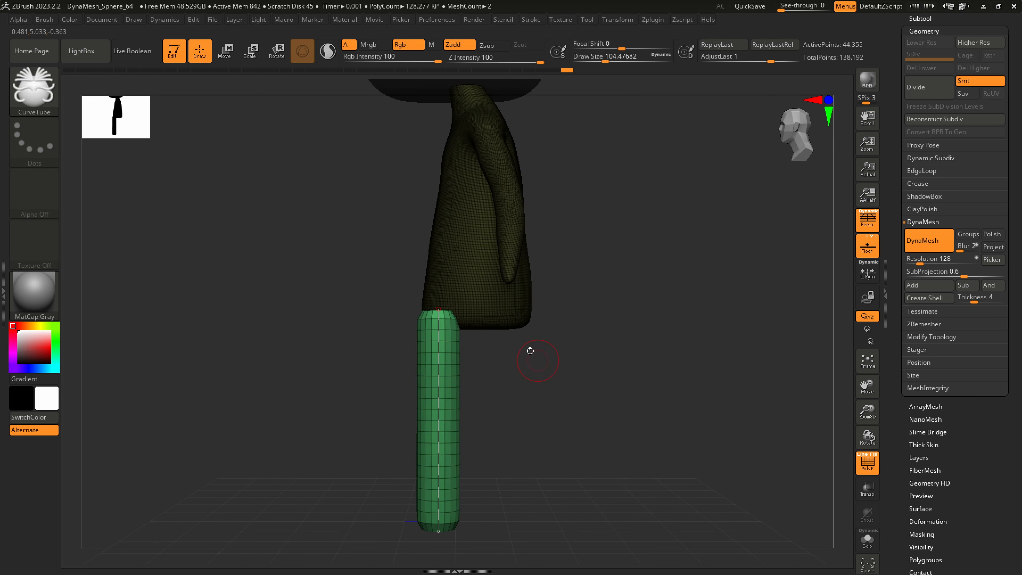
pyautogui.keyDown('alt'); pyautogui.moveTo(517, 340); pyautogui.dragTo(482, 314); pyautogui.keyUp('alt')
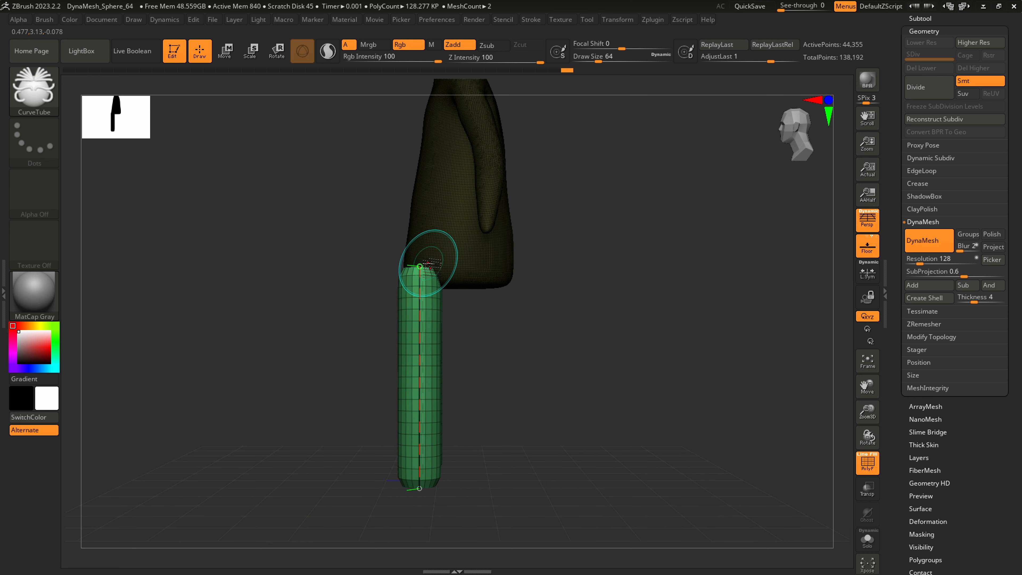
pyautogui.moveTo(420, 266); pyautogui.dragTo(460, 273)
pyautogui.moveTo(464, 271); pyautogui.dragTo(542, 290, button='right')
pyautogui.moveTo(492, 274)
pyautogui.mouseDown()
pyautogui.moveTo(597, 251)
pyautogui.moveTo(598, 242)
pyautogui.moveTo(490, 260)
pyautogui.mouseUp()
pyautogui.moveTo(531, 288); pyautogui.dragTo(370, 306, button='right')
pyautogui.moveTo(497, 312)
pyautogui.mouseDown(button='right')
pyautogui.moveTo(471, 340)
pyautogui.moveTo(489, 315)
pyautogui.mouseUp(button='right')
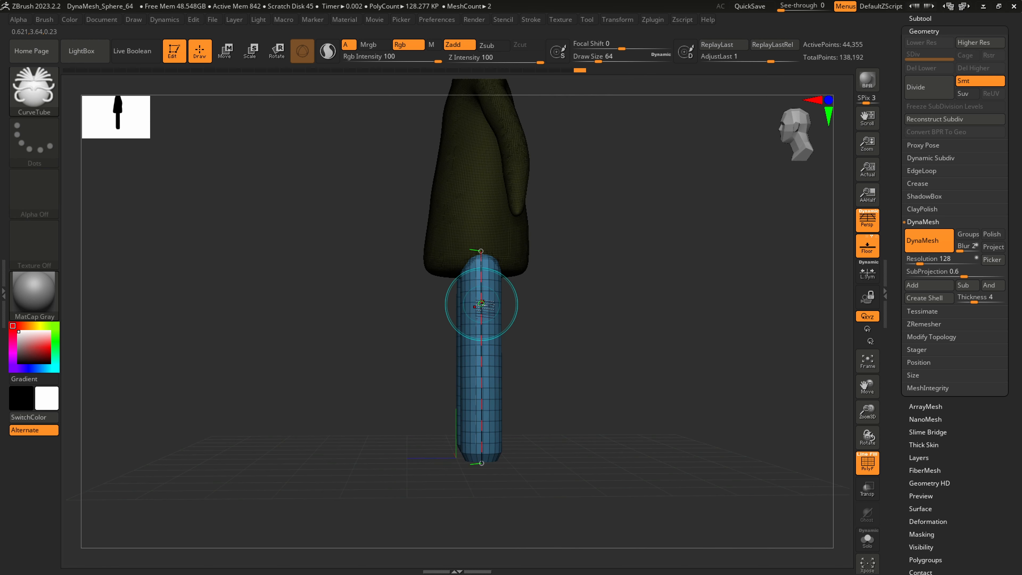
# Bend the leg curves slightly at the knees and adjust their upper ends inside the body
pyautogui.moveTo(482, 304); pyautogui.dragTo(474, 305)
pyautogui.moveTo(476, 400); pyautogui.dragTo(490, 405)
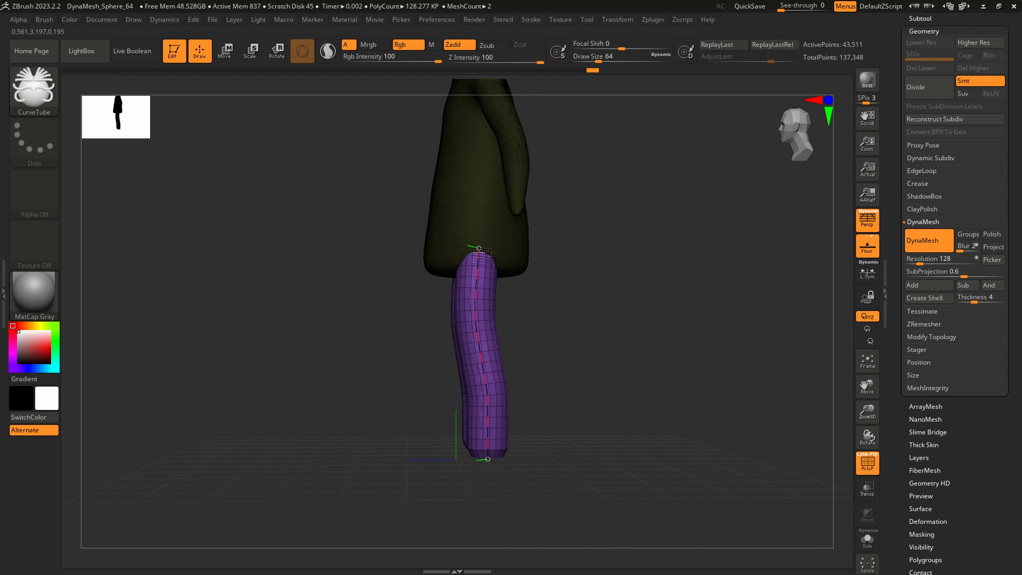
pyautogui.moveTo(489, 449); pyautogui.dragTo(489, 449)
pyautogui.moveTo(493, 403); pyautogui.dragTo(568, 389, button='right')
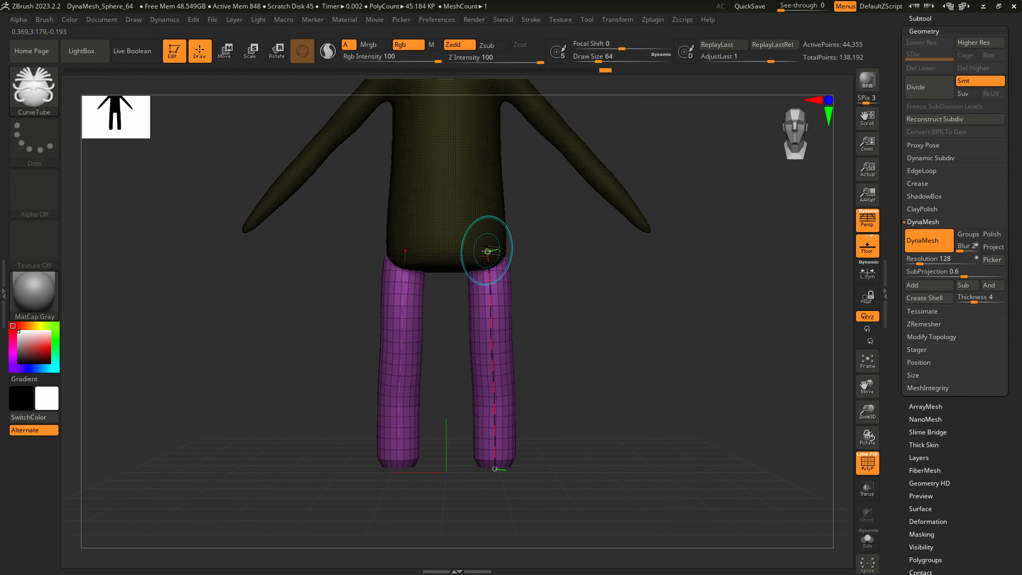
pyautogui.moveTo(487, 251); pyautogui.dragTo(486, 248)
pyautogui.moveTo(526, 399); pyautogui.dragTo(500, 396, button='right')
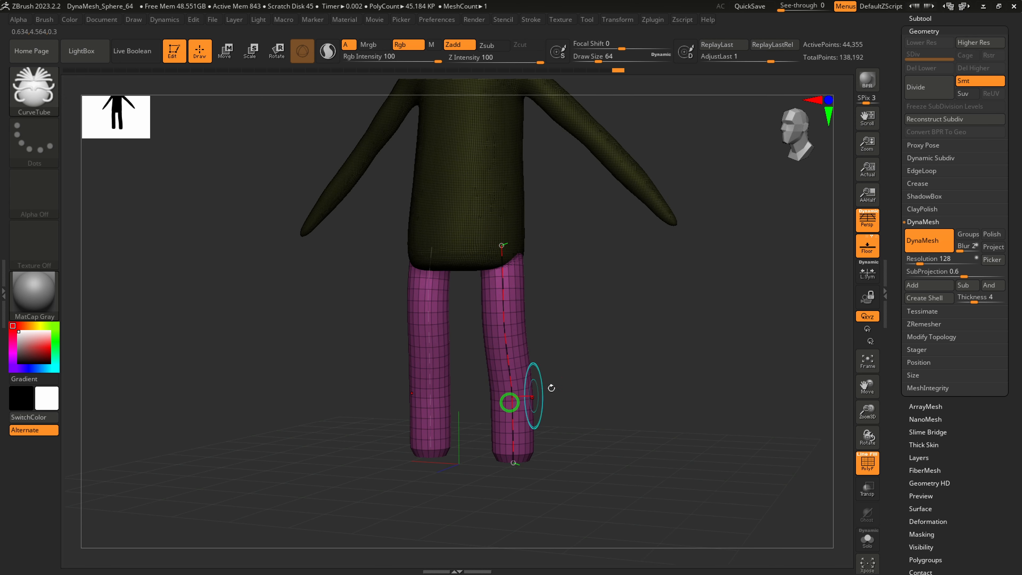
# Release the guide curves from the finished legs and clear the mask on the body
pyautogui.keyDown('alt'); pyautogui.moveTo(524, 173); pyautogui.dragTo(519, 235, button='right'); pyautogui.keyUp('alt')
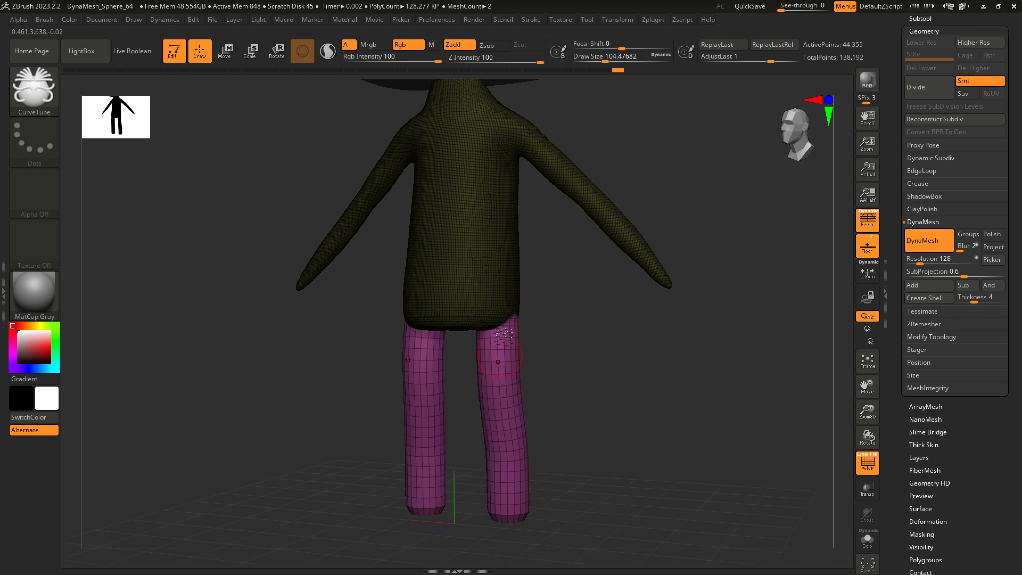
pyautogui.keyDown('shift'); pyautogui.moveTo(507, 483); pyautogui.dragTo(486, 451, button='right'); pyautogui.keyUp('shift')
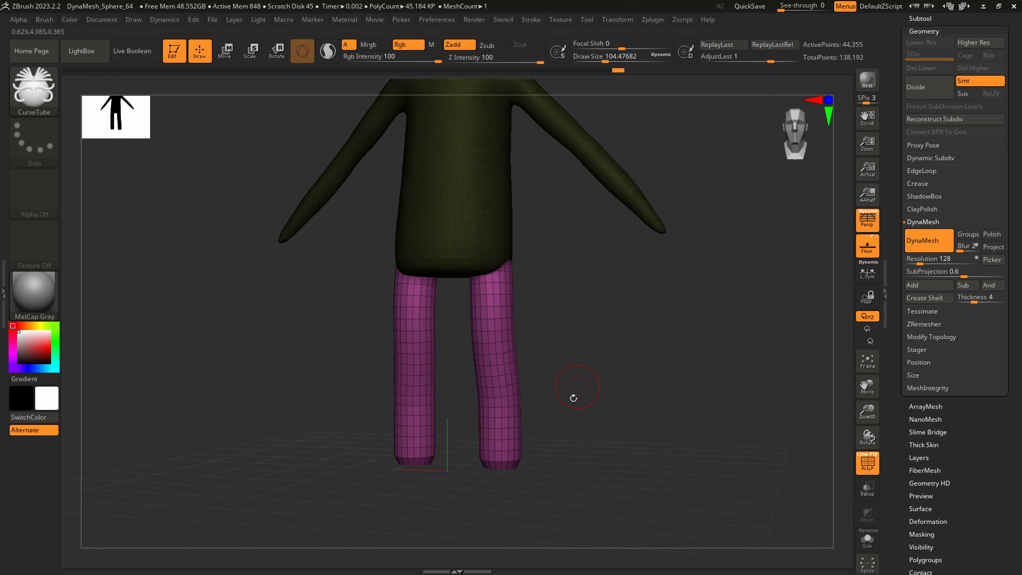
pyautogui.moveTo(573, 398); pyautogui.dragTo(608, 404, button='right')
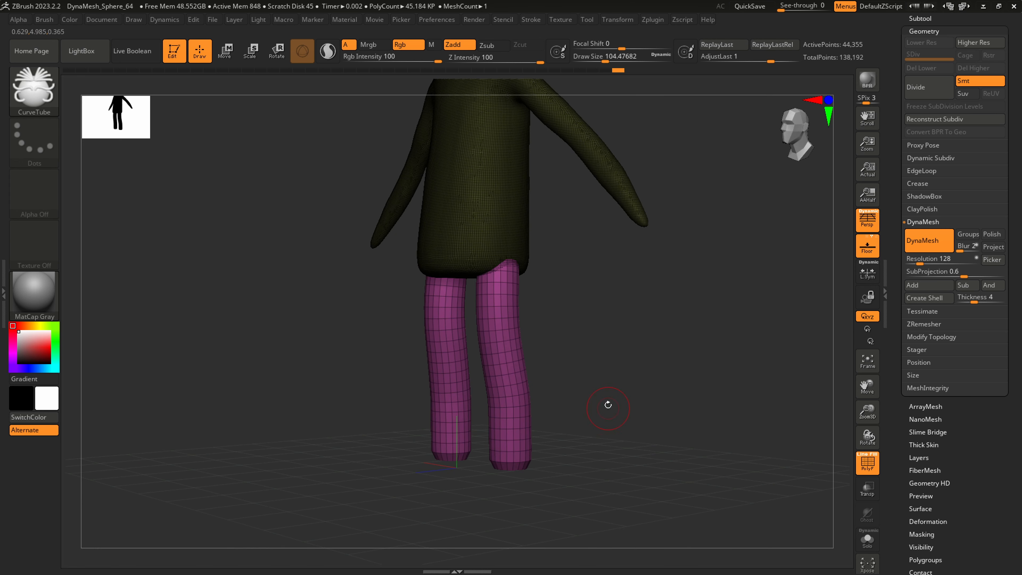
pyautogui.press('ctrl')
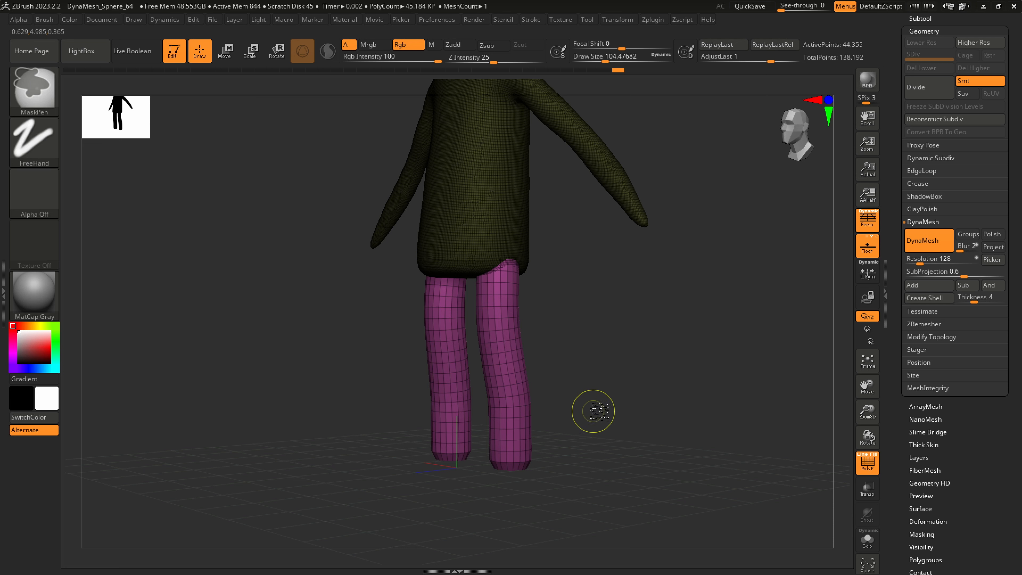
pyautogui.moveTo(585, 413); pyautogui.dragTo(580, 456, button='right')
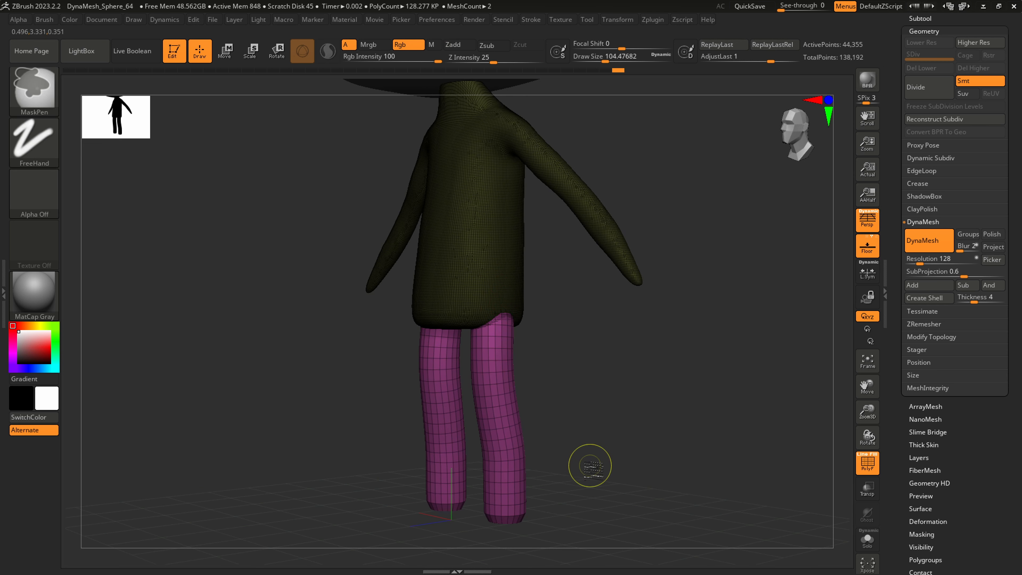
pyautogui.moveTo(589, 467)
pyautogui.keyDown('ctrl'); pyautogui.mouseDown()
pyautogui.moveTo(709, 349)
pyautogui.moveTo(701, 349)
pyautogui.mouseUp(); pyautogui.keyUp('ctrl')
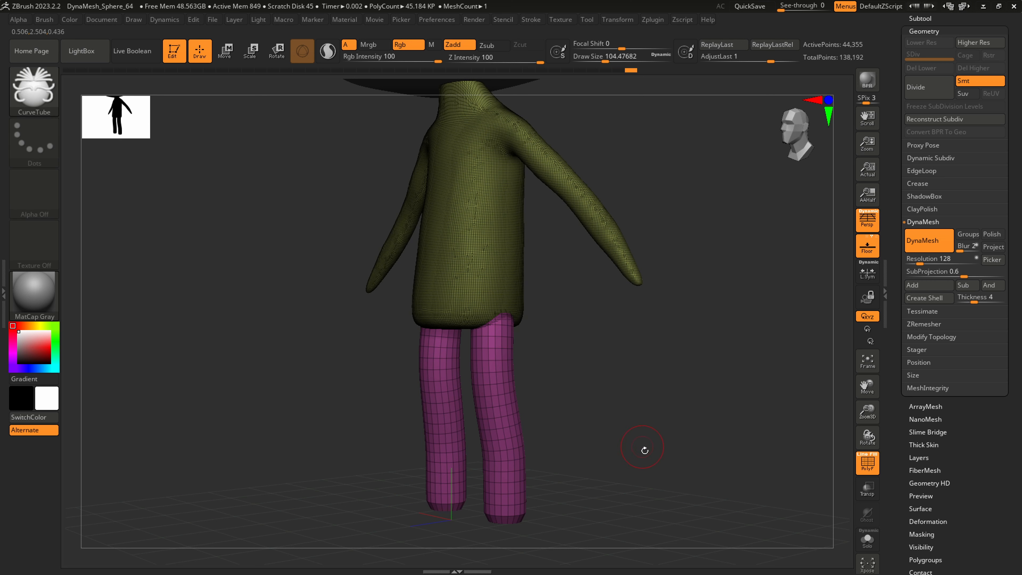
# Fuse the legs into the body by remeshing with DynaMesh at resolution 128, and compare the shape with the reference drawing
pyautogui.keyDown('ctrl'); pyautogui.keyDown('shift'); pyautogui.moveTo(606, 500); pyautogui.dragTo(737, 331); pyautogui.keyUp('shift'); pyautogui.keyUp('ctrl')
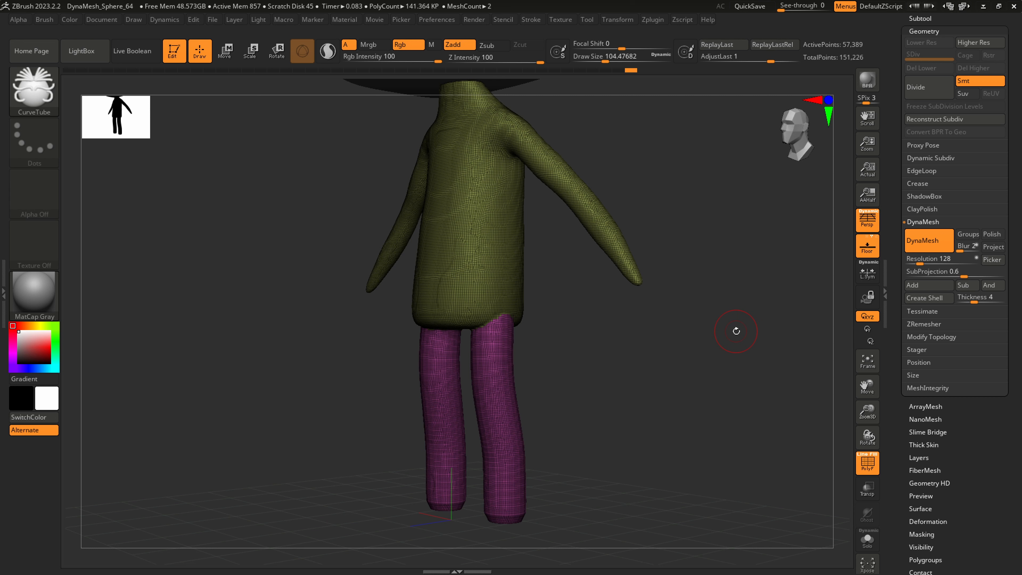
pyautogui.press('s')
pyautogui.click(503, 487)
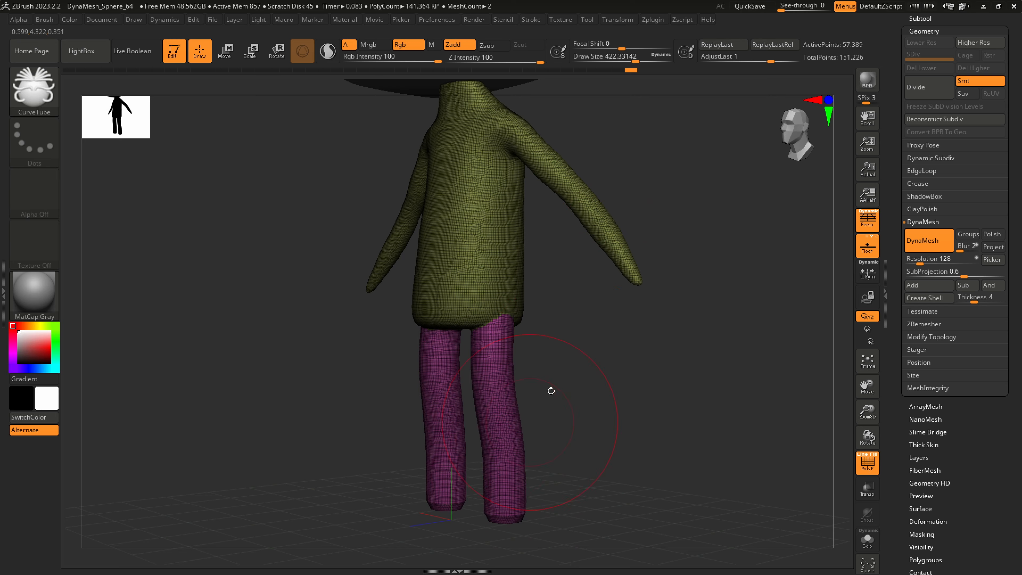
pyautogui.moveTo(781, 6); pyautogui.dragTo(827, 6)
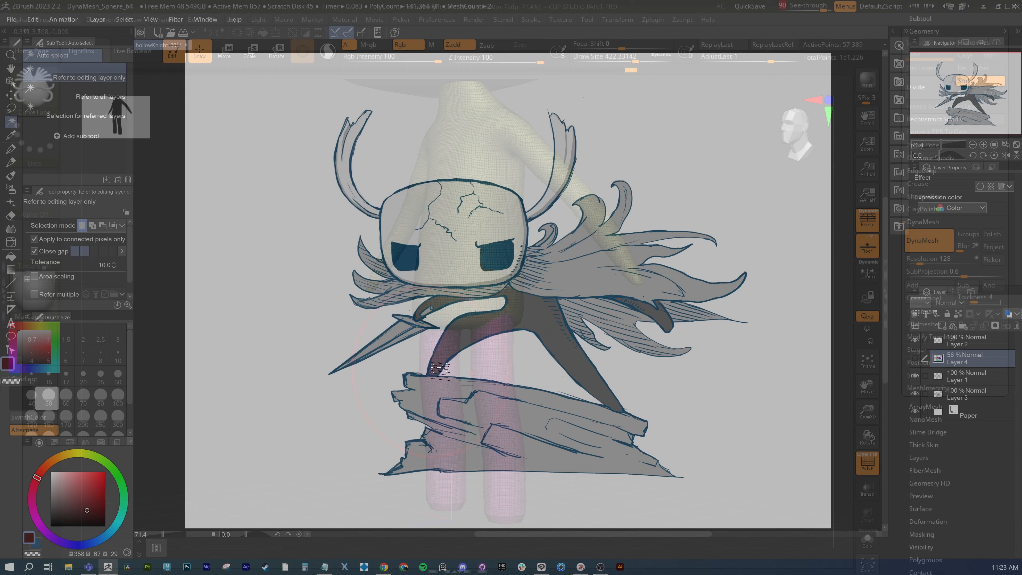
pyautogui.moveTo(813, 7); pyautogui.dragTo(776, 7)
# Smooth the lower legs into rounded, tapered ends, using draw sizes of about 422 and 311
pyautogui.press('shift')
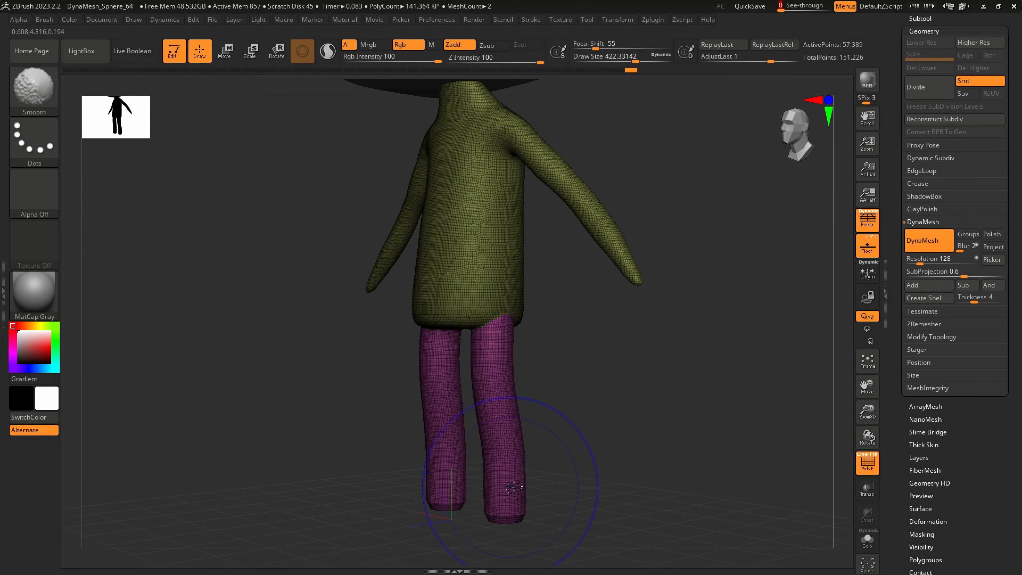
pyautogui.keyDown('shift'); pyautogui.moveTo(511, 508); pyautogui.dragTo(505, 503); pyautogui.keyUp('shift')
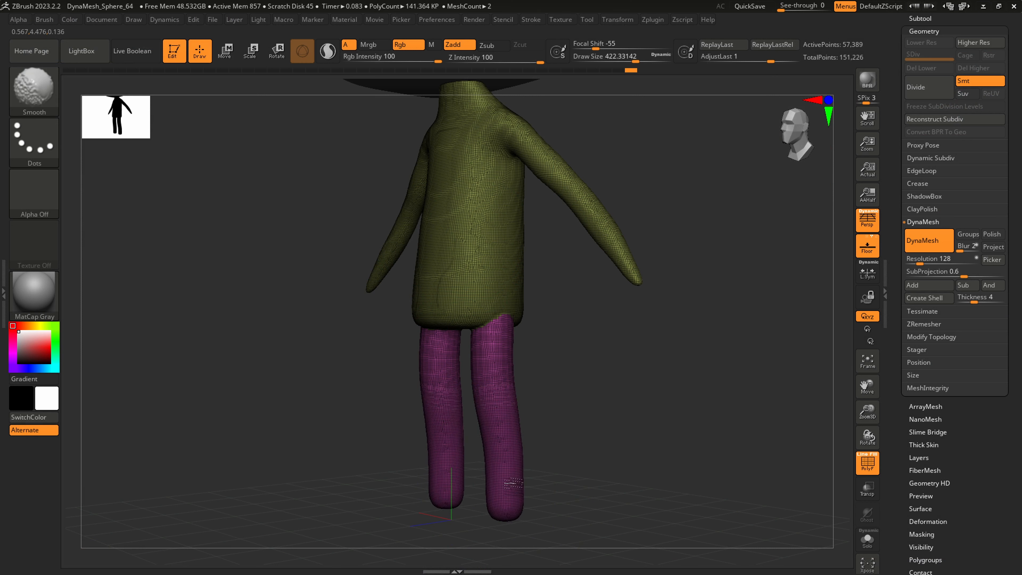
pyautogui.moveTo(510, 435)
pyautogui.keyDown('shift'); pyautogui.mouseDown()
pyautogui.moveTo(500, 421)
pyautogui.moveTo(504, 447)
pyautogui.mouseUp(); pyautogui.keyUp('shift')
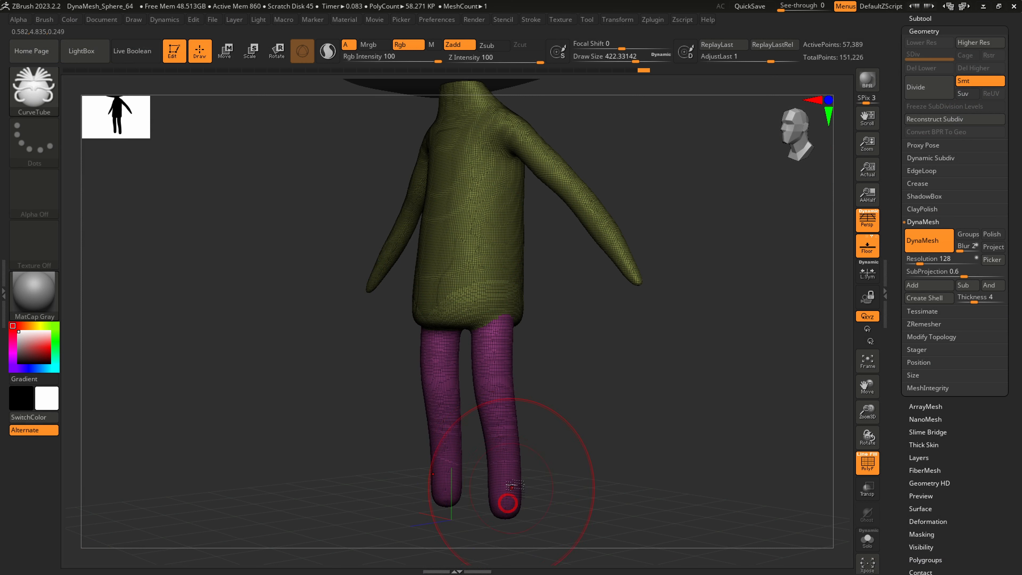
pyautogui.press('s')
pyautogui.moveTo(507, 483)
pyautogui.mouseDown()
pyautogui.moveTo(498, 482)
pyautogui.moveTo(509, 493)
pyautogui.mouseUp()
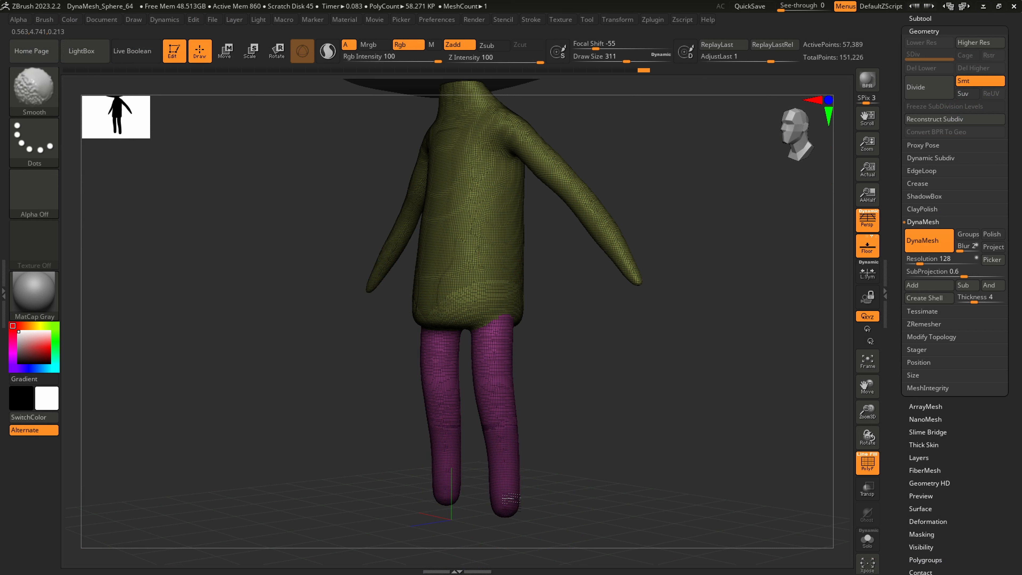
# Flatten and smooth the body's lower edge around the leg joints with the hPolish brush at draw size about 202
pyautogui.moveTo(520, 477)
pyautogui.mouseDown(button='right')
pyautogui.moveTo(525, 377)
pyautogui.moveTo(564, 294)
pyautogui.moveTo(562, 302)
pyautogui.mouseUp(button='right')
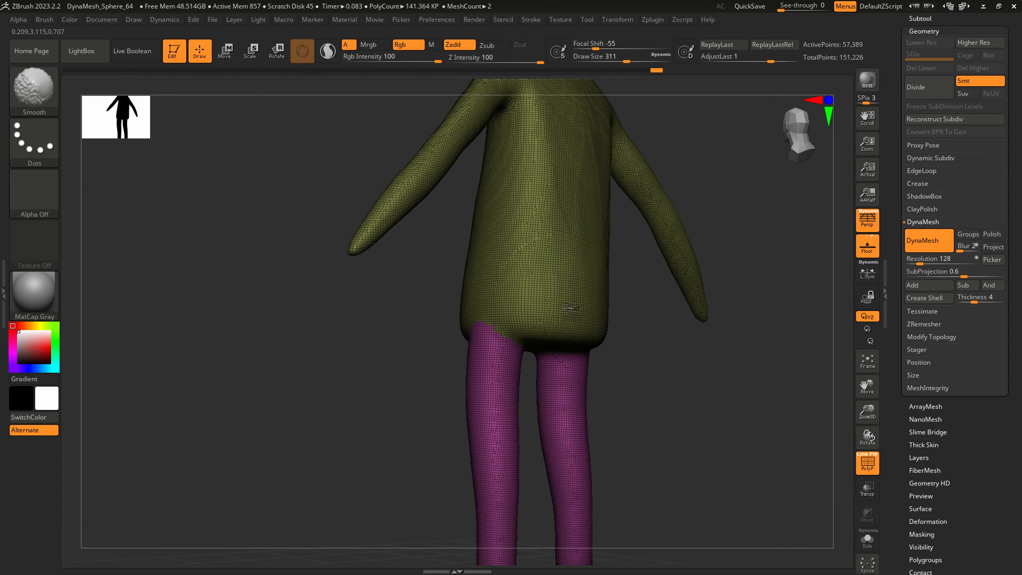
pyautogui.keyDown('shift'); pyautogui.moveTo(559, 299); pyautogui.dragTo(559, 331); pyautogui.keyUp('shift')
pyautogui.press('b')
pyautogui.press('h')
pyautogui.press('p')
pyautogui.press('s')
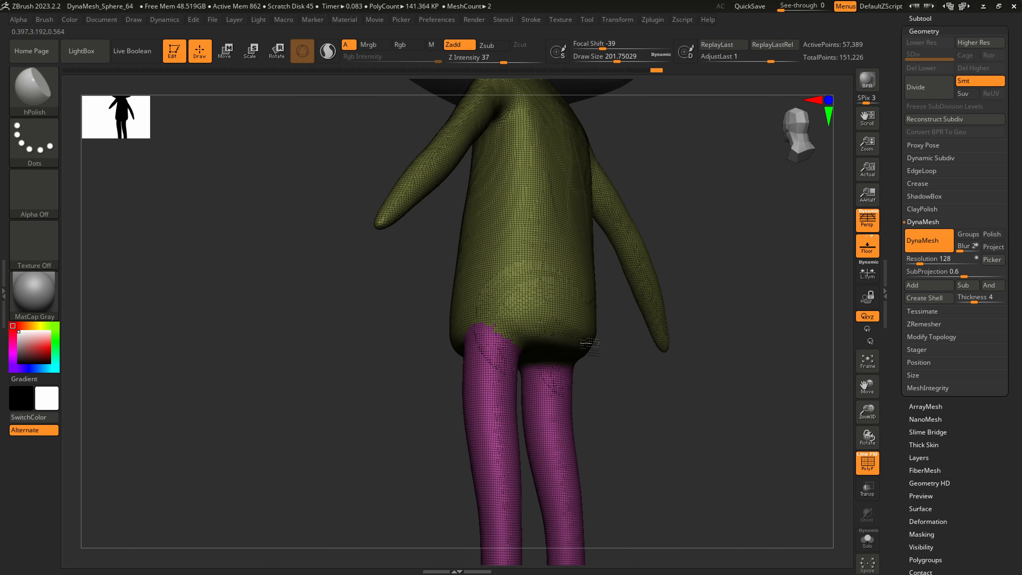
pyautogui.moveTo(570, 321)
pyautogui.mouseDown()
pyautogui.moveTo(555, 306)
pyautogui.moveTo(578, 323)
pyautogui.mouseUp()
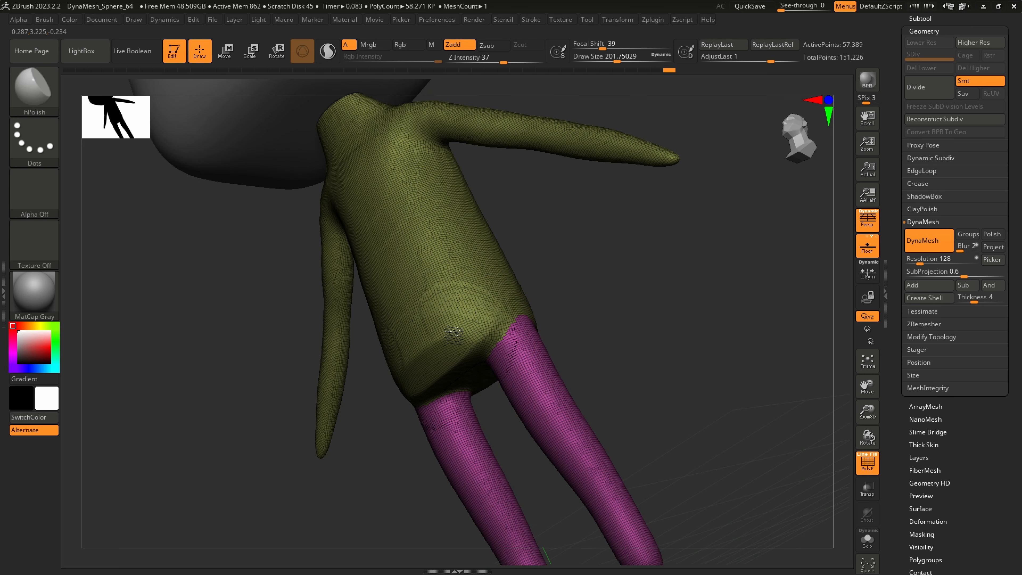
pyautogui.moveTo(453, 331)
pyautogui.mouseDown()
pyautogui.moveTo(449, 306)
pyautogui.moveTo(455, 367)
pyautogui.moveTo(416, 359)
pyautogui.mouseUp()
pyautogui.moveTo(416, 360); pyautogui.dragTo(455, 358, button='right')
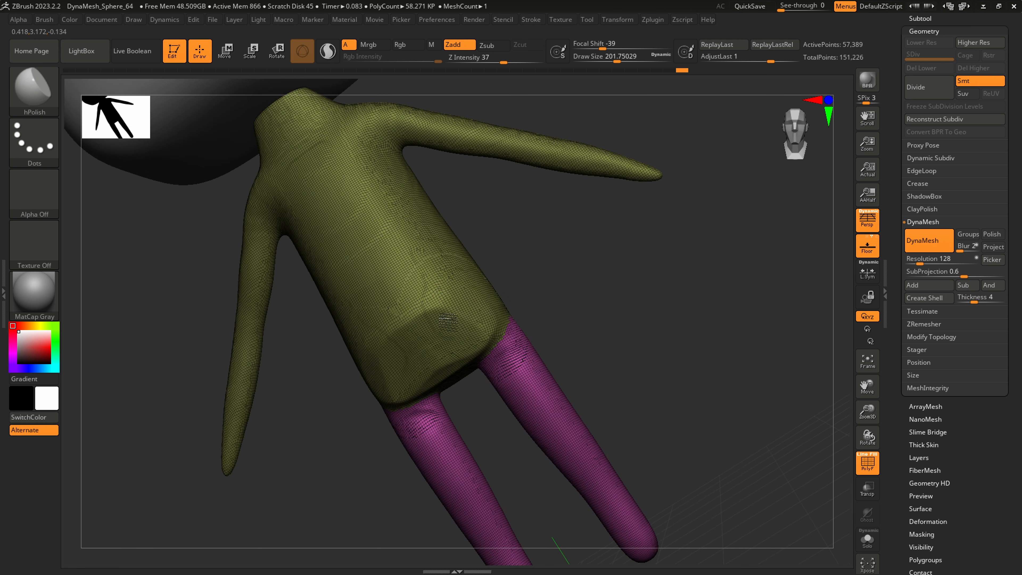
pyautogui.moveTo(468, 329)
pyautogui.mouseDown()
pyautogui.moveTo(475, 314)
pyautogui.moveTo(476, 339)
pyautogui.mouseUp()
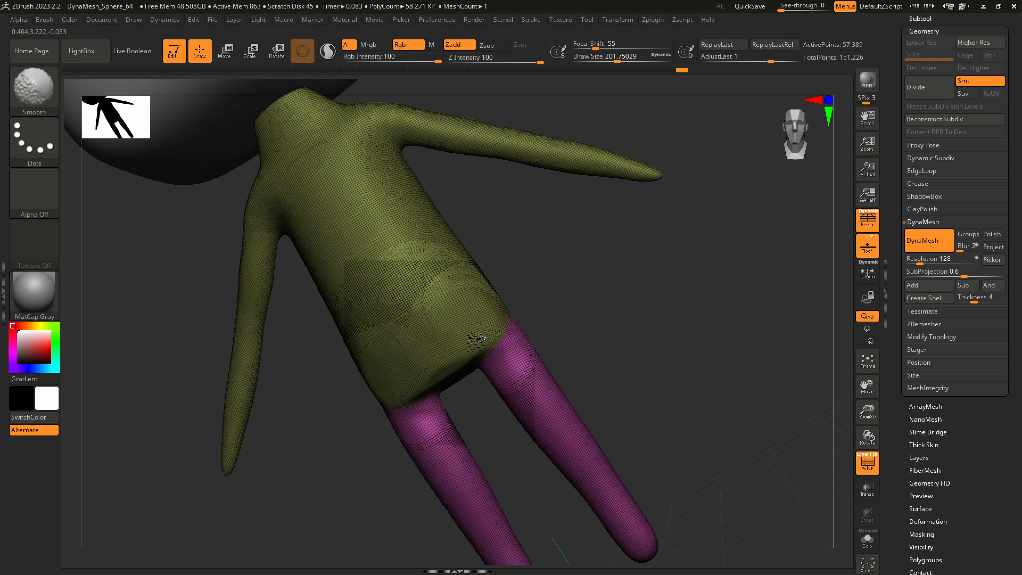
# Polish the front of the torso with hPolish at draw size about 379
pyautogui.moveTo(511, 367)
pyautogui.mouseDown(button='right')
pyautogui.moveTo(547, 319)
pyautogui.moveTo(514, 320)
pyautogui.moveTo(512, 272)
pyautogui.mouseUp(button='right')
pyautogui.keyDown('shift'); pyautogui.moveTo(473, 281); pyautogui.dragTo(495, 310); pyautogui.keyUp('shift')
pyautogui.moveTo(499, 312); pyautogui.dragTo(517, 294, button='right')
pyautogui.press('s')
pyautogui.moveTo(483, 287); pyautogui.dragTo(499, 287)
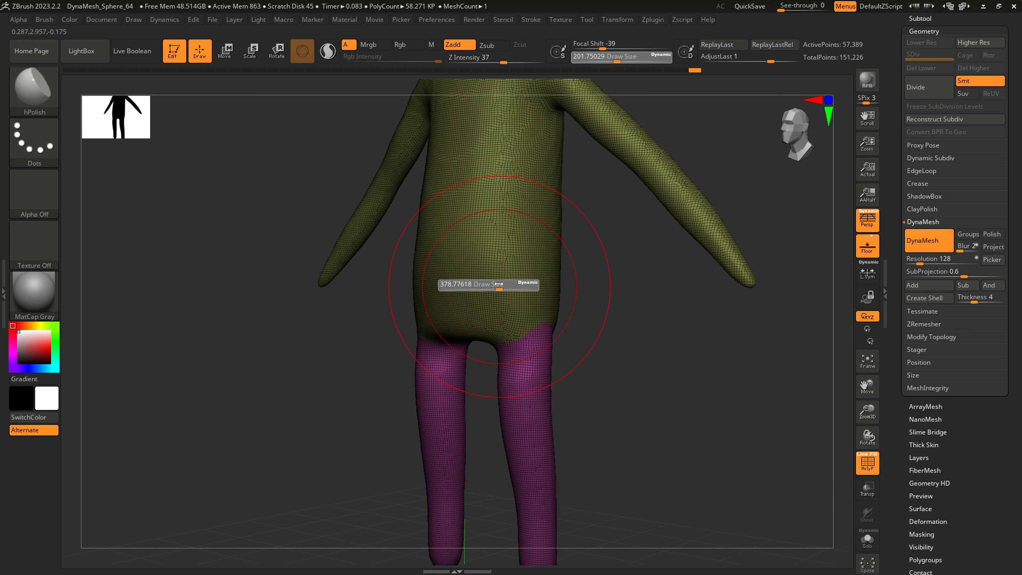
pyautogui.moveTo(495, 234)
pyautogui.mouseDown()
pyautogui.moveTo(480, 252)
pyautogui.moveTo(439, 227)
pyautogui.mouseUp()
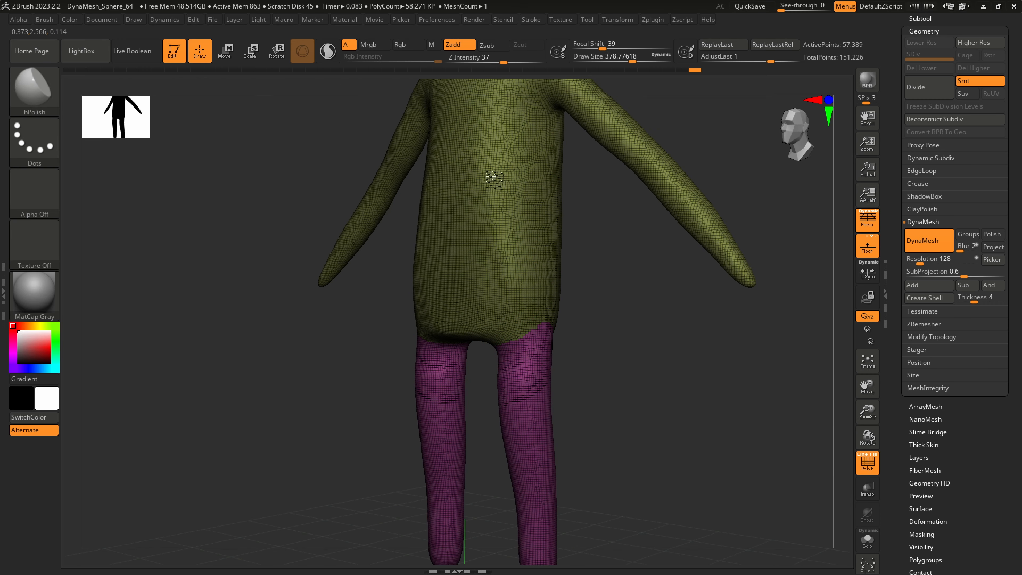
pyautogui.moveTo(495, 180); pyautogui.dragTo(491, 242)
# Refine the transition between the lower body and the upper legs with hPolish and smoothing at draw size about 120
pyautogui.moveTo(531, 348); pyautogui.dragTo(514, 350, button='right')
pyautogui.press('s')
pyautogui.moveTo(514, 339)
pyautogui.mouseDown()
pyautogui.moveTo(488, 338)
pyautogui.moveTo(500, 339)
pyautogui.mouseUp()
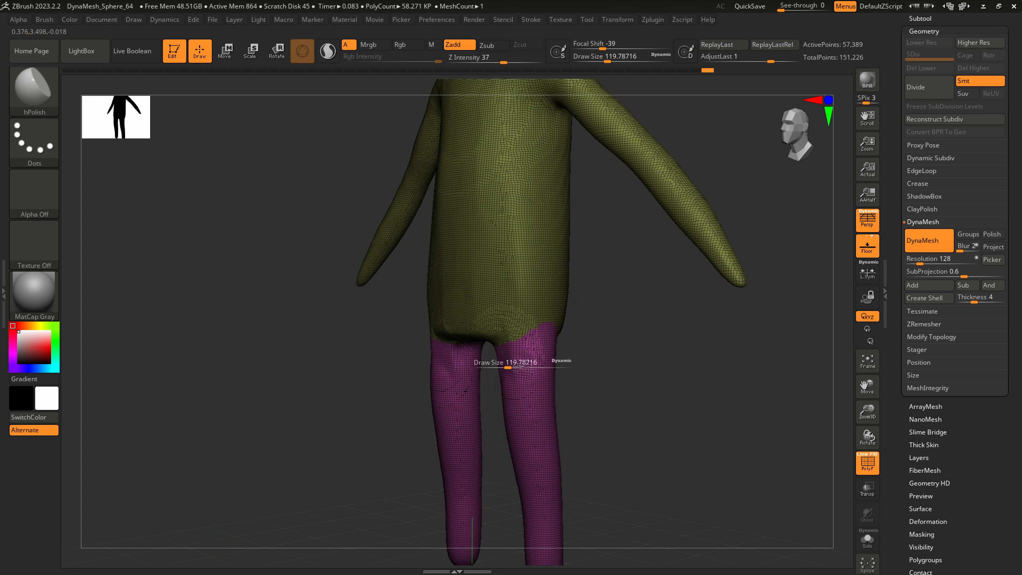
pyautogui.press('shift')
pyautogui.keyDown('shift'); pyautogui.moveTo(515, 355); pyautogui.dragTo(537, 330); pyautogui.keyUp('shift')
pyautogui.moveTo(539, 326)
pyautogui.mouseDown(button='right')
pyautogui.moveTo(491, 328)
pyautogui.moveTo(518, 313)
pyautogui.moveTo(491, 343)
pyautogui.moveTo(505, 338)
pyautogui.mouseUp(button='right')
# Flatten the underside between the legs with hPolish at draw size 112 and smooth the hip joints
pyautogui.press('s')
pyautogui.moveTo(506, 338); pyautogui.dragTo(487, 340)
pyautogui.press('s')
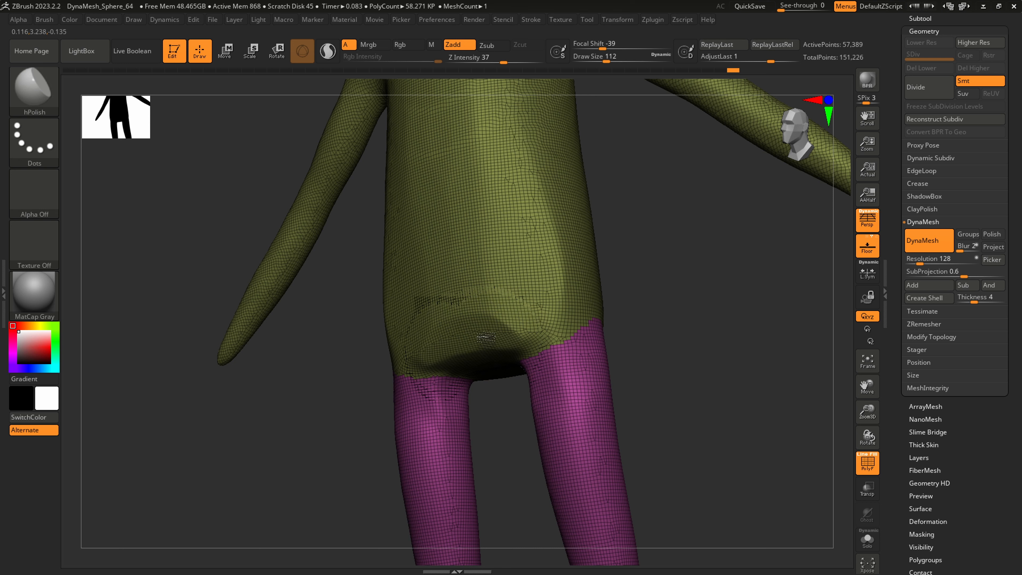
pyautogui.moveTo(508, 318); pyautogui.dragTo(505, 292)
pyautogui.moveTo(505, 292); pyautogui.dragTo(514, 322, button='right')
pyautogui.moveTo(512, 320); pyautogui.dragTo(478, 293)
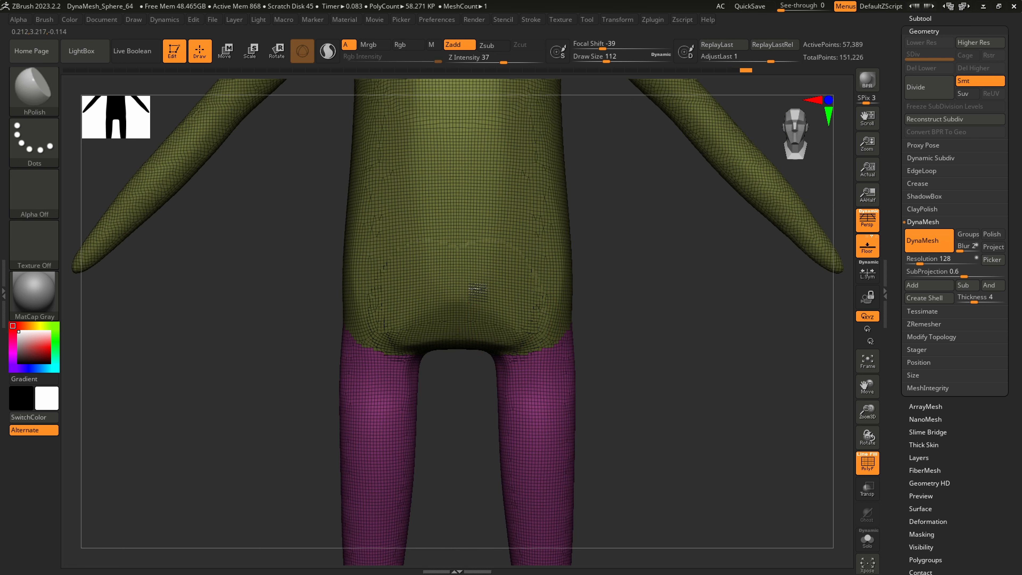
pyautogui.press('shift')
pyautogui.keyDown('shift'); pyautogui.moveTo(517, 371); pyautogui.dragTo(523, 373); pyautogui.keyUp('shift')
pyautogui.moveTo(539, 374)
pyautogui.mouseDown(button='right')
pyautogui.moveTo(514, 375)
pyautogui.moveTo(572, 325)
pyautogui.mouseUp(button='right')
# Adjust the hips and upper legs with the SnakeHook brush at draw size about 145, and smooth them at about 192
pyautogui.press('b')
pyautogui.press('s')
pyautogui.press('h')
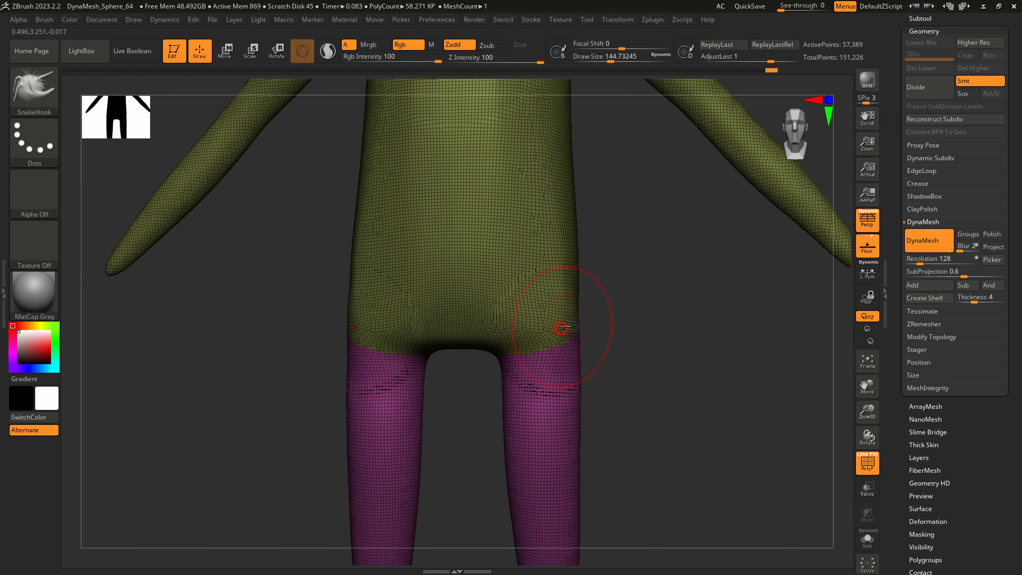
pyautogui.press('shift')
pyautogui.press('f')
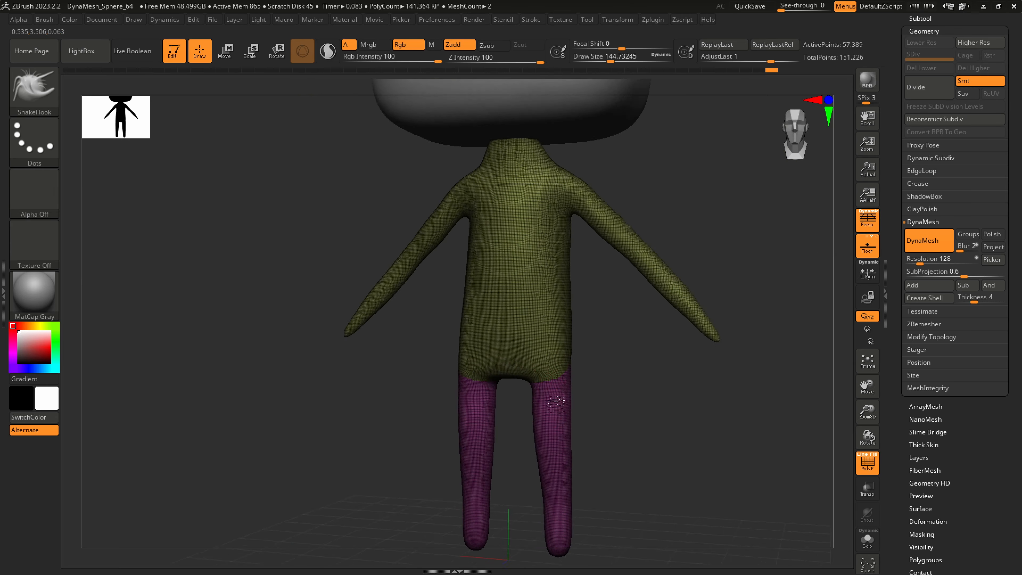
pyautogui.press('shift')
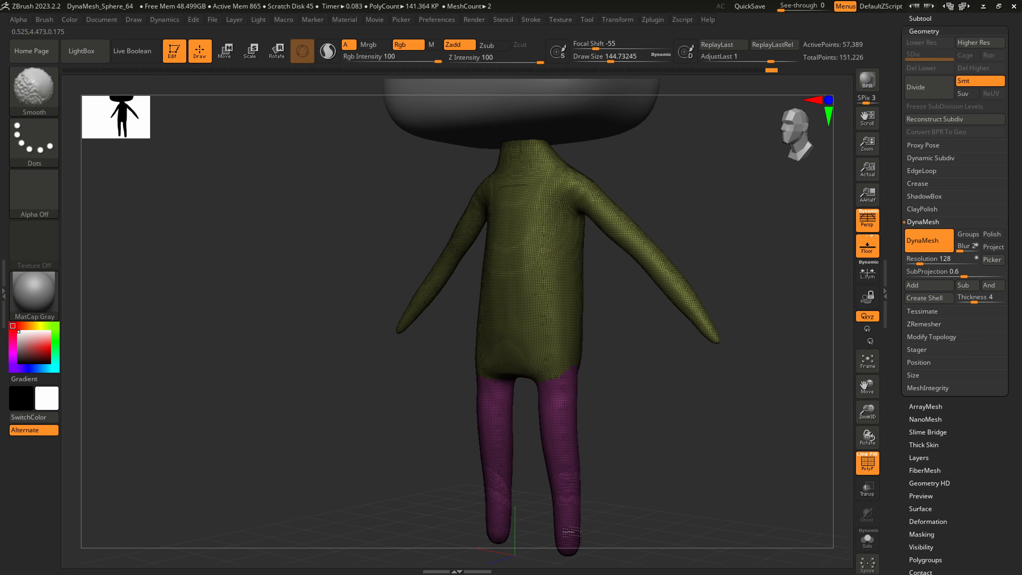
pyautogui.moveTo(555, 378)
pyautogui.mouseDown(button='right')
pyautogui.moveTo(536, 376)
pyautogui.moveTo(561, 426)
pyautogui.mouseUp(button='right')
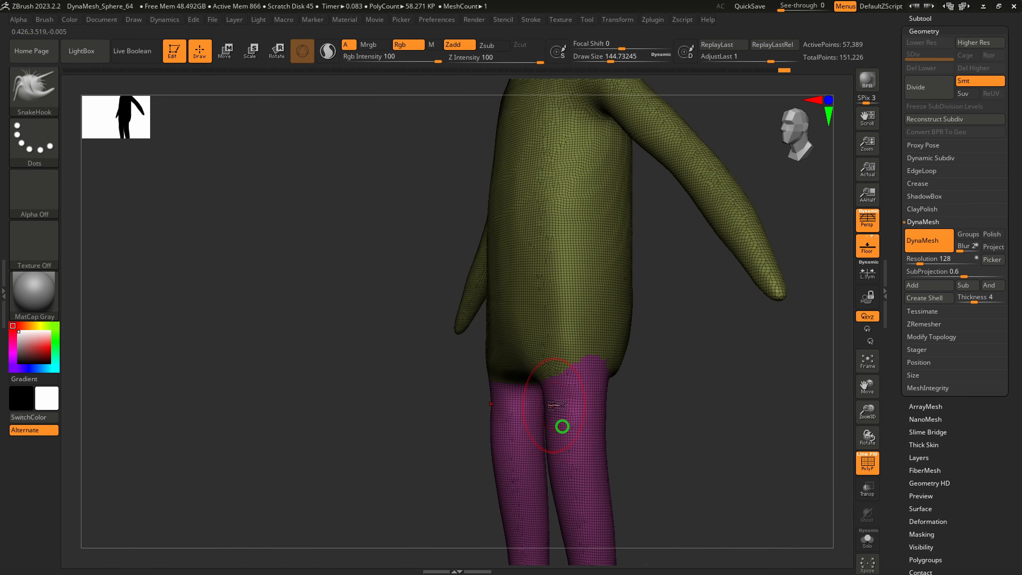
pyautogui.press('shift')
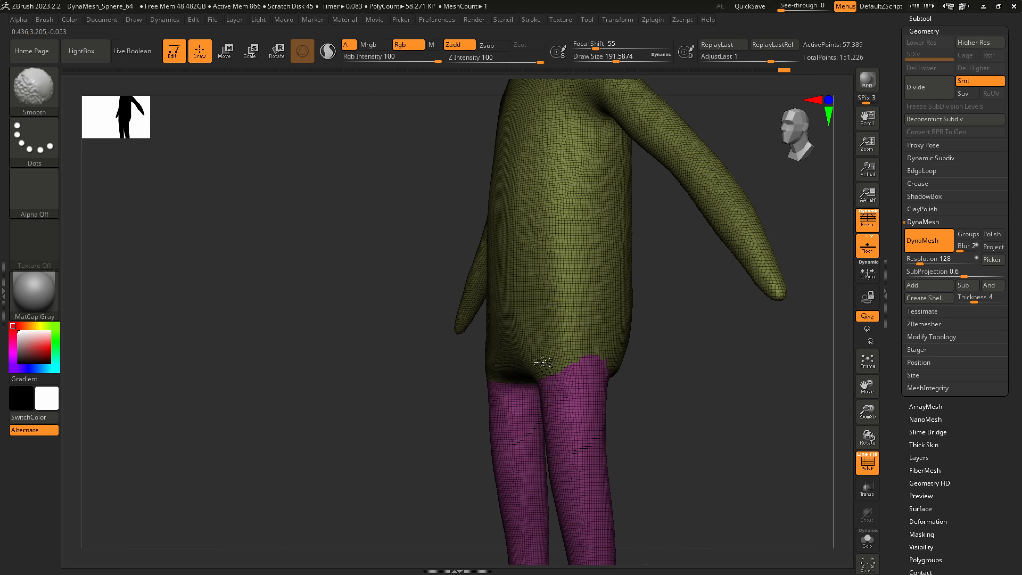
pyautogui.moveTo(546, 378)
pyautogui.mouseDown(button='right')
pyautogui.moveTo(566, 375)
pyautogui.moveTo(554, 350)
pyautogui.mouseUp(button='right')
# Hide the polyframe and carve soft creases where the legs meet the hips with DamStandard at draw size about 192
pyautogui.hotkey('shift', 'f')
pyautogui.press('b')
pyautogui.press('c')
pyautogui.press('b')
pyautogui.press('b')
pyautogui.press('d')
pyautogui.press('s')
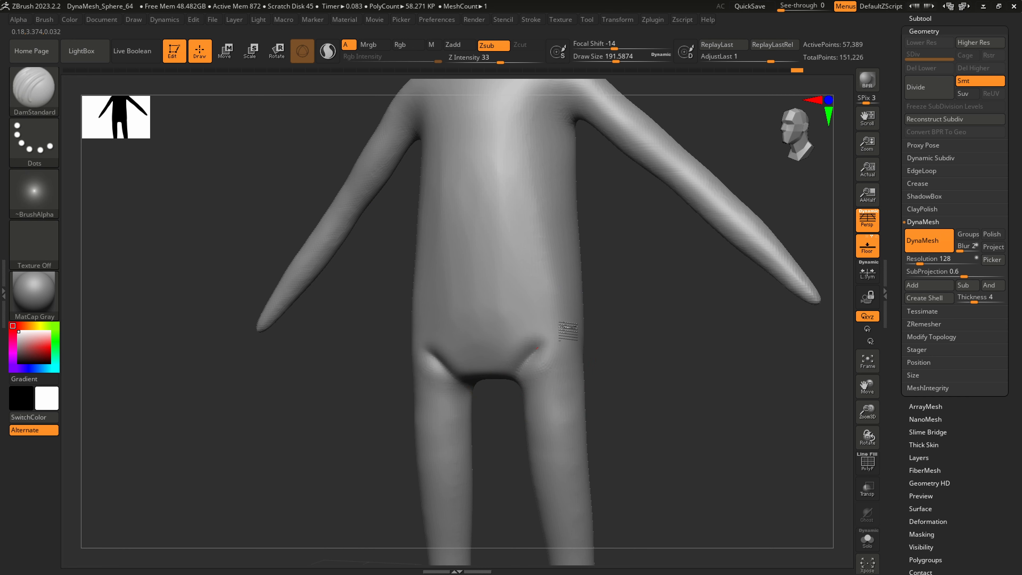
pyautogui.press('shift')
pyautogui.keyDown('shift'); pyautogui.moveTo(563, 348); pyautogui.dragTo(565, 351); pyautogui.keyUp('shift')
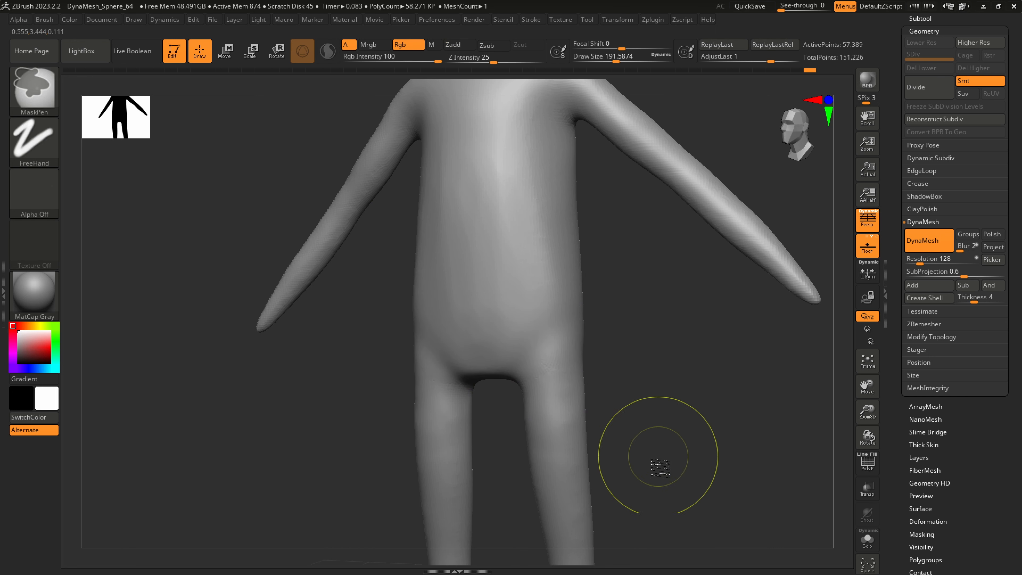
# Remesh the body with DynaMesh and smooth the hips and the sides of the torso
pyautogui.keyDown('ctrl'); pyautogui.moveTo(659, 465); pyautogui.dragTo(732, 365); pyautogui.keyUp('ctrl')
pyautogui.keyDown('shift'); pyautogui.moveTo(564, 349); pyautogui.dragTo(540, 323); pyautogui.keyUp('shift')
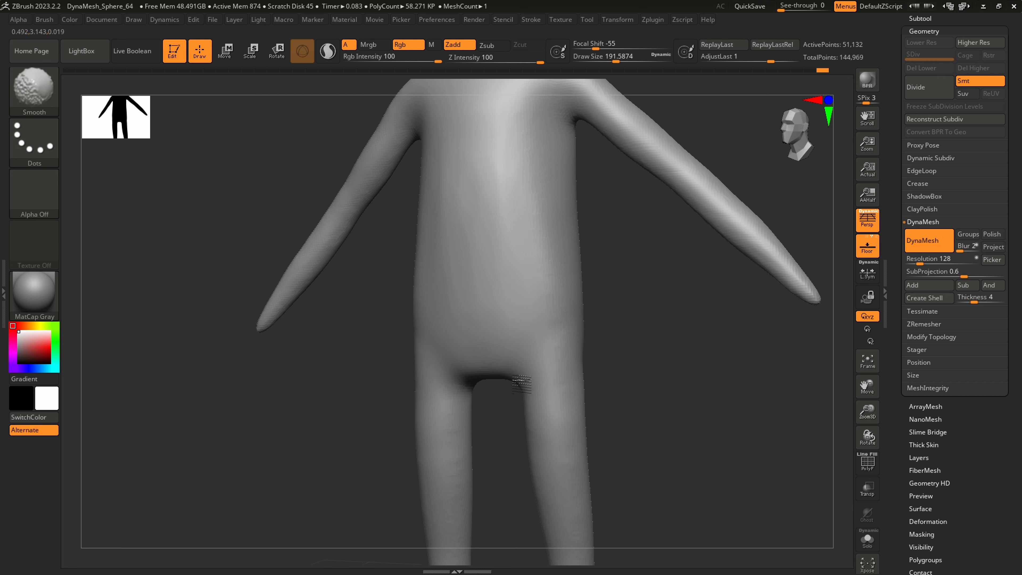
pyautogui.moveTo(580, 551)
pyautogui.keyDown('ctrl'); pyautogui.mouseDown(button='right')
pyautogui.moveTo(560, 436)
pyautogui.moveTo(555, 480)
pyautogui.mouseUp(button='right'); pyautogui.keyUp('ctrl')
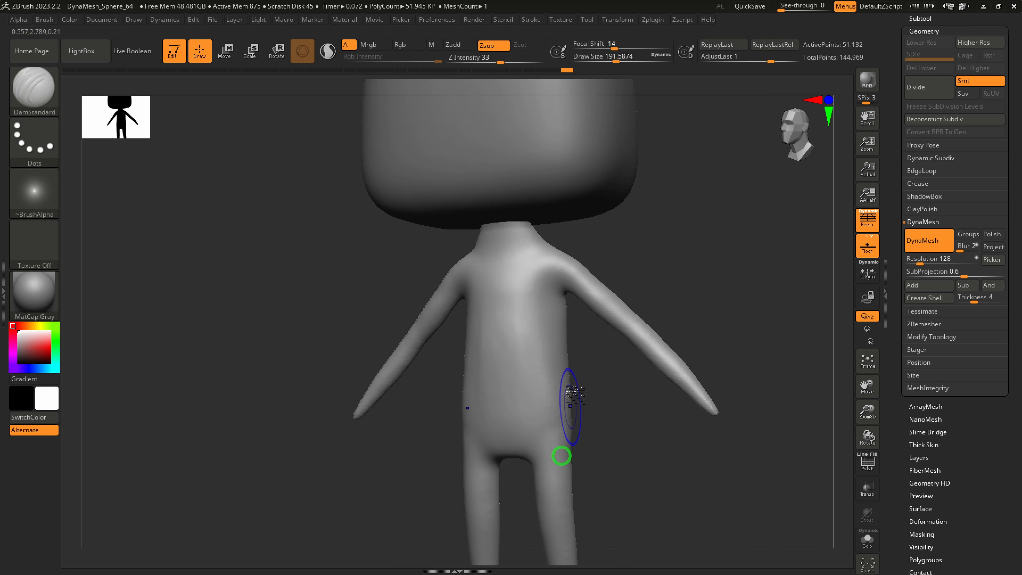
pyautogui.keyDown('shift'); pyautogui.moveTo(570, 407); pyautogui.dragTo(581, 403, button='right'); pyautogui.keyUp('shift')
# Carve a crease where the arm meets the torso with DamStandard at draw size about 104 and Z intensity 21
pyautogui.moveTo(564, 278)
pyautogui.keyDown('ctrl'); pyautogui.mouseDown(button='right')
pyautogui.moveTo(579, 305)
pyautogui.moveTo(569, 300)
pyautogui.mouseUp(button='right'); pyautogui.keyUp('ctrl')
pyautogui.press('s')
pyautogui.moveTo(568, 301); pyautogui.dragTo(552, 301)
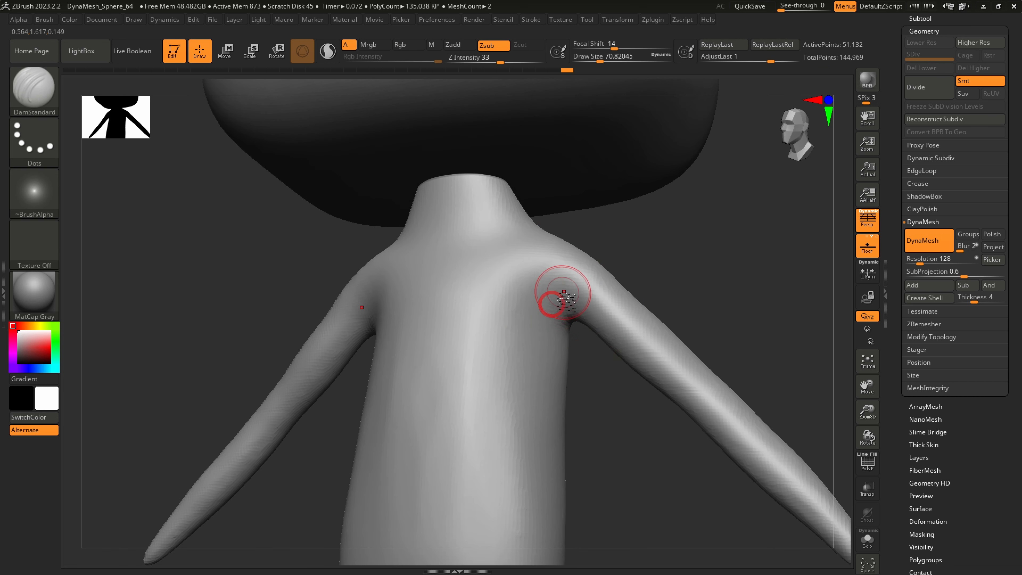
pyautogui.moveTo(564, 297); pyautogui.dragTo(554, 293, button='right')
pyautogui.press('s')
pyautogui.moveTo(553, 295); pyautogui.dragTo(583, 330)
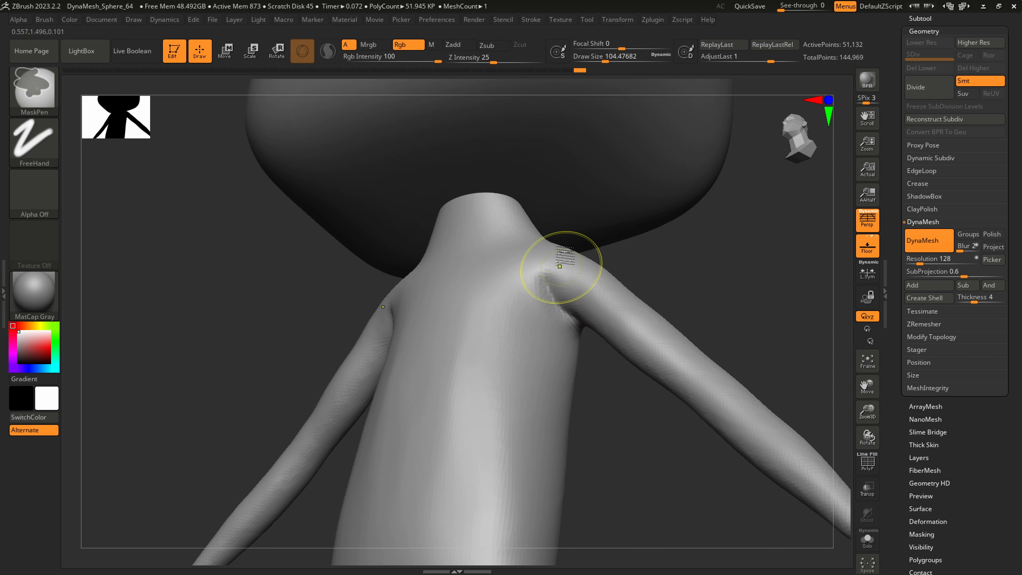
pyautogui.hotkey('ctrl', 'z')
pyautogui.click(489, 60)
pyautogui.moveTo(545, 275); pyautogui.dragTo(580, 332)
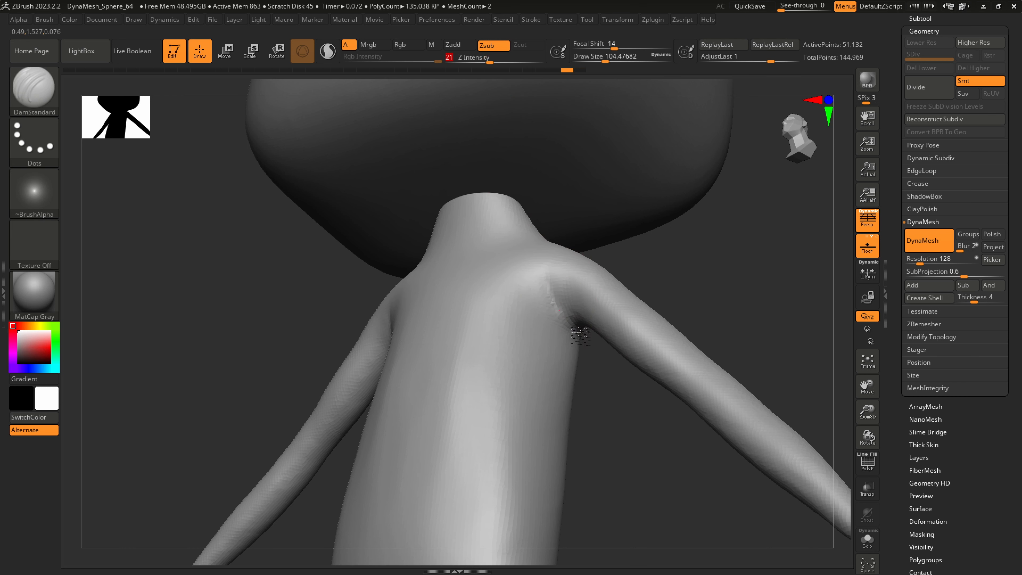
pyautogui.click(36, 89)
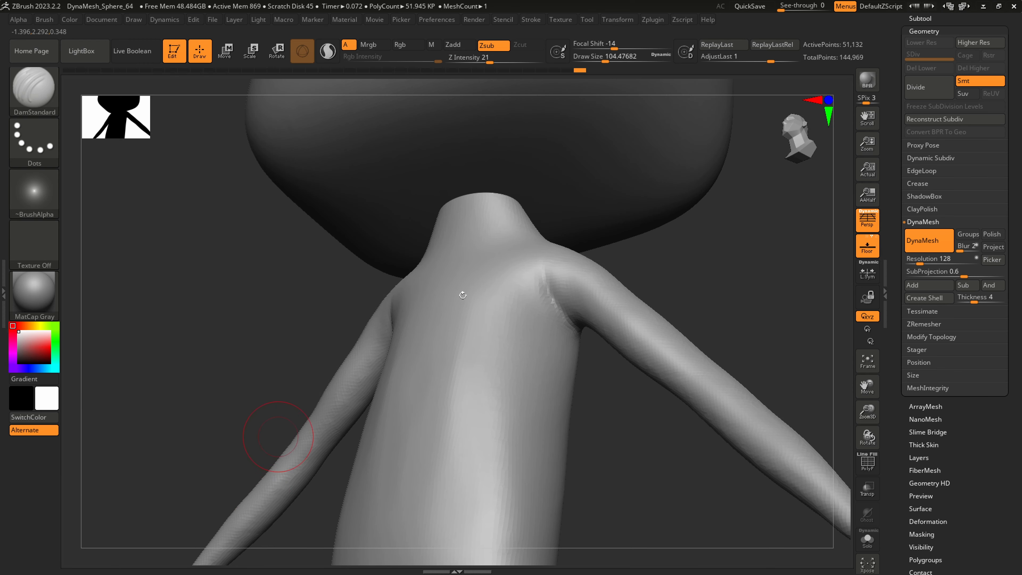
pyautogui.moveTo(608, 300); pyautogui.dragTo(547, 316, button='right')
pyautogui.moveTo(586, 256); pyautogui.dragTo(601, 277)
# Reshape the shoulder and upper arm with SnakeHook at draw size about 108, and smooth the shoulder towards the neck
pyautogui.press('b')
pyautogui.press('s')
pyautogui.press('h')
pyautogui.press('s')
pyautogui.click(567, 256)
pyautogui.moveTo(614, 322); pyautogui.dragTo(665, 347)
pyautogui.moveTo(676, 343); pyautogui.dragTo(636, 334, button='right')
pyautogui.press('s')
pyautogui.click(666, 281)
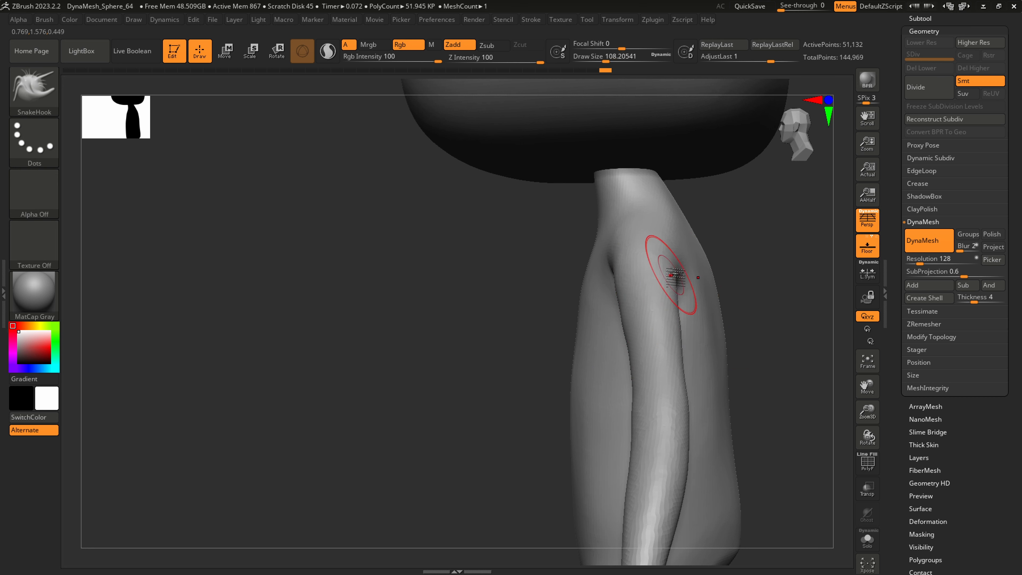
pyautogui.moveTo(673, 276); pyautogui.dragTo(672, 257)
pyautogui.moveTo(670, 260); pyautogui.dragTo(711, 259, button='right')
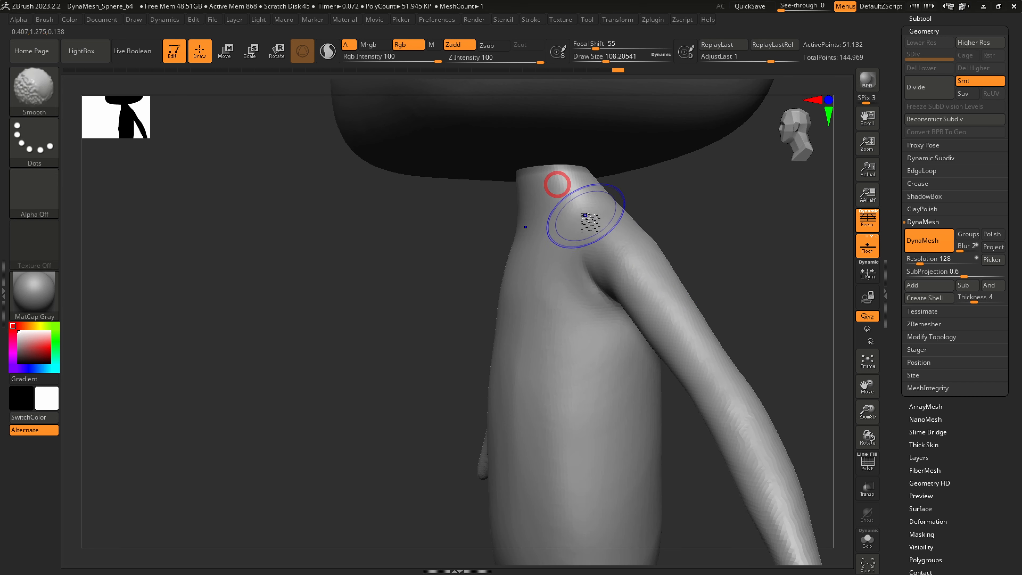
pyautogui.moveTo(585, 216); pyautogui.dragTo(564, 292, button='right')
# Compare the head and body in side view with the reference drawing behind the window
pyautogui.moveTo(550, 498)
pyautogui.keyDown('ctrl'); pyautogui.mouseDown(button='right')
pyautogui.moveTo(552, 445)
pyautogui.moveTo(690, 453)
pyautogui.mouseUp(button='right'); pyautogui.keyUp('ctrl')
pyautogui.keyDown('alt'); pyautogui.moveTo(524, 213); pyautogui.dragTo(439, 357, button='right'); pyautogui.keyUp('alt')
pyautogui.keyDown('ctrl'); pyautogui.moveTo(547, 445); pyautogui.dragTo(564, 382, button='right'); pyautogui.keyUp('ctrl')
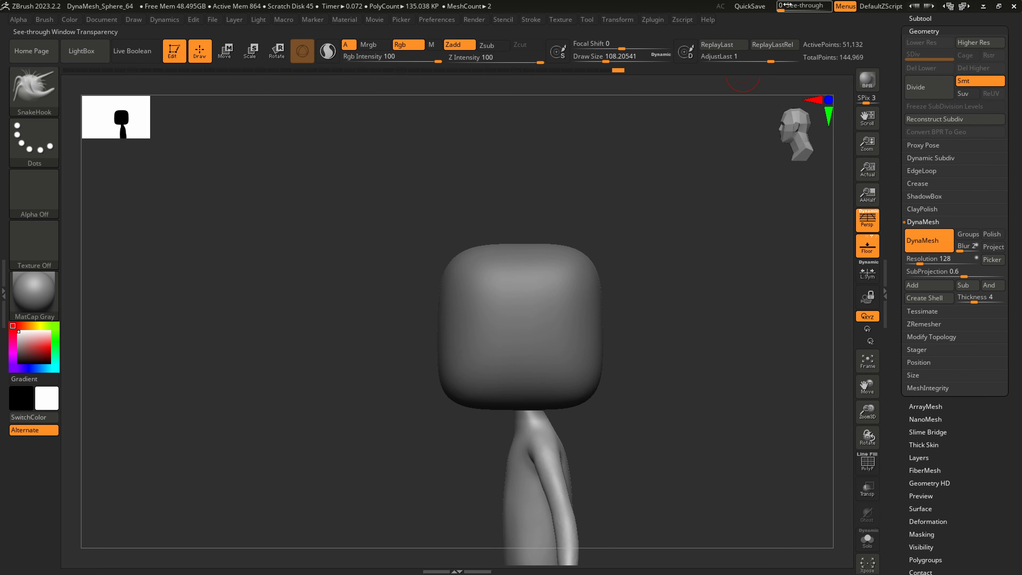
pyautogui.moveTo(788, 5); pyautogui.dragTo(823, 6)
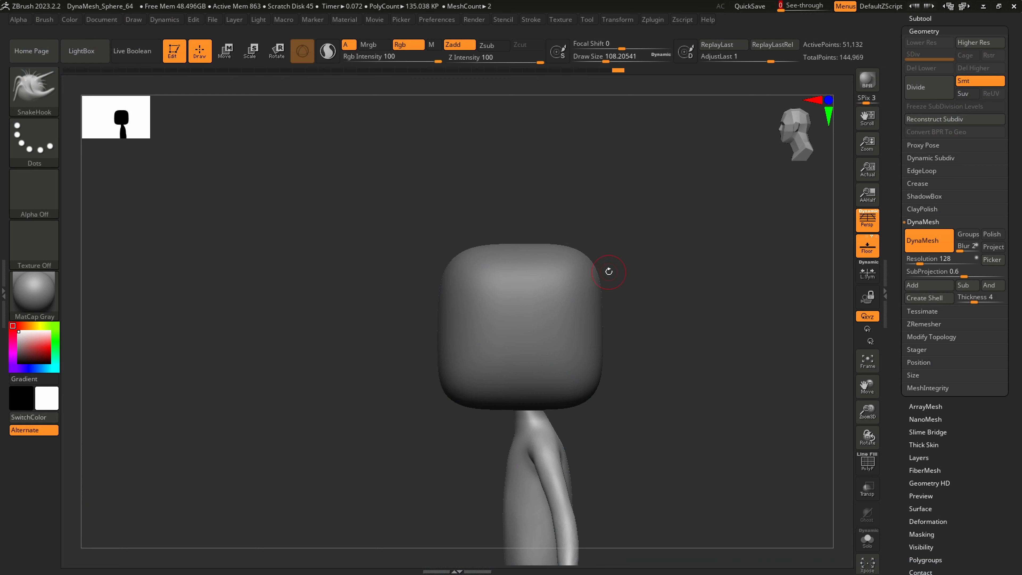
# Thin the lower legs and feet with the Inflat brush at draw size about 286, and remesh the body with DynaMesh
pyautogui.moveTo(545, 439); pyautogui.dragTo(508, 306, button='right')
pyautogui.keyDown('ctrl'); pyautogui.moveTo(569, 423); pyautogui.dragTo(448, 369, button='right'); pyautogui.keyUp('ctrl')
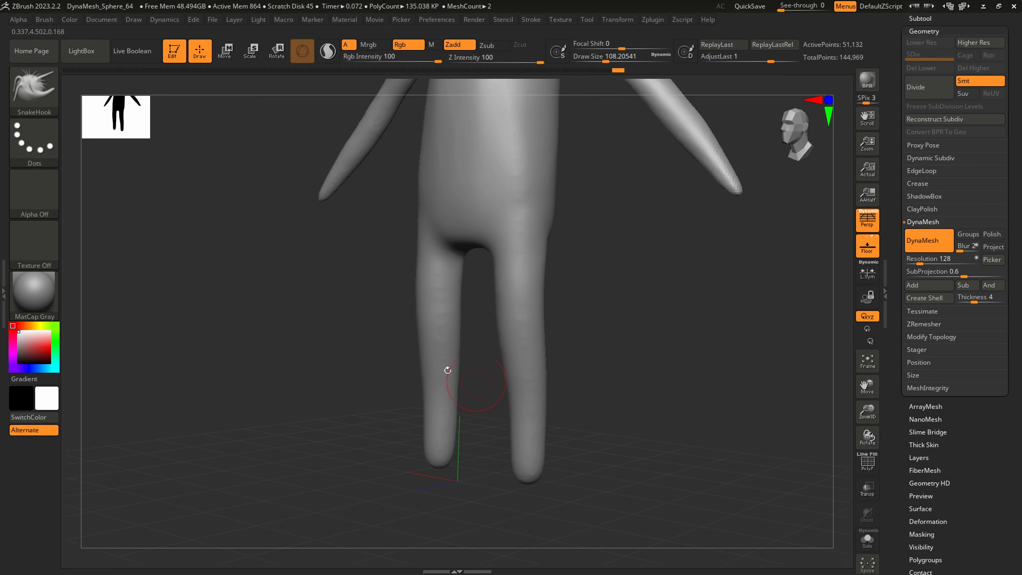
pyautogui.click(45, 89)
pyautogui.click(367, 103)
pyautogui.press(']')
pyautogui.press(']')
pyautogui.press(']')
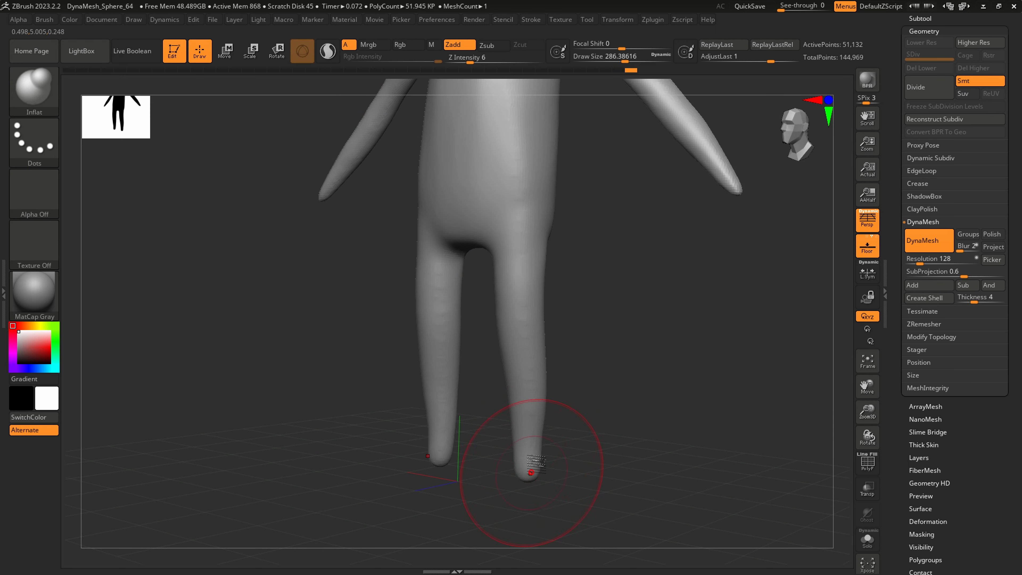
pyautogui.moveTo(537, 400); pyautogui.dragTo(541, 403)
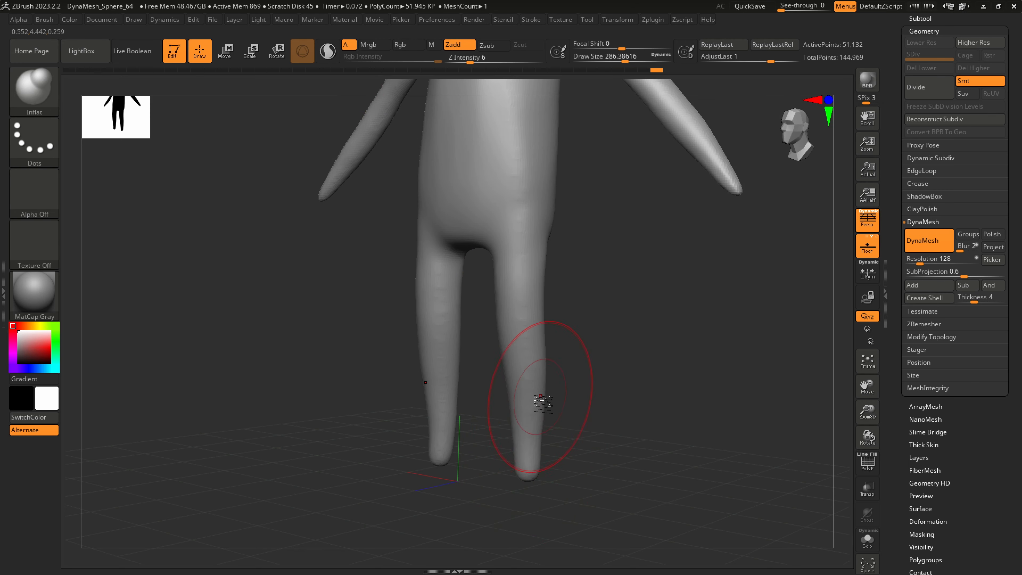
pyautogui.moveTo(535, 487)
pyautogui.mouseDown()
pyautogui.moveTo(536, 445)
pyautogui.moveTo(531, 486)
pyautogui.mouseUp()
pyautogui.keyDown('ctrl'); pyautogui.moveTo(604, 468); pyautogui.dragTo(557, 380); pyautogui.keyUp('ctrl')
pyautogui.hotkey('ctrl', 'z')
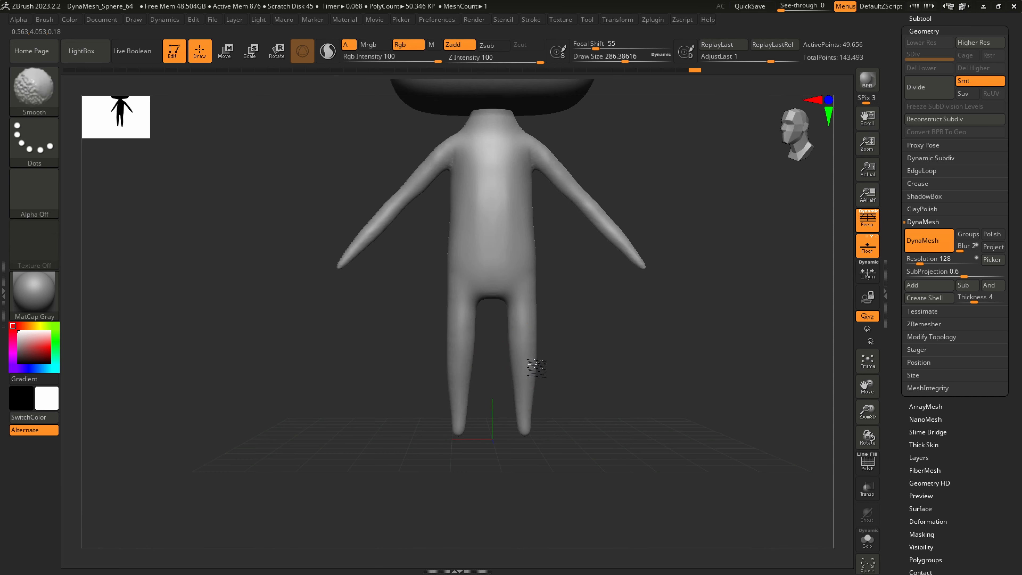
# Compare the figure with the reference drawing and fill out the torso and arms with Inflat at draw size about 567
pyautogui.press('f')
pyautogui.moveTo(493, 418); pyautogui.dragTo(501, 419, button='right')
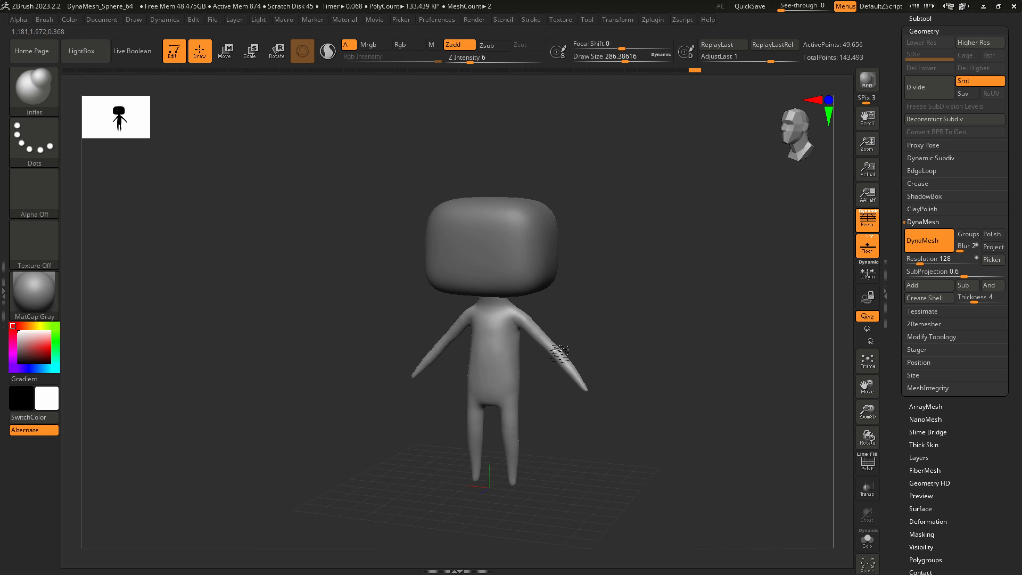
pyautogui.moveTo(785, 7); pyautogui.dragTo(757, 11)
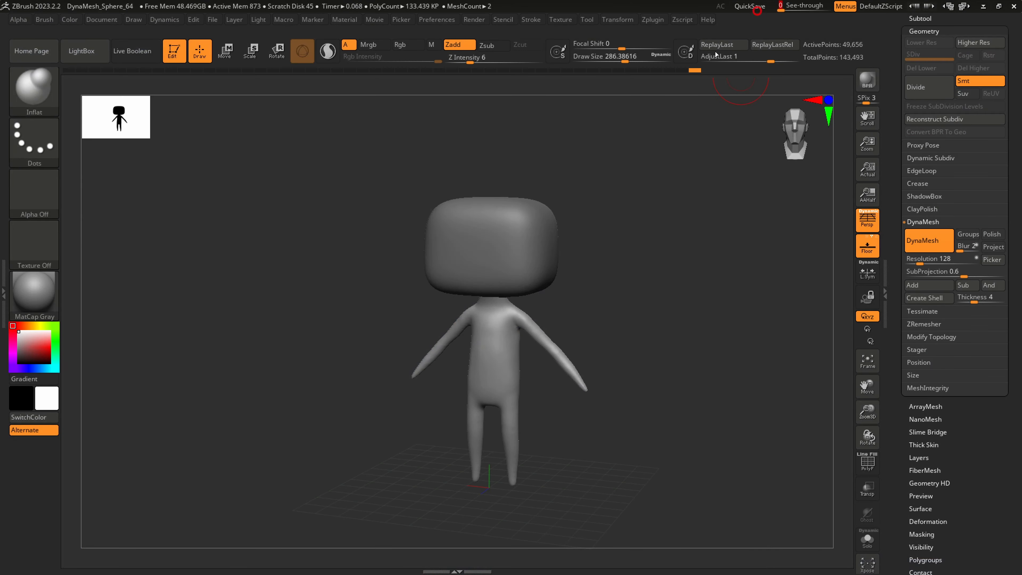
pyautogui.press('s')
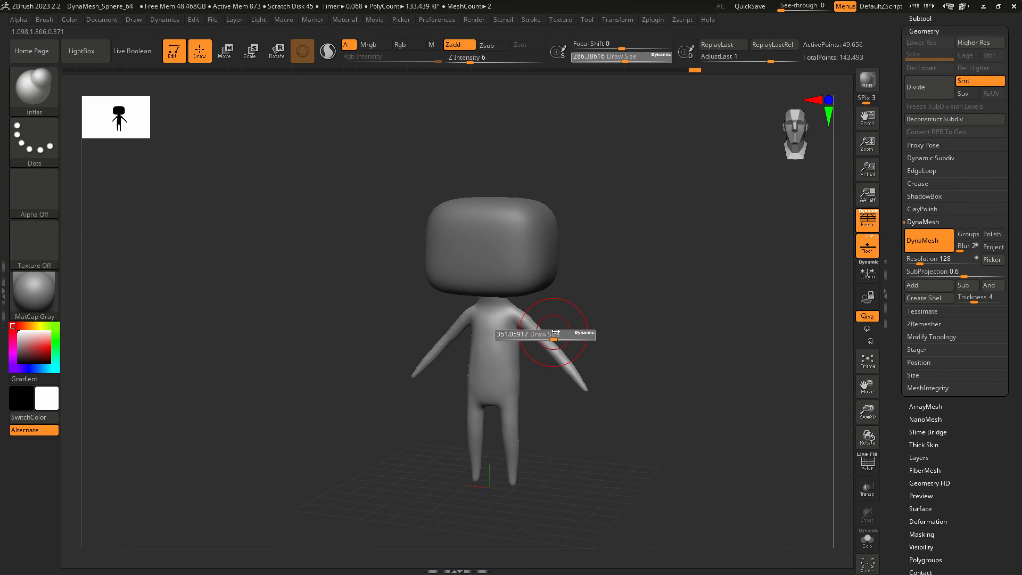
pyautogui.moveTo(555, 338); pyautogui.dragTo(568, 327)
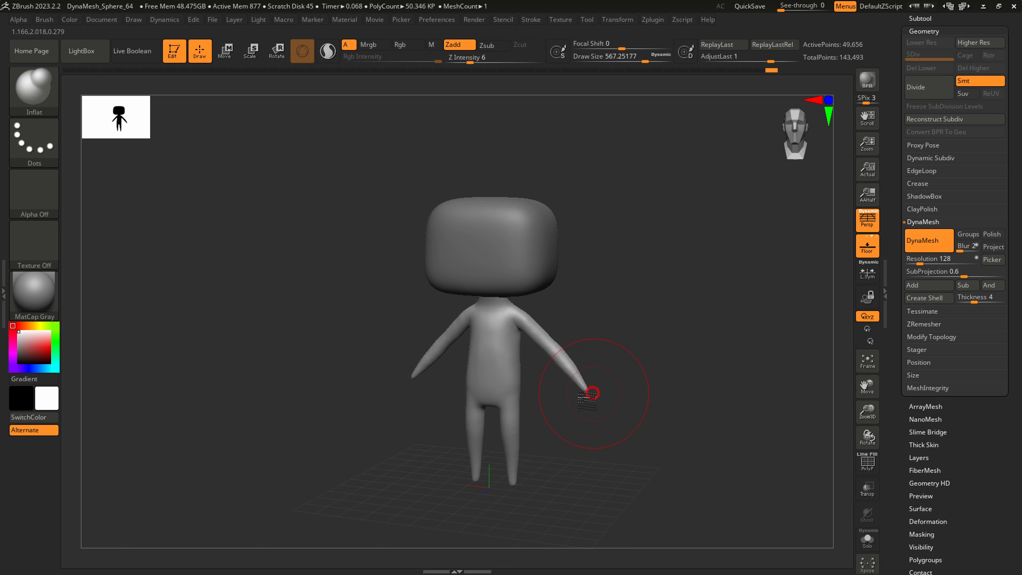
pyautogui.moveTo(598, 421); pyautogui.dragTo(571, 443)
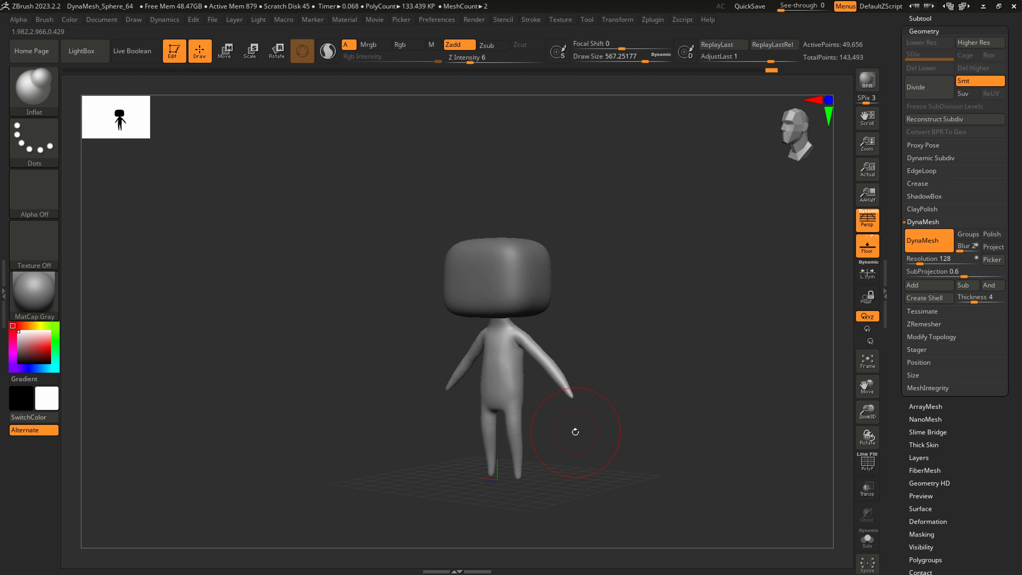
# Save the tool to its existing file and compare the character's front view with the reference drawing behind the window
pyautogui.moveTo(1013, 82); pyautogui.dragTo(1011, 297)
pyautogui.click(927, 50)
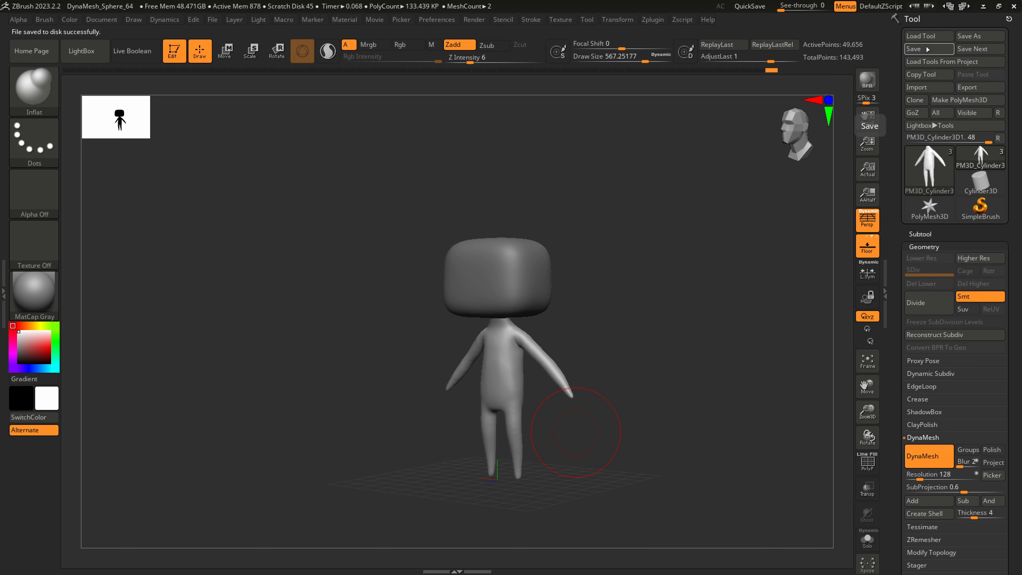
pyautogui.keyDown('shift'); pyautogui.moveTo(626, 437); pyautogui.dragTo(634, 441); pyautogui.keyUp('shift')
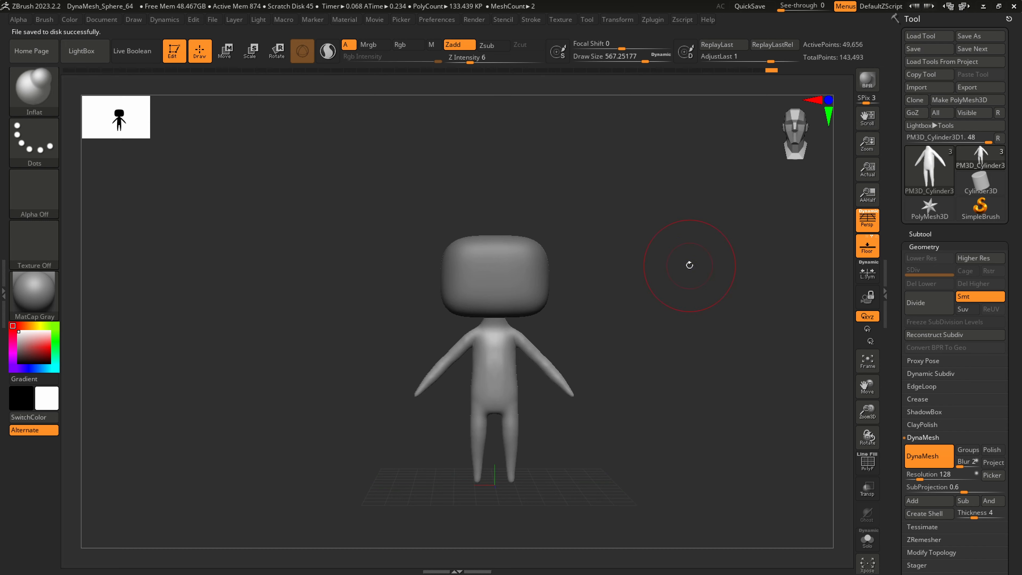
pyautogui.moveTo(638, 59); pyautogui.dragTo(640, 59)
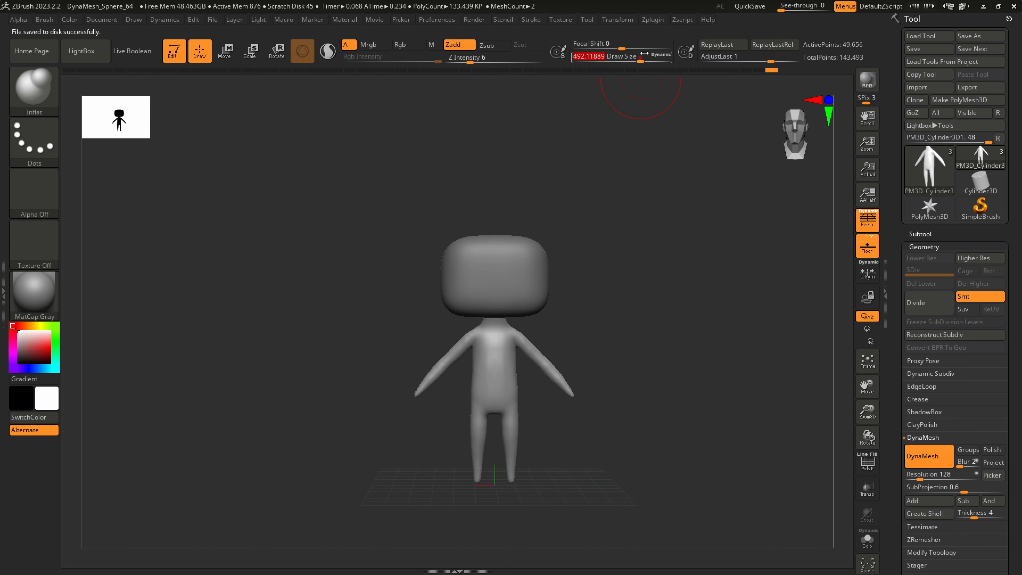
pyautogui.moveTo(789, 8)
pyautogui.mouseDown()
pyautogui.moveTo(811, 6)
pyautogui.moveTo(738, 36)
pyautogui.mouseUp()
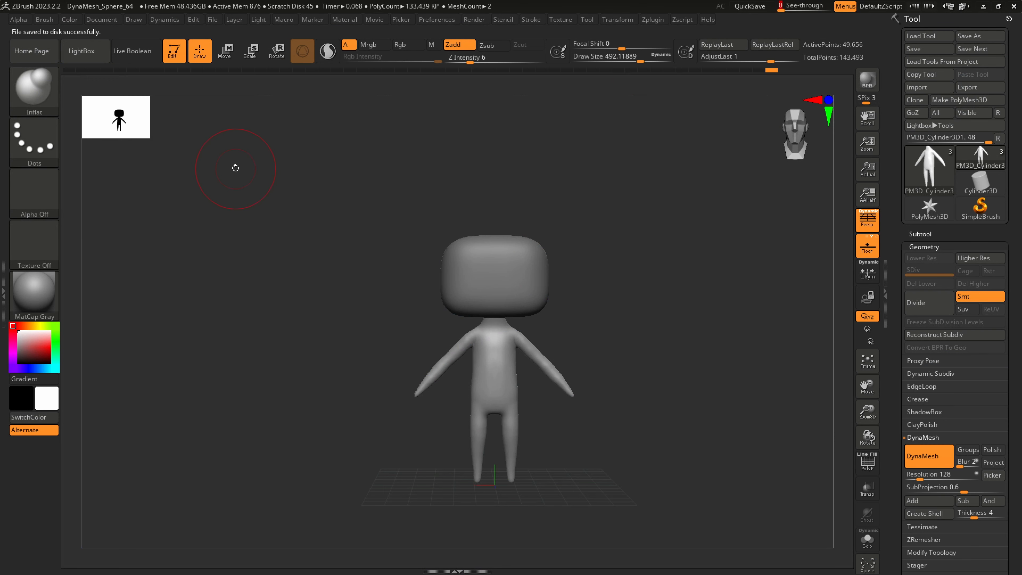
# Choose the CurveTube brush and open the subtool list to check the head and body subtools
pyautogui.click(46, 95)
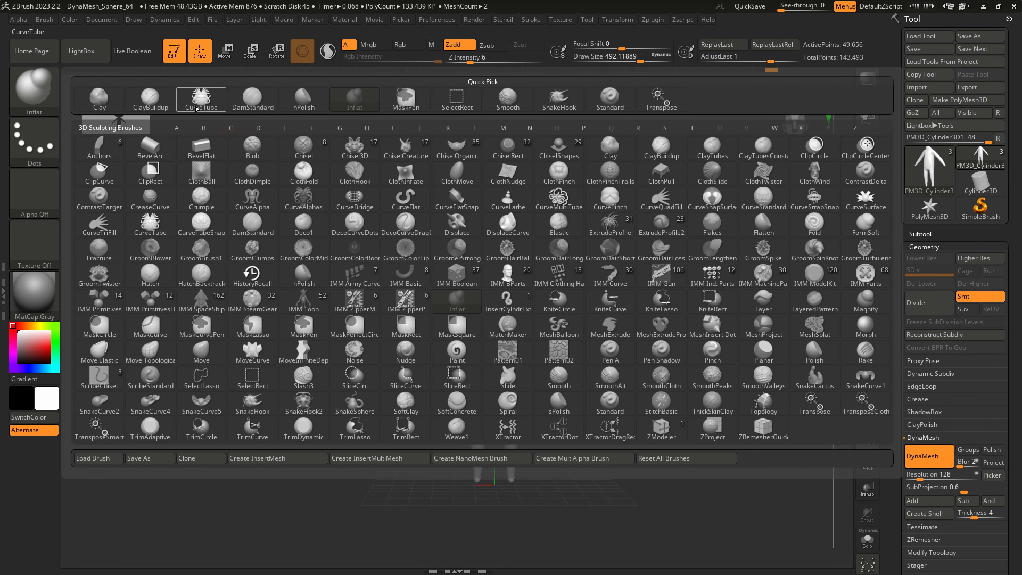
pyautogui.click(204, 101)
pyautogui.moveTo(554, 269); pyautogui.dragTo(548, 274, button='right')
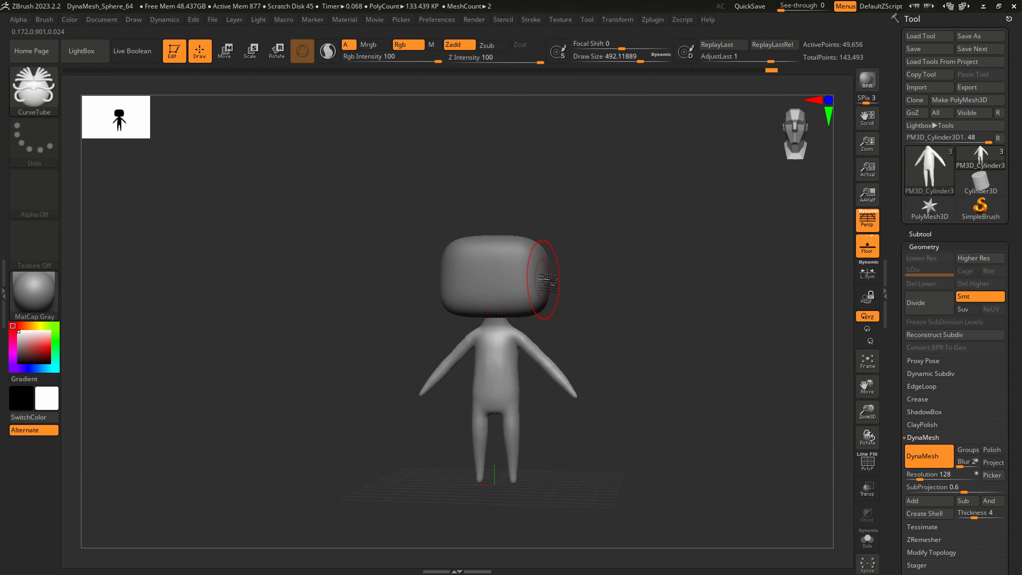
pyautogui.keyDown('alt'); pyautogui.click(532, 273); pyautogui.keyUp('alt')
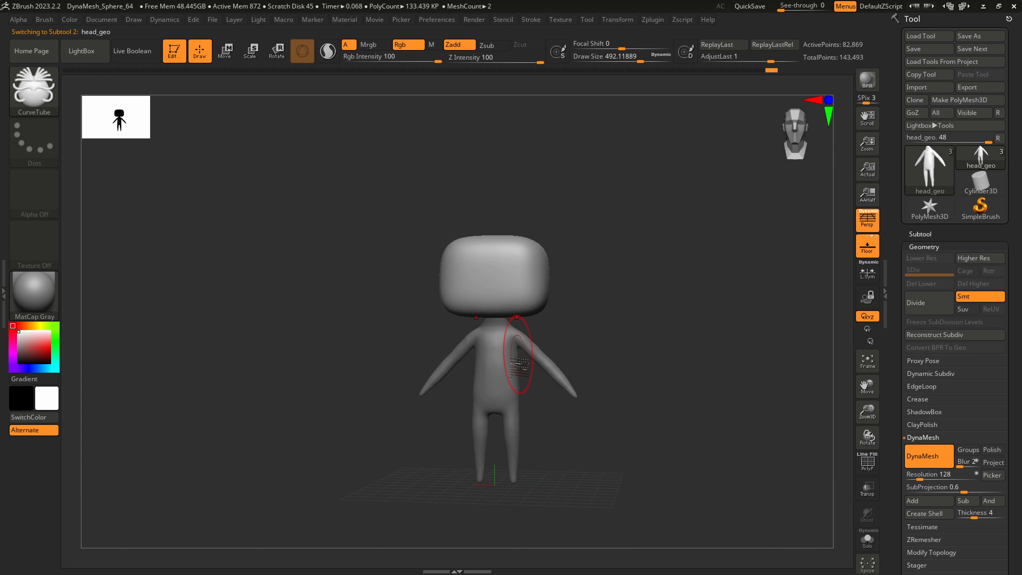
pyautogui.keyDown('alt'); pyautogui.click(504, 384); pyautogui.keyUp('alt')
pyautogui.keyDown('alt'); pyautogui.click(514, 274); pyautogui.keyUp('alt')
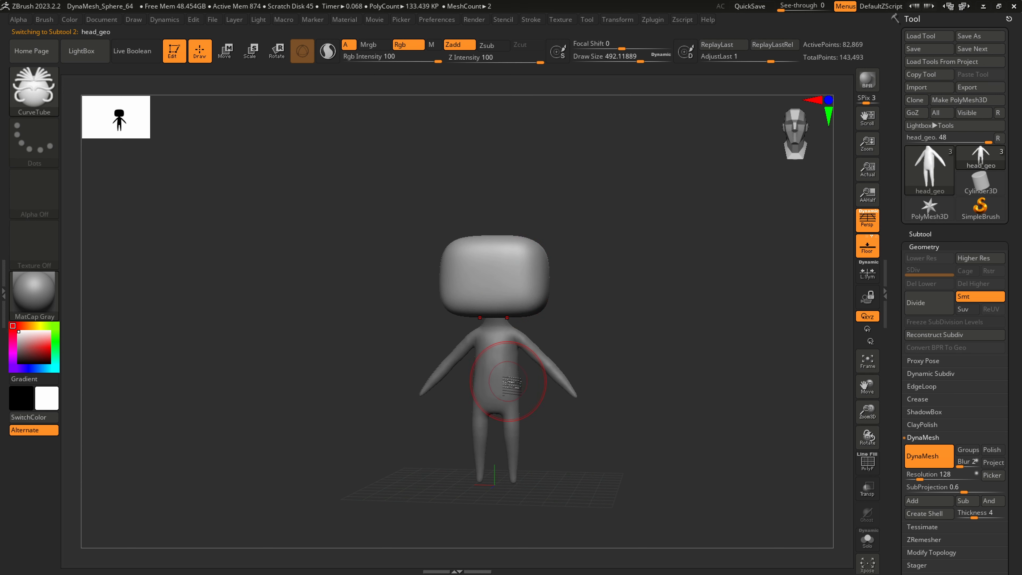
pyautogui.click(922, 233)
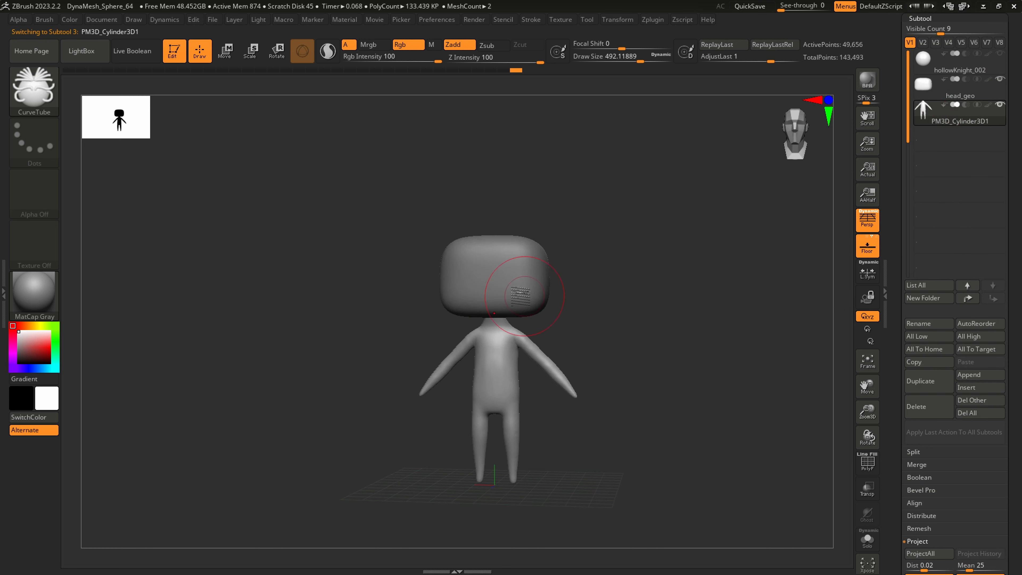
# Make the head_geo subtool active and set the CurveTube draw size to 112
pyautogui.keyDown('ctrl'); pyautogui.moveTo(535, 271); pyautogui.dragTo(556, 349, button='right'); pyautogui.keyUp('ctrl')
pyautogui.press('s')
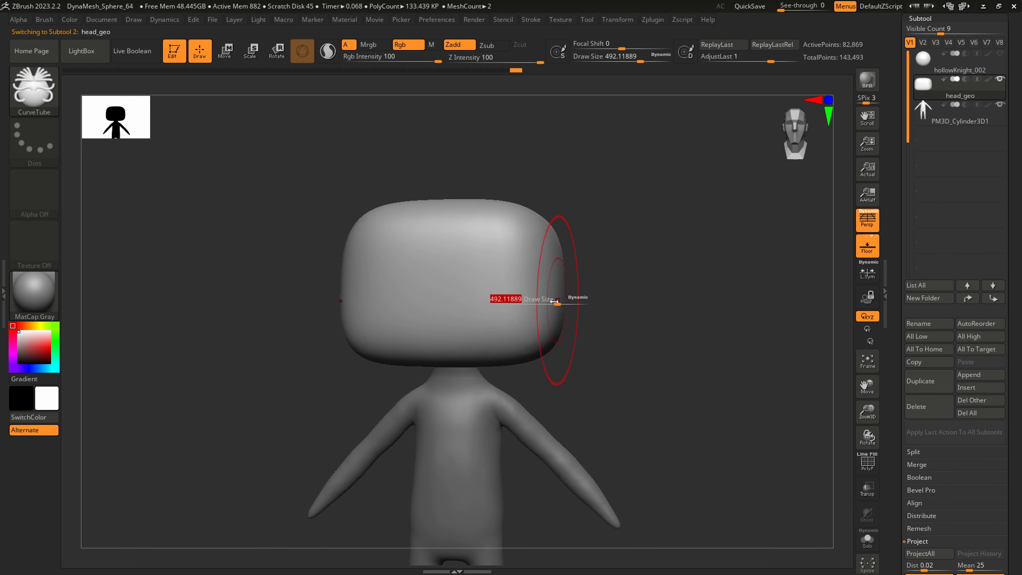
pyautogui.moveTo(558, 304); pyautogui.dragTo(523, 304)
pyautogui.moveTo(534, 300)
pyautogui.keyDown('shift'); pyautogui.mouseDown(button='right')
pyautogui.moveTo(543, 300)
pyautogui.moveTo(501, 315)
pyautogui.mouseUp(button='right'); pyautogui.keyUp('shift')
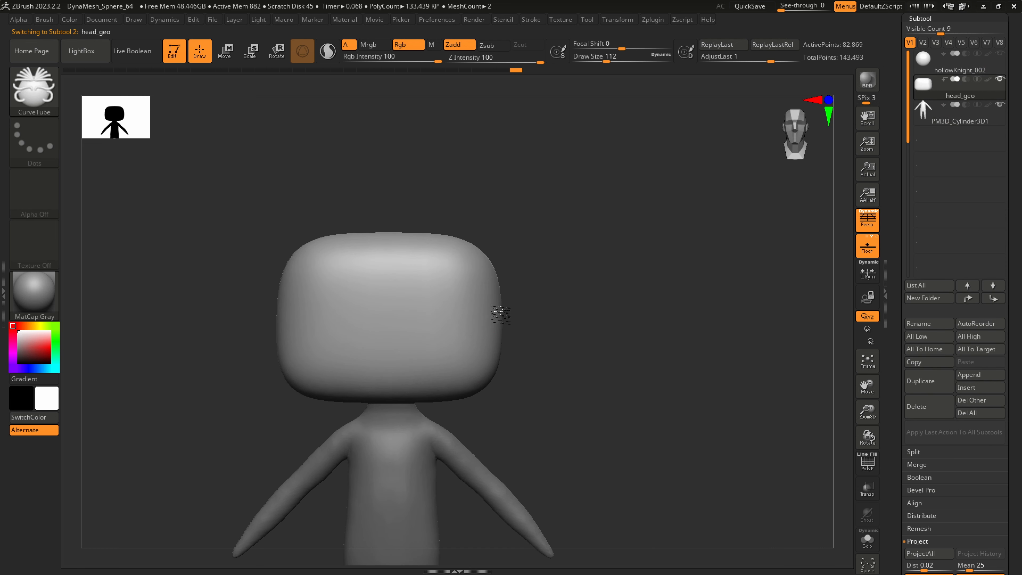
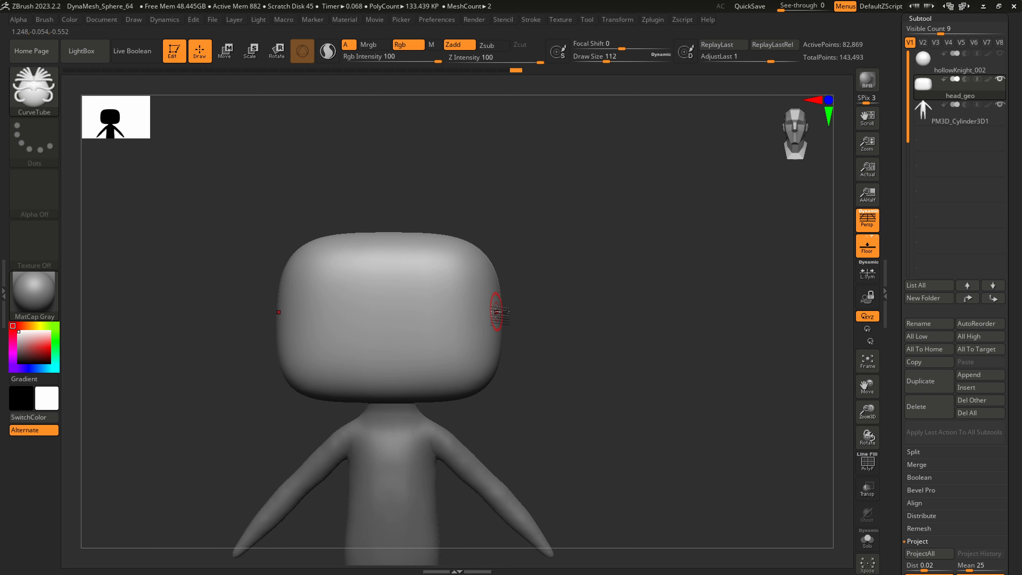
pyautogui.moveTo(495, 312); pyautogui.dragTo(601, 287)
pyautogui.moveTo(658, 176); pyautogui.dragTo(661, 137)
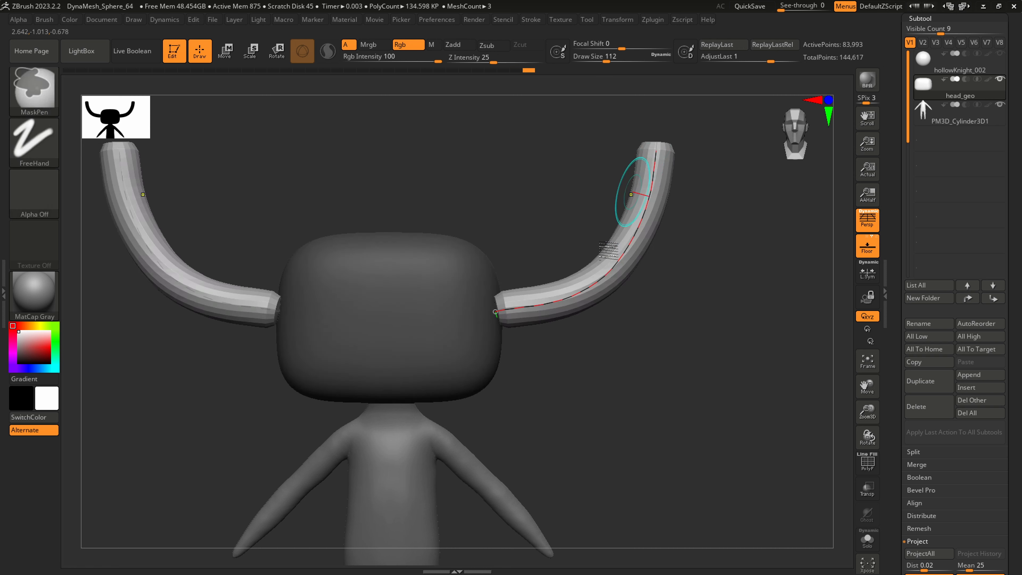
pyautogui.hotkey('ctrl', 'z')
pyautogui.moveTo(498, 318); pyautogui.dragTo(572, 299)
pyautogui.moveTo(596, 210); pyautogui.dragTo(598, 139)
pyautogui.hotkey('ctrl', 'z')
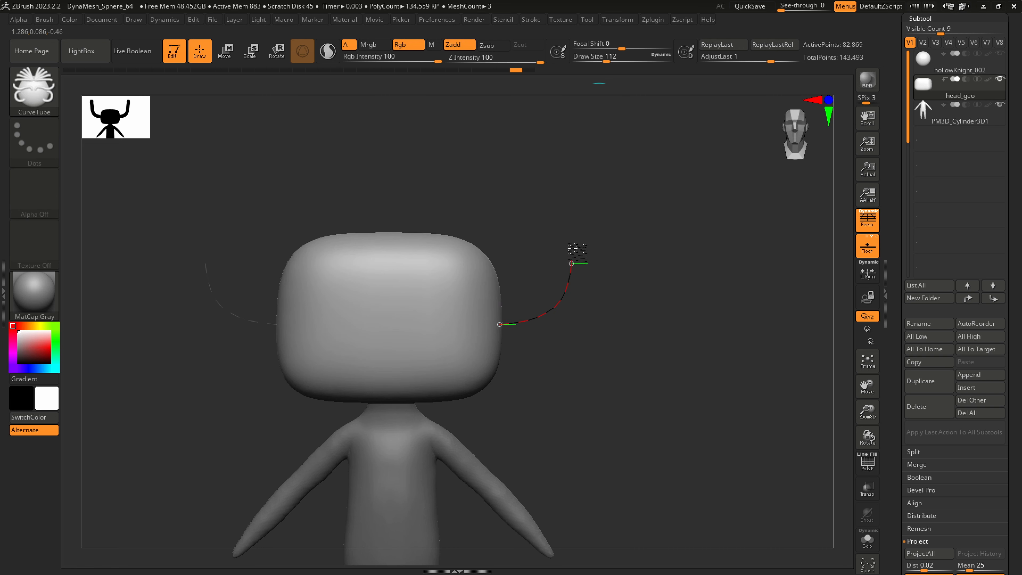
# Draw mirrored CurveTube horns that curve upward from the sides of the head and adjust the curve's base in side view
pyautogui.moveTo(572, 263); pyautogui.dragTo(574, 149)
pyautogui.moveTo(499, 324); pyautogui.dragTo(495, 325)
pyautogui.moveTo(607, 406); pyautogui.dragTo(554, 410)
pyautogui.moveTo(504, 327); pyautogui.dragTo(550, 319)
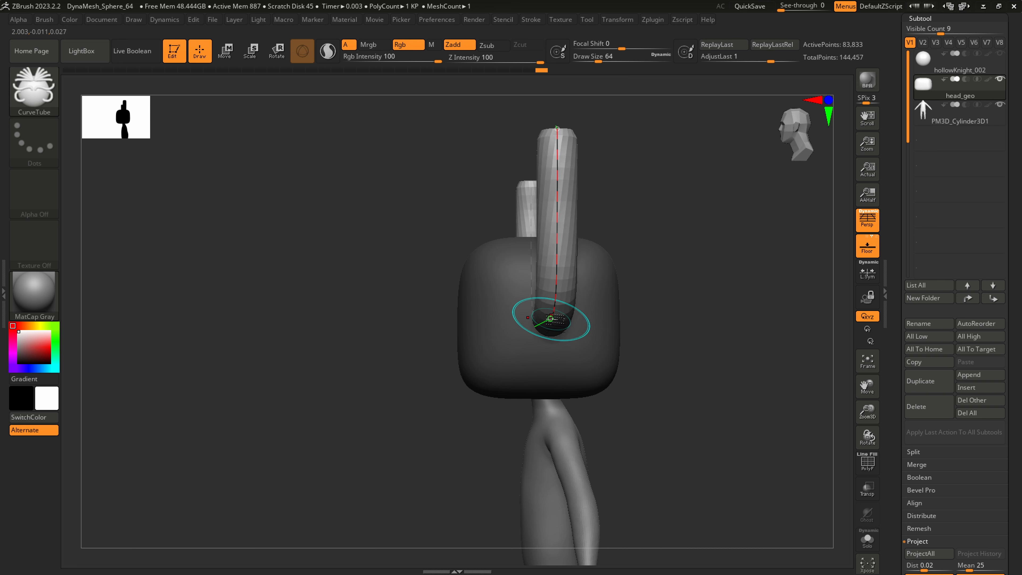
pyautogui.moveTo(553, 321); pyautogui.dragTo(529, 407, button='right')
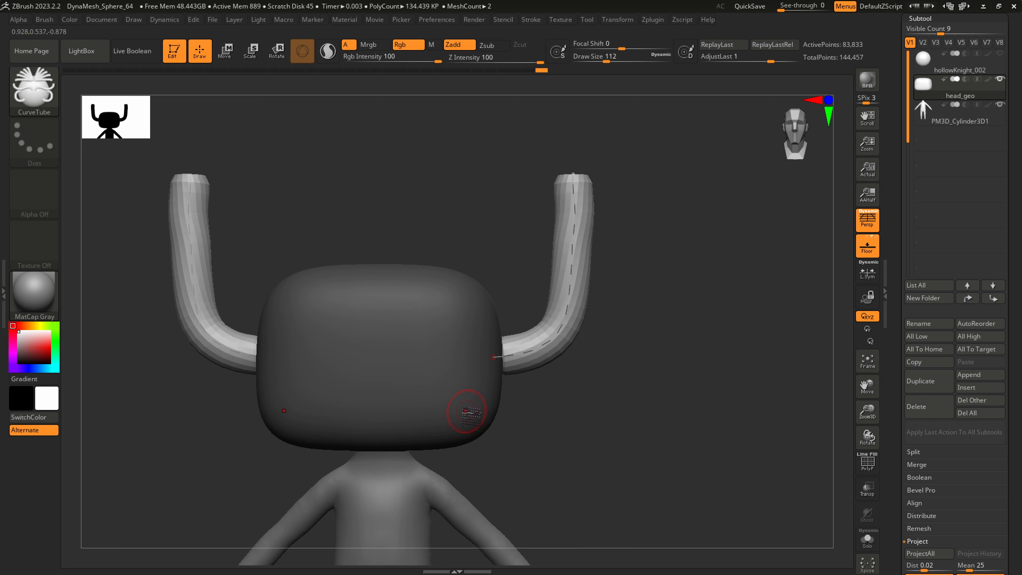
# Set the draw size to about 492 and finish editing the horn curves
pyautogui.press('s')
pyautogui.moveTo(526, 362); pyautogui.dragTo(550, 361)
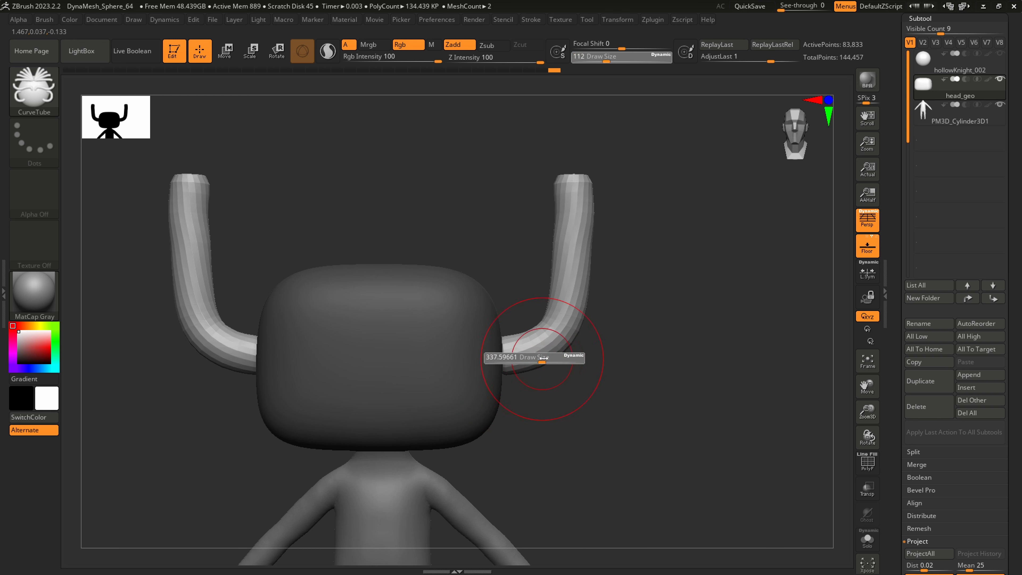
pyautogui.moveTo(522, 367); pyautogui.dragTo(504, 388, button='right')
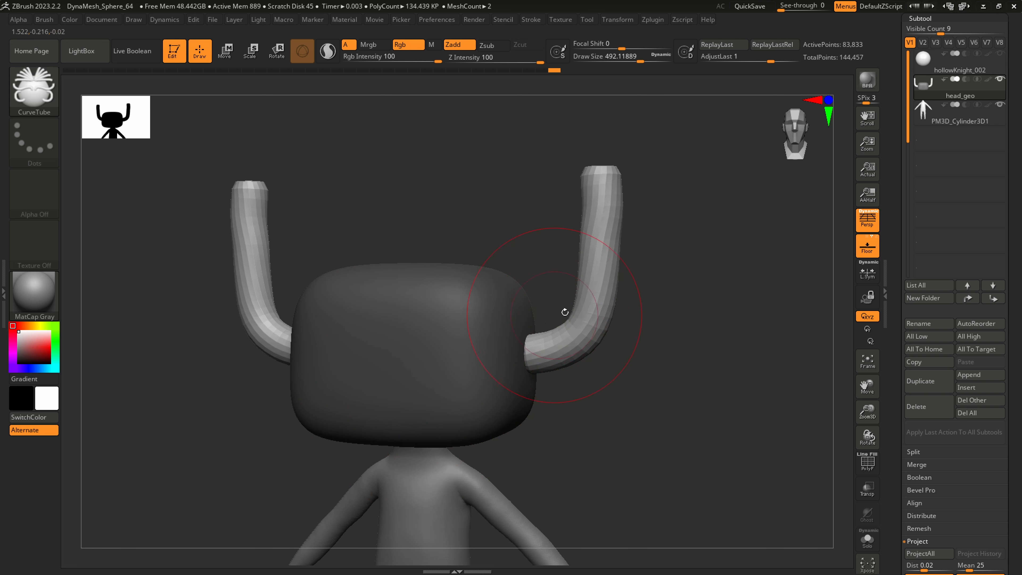
pyautogui.press('shift')
pyautogui.keyDown('shift'); pyautogui.moveTo(556, 352); pyautogui.dragTo(549, 360); pyautogui.keyUp('shift')
# Bend the horns into a smoother curve with the SnakeHook brush at draw size about 311
pyautogui.moveTo(518, 374); pyautogui.dragTo(552, 370, button='right')
pyautogui.press('b')
pyautogui.press('s')
pyautogui.press('h')
pyautogui.press('ctrl')
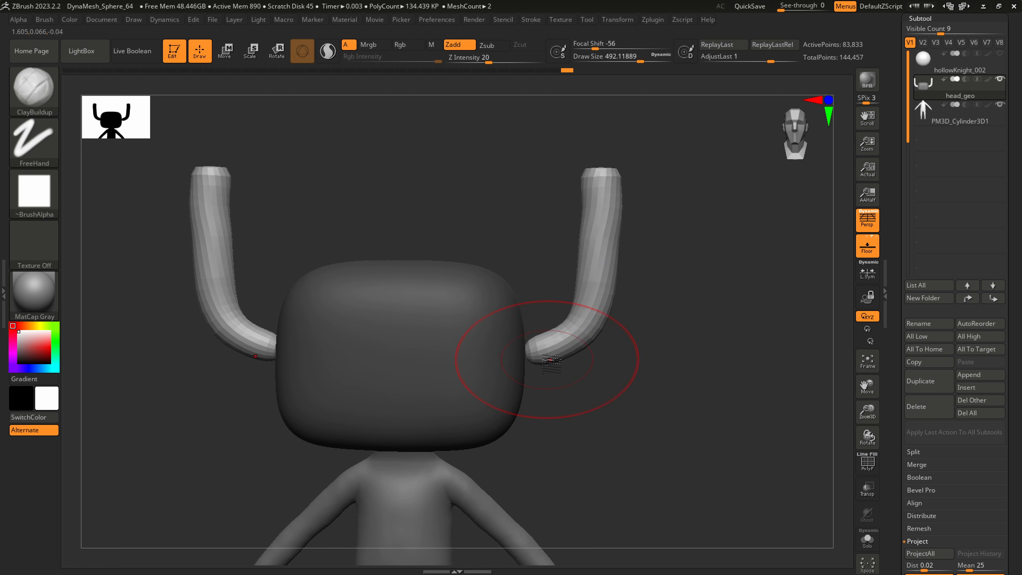
pyautogui.press('s')
pyautogui.moveTo(553, 358); pyautogui.dragTo(524, 366)
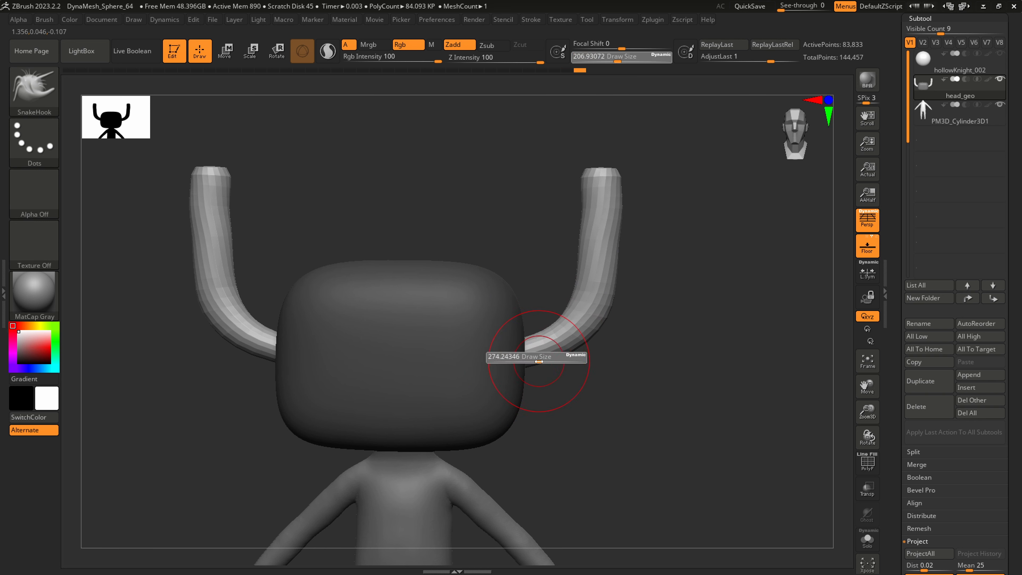
pyautogui.press('shift')
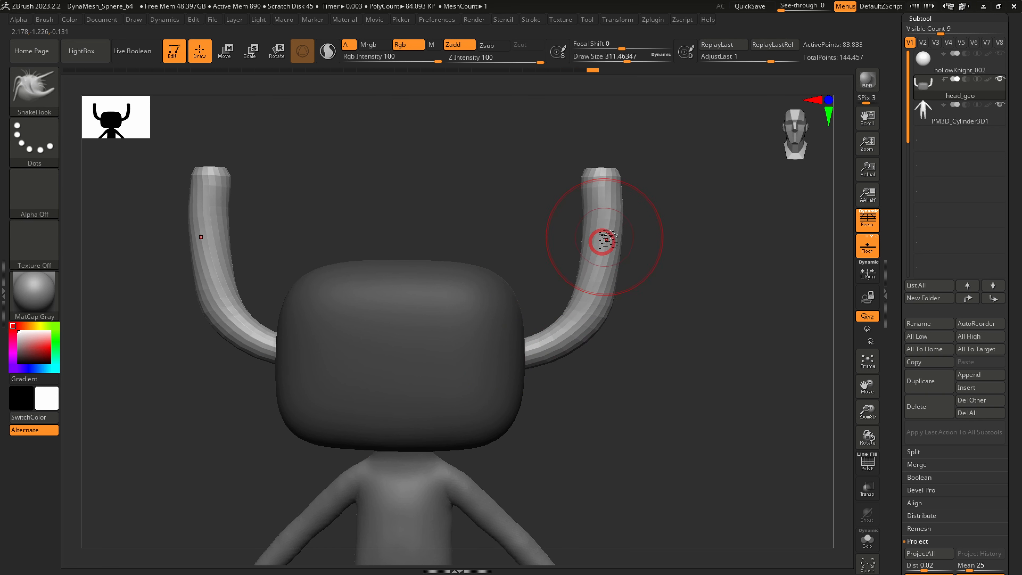
pyautogui.moveTo(603, 239)
pyautogui.mouseDown()
pyautogui.moveTo(605, 185)
pyautogui.moveTo(575, 193)
pyautogui.mouseUp()
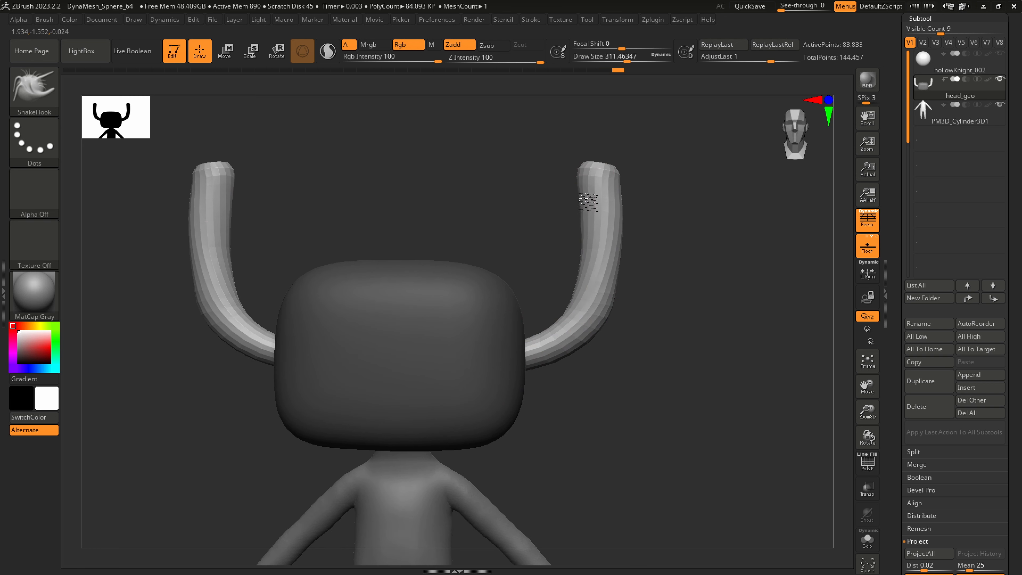
pyautogui.keyDown('ctrl'); pyautogui.moveTo(604, 286); pyautogui.dragTo(604, 324, button='right'); pyautogui.keyUp('ctrl')
# Reshape the horns from the side with SnakeHook at draw size about 676, pulling on their tips
pyautogui.moveTo(626, 388)
pyautogui.mouseDown(button='right')
pyautogui.moveTo(605, 326)
pyautogui.moveTo(559, 358)
pyautogui.moveTo(529, 409)
pyautogui.moveTo(487, 393)
pyautogui.moveTo(498, 384)
pyautogui.mouseUp(button='right')
pyautogui.press('space')
pyautogui.moveTo(499, 243); pyautogui.dragTo(518, 238)
pyautogui.moveTo(514, 199); pyautogui.dragTo(514, 187)
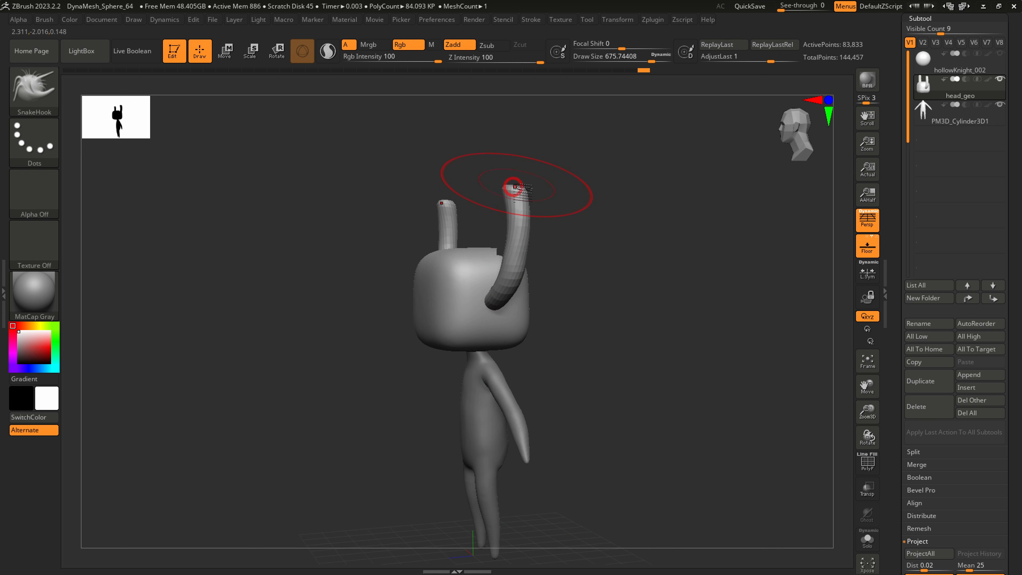
pyautogui.keyDown('shift'); pyautogui.moveTo(538, 369); pyautogui.dragTo(562, 378, button='right'); pyautogui.keyUp('shift')
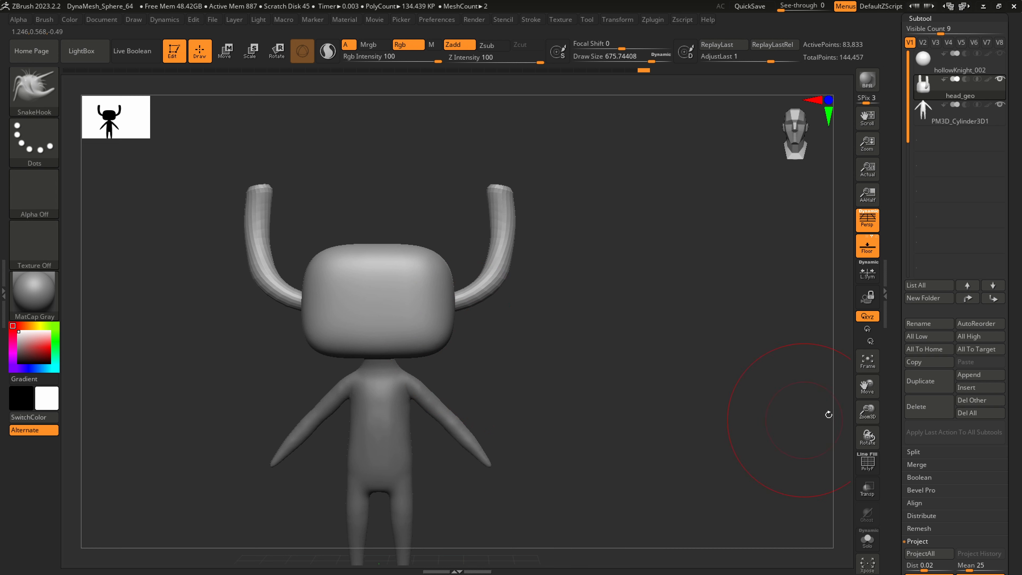
pyautogui.moveTo(471, 318)
pyautogui.mouseDown()
pyautogui.moveTo(539, 283)
pyautogui.moveTo(474, 306)
pyautogui.moveTo(506, 300)
pyautogui.mouseUp()
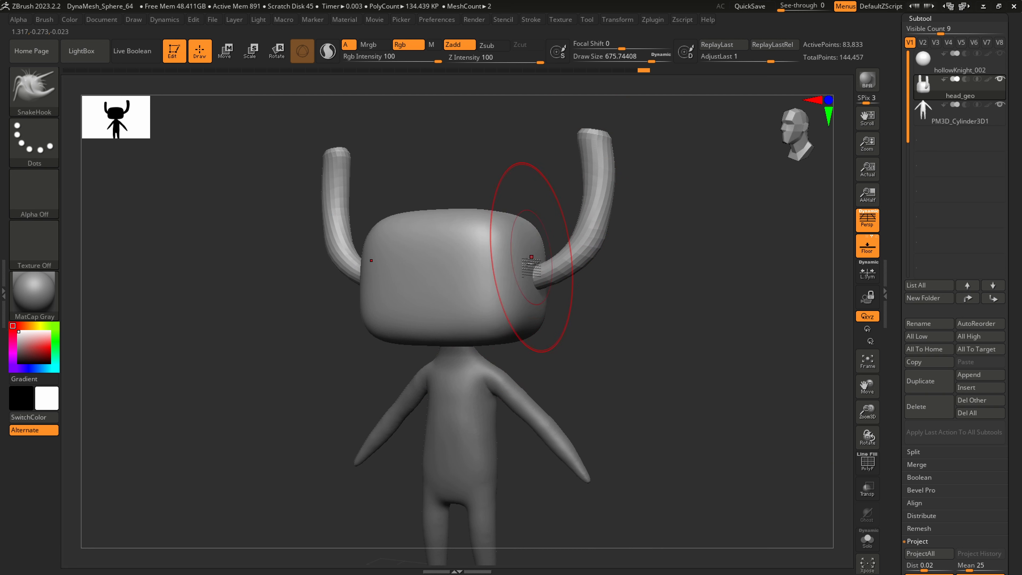
# Turn on the PolyFrame display to show the polygroups of the head and horns
pyautogui.press('shift')
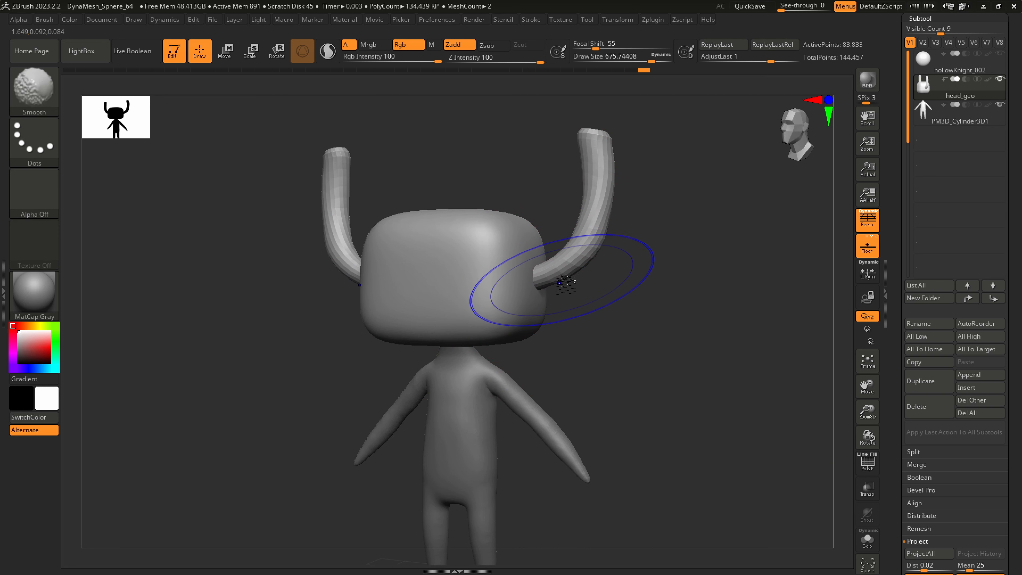
pyautogui.hotkey('shift', 'f')
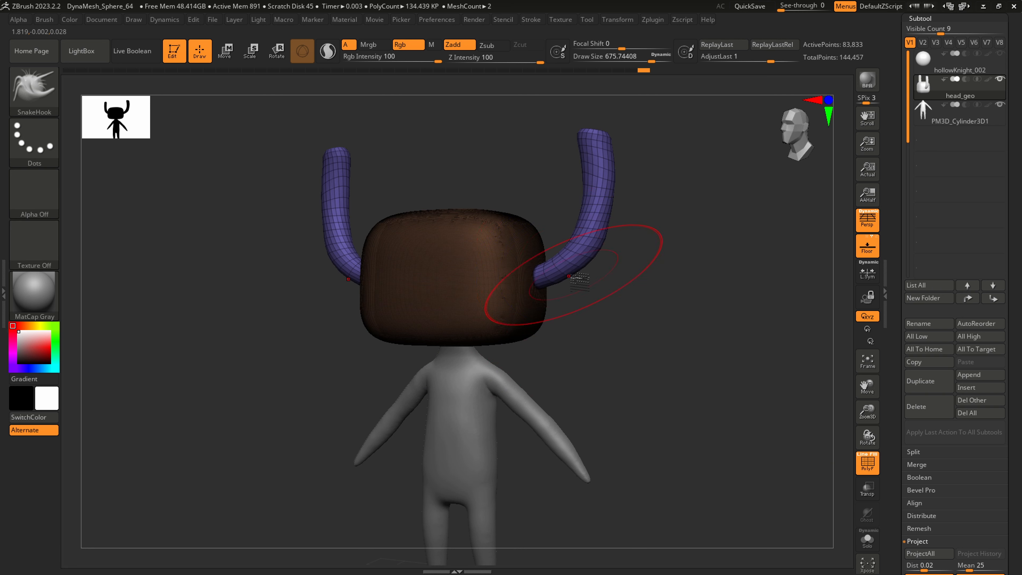
pyautogui.moveTo(576, 285)
pyautogui.keyDown('shift'); pyautogui.mouseDown(button='right')
pyautogui.moveTo(594, 287)
pyautogui.moveTo(564, 326)
pyautogui.moveTo(568, 287)
pyautogui.mouseUp(button='right'); pyautogui.keyUp('shift')
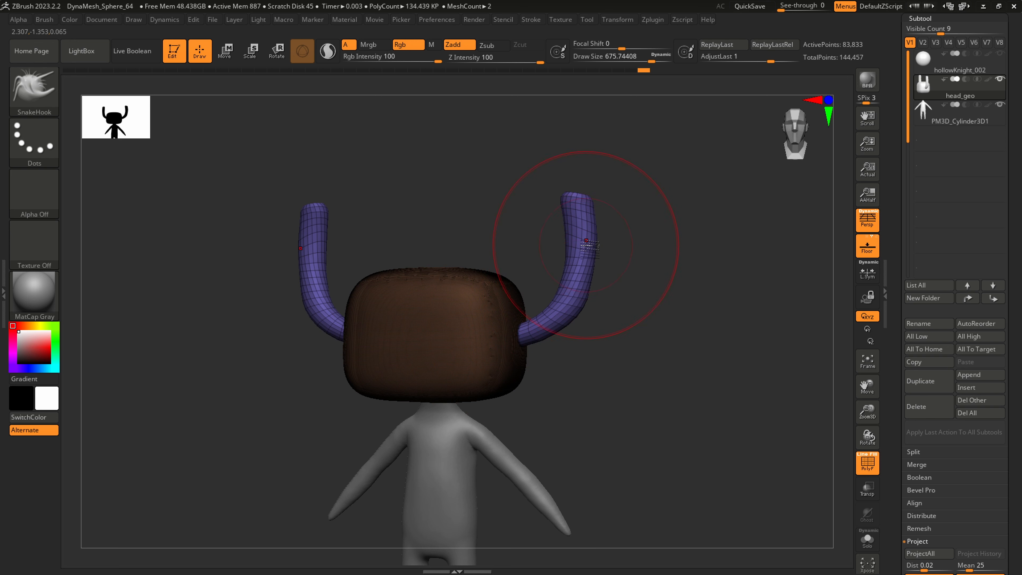
# Test polygroup visibility by isolating the horns, inverting to the head and showing everything again
pyautogui.press('ctrl')
pyautogui.hotkey('ctrl', 'shift')
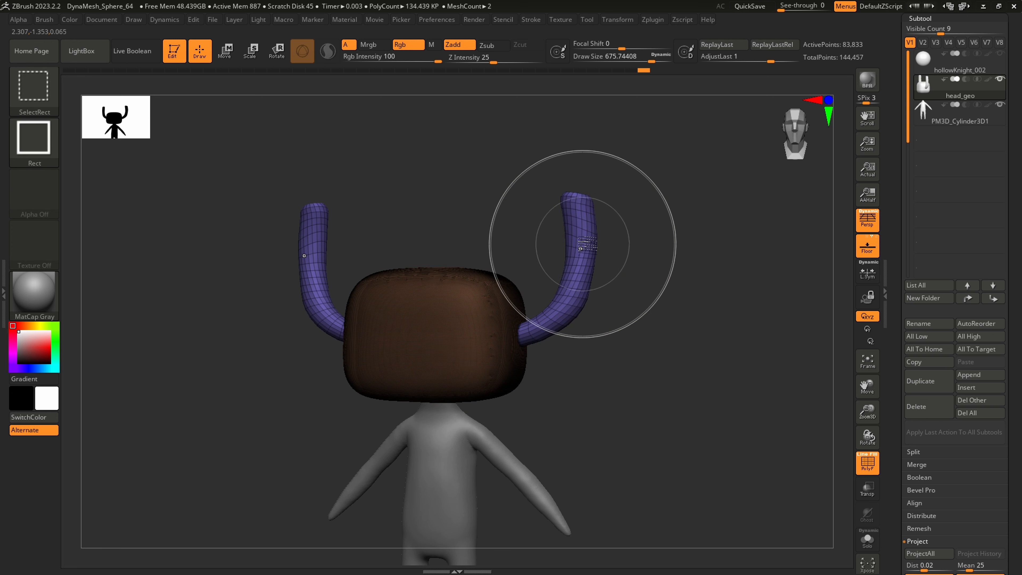
pyautogui.keyDown('ctrl'); pyautogui.keyDown('shift'); pyautogui.click(580, 246); pyautogui.keyUp('shift'); pyautogui.keyUp('ctrl')
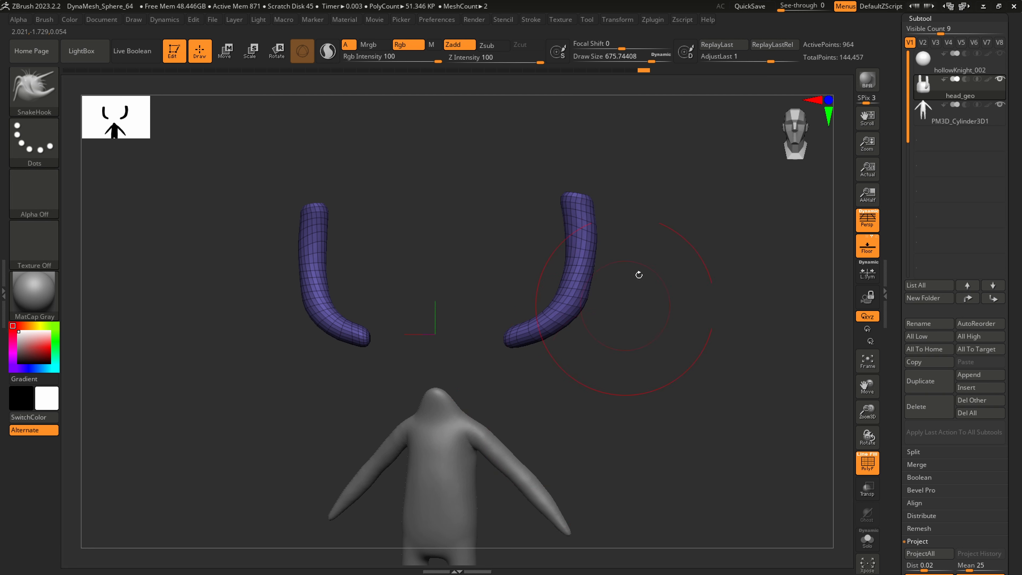
pyautogui.hotkey('ctrl', 'shift')
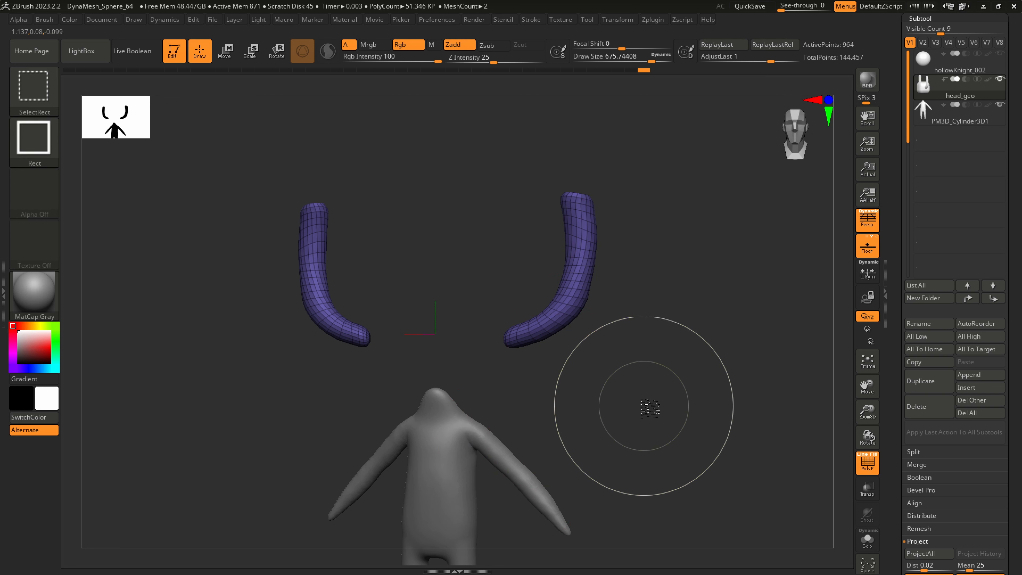
pyautogui.keyDown('ctrl'); pyautogui.keyDown('shift'); pyautogui.moveTo(602, 443); pyautogui.dragTo(720, 355); pyautogui.keyUp('shift'); pyautogui.keyUp('ctrl')
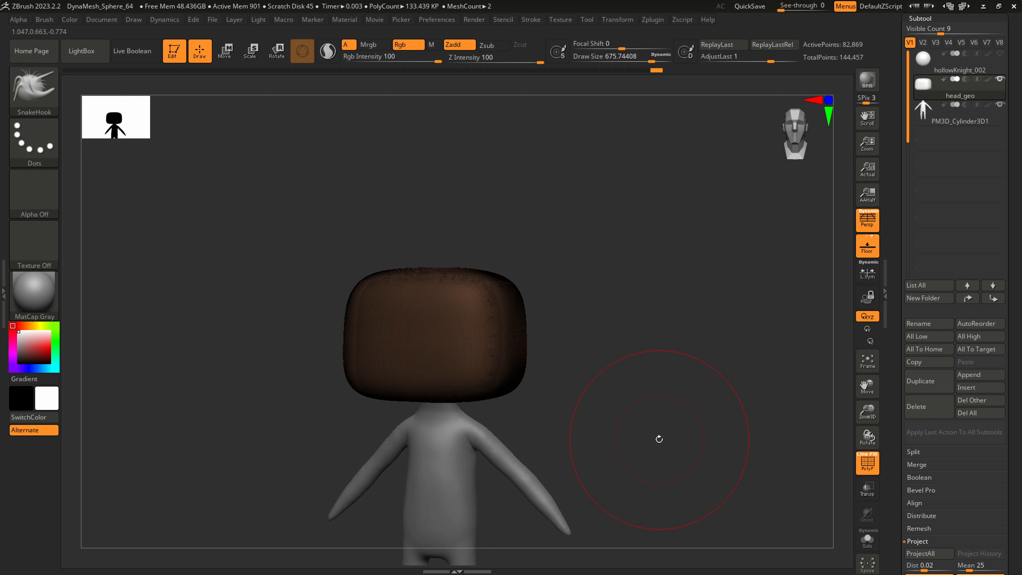
pyautogui.moveTo(610, 436); pyautogui.dragTo(633, 424)
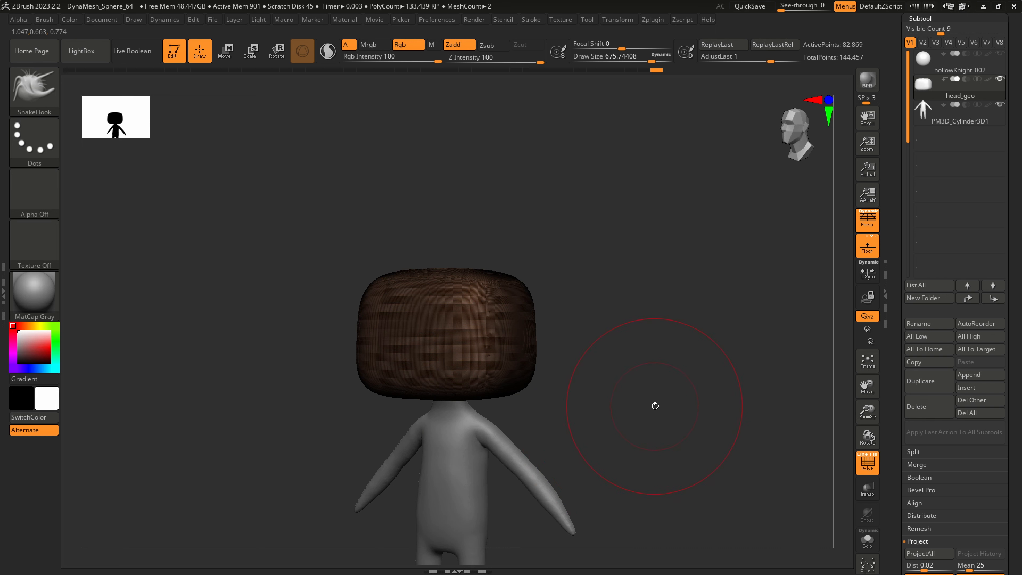
pyautogui.keyDown('ctrl'); pyautogui.keyDown('shift'); pyautogui.click(652, 411); pyautogui.keyUp('shift'); pyautogui.keyUp('ctrl')
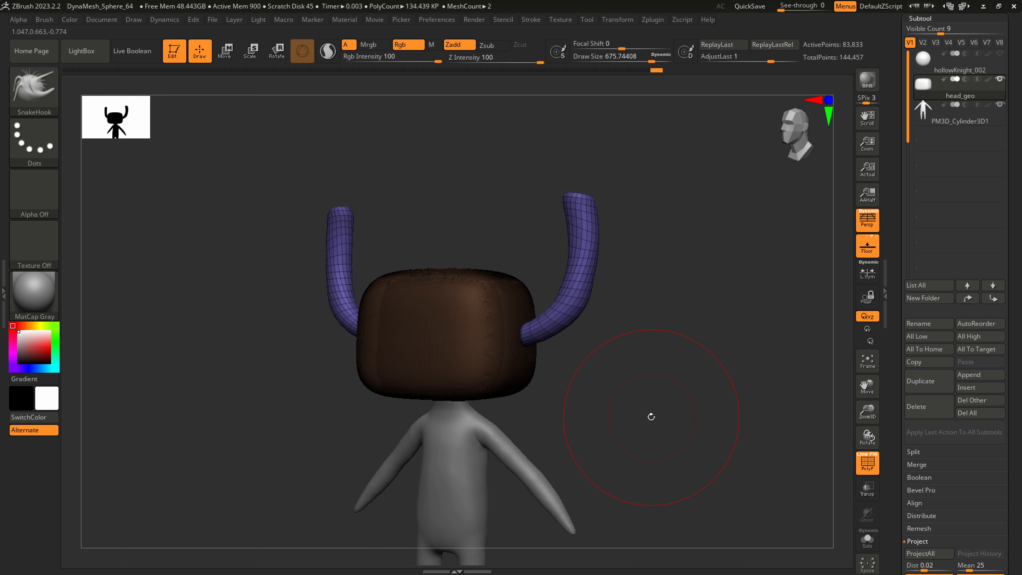
pyautogui.moveTo(618, 417); pyautogui.dragTo(625, 421)
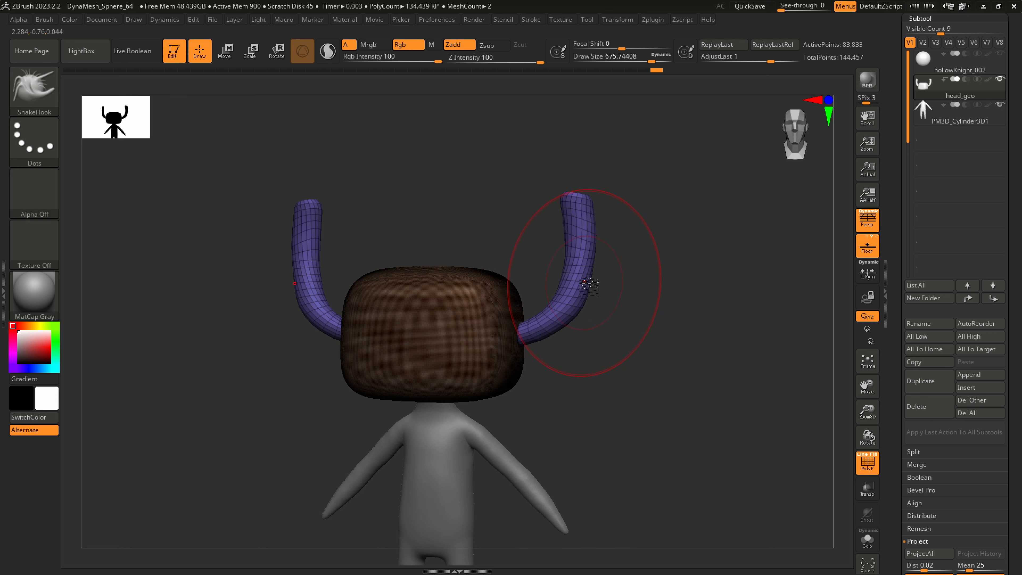
# Isolate the horns polygroup and separate it from the head into its own subtool with Split Hidden
pyautogui.moveTo(576, 296); pyautogui.dragTo(581, 289)
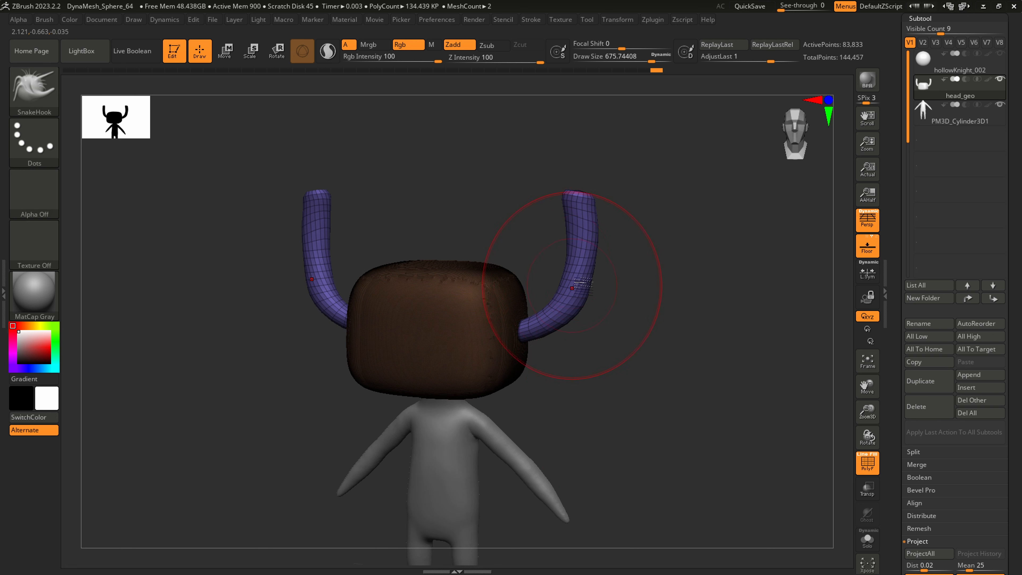
pyautogui.keyDown('ctrl'); pyautogui.keyDown('shift'); pyautogui.click(578, 265); pyautogui.keyUp('shift'); pyautogui.keyUp('ctrl')
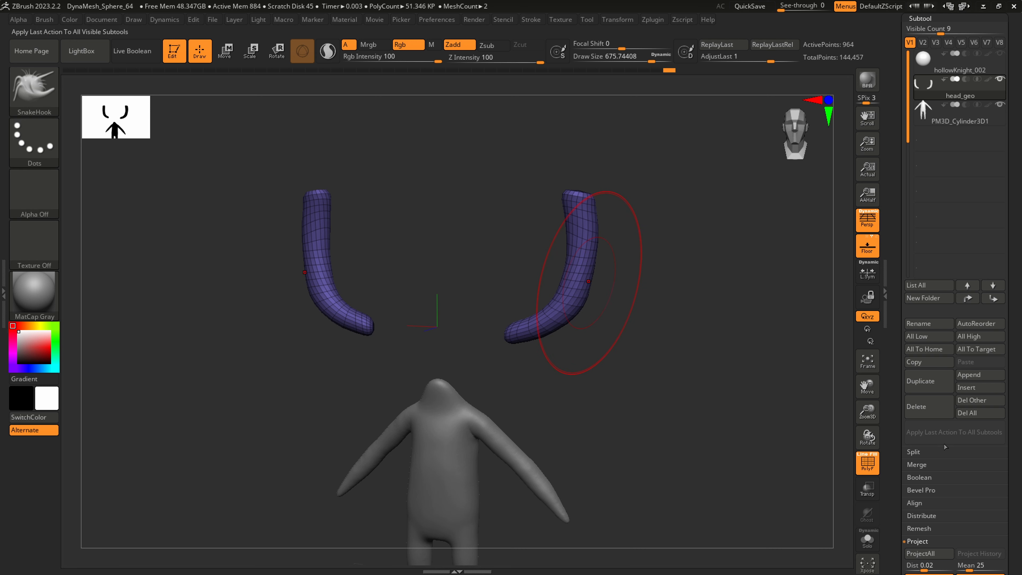
pyautogui.click(915, 452)
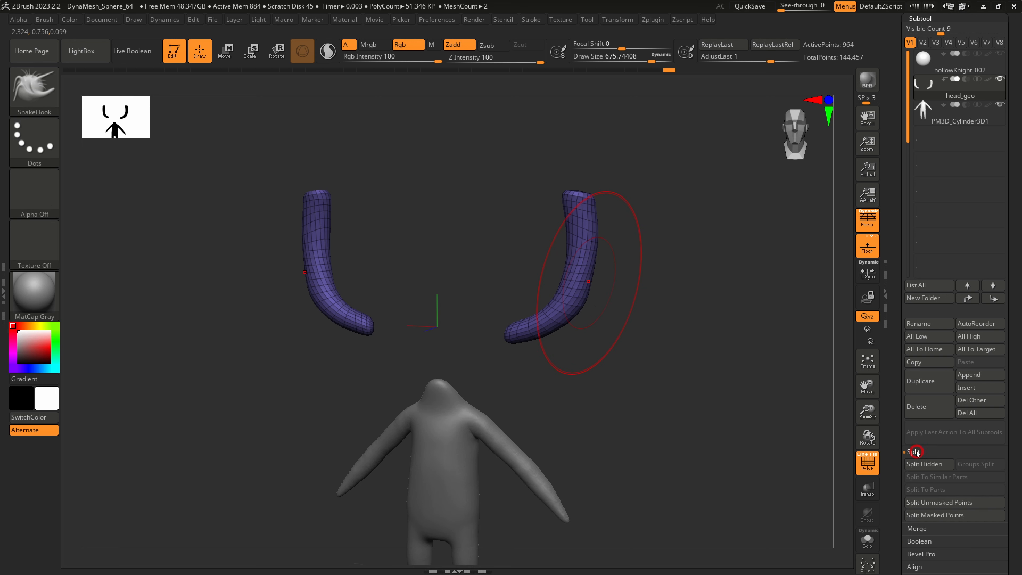
pyautogui.click(924, 464)
pyautogui.moveTo(604, 415); pyautogui.dragTo(580, 301)
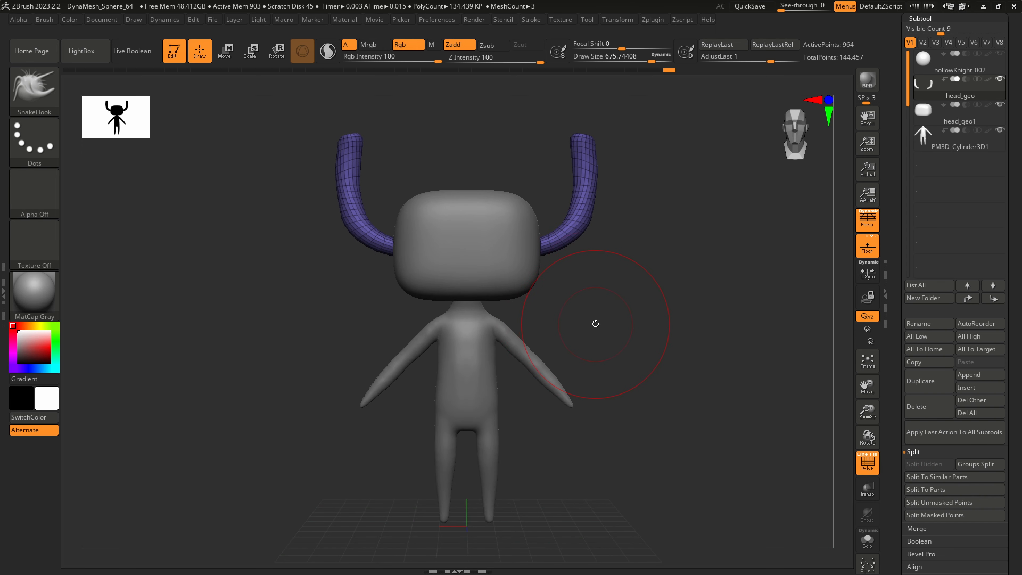
pyautogui.moveTo(559, 269); pyautogui.dragTo(560, 265)
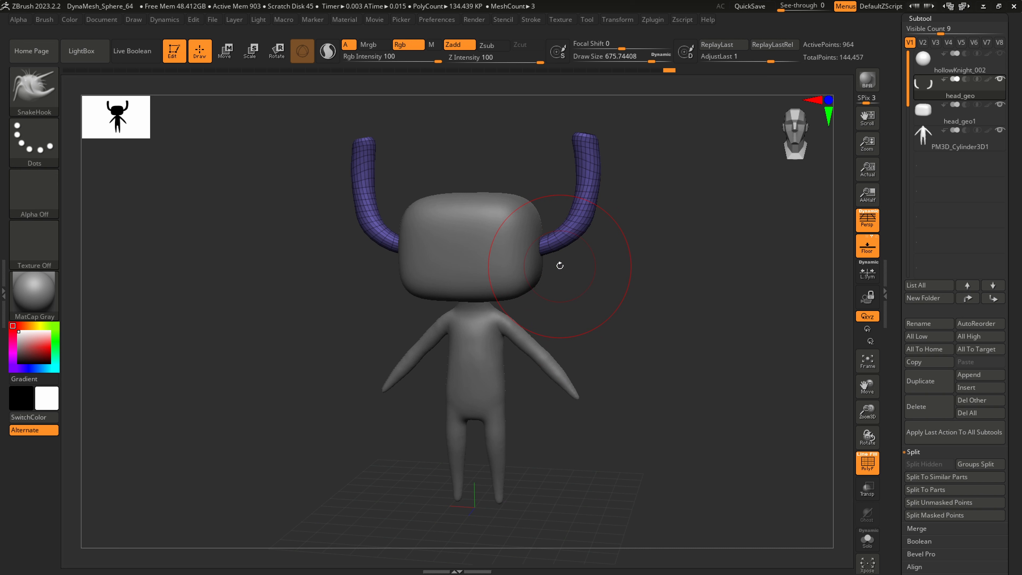
# Rename the horns subtool as horns_geo
pyautogui.click(964, 104)
pyautogui.click(925, 323)
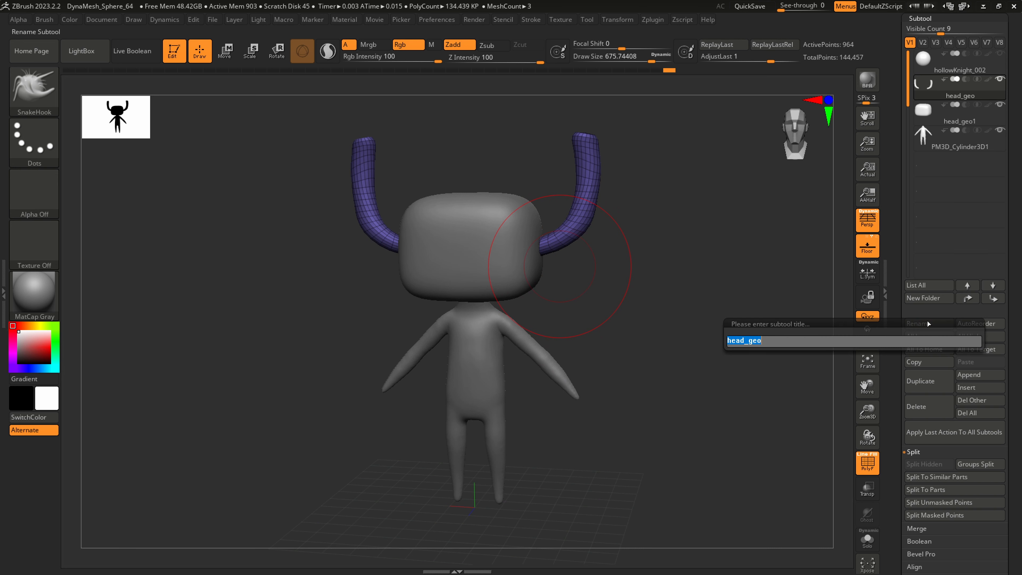
pyautogui.write('horns')
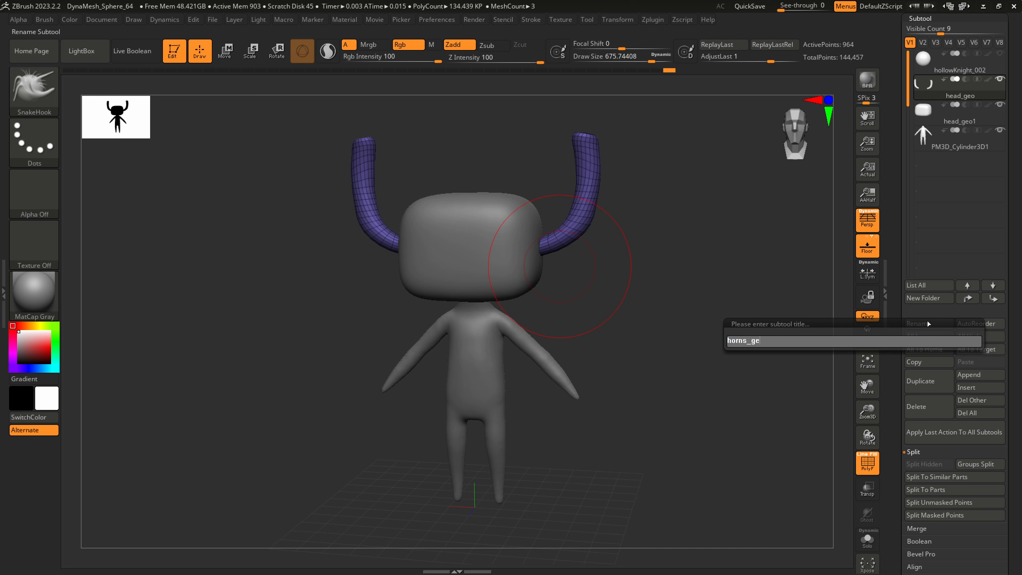
pyautogui.write('_geo')
pyautogui.press('Return')
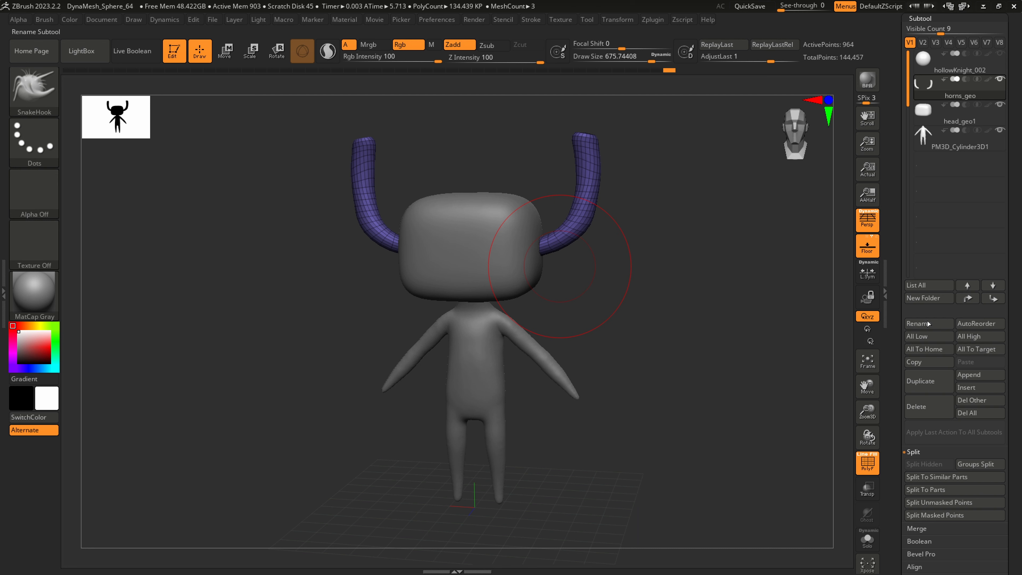
# Select the PM3D_Cylinder3D1 body subtool and rename it as body_geo
pyautogui.click(966, 145)
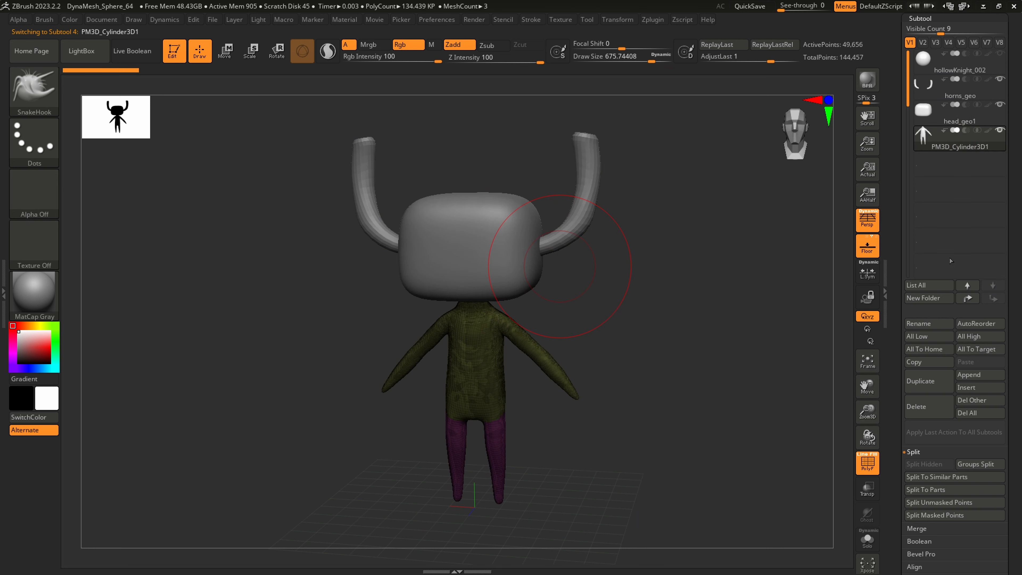
pyautogui.click(928, 323)
pyautogui.write('body_geo')
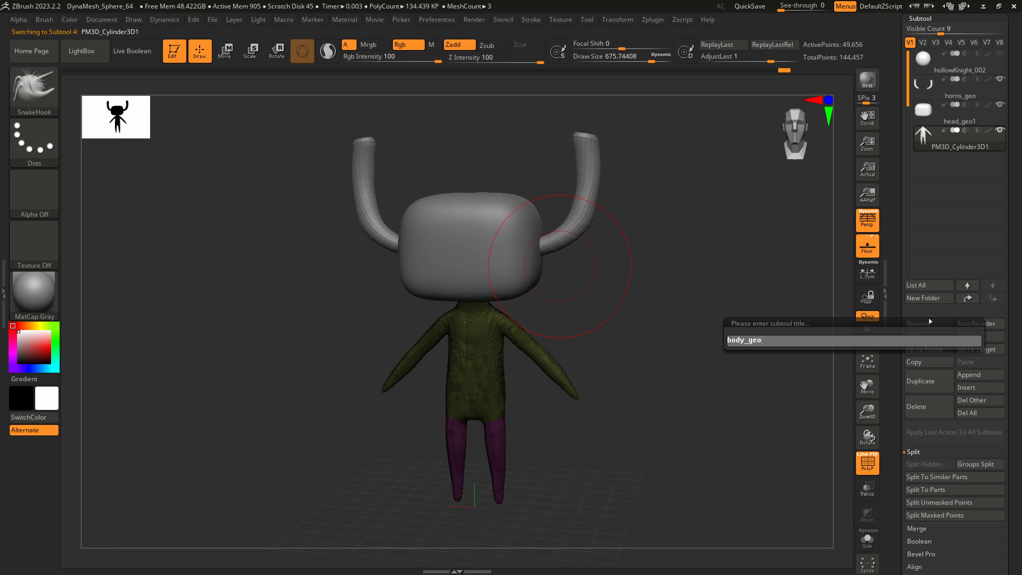
pyautogui.press('Return')
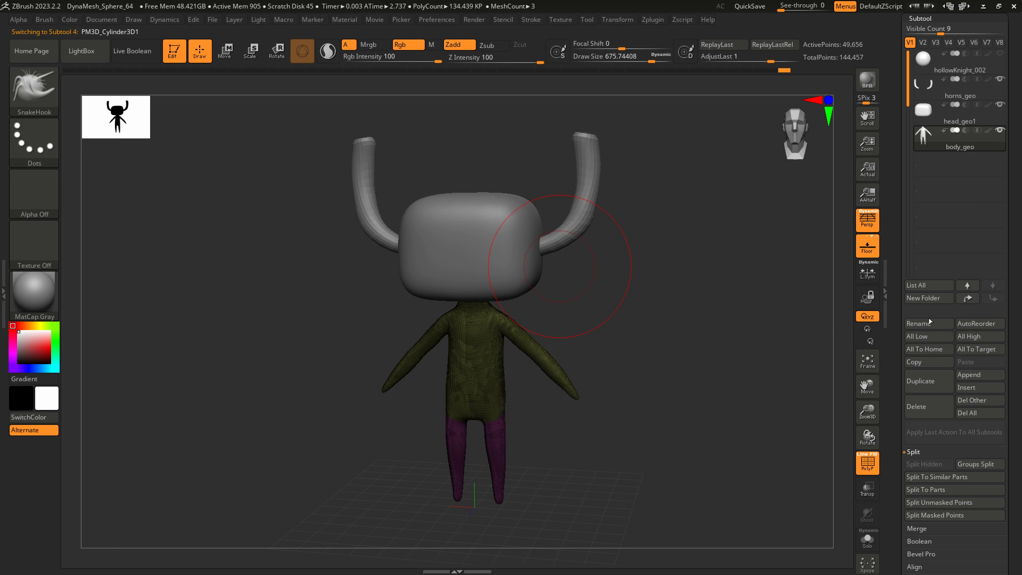
pyautogui.moveTo(582, 344); pyautogui.dragTo(570, 347)
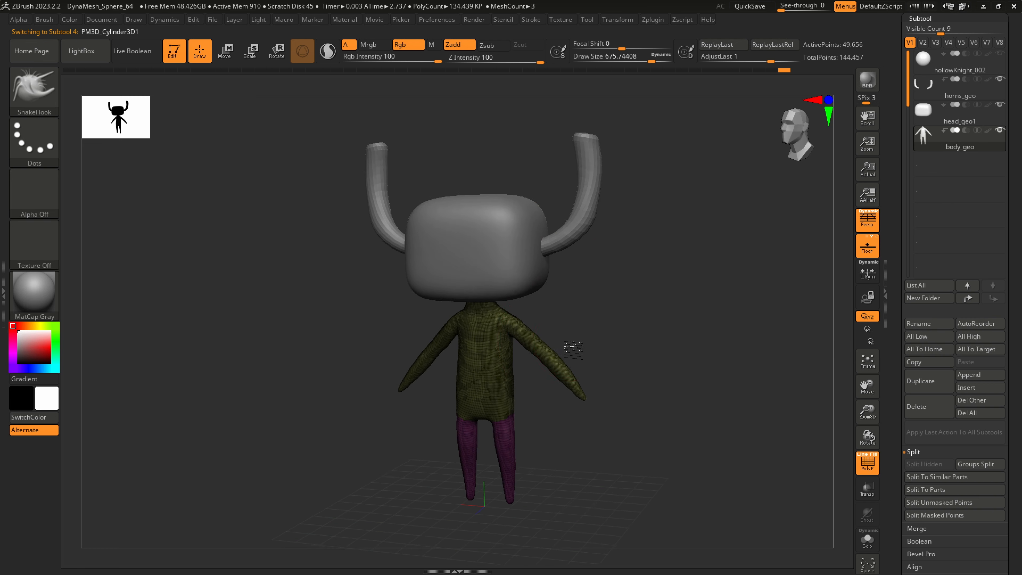
# Reduce the draw size to about 197 and regroup the whole body, including the legs, as a single polygroup
pyautogui.press('ctrl')
pyautogui.moveTo(518, 425)
pyautogui.keyDown('alt'); pyautogui.mouseDown()
pyautogui.moveTo(564, 518)
pyautogui.moveTo(572, 411)
pyautogui.moveTo(564, 417)
pyautogui.mouseUp(); pyautogui.keyUp('alt')
pyautogui.moveTo(571, 420)
pyautogui.keyDown('alt'); pyautogui.mouseDown(button='right')
pyautogui.moveTo(564, 372)
pyautogui.moveTo(610, 471)
pyautogui.moveTo(579, 417)
pyautogui.moveTo(534, 370)
pyautogui.mouseUp(button='right'); pyautogui.keyUp('alt')
pyautogui.press('s')
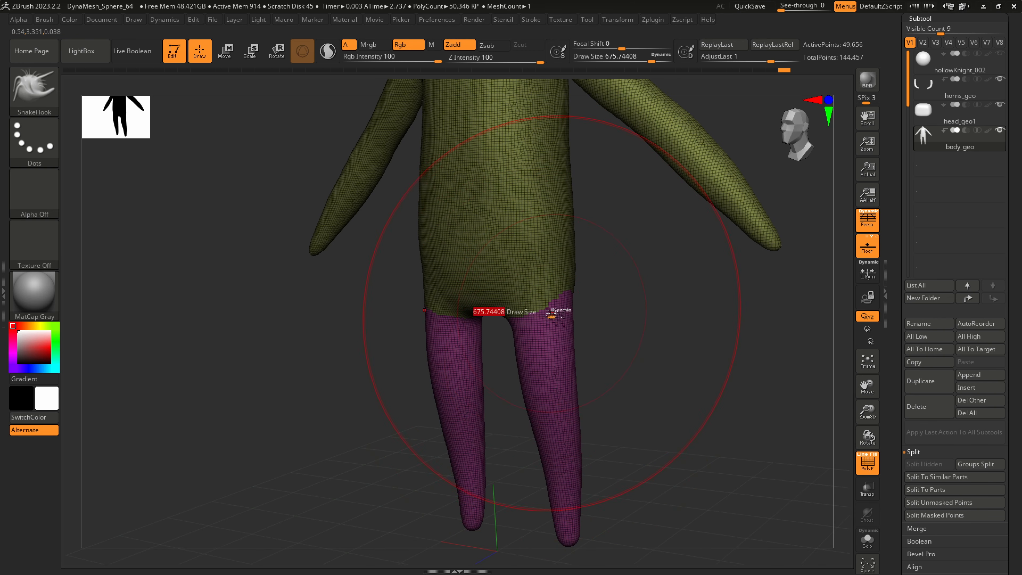
pyautogui.moveTo(554, 314); pyautogui.dragTo(519, 317)
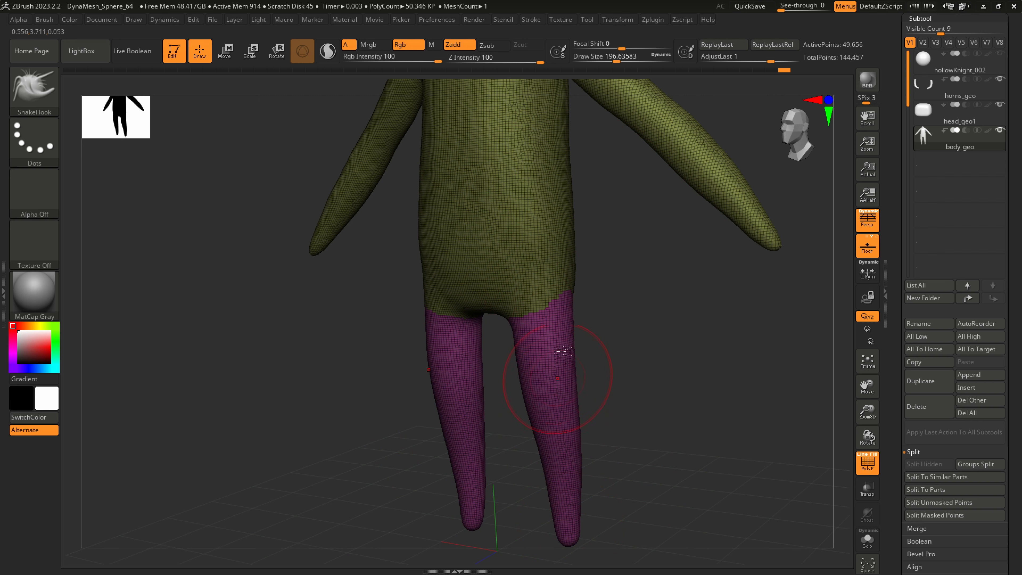
pyautogui.keyDown('alt'); pyautogui.moveTo(604, 398); pyautogui.dragTo(572, 377, button='right'); pyautogui.keyUp('alt')
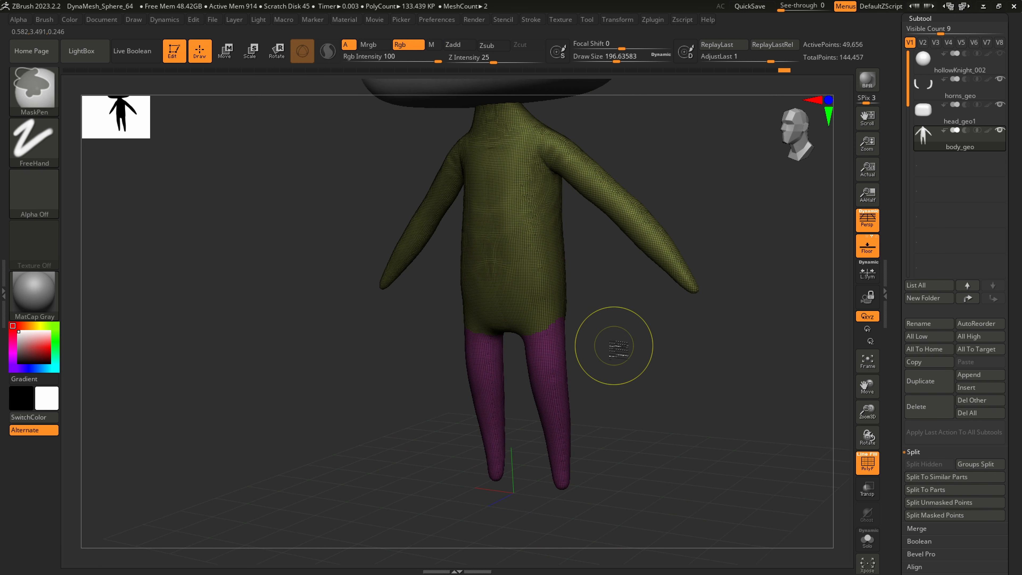
pyautogui.hotkey('ctrl', 'w')
pyautogui.moveTo(625, 350)
pyautogui.mouseDown(button='right')
pyautogui.moveTo(560, 390)
pyautogui.moveTo(547, 384)
pyautogui.mouseUp(button='right')
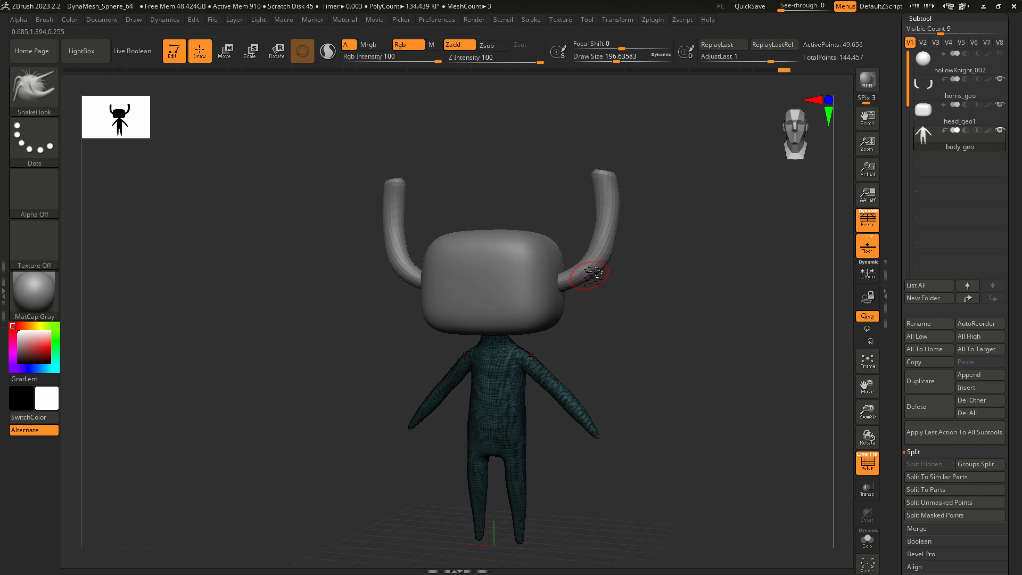
# Select the horns subtool, hide the polyframe and subdivide the horns up to subdivision level 4
pyautogui.keyDown('alt'); pyautogui.click(601, 266); pyautogui.keyUp('alt')
pyautogui.press('ctrl')
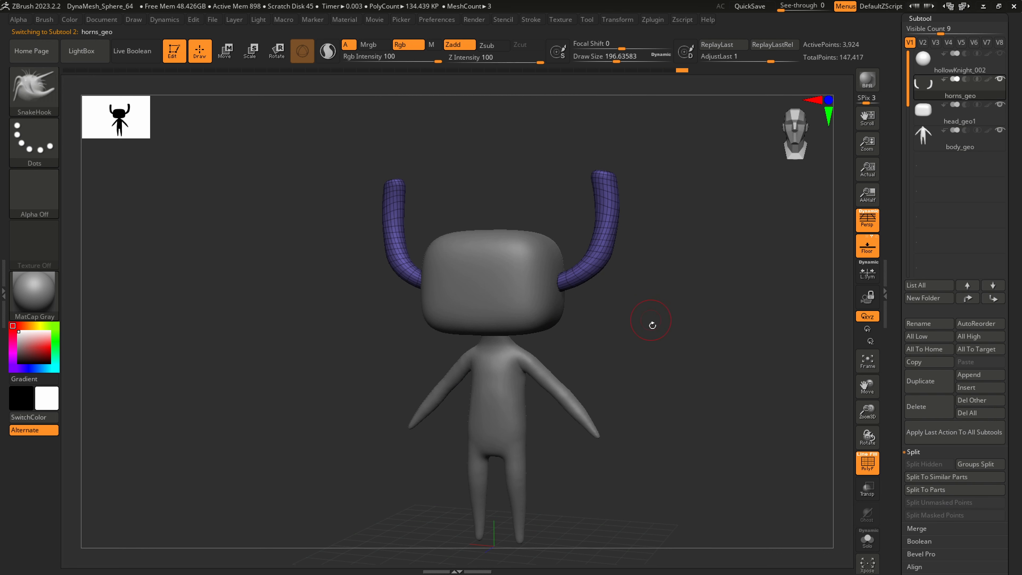
pyautogui.hotkey('shift', 'f')
pyautogui.press('f')
pyautogui.moveTo(623, 343)
pyautogui.keyDown('alt'); pyautogui.mouseDown()
pyautogui.moveTo(614, 304)
pyautogui.moveTo(598, 338)
pyautogui.moveTo(580, 343)
pyautogui.mouseUp(); pyautogui.keyUp('alt')
pyautogui.hotkey('ctrl', 'z')
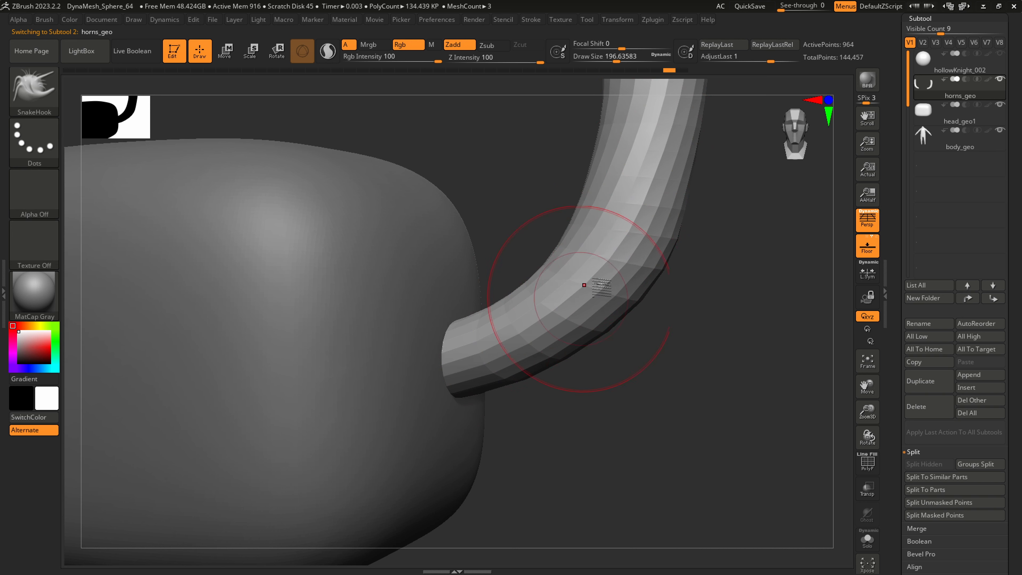
pyautogui.keyDown('alt'); pyautogui.moveTo(561, 370); pyautogui.dragTo(442, 359); pyautogui.keyUp('alt')
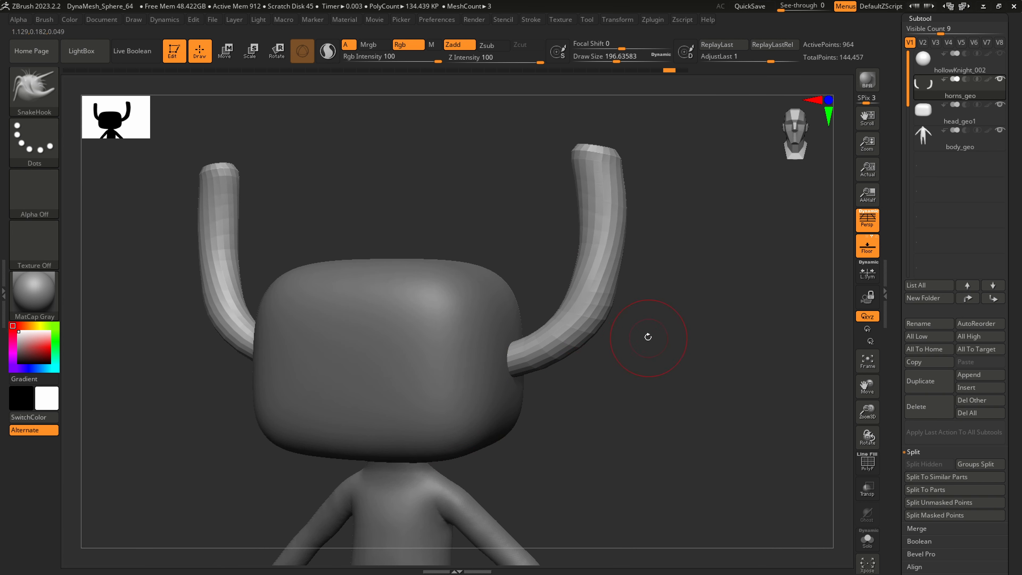
pyautogui.press('ctrl')
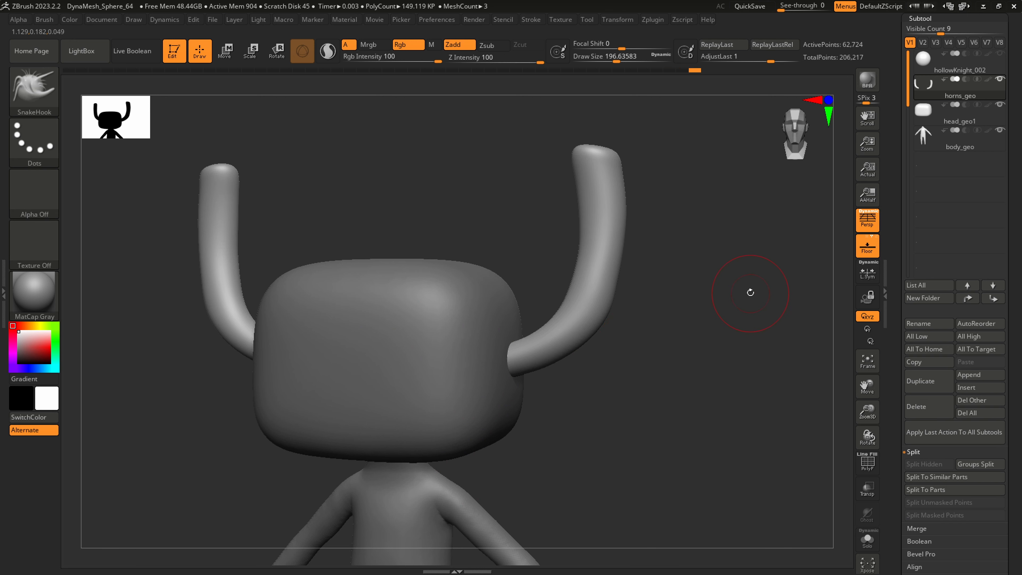
# Delete the lower subdivision levels of the horns in the geometry settings
pyautogui.click(925, 18)
pyautogui.click(925, 31)
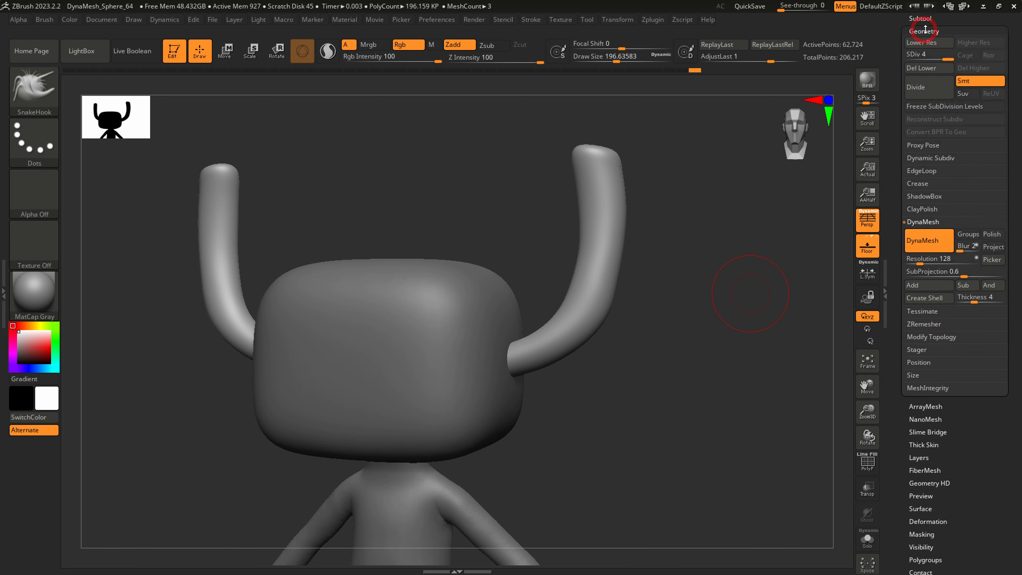
pyautogui.moveTo(956, 19); pyautogui.dragTo(953, 12)
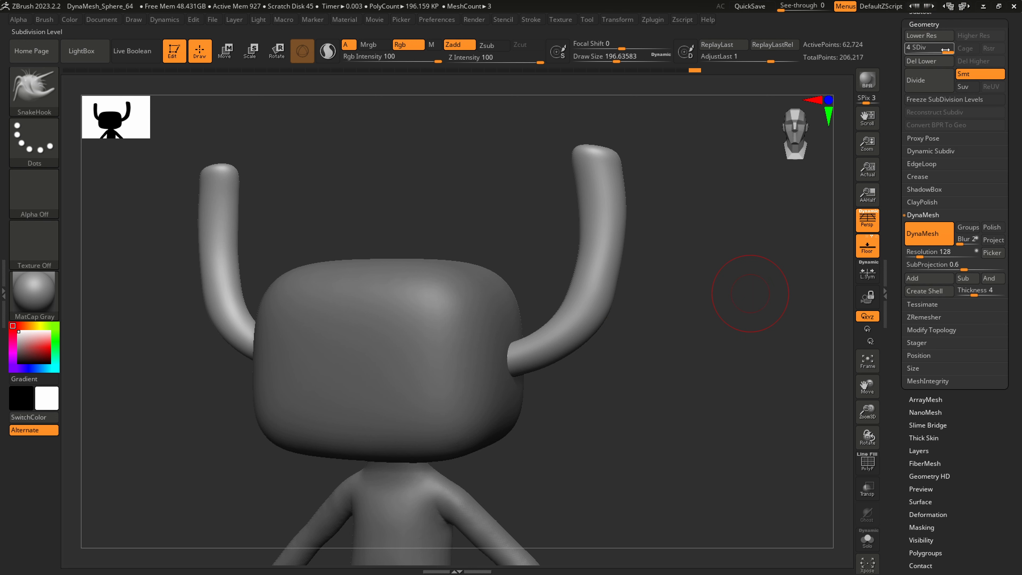
pyautogui.click(933, 61)
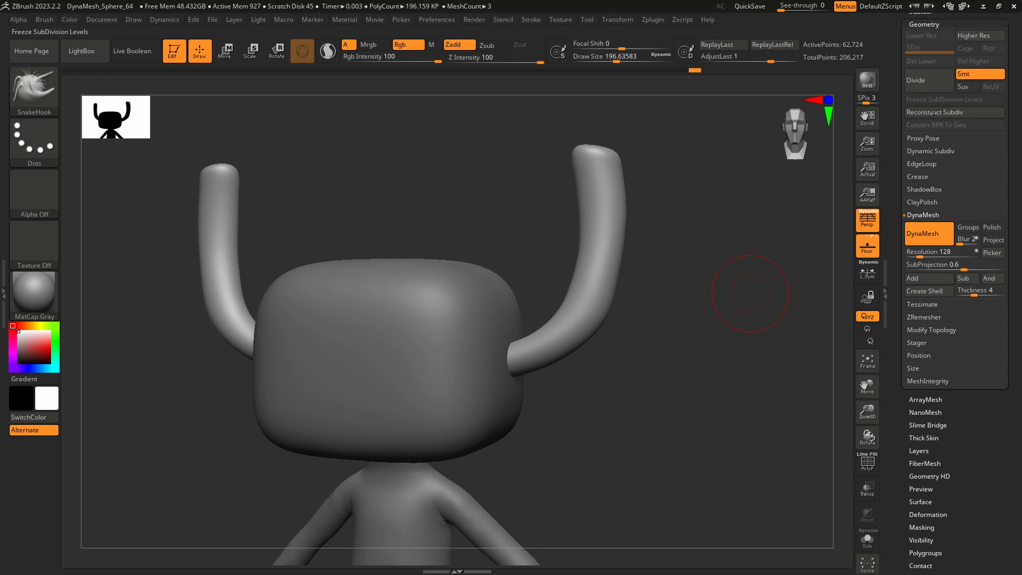
# Remesh the horns with DynaMesh at resolution 128 and compare the topology before and after with the polyframe shown
pyautogui.keyDown('ctrl'); pyautogui.moveTo(644, 426); pyautogui.dragTo(630, 461); pyautogui.keyUp('ctrl')
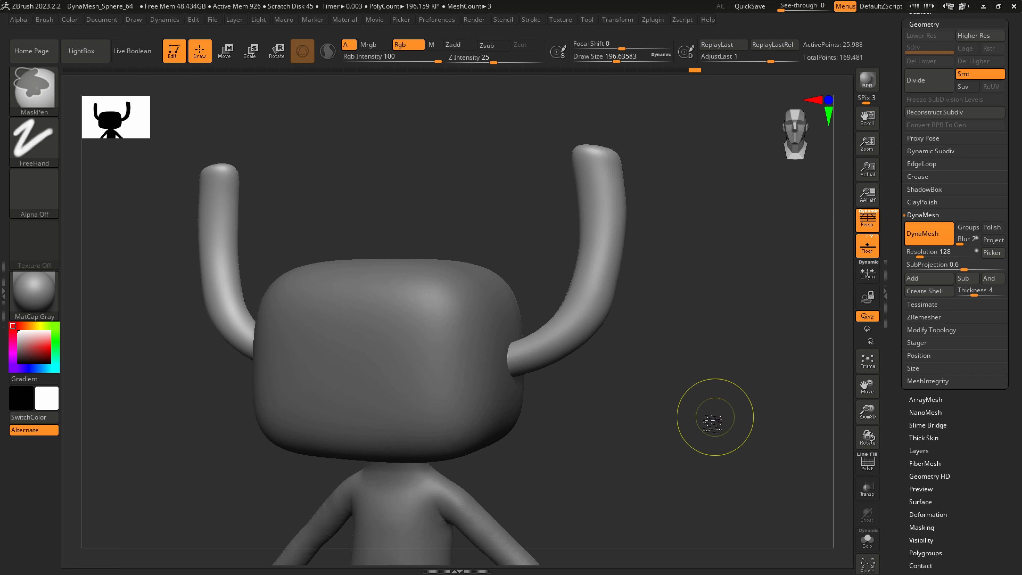
pyautogui.keyDown('ctrl'); pyautogui.moveTo(692, 388); pyautogui.dragTo(618, 479); pyautogui.keyUp('ctrl')
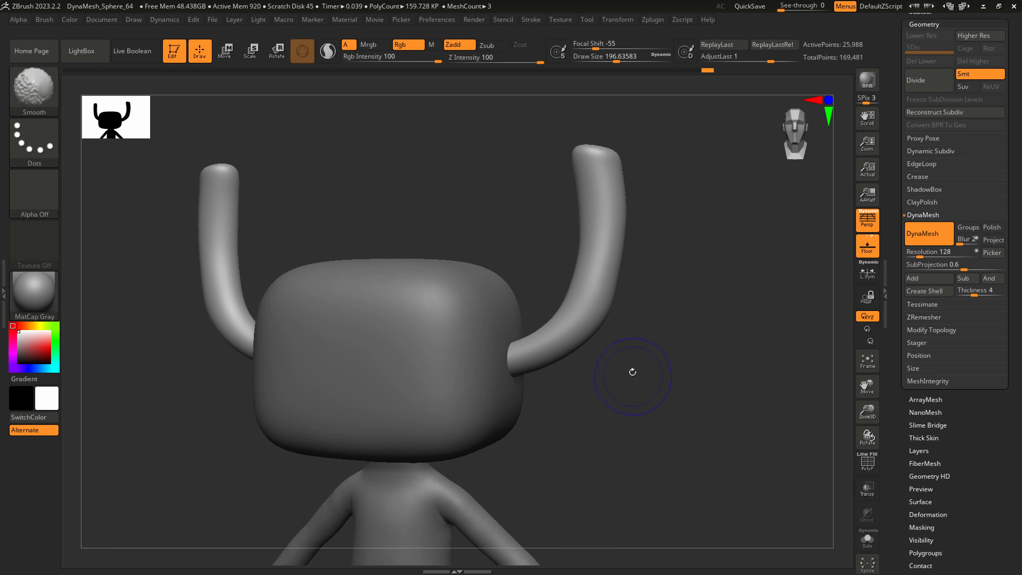
pyautogui.keyDown('alt'); pyautogui.click(606, 297); pyautogui.keyUp('alt')
pyautogui.hotkey('shift', 'f')
pyautogui.moveTo(684, 322)
pyautogui.keyDown('alt'); pyautogui.mouseDown()
pyautogui.moveTo(604, 403)
pyautogui.moveTo(502, 411)
pyautogui.mouseUp(); pyautogui.keyUp('alt')
pyautogui.press('f')
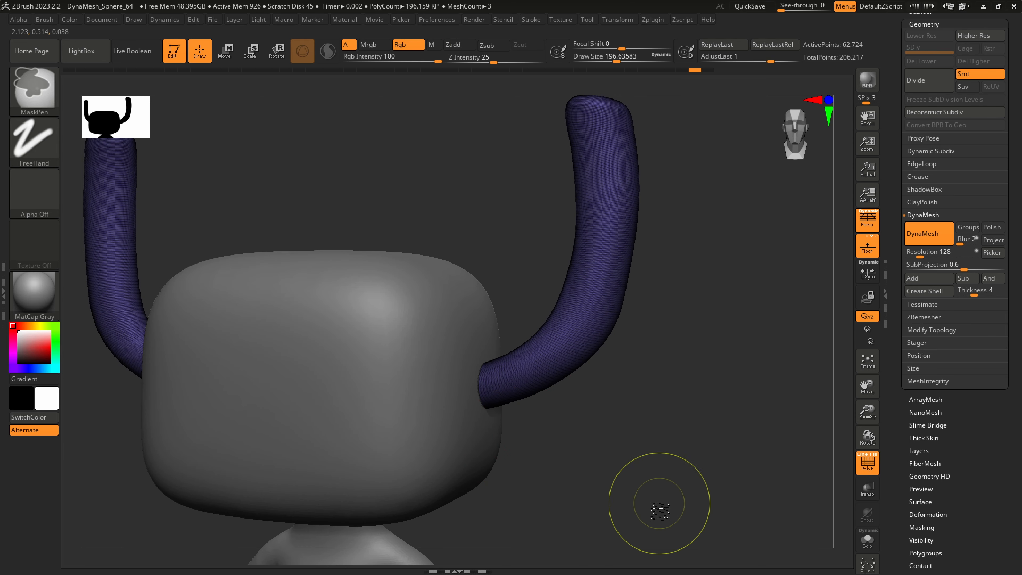
pyautogui.keyDown('ctrl'); pyautogui.moveTo(653, 518); pyautogui.dragTo(767, 389); pyautogui.keyUp('ctrl')
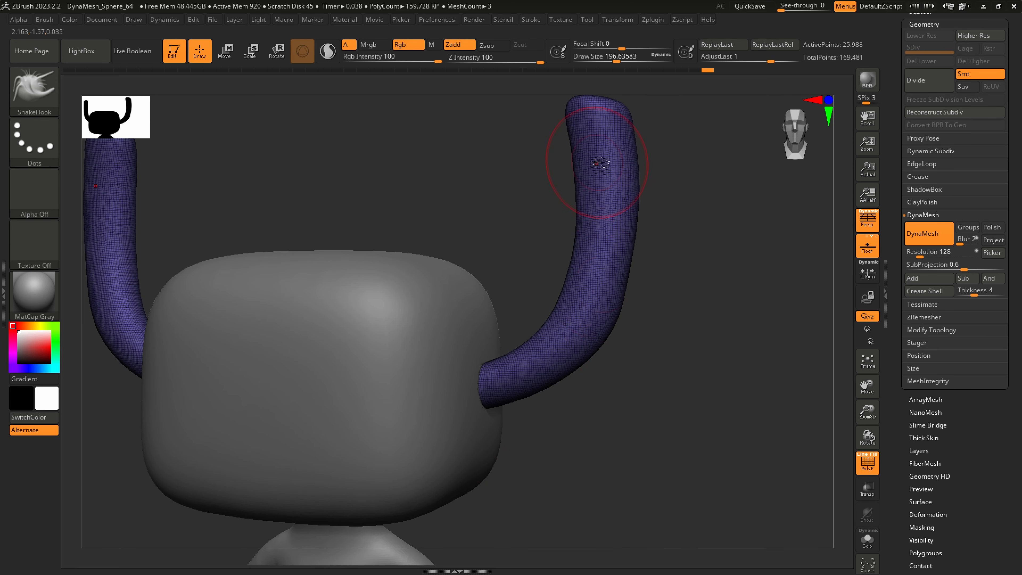
# Sculpt uneven points on the horn tips with the SnakeHook brush at draw sizes of about 80 and 62
pyautogui.moveTo(596, 164)
pyautogui.mouseDown(button='right')
pyautogui.moveTo(589, 293)
pyautogui.moveTo(587, 237)
pyautogui.mouseUp(button='right')
pyautogui.press('s')
pyautogui.moveTo(586, 237); pyautogui.dragTo(556, 240)
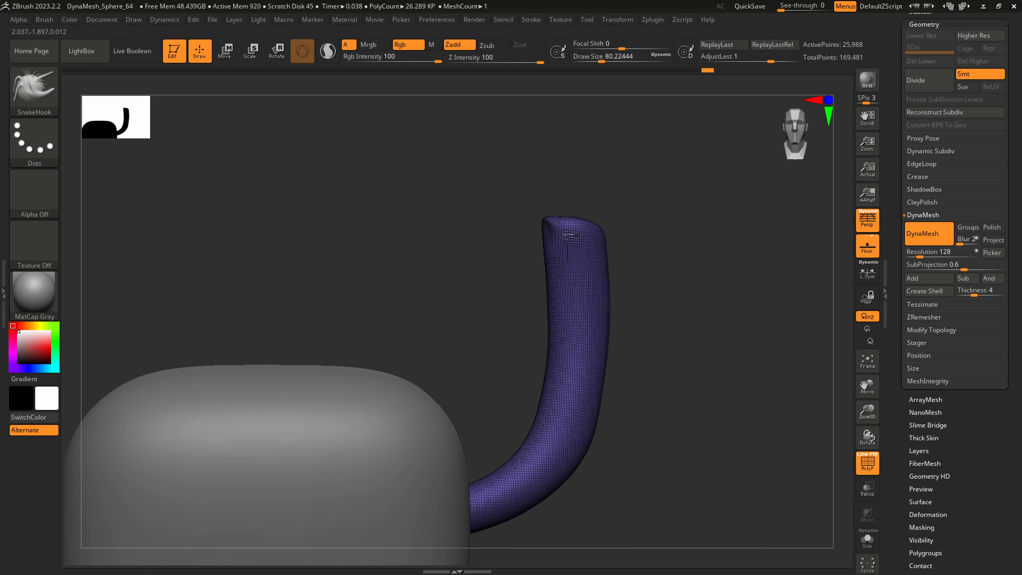
pyautogui.moveTo(581, 241)
pyautogui.mouseDown(button='right')
pyautogui.moveTo(590, 229)
pyautogui.moveTo(594, 237)
pyautogui.mouseUp(button='right')
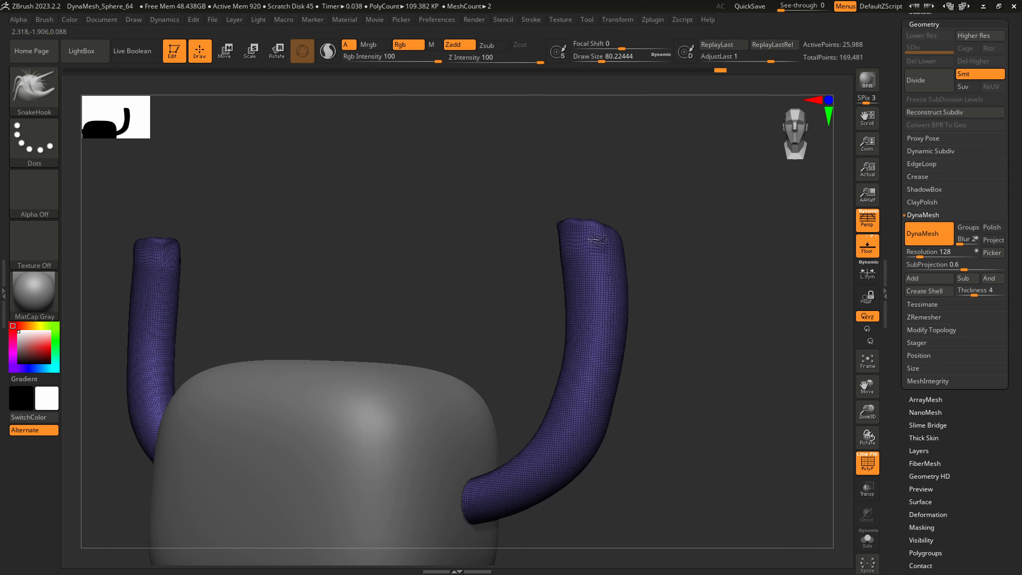
pyautogui.press('s')
pyautogui.moveTo(612, 229); pyautogui.dragTo(605, 229)
pyautogui.moveTo(606, 238)
pyautogui.mouseDown(button='right')
pyautogui.moveTo(644, 230)
pyautogui.moveTo(644, 255)
pyautogui.moveTo(654, 239)
pyautogui.moveTo(604, 236)
pyautogui.moveTo(575, 274)
pyautogui.moveTo(651, 377)
pyautogui.mouseUp(button='right')
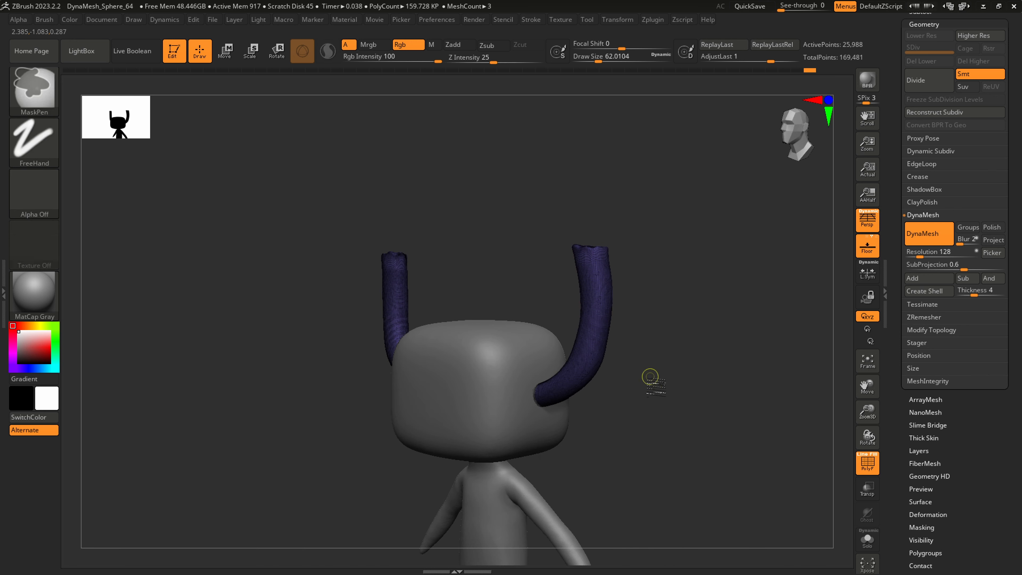
# Remesh the sculpted horns with DynaMesh and adjust their overall shape using SnakeHook at a draw size of about 508
pyautogui.keyDown('ctrl'); pyautogui.moveTo(650, 377); pyautogui.dragTo(668, 394); pyautogui.keyUp('ctrl')
pyautogui.moveTo(664, 396)
pyautogui.mouseDown(button='right')
pyautogui.moveTo(609, 411)
pyautogui.moveTo(639, 438)
pyautogui.moveTo(563, 418)
pyautogui.moveTo(551, 393)
pyautogui.mouseUp(button='right')
pyautogui.press('s')
pyautogui.moveTo(582, 231); pyautogui.dragTo(626, 231)
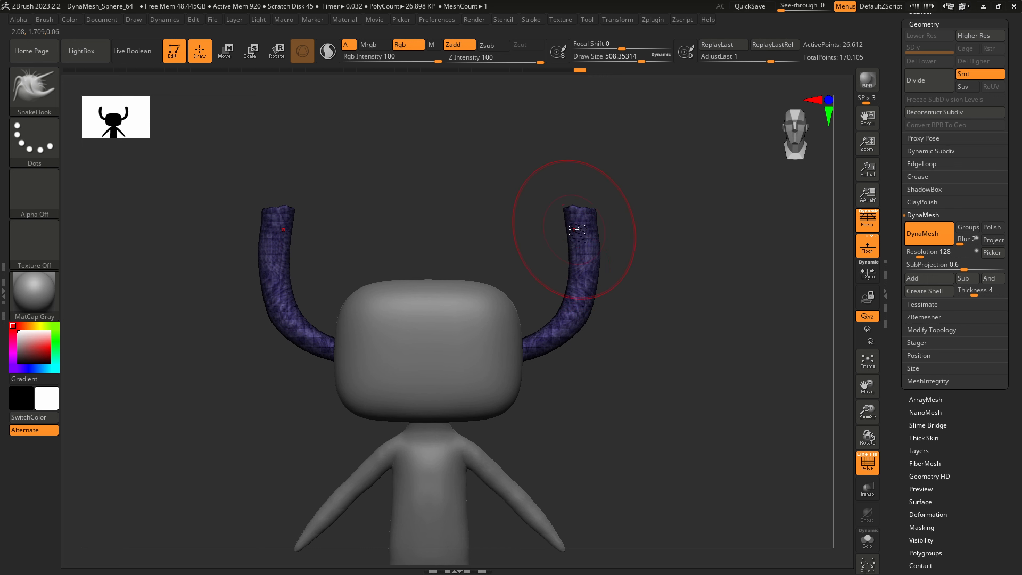
pyautogui.press('shift')
pyautogui.keyDown('shift'); pyautogui.moveTo(538, 356); pyautogui.dragTo(518, 377); pyautogui.keyUp('shift')
pyautogui.keyDown('alt'); pyautogui.moveTo(549, 452); pyautogui.dragTo(558, 381, button='right'); pyautogui.keyUp('alt')
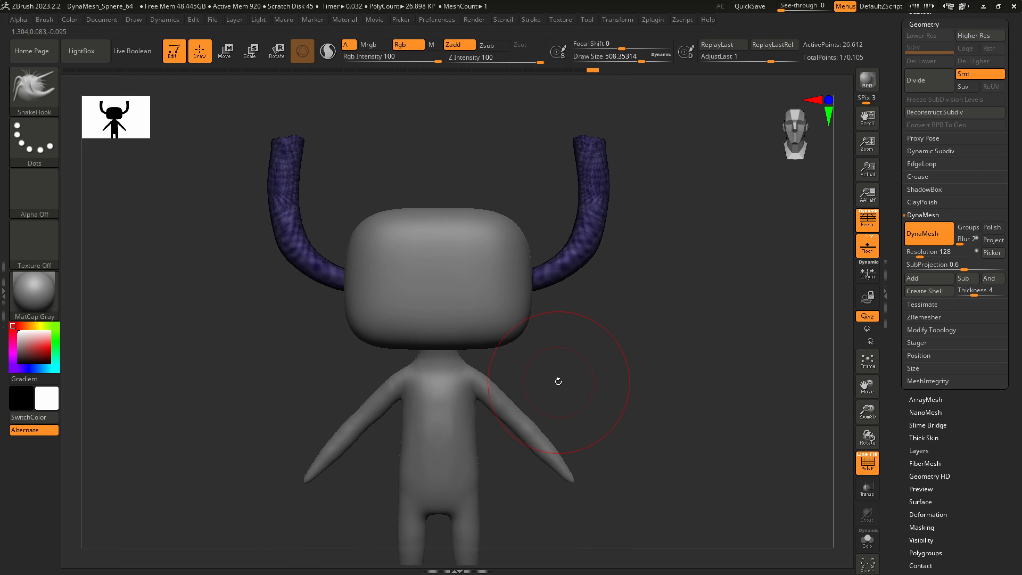
# Select the head_geo1 subtool, hide its polyframe and reduce the draw size to about 54
pyautogui.moveTo(1019, 95); pyautogui.dragTo(1002, 176)
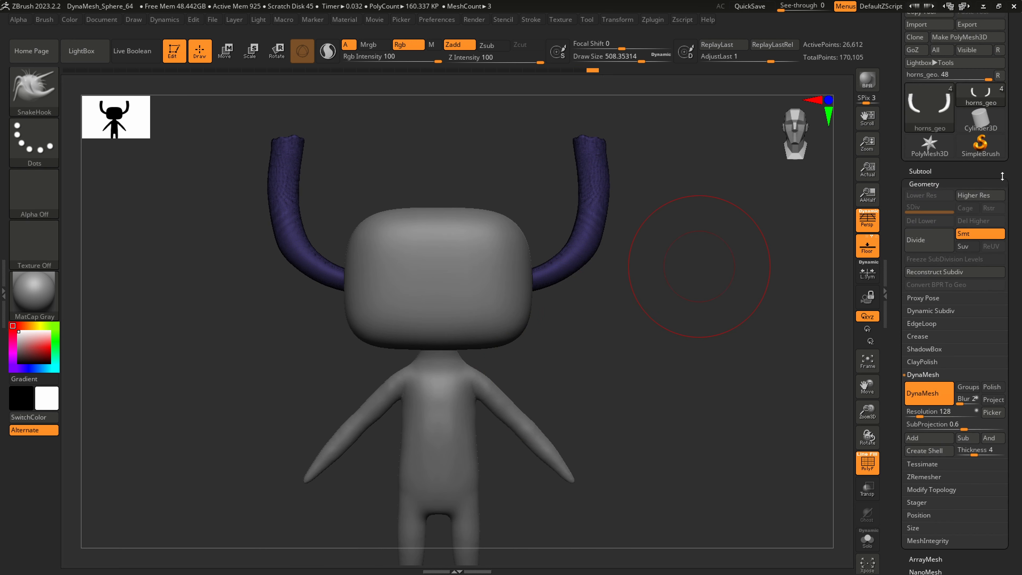
pyautogui.click(921, 171)
pyautogui.click(964, 121)
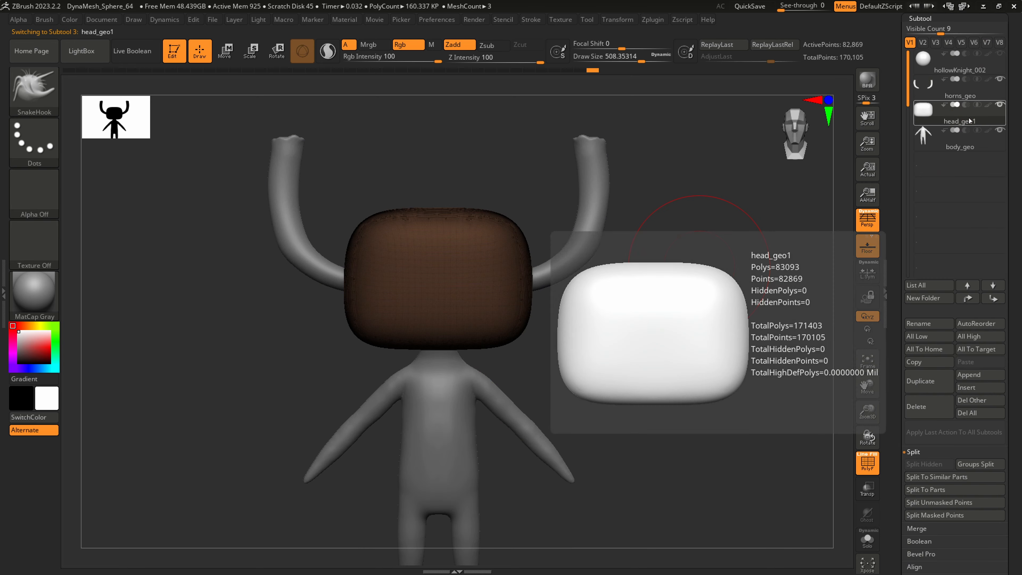
pyautogui.moveTo(782, 5)
pyautogui.mouseDown()
pyautogui.moveTo(809, 8)
pyautogui.moveTo(774, 8)
pyautogui.mouseUp()
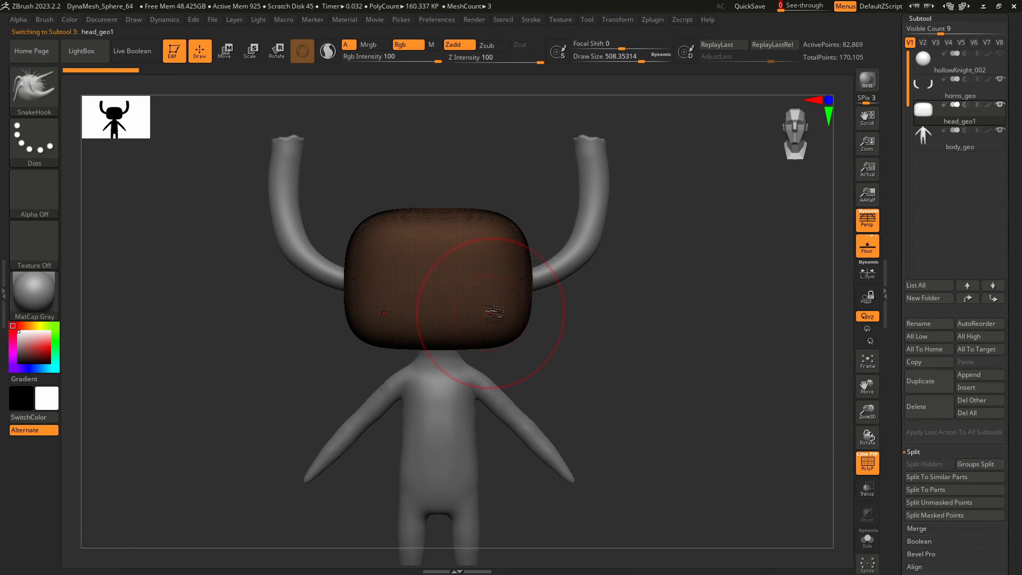
pyautogui.keyDown('ctrl'); pyautogui.moveTo(490, 313); pyautogui.dragTo(527, 395, button='right'); pyautogui.keyUp('ctrl')
pyautogui.press('s')
pyautogui.moveTo(590, 394); pyautogui.dragTo(575, 396)
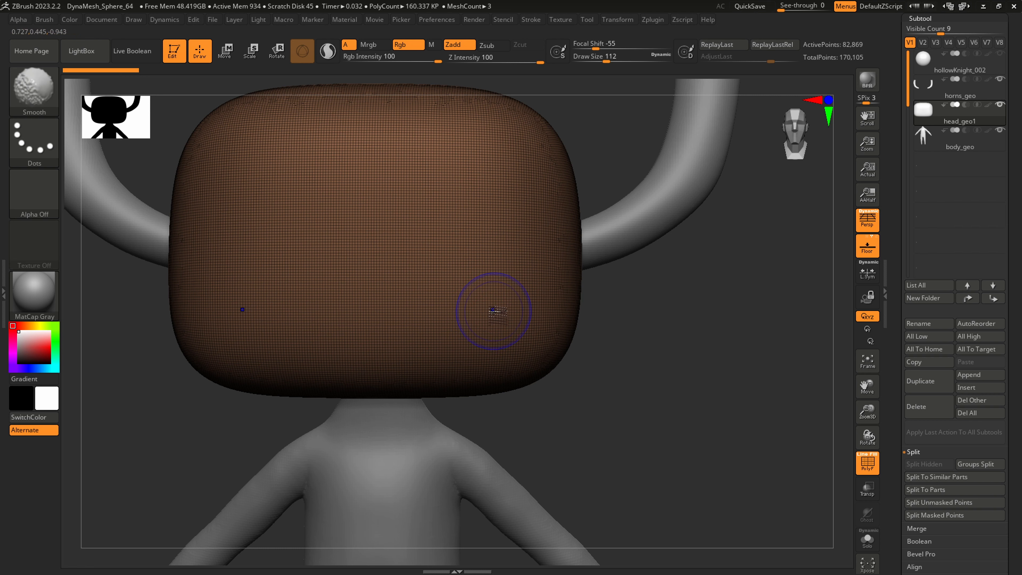
pyautogui.hotkey('shift', 'f')
pyautogui.press('s')
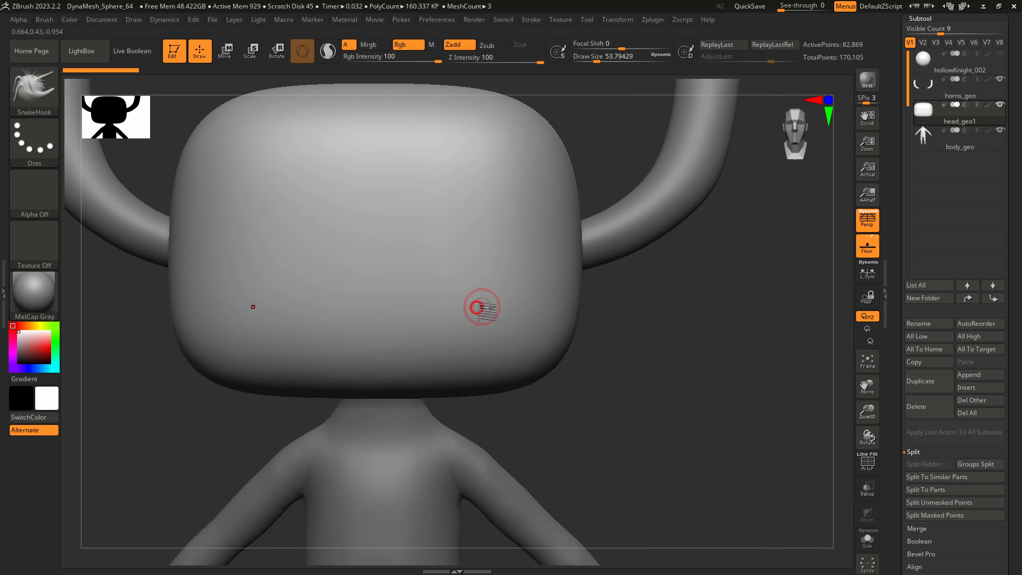
# Paint symmetrical masks for two large rounded-rectangle eyes on the lower front of the head and clean up their edges
pyautogui.press('ctrl')
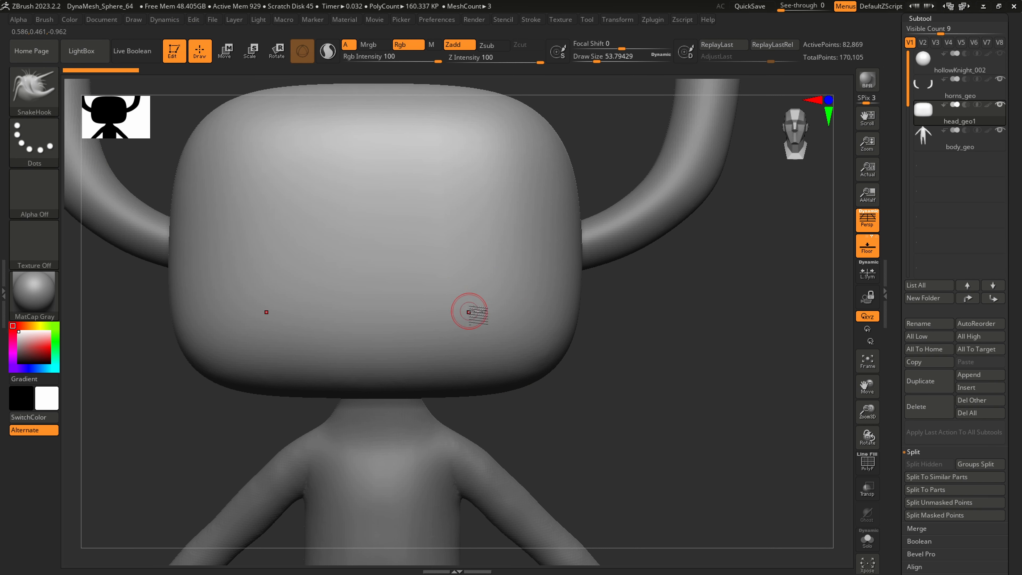
pyautogui.keyDown('ctrl'); pyautogui.click(456, 295); pyautogui.keyUp('ctrl')
pyautogui.moveTo(459, 307)
pyautogui.keyDown('ctrl'); pyautogui.mouseDown()
pyautogui.moveTo(470, 326)
pyautogui.moveTo(504, 330)
pyautogui.moveTo(526, 314)
pyautogui.moveTo(532, 278)
pyautogui.moveTo(454, 282)
pyautogui.moveTo(451, 318)
pyautogui.moveTo(511, 300)
pyautogui.moveTo(504, 317)
pyautogui.mouseUp(); pyautogui.keyUp('ctrl')
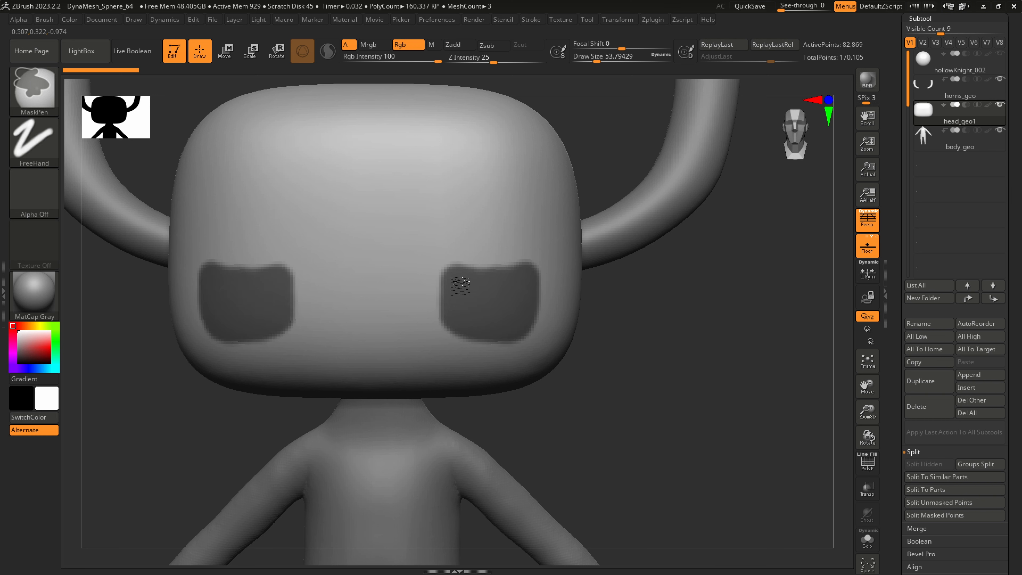
pyautogui.moveTo(452, 277)
pyautogui.keyDown('ctrl'); pyautogui.mouseDown()
pyautogui.moveTo(439, 322)
pyautogui.moveTo(474, 327)
pyautogui.mouseUp(); pyautogui.keyUp('ctrl')
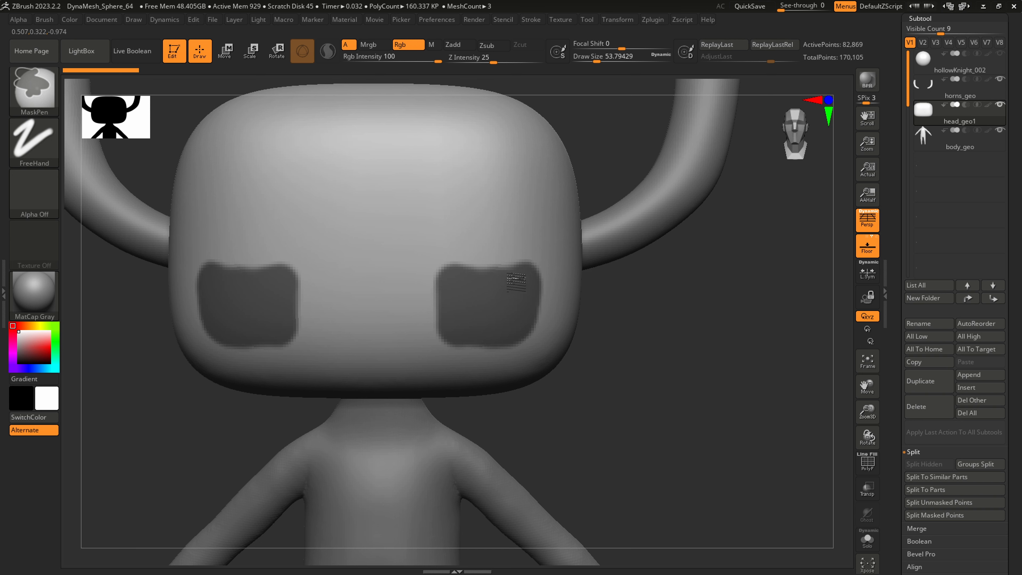
pyautogui.keyDown('ctrl'); pyautogui.moveTo(516, 282); pyautogui.dragTo(438, 264); pyautogui.keyUp('ctrl')
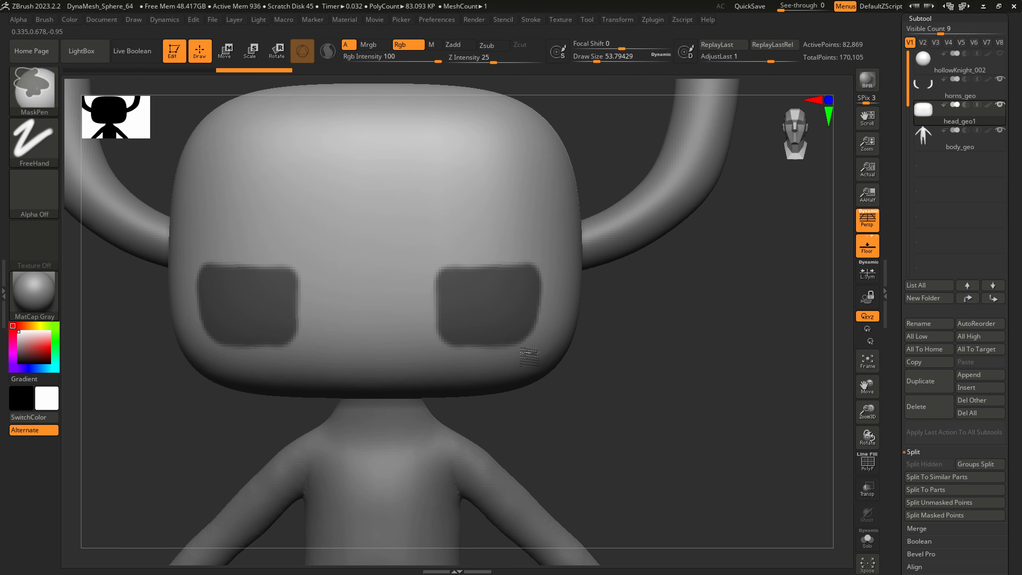
pyautogui.moveTo(562, 333)
pyautogui.mouseDown(button='right')
pyautogui.moveTo(499, 333)
pyautogui.moveTo(570, 339)
pyautogui.mouseUp(button='right')
# Check the eye masks from several angles, show the polyframe and convert the masked eye areas into their own polygroup
pyautogui.moveTo(525, 388); pyautogui.dragTo(553, 394, button='right')
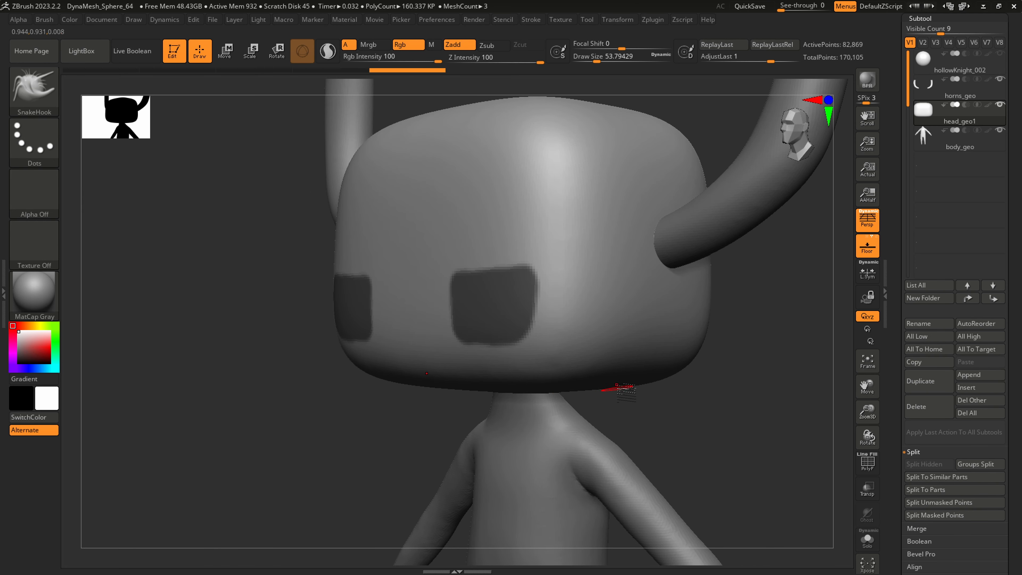
pyautogui.moveTo(617, 384); pyautogui.dragTo(644, 397, button='right')
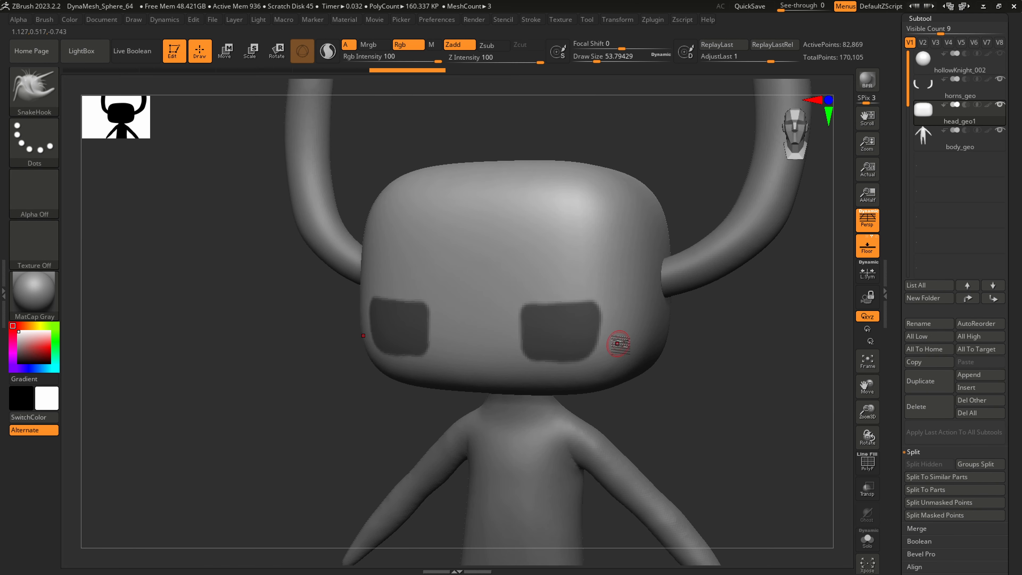
pyautogui.keyDown('ctrl'); pyautogui.moveTo(617, 343); pyautogui.dragTo(617, 372, button='right'); pyautogui.keyUp('ctrl')
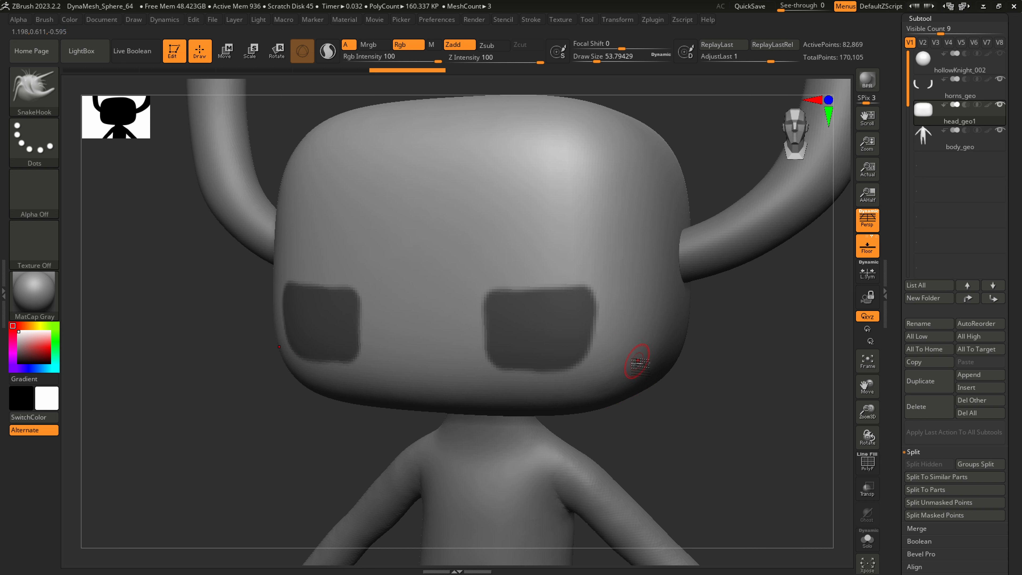
pyautogui.hotkey('shift', 'f')
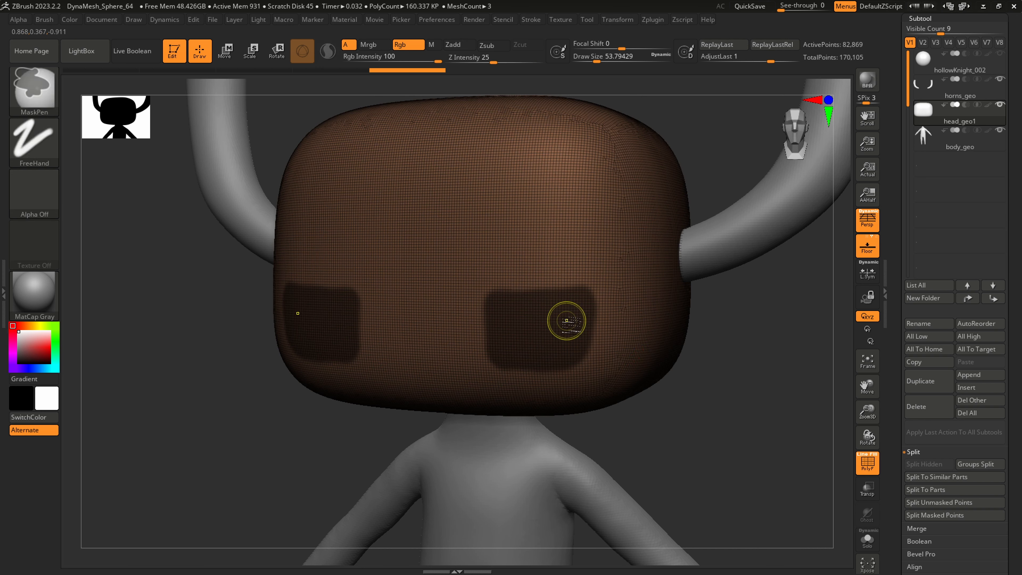
pyautogui.hotkey('ctrl', 'w')
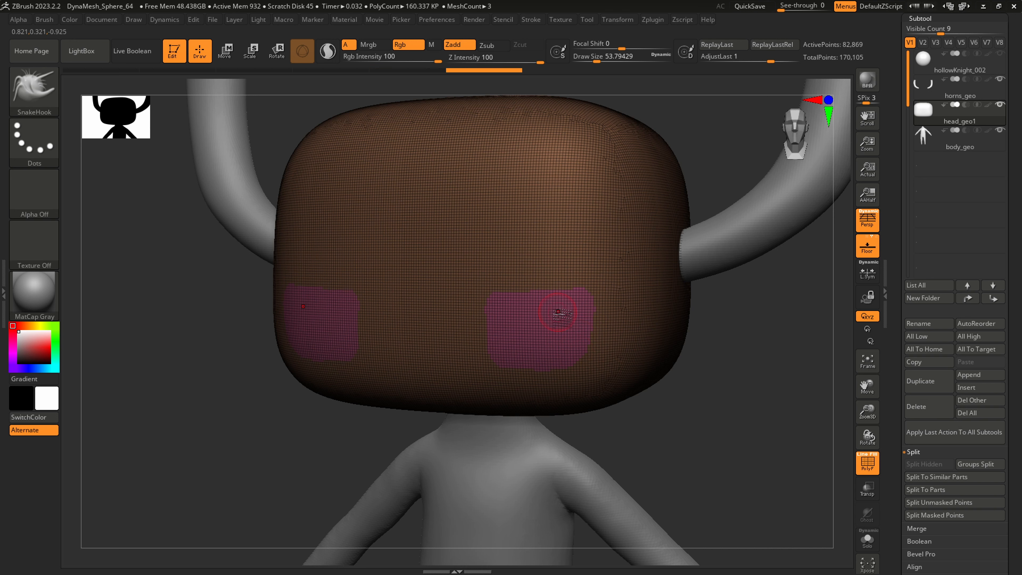
pyautogui.keyDown('ctrl'); pyautogui.moveTo(558, 312); pyautogui.dragTo(566, 345, button='right'); pyautogui.keyUp('ctrl')
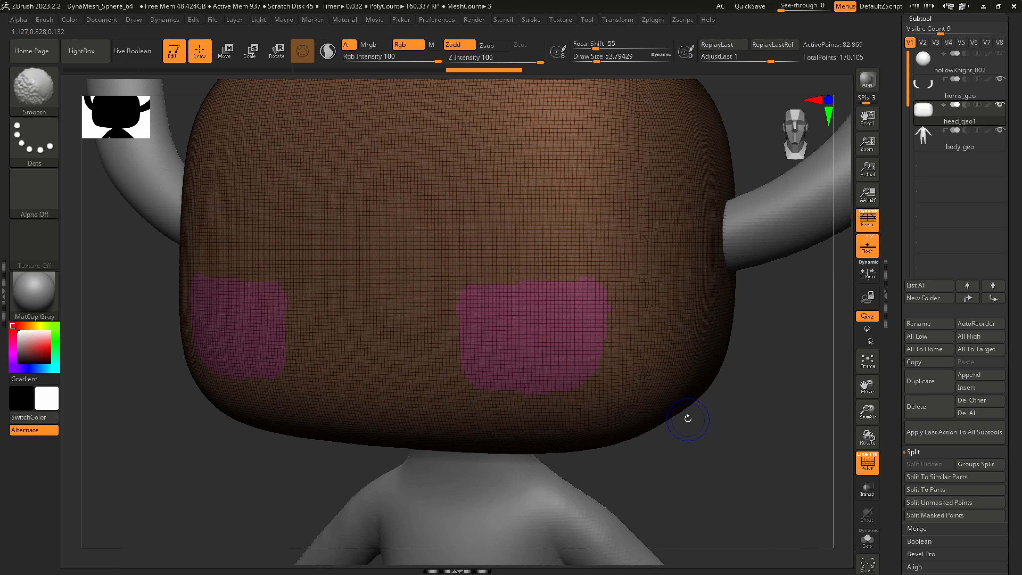
# Check the eye polygroup by isolating it, inverting the visibility and restoring the whole head
pyautogui.hotkey('shift', 'f')
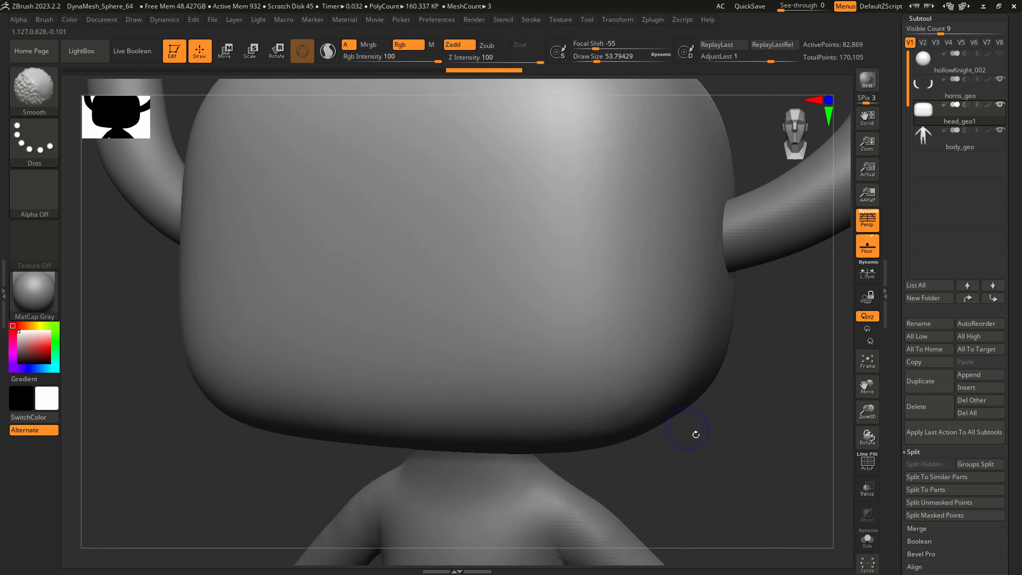
pyautogui.keyDown('ctrl'); pyautogui.keyDown('shift'); pyautogui.click(710, 432); pyautogui.keyUp('shift'); pyautogui.keyUp('ctrl')
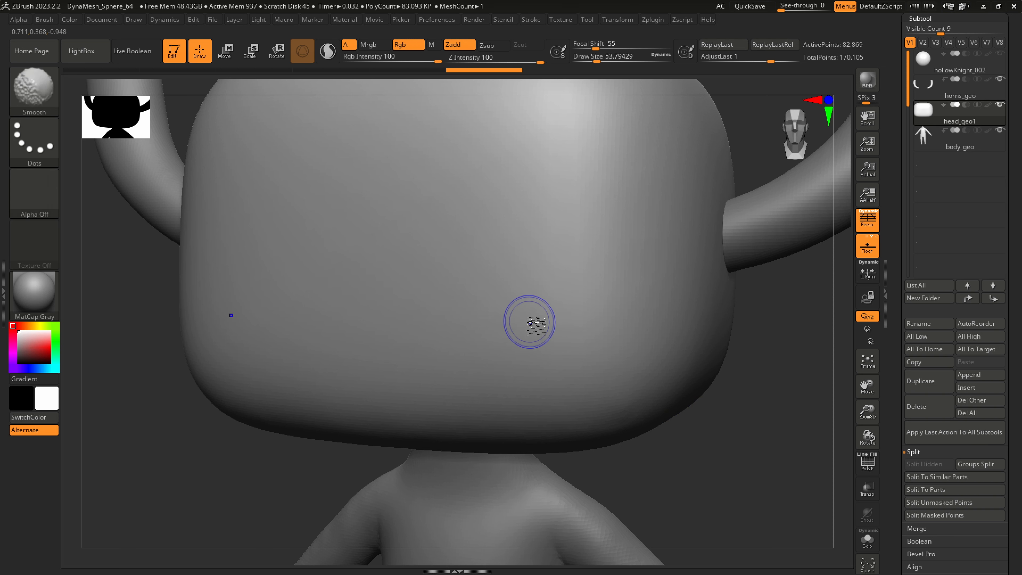
pyautogui.hotkey('shift', 'f')
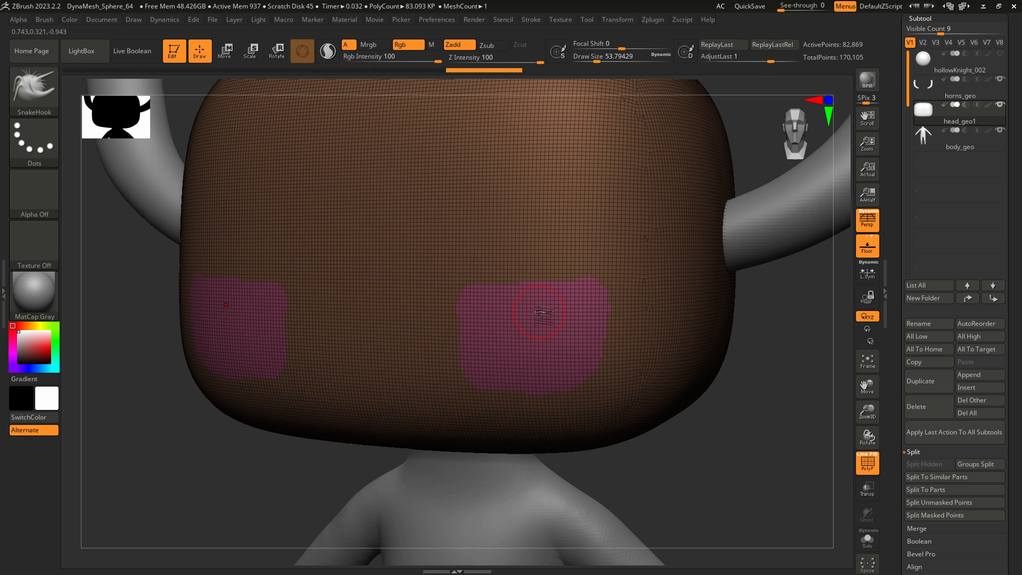
pyautogui.keyDown('ctrl'); pyautogui.keyDown('shift'); pyautogui.click(551, 312); pyautogui.keyUp('shift'); pyautogui.keyUp('ctrl')
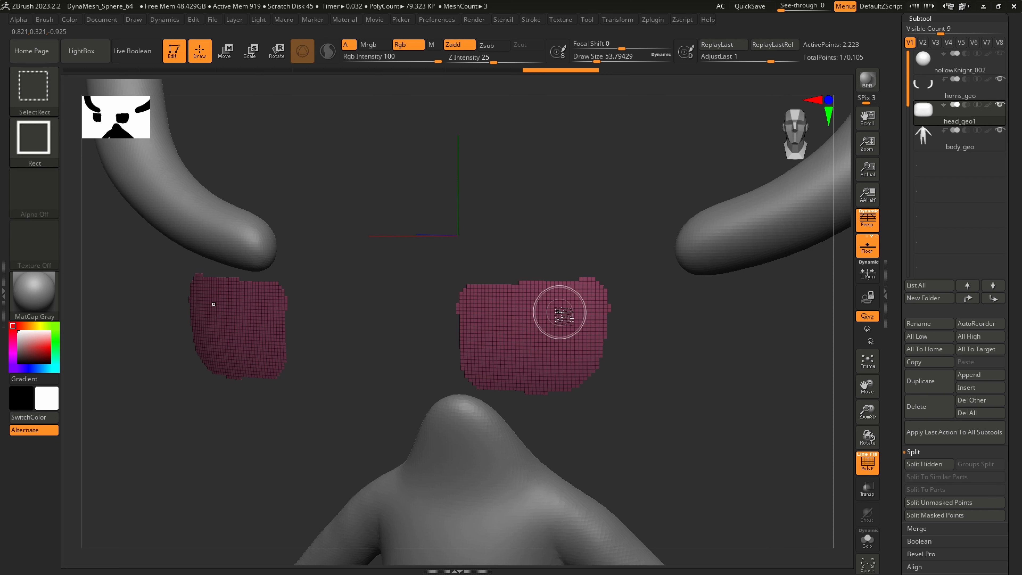
pyautogui.keyDown('ctrl'); pyautogui.keyDown('shift'); pyautogui.moveTo(676, 448); pyautogui.dragTo(707, 446); pyautogui.keyUp('shift'); pyautogui.keyUp('ctrl')
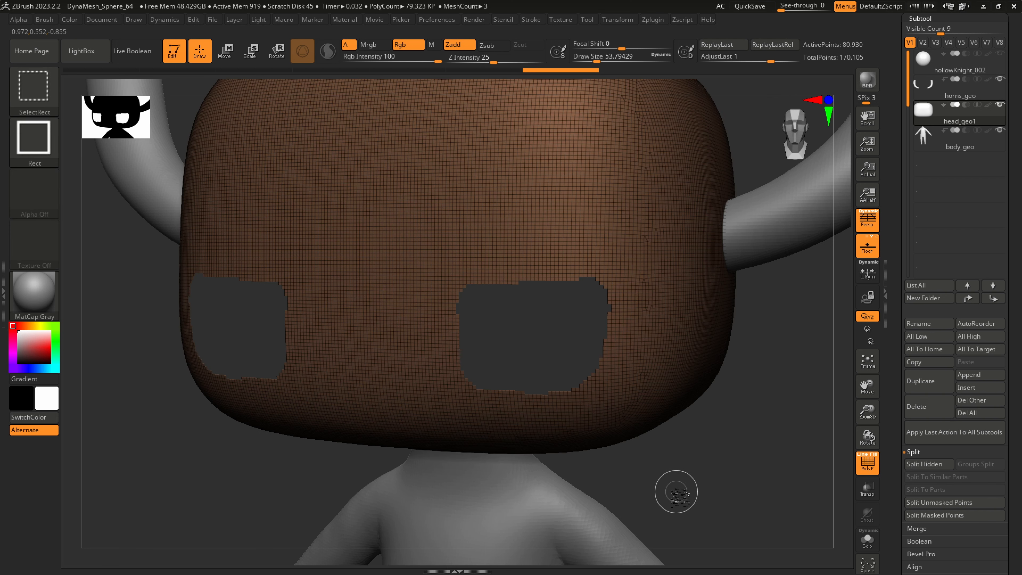
pyautogui.keyDown('ctrl'); pyautogui.keyDown('shift'); pyautogui.moveTo(677, 492); pyautogui.dragTo(721, 475); pyautogui.keyUp('shift'); pyautogui.keyUp('ctrl')
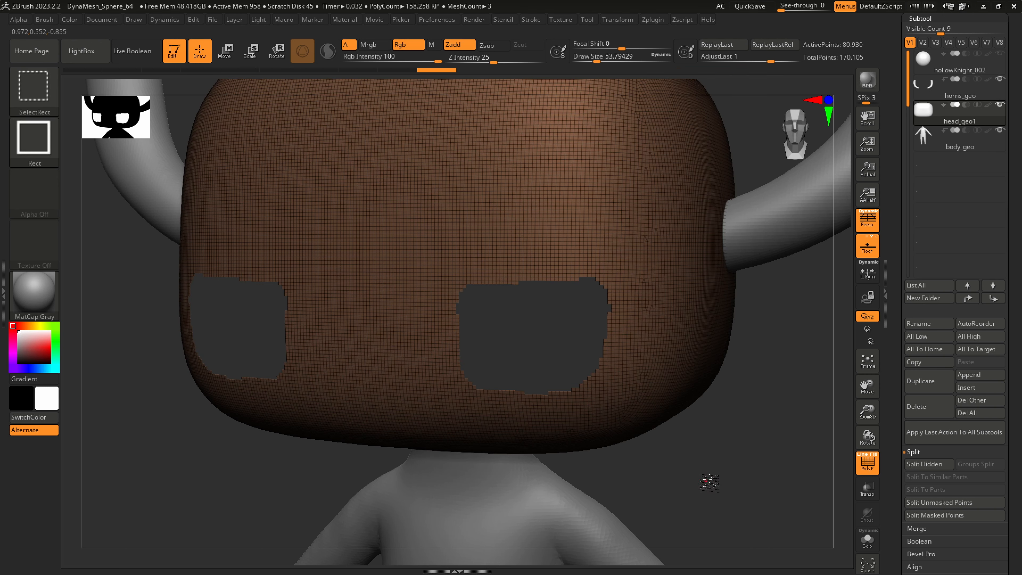
pyautogui.keyDown('ctrl'); pyautogui.keyDown('shift'); pyautogui.click(702, 483); pyautogui.keyUp('shift'); pyautogui.keyUp('ctrl')
# Insert edge loops around the head's polygroups with GroupsLoops, using 4 loops and a GPolish of 50
pyautogui.moveTo(1012, 360); pyautogui.dragTo(1018, 266)
pyautogui.click(927, 406)
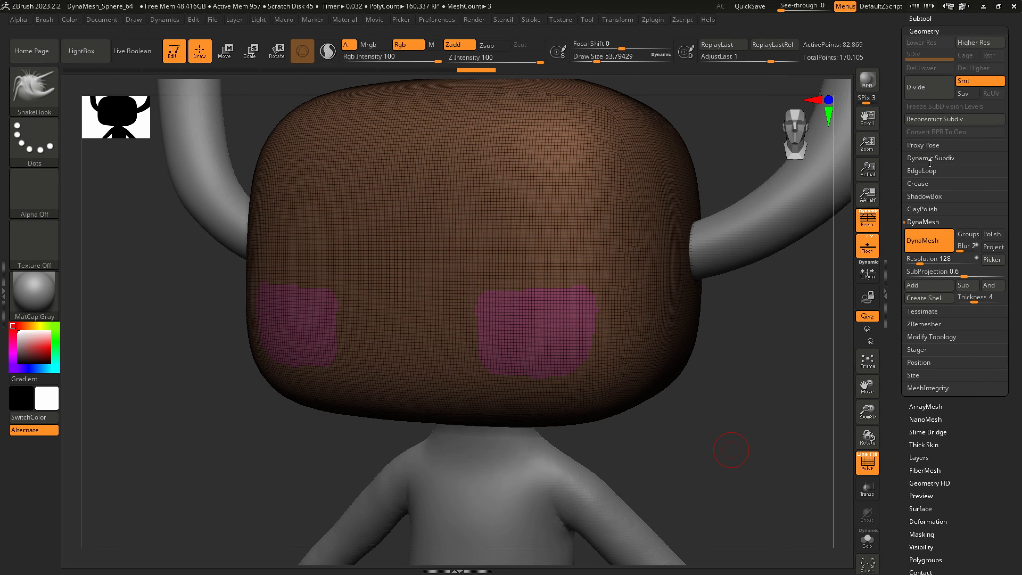
pyautogui.click(924, 171)
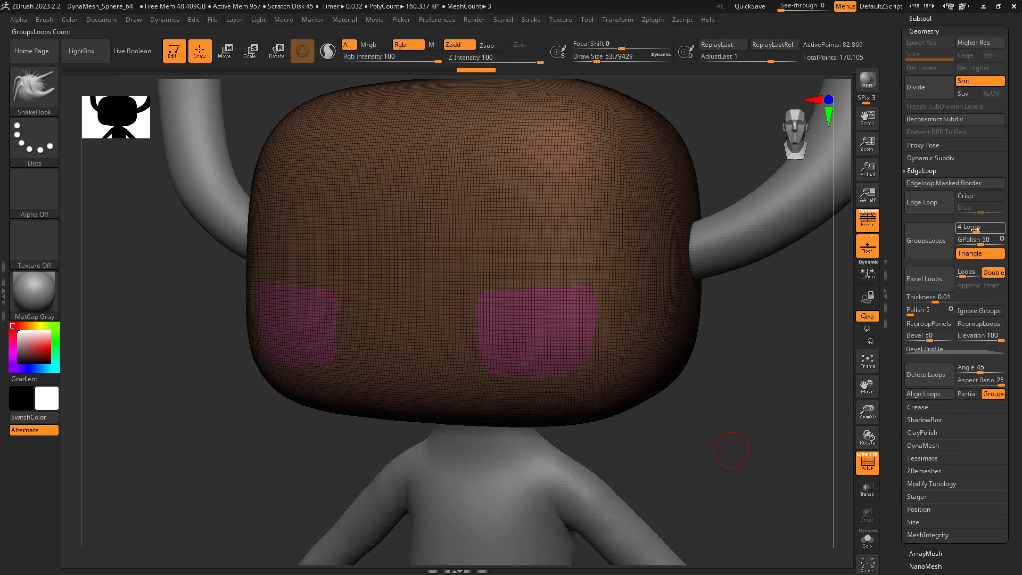
pyautogui.click(927, 240)
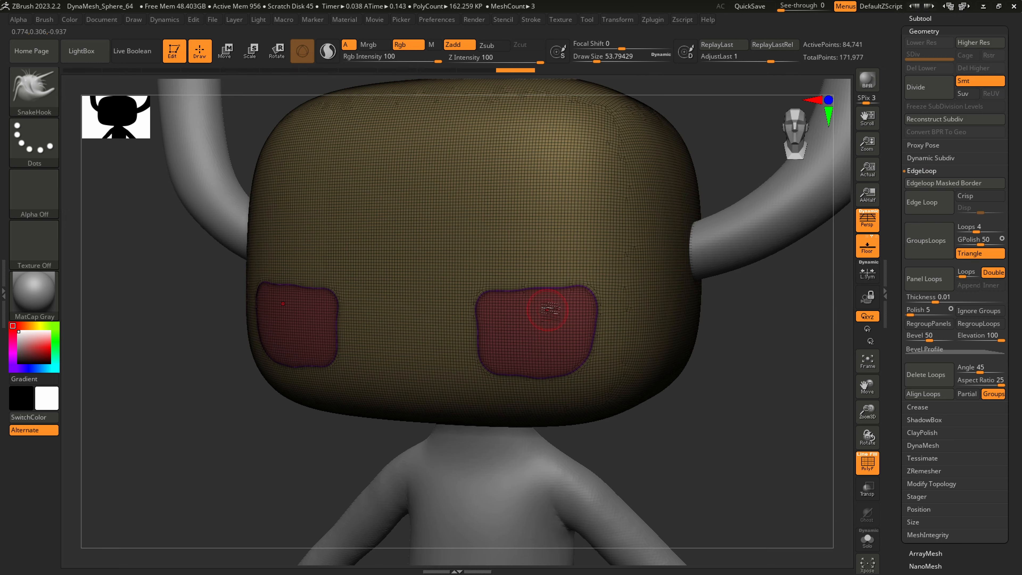
# Refine the outlines of both eyes symmetrically with SnakeHook, evening their upper, inner and lower edges
pyautogui.scroll(3, 559, 350)
pyautogui.moveTo(554, 323); pyautogui.dragTo(600, 321, button='right')
pyautogui.keyDown('alt'); pyautogui.moveTo(497, 297); pyautogui.dragTo(559, 288, button='right'); pyautogui.keyUp('alt')
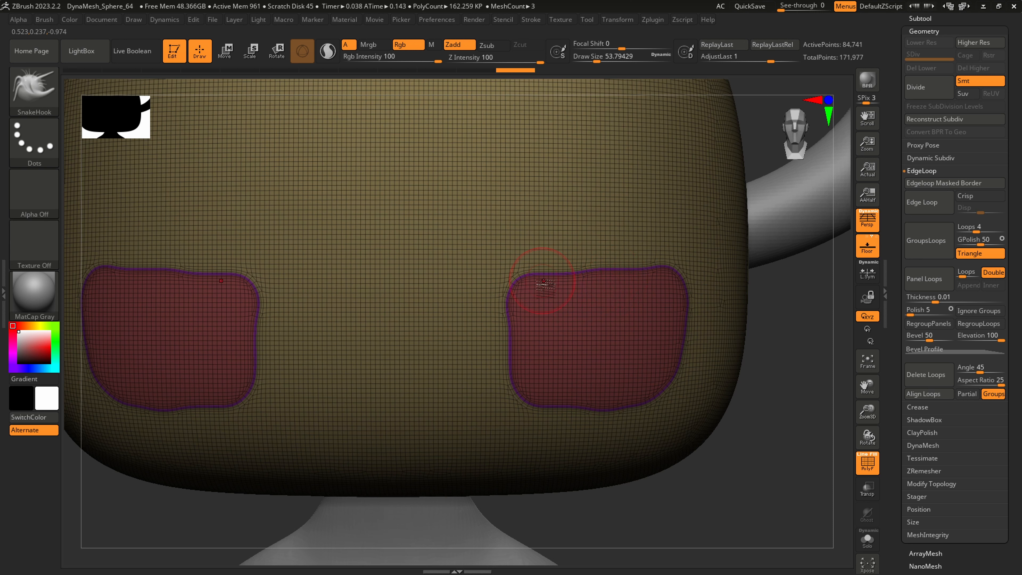
pyautogui.moveTo(562, 293); pyautogui.dragTo(612, 283)
pyautogui.moveTo(518, 332); pyautogui.dragTo(510, 321)
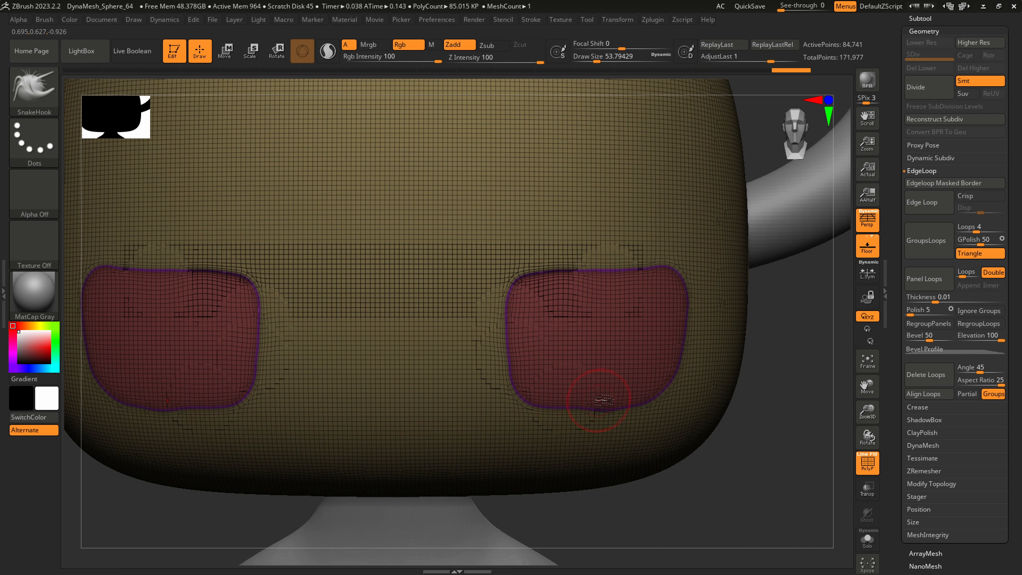
pyautogui.moveTo(600, 401); pyautogui.dragTo(613, 397)
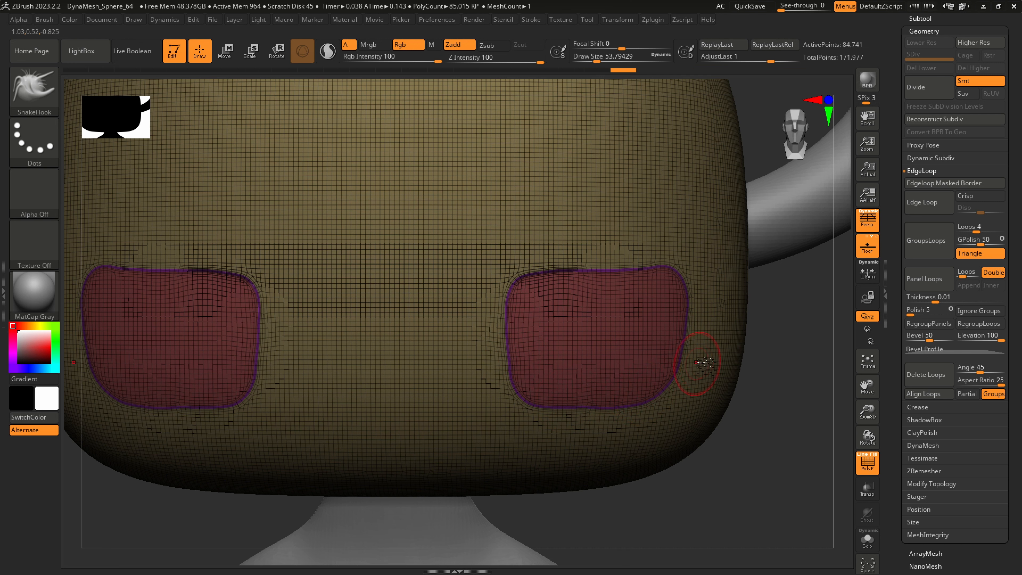
# Apply GroupsLoops again around the reshaped eye polygroups and inspect the new border loops up close
pyautogui.click(932, 239)
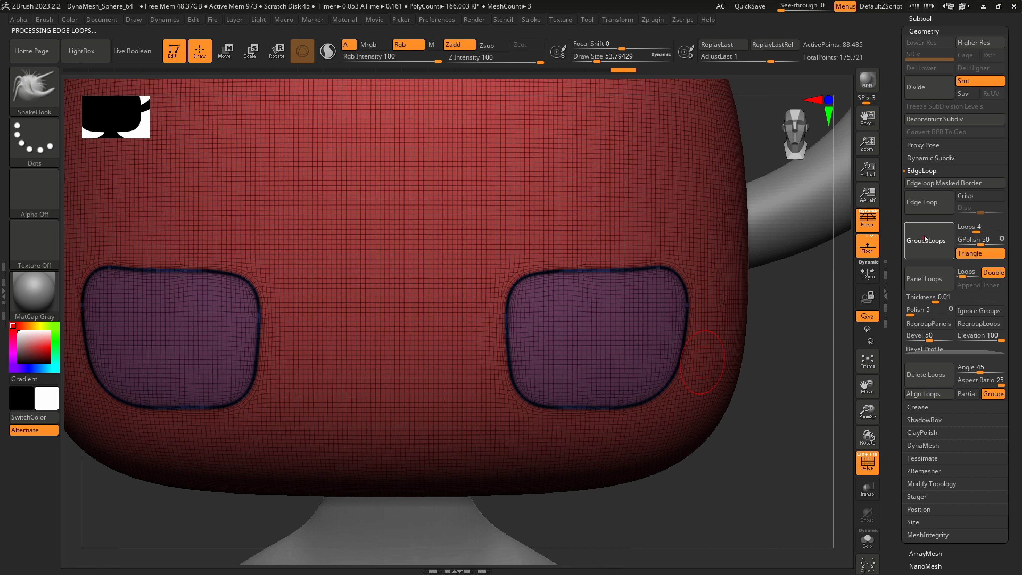
pyautogui.moveTo(745, 300); pyautogui.dragTo(644, 304, button='right')
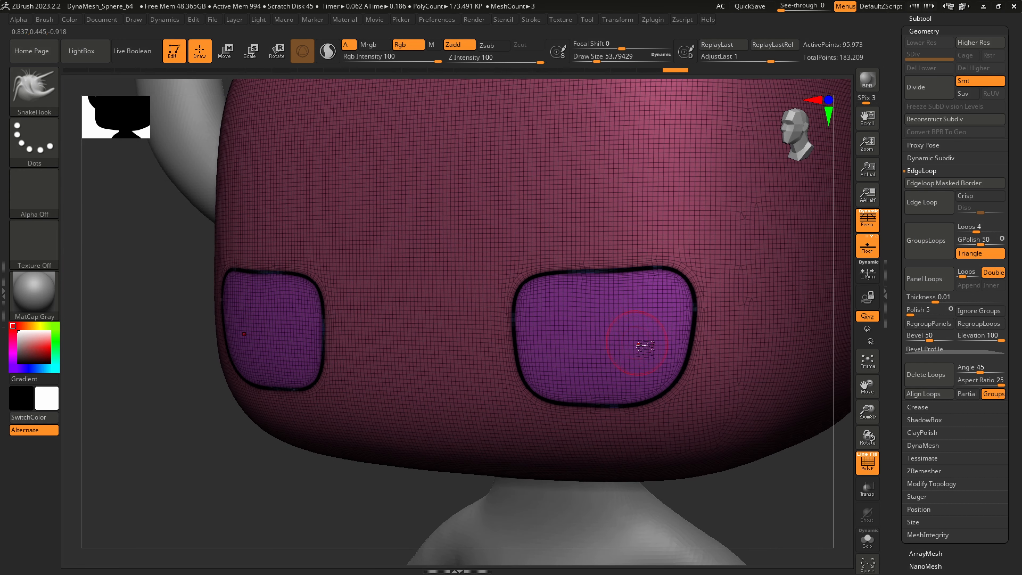
pyautogui.keyDown('ctrl'); pyautogui.moveTo(646, 347); pyautogui.dragTo(773, 344, button='right'); pyautogui.keyUp('ctrl')
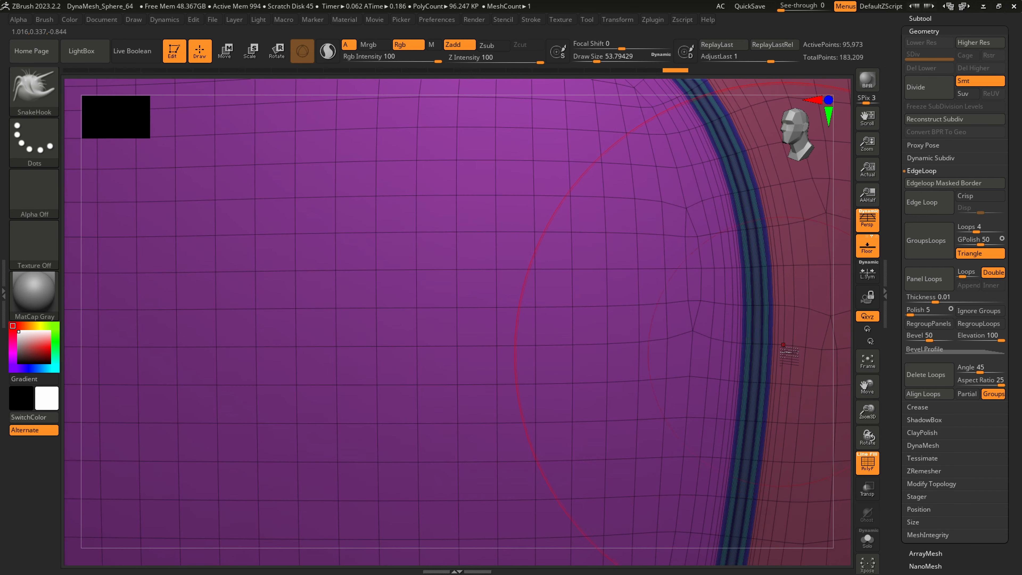
pyautogui.keyDown('ctrl'); pyautogui.moveTo(757, 386); pyautogui.dragTo(540, 394, button='right'); pyautogui.keyUp('ctrl')
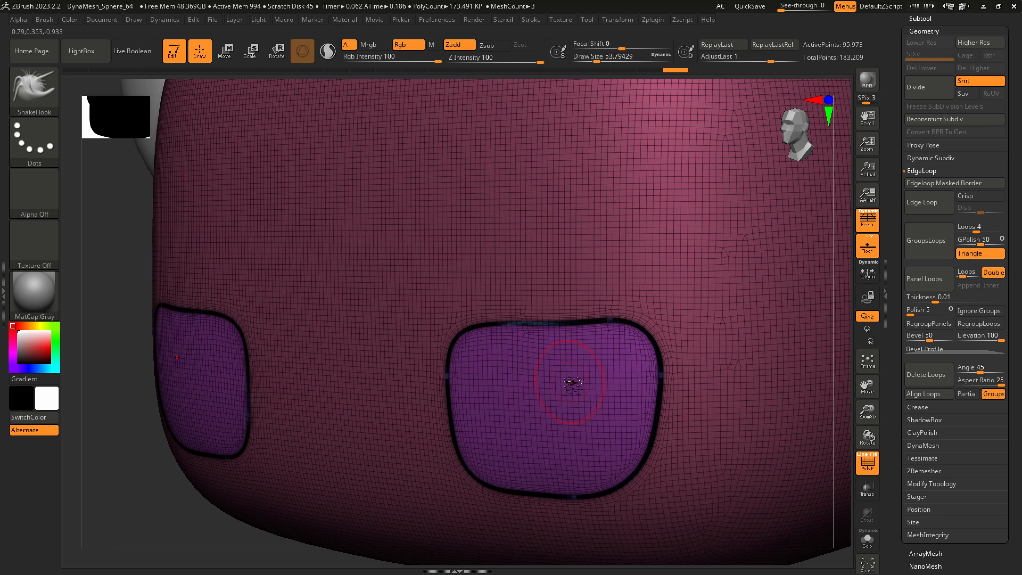
# Isolate the inner eye polygroup and mask both eye surfaces completely
pyautogui.press('ctrl')
pyautogui.hotkey('ctrl', 'shift')
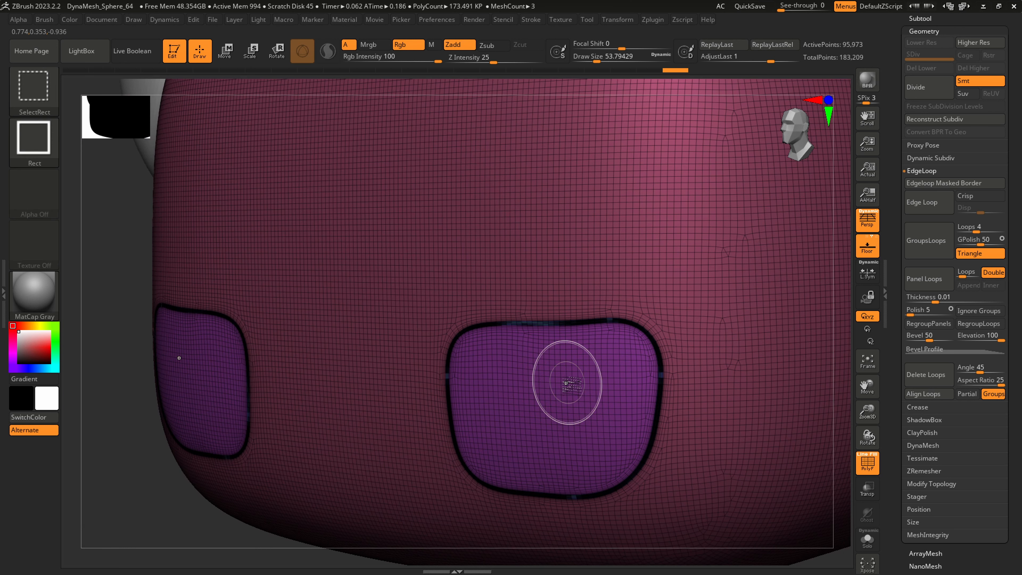
pyautogui.keyDown('ctrl'); pyautogui.keyDown('shift'); pyautogui.click(566, 382); pyautogui.keyUp('shift'); pyautogui.keyUp('ctrl')
pyautogui.keyDown('alt'); pyautogui.moveTo(586, 382); pyautogui.dragTo(527, 376, button='right'); pyautogui.keyUp('alt')
pyautogui.press('ctrl')
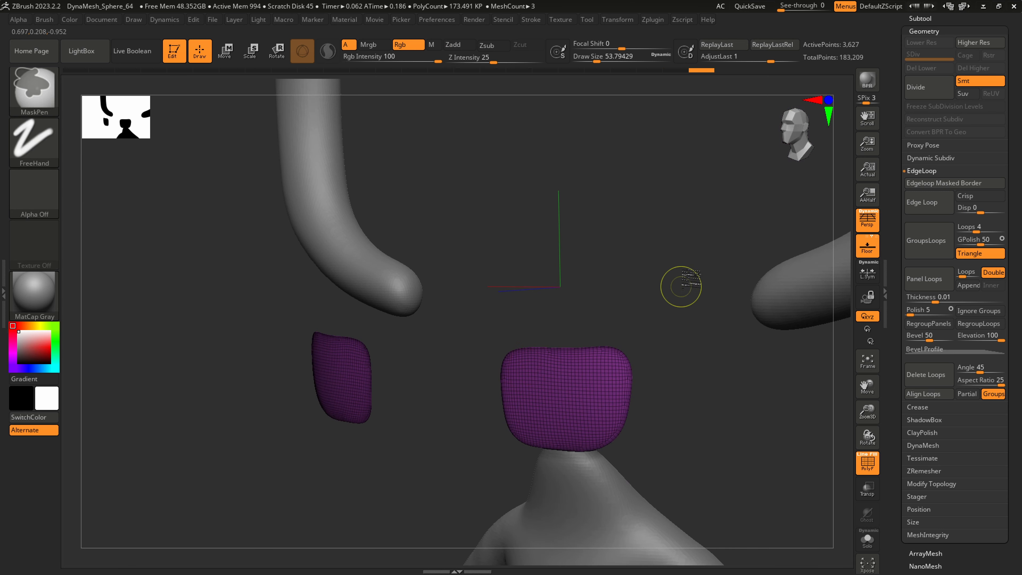
pyautogui.moveTo(711, 254)
pyautogui.keyDown('ctrl'); pyautogui.mouseDown()
pyautogui.moveTo(552, 439)
pyautogui.moveTo(427, 496)
pyautogui.mouseUp(); pyautogui.keyUp('ctrl')
# Show the whole head again and invert the mask so that only the inner eye surfaces are unmasked
pyautogui.hotkey('ctrl', 'shift')
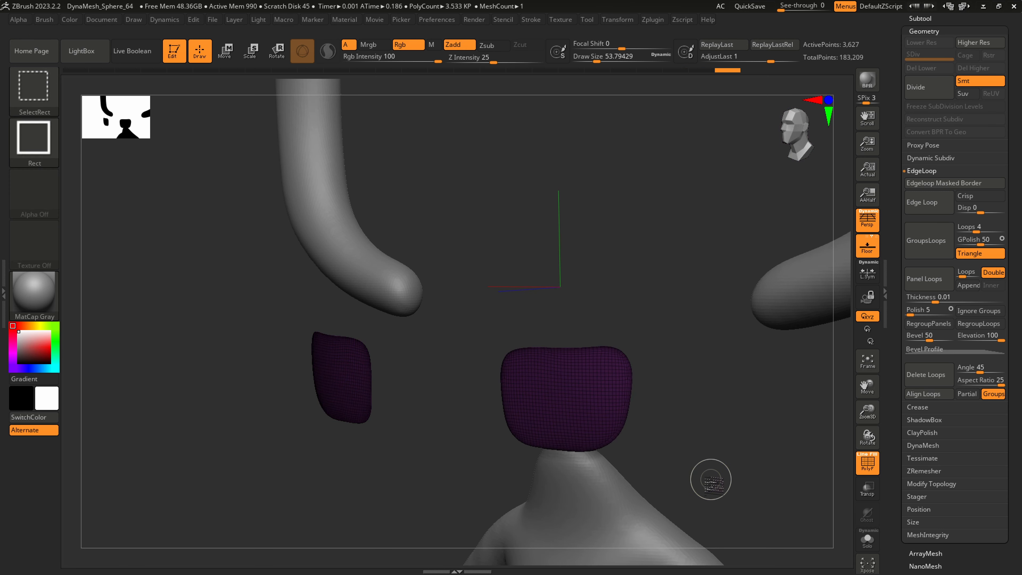
pyautogui.keyDown('ctrl'); pyautogui.keyDown('shift'); pyautogui.click(711, 480); pyautogui.keyUp('shift'); pyautogui.keyUp('ctrl')
pyautogui.moveTo(712, 473); pyautogui.dragTo(551, 449, button='right')
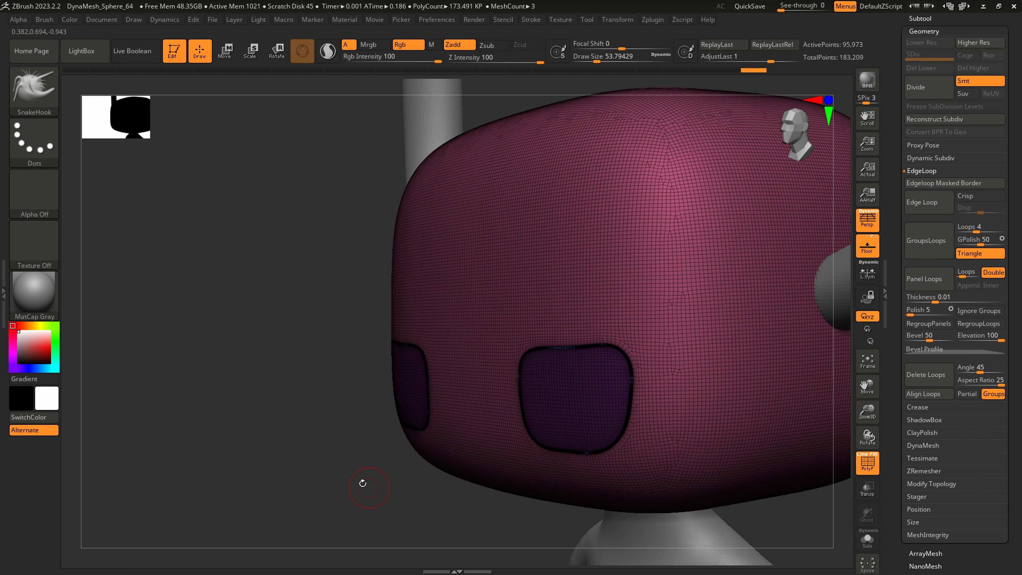
pyautogui.press('ctrl')
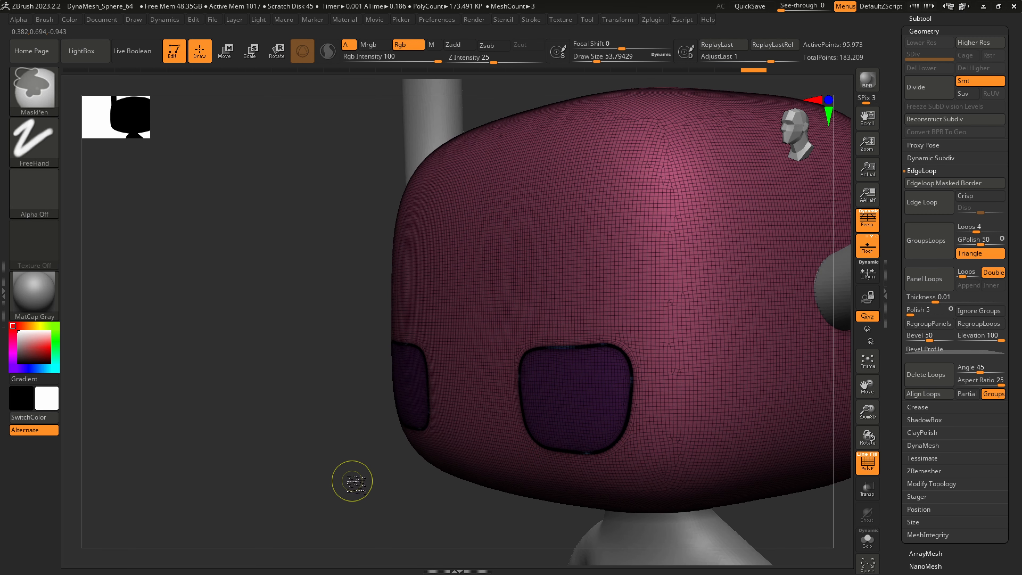
pyautogui.keyDown('ctrl'); pyautogui.click(353, 480); pyautogui.keyUp('ctrl')
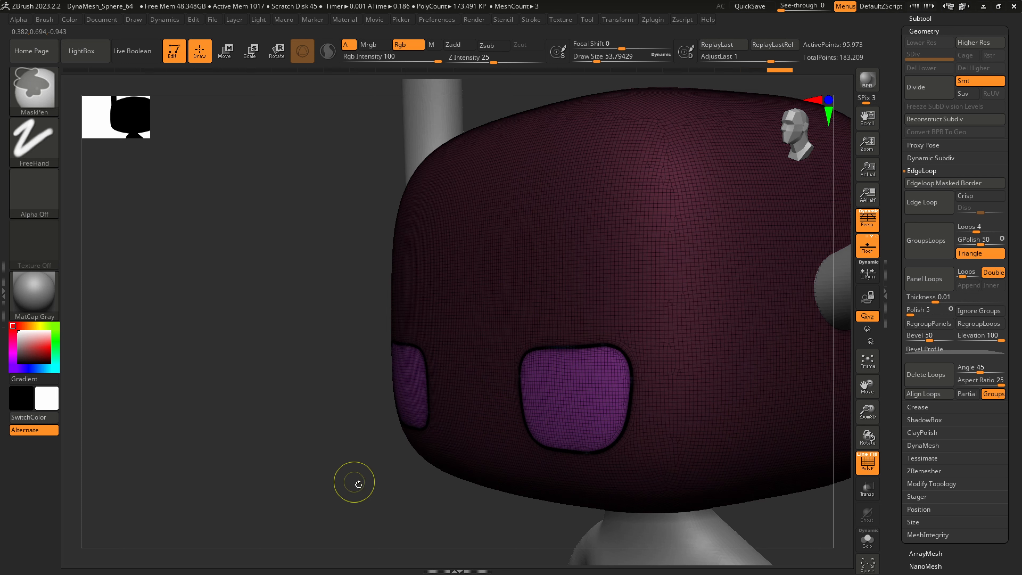
# Center the transform gizmo on the unmasked eyes and move them straight back into the head to form sockets
pyautogui.press('w')
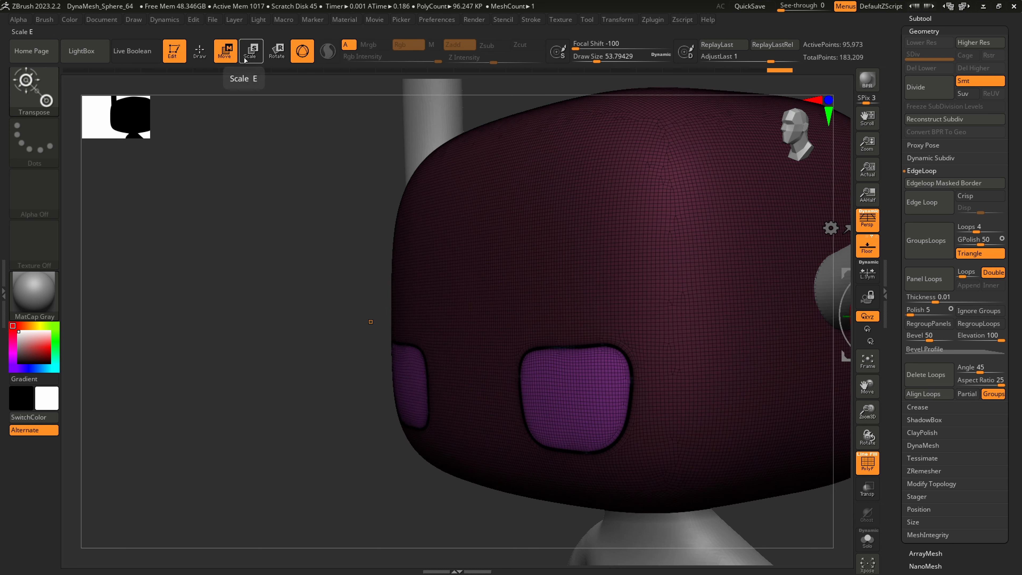
pyautogui.moveTo(694, 402); pyautogui.dragTo(475, 423, button='right')
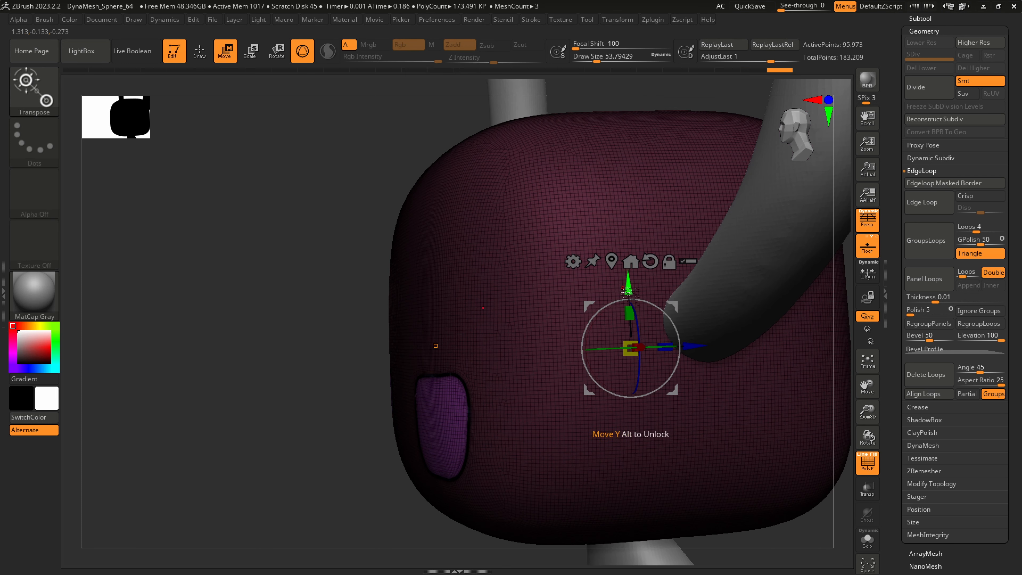
pyautogui.moveTo(627, 277); pyautogui.dragTo(721, 267, button='right')
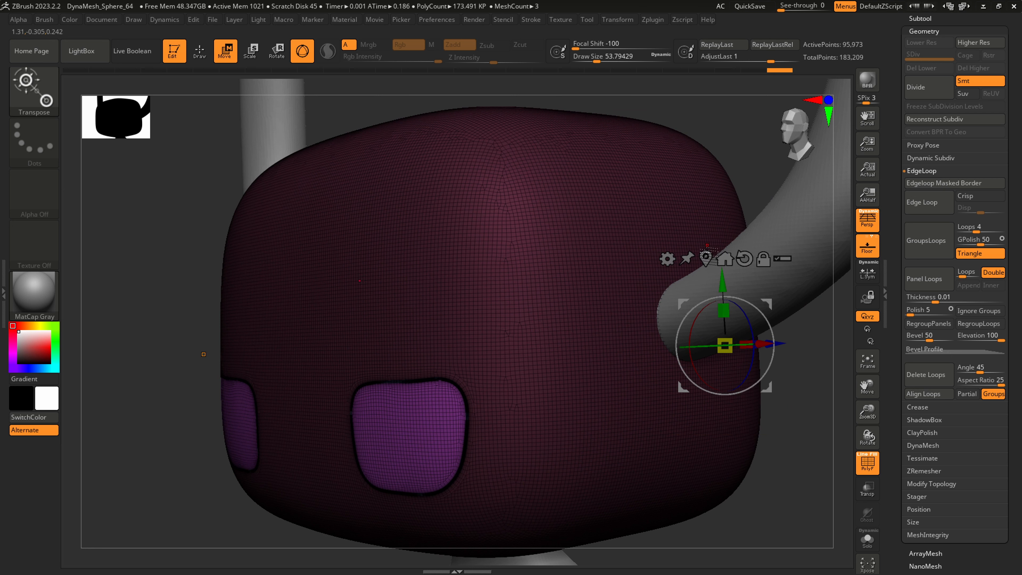
pyautogui.click(707, 258)
pyautogui.moveTo(487, 430); pyautogui.dragTo(395, 433, button='right')
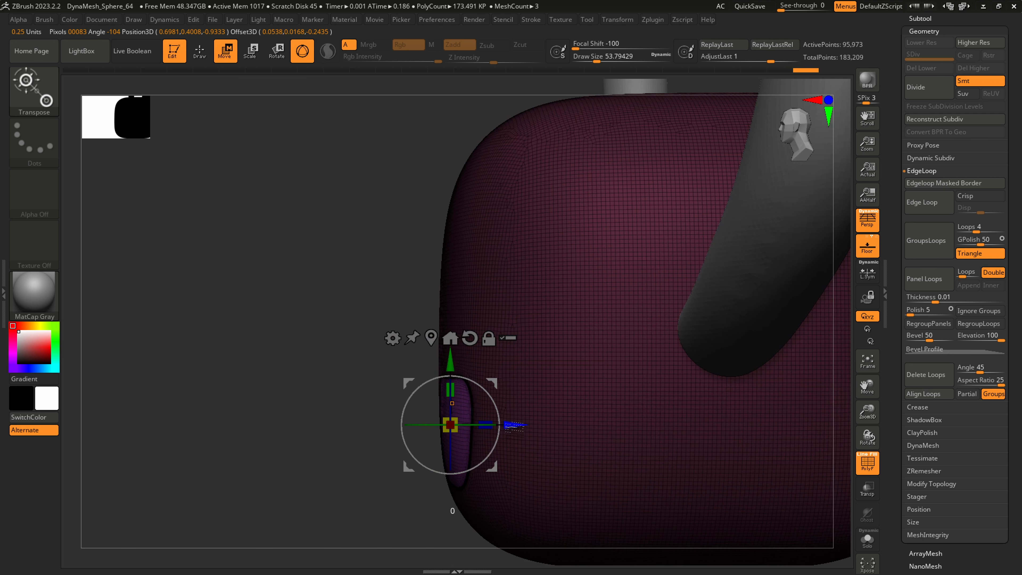
pyautogui.moveTo(515, 427); pyautogui.dragTo(578, 441)
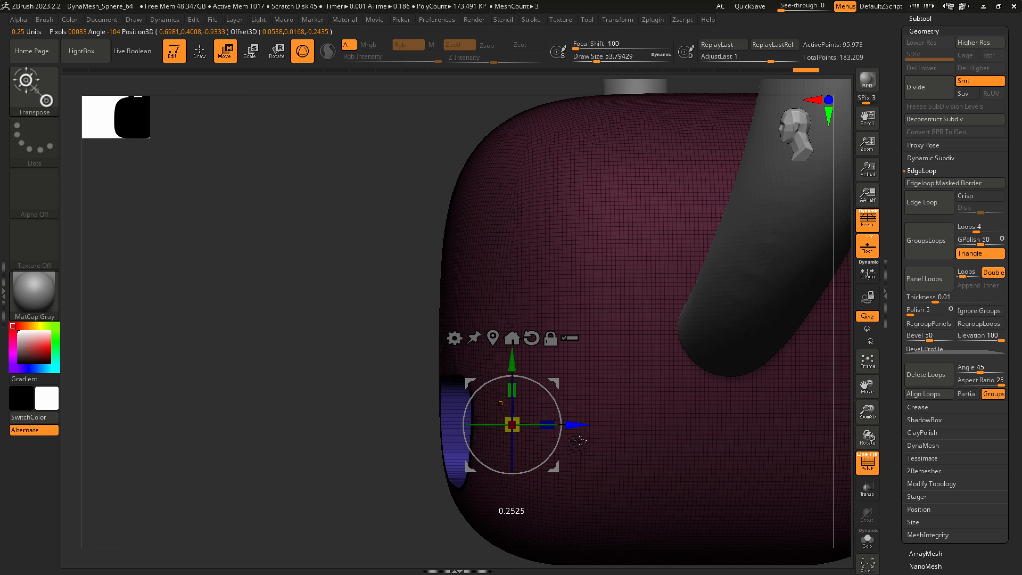
pyautogui.moveTo(578, 441); pyautogui.dragTo(607, 445, button='right')
# Return to sculpting, adjust the recessed eye surfaces with SnakeHook at a draw size of about 517 and clear the mask
pyautogui.press('q')
pyautogui.moveTo(541, 443)
pyautogui.keyDown('ctrl'); pyautogui.mouseDown(button='right')
pyautogui.moveTo(499, 458)
pyautogui.moveTo(509, 456)
pyautogui.mouseUp(button='right'); pyautogui.keyUp('ctrl')
pyautogui.press('s')
pyautogui.moveTo(435, 459); pyautogui.dragTo(437, 458)
pyautogui.moveTo(437, 432)
pyautogui.keyDown('shift'); pyautogui.mouseDown()
pyautogui.moveTo(421, 450)
pyautogui.moveTo(442, 430)
pyautogui.moveTo(447, 441)
pyautogui.mouseUp(); pyautogui.keyUp('shift')
pyautogui.moveTo(519, 463); pyautogui.dragTo(511, 463, button='right')
pyautogui.keyDown('shift'); pyautogui.moveTo(453, 449); pyautogui.dragTo(443, 467); pyautogui.keyUp('shift')
pyautogui.moveTo(557, 482)
pyautogui.mouseDown(button='right')
pyautogui.moveTo(531, 478)
pyautogui.moveTo(555, 439)
pyautogui.mouseUp(button='right')
pyautogui.keyDown('shift'); pyautogui.moveTo(455, 412); pyautogui.dragTo(461, 421); pyautogui.keyUp('shift')
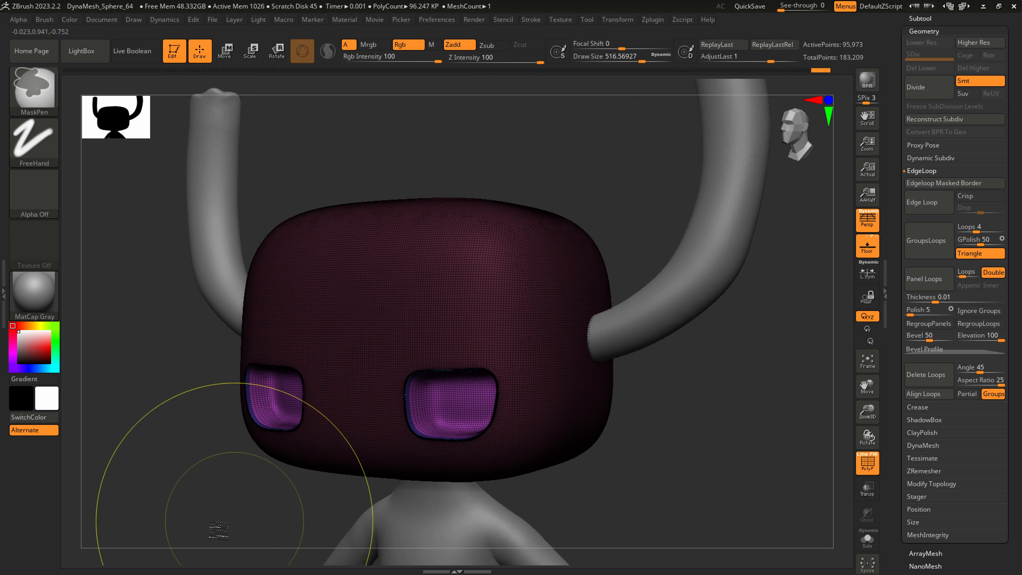
pyautogui.keyDown('ctrl'); pyautogui.moveTo(214, 519); pyautogui.dragTo(257, 502); pyautogui.keyUp('ctrl')
# Hide the polyframe and smooth the inner surfaces of both eye sockets
pyautogui.press('shift')
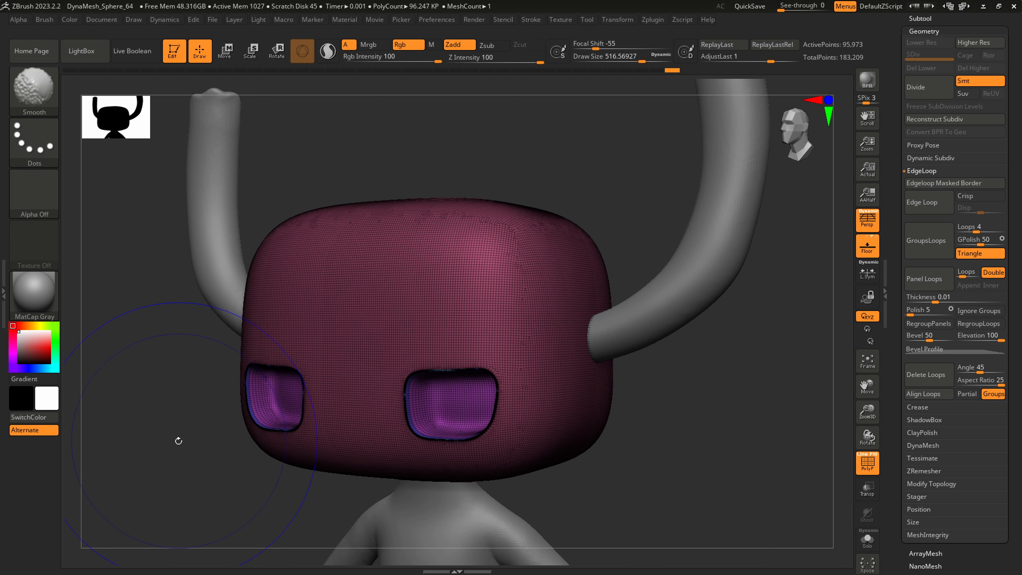
pyautogui.hotkey('shift', 'f')
pyautogui.moveTo(433, 365); pyautogui.dragTo(463, 401, button='right')
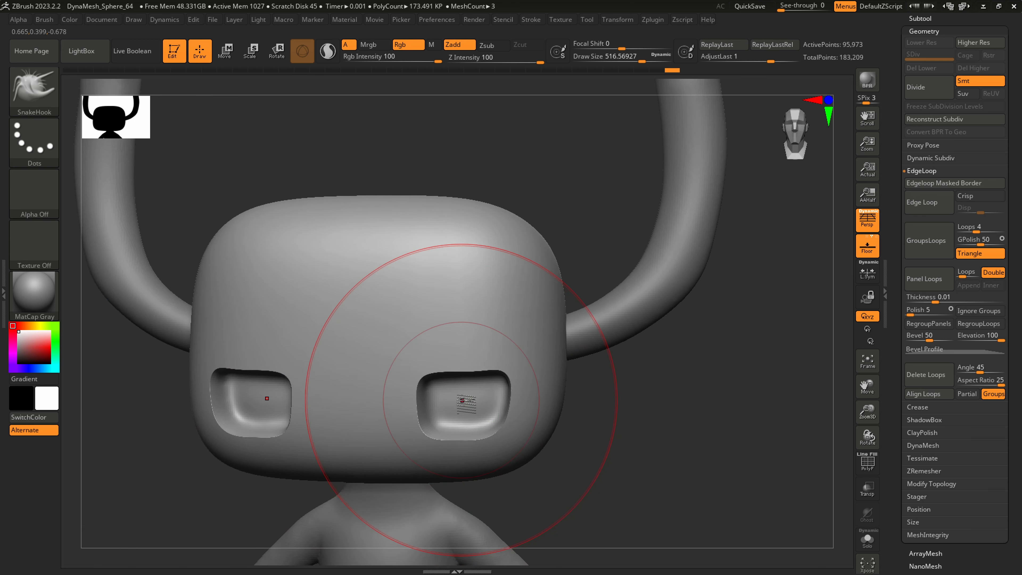
pyautogui.press('shift')
pyautogui.press('shift')
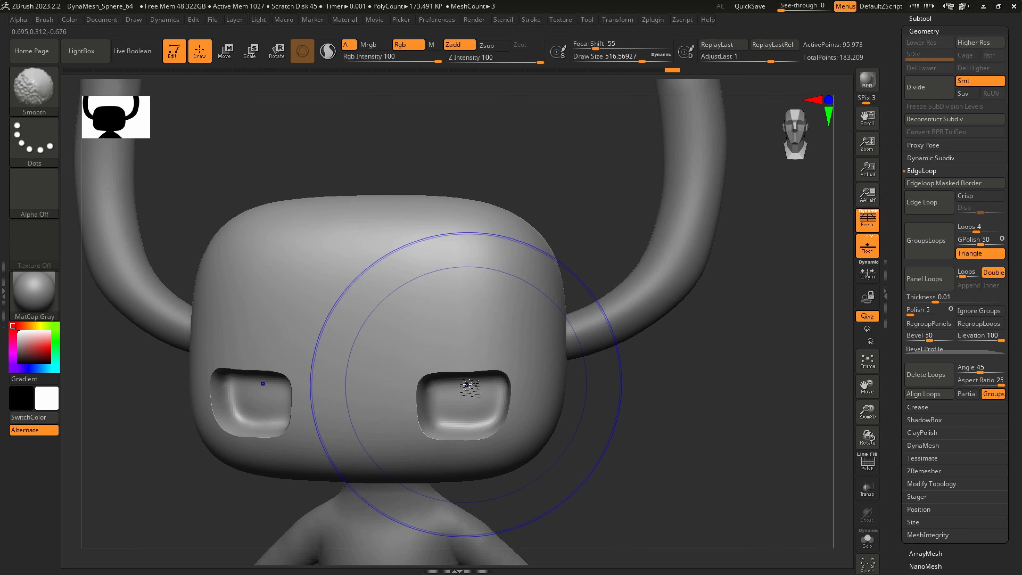
pyautogui.moveTo(467, 385)
pyautogui.keyDown('shift'); pyautogui.mouseDown()
pyautogui.moveTo(455, 402)
pyautogui.moveTo(461, 449)
pyautogui.moveTo(458, 440)
pyautogui.mouseUp(); pyautogui.keyUp('shift')
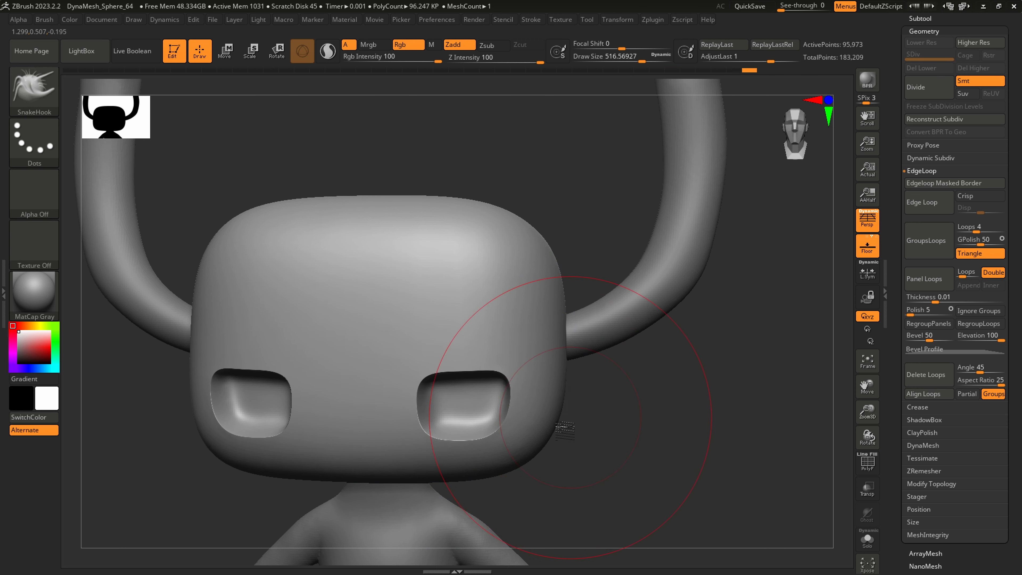
# Show the head's polyframe and remesh the head with DynaMesh at a resolution of 224
pyautogui.moveTo(565, 429); pyautogui.dragTo(655, 457)
pyautogui.hotkey('shift', 'f')
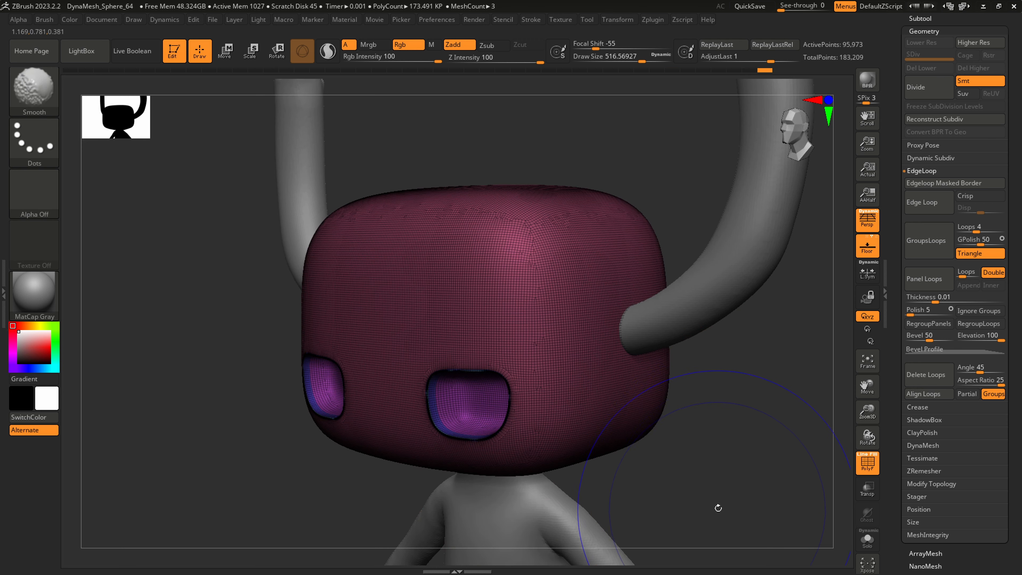
pyautogui.keyDown('ctrl'); pyautogui.moveTo(703, 515); pyautogui.dragTo(790, 407); pyautogui.keyUp('ctrl')
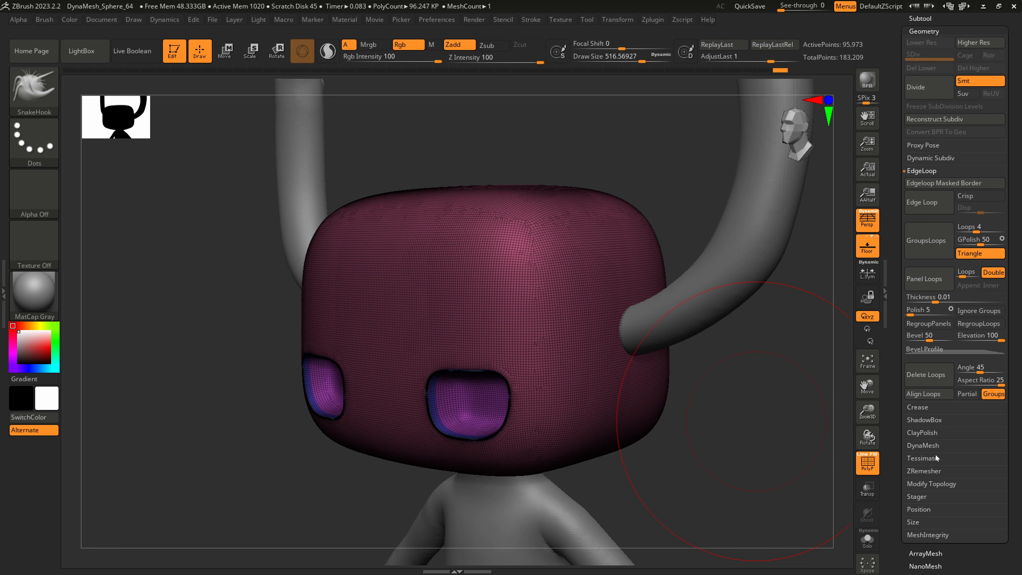
pyautogui.hotkey('ctrl', 'z')
pyautogui.click(923, 446)
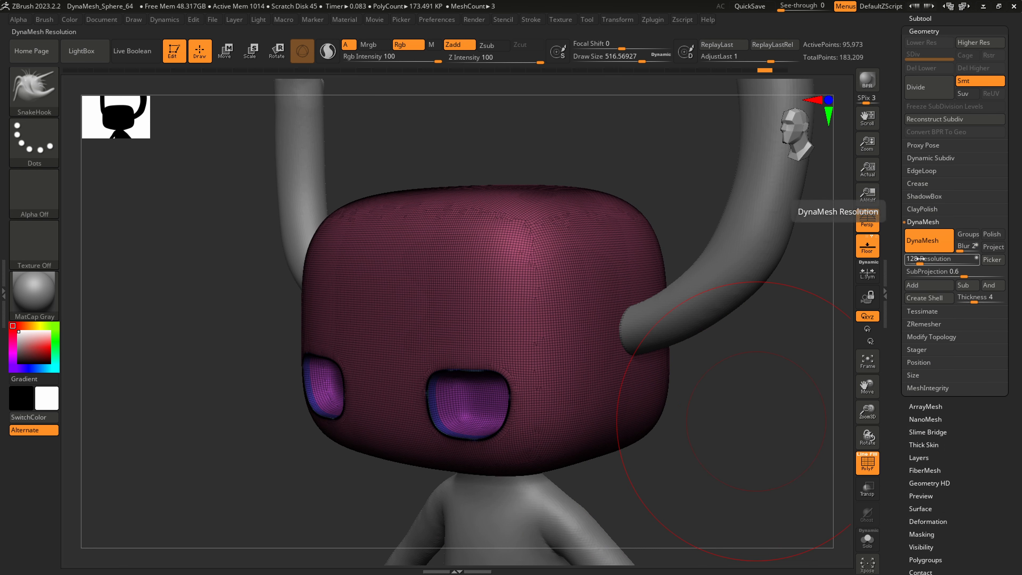
pyautogui.moveTo(919, 259); pyautogui.dragTo(923, 261)
pyautogui.click(914, 259)
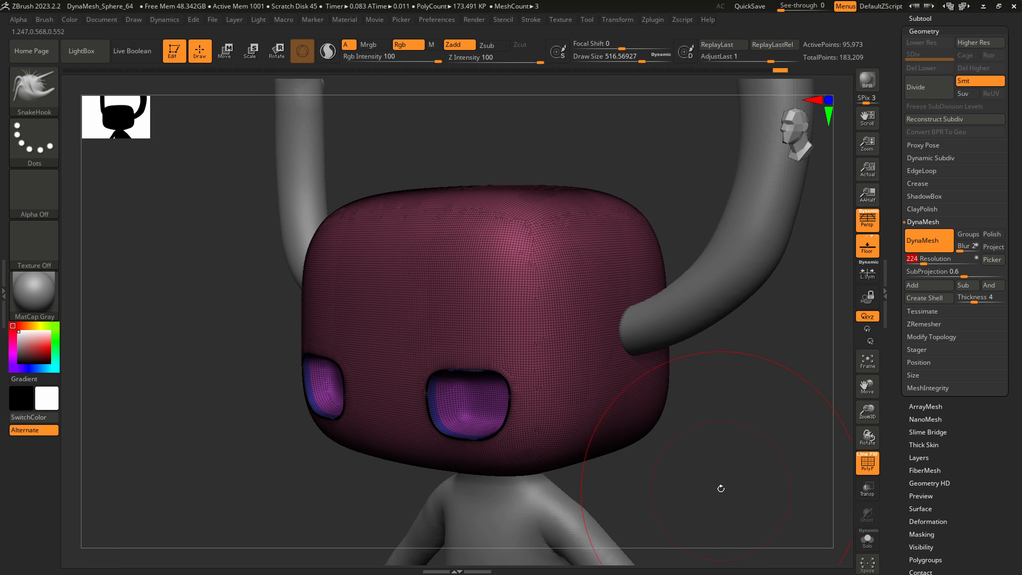
pyautogui.keyDown('ctrl'); pyautogui.moveTo(717, 494); pyautogui.dragTo(794, 386); pyautogui.keyUp('ctrl')
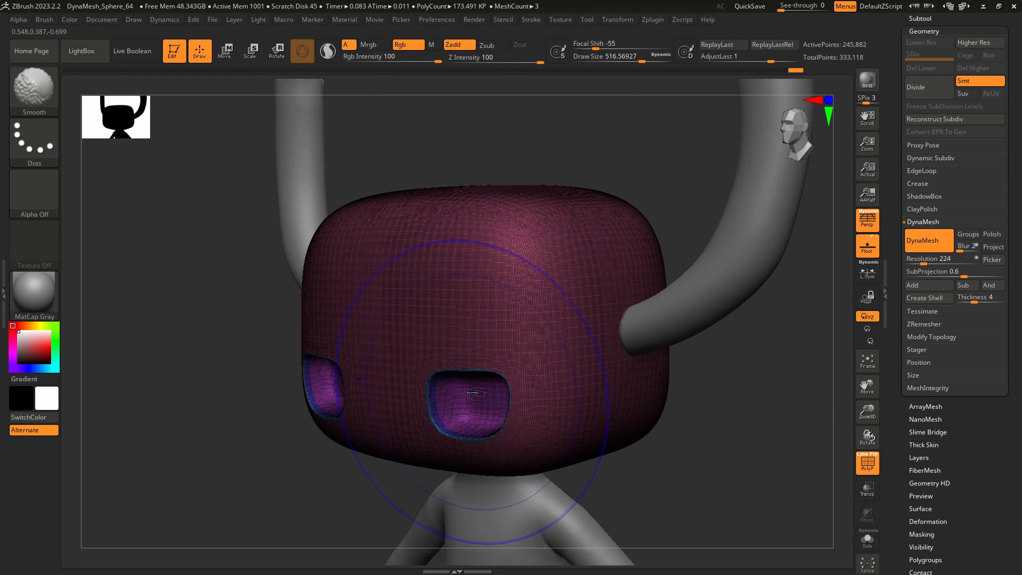
# Hide the polyframe and refine the eye socket edges with SnakeHook, reducing the draw size to about 97
pyautogui.hotkey('shift', 'f')
pyautogui.press('b')
pyautogui.press('s')
pyautogui.press('h')
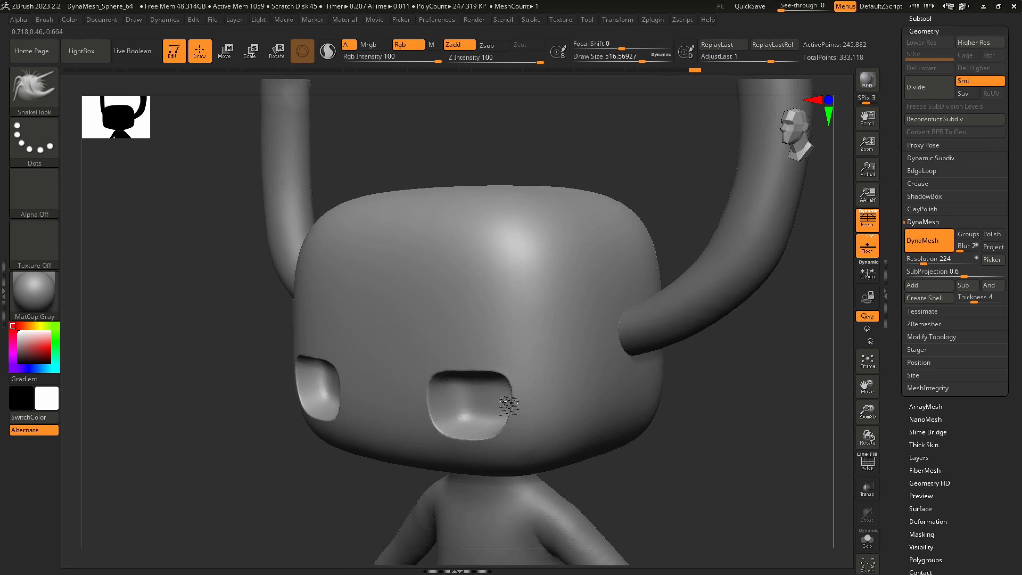
pyautogui.moveTo(509, 406); pyautogui.dragTo(527, 403, button='right')
pyautogui.moveTo(502, 380)
pyautogui.keyDown('shift'); pyautogui.mouseDown()
pyautogui.moveTo(483, 421)
pyautogui.moveTo(507, 430)
pyautogui.moveTo(460, 432)
pyautogui.mouseUp(); pyautogui.keyUp('shift')
pyautogui.press('s')
pyautogui.moveTo(547, 407)
pyautogui.keyDown('shift'); pyautogui.mouseDown()
pyautogui.moveTo(509, 432)
pyautogui.moveTo(447, 371)
pyautogui.moveTo(534, 383)
pyautogui.mouseUp(); pyautogui.keyUp('shift')
pyautogui.moveTo(634, 446)
pyautogui.keyDown('ctrl'); pyautogui.mouseDown(button='right')
pyautogui.moveTo(612, 450)
pyautogui.moveTo(751, 372)
pyautogui.mouseUp(button='right'); pyautogui.keyUp('ctrl')
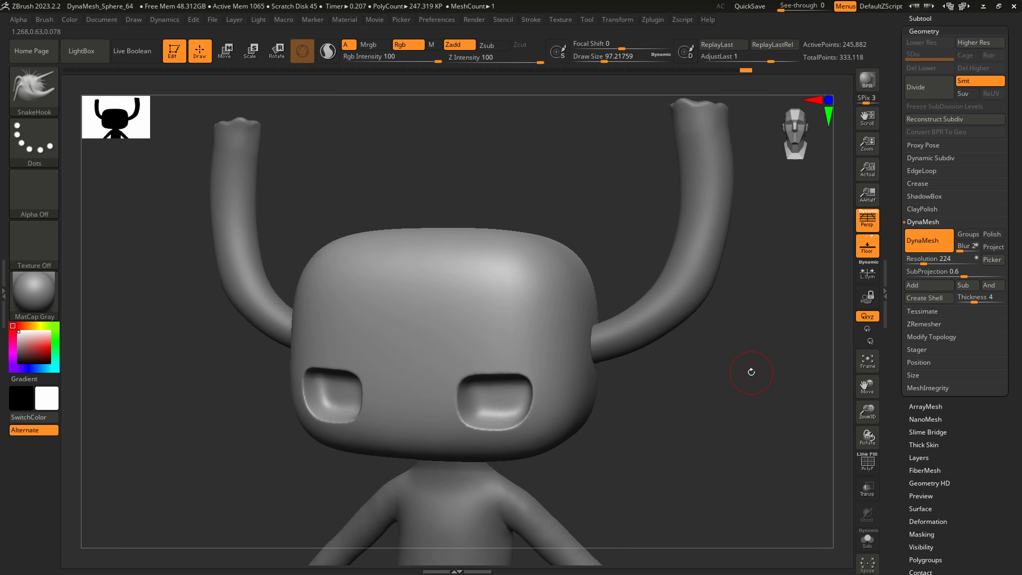
# Turn on DynaMesh's Polish option, try remeshing the head with it and undo the remesh
pyautogui.click(992, 234)
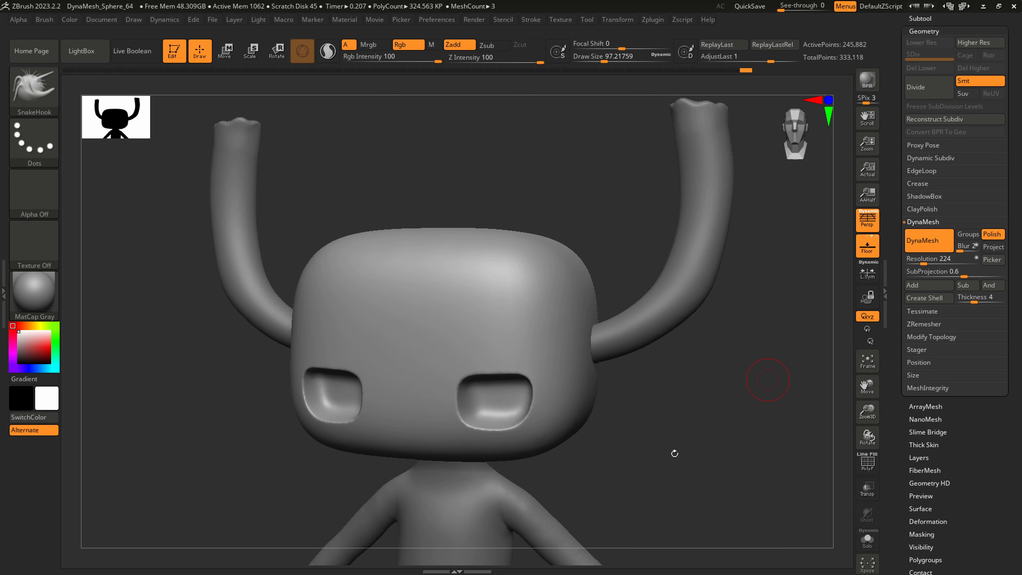
pyautogui.keyDown('ctrl'); pyautogui.moveTo(652, 490); pyautogui.dragTo(660, 493); pyautogui.keyUp('ctrl')
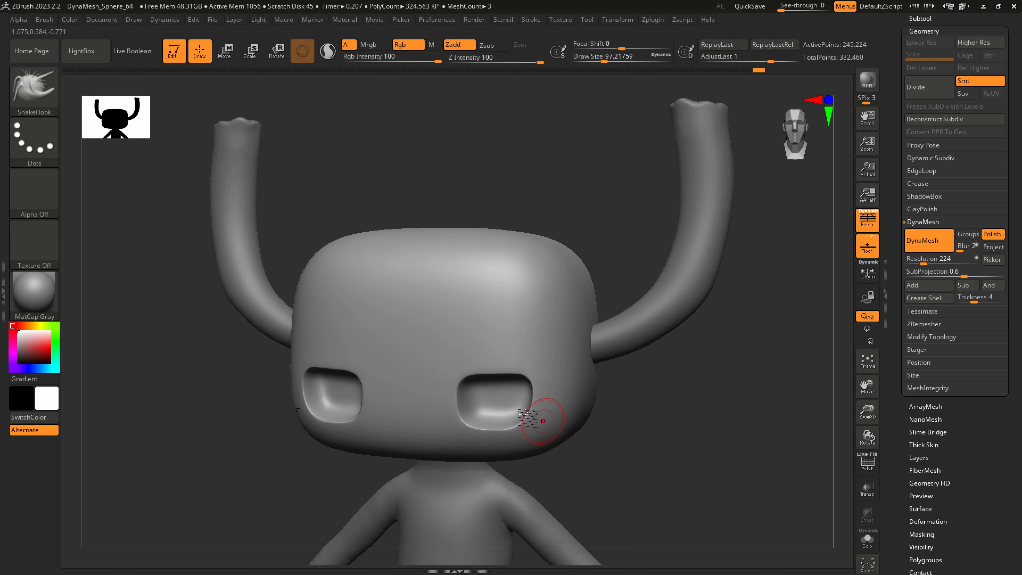
pyautogui.moveTo(484, 418)
pyautogui.keyDown('ctrl'); pyautogui.mouseDown(button='right')
pyautogui.moveTo(543, 427)
pyautogui.moveTo(445, 400)
pyautogui.mouseUp(button='right'); pyautogui.keyUp('ctrl')
pyautogui.moveTo(586, 397); pyautogui.dragTo(604, 426, button='right')
pyautogui.moveTo(604, 426)
pyautogui.keyDown('ctrl'); pyautogui.mouseDown(button='right')
pyautogui.moveTo(583, 427)
pyautogui.moveTo(548, 334)
pyautogui.moveTo(552, 364)
pyautogui.moveTo(573, 369)
pyautogui.mouseUp(button='right'); pyautogui.keyUp('ctrl')
pyautogui.hotkey('ctrl', 'z')
# Refine the head's shape with SnakeHook at a draw size of about 145 and check it against the whole character
pyautogui.press('s')
pyautogui.moveTo(505, 323); pyautogui.dragTo(511, 324)
pyautogui.keyDown('shift'); pyautogui.moveTo(502, 258); pyautogui.dragTo(507, 318); pyautogui.keyUp('shift')
pyautogui.moveTo(510, 288)
pyautogui.keyDown('shift'); pyautogui.mouseDown()
pyautogui.moveTo(518, 317)
pyautogui.moveTo(595, 294)
pyautogui.moveTo(616, 272)
pyautogui.moveTo(575, 310)
pyautogui.moveTo(585, 282)
pyautogui.mouseUp(); pyautogui.keyUp('shift')
pyautogui.keyDown('alt'); pyautogui.moveTo(587, 331); pyautogui.dragTo(503, 354, button='right'); pyautogui.keyUp('alt')
pyautogui.keyDown('alt'); pyautogui.moveTo(503, 354); pyautogui.dragTo(573, 364, button='right'); pyautogui.keyUp('alt')
pyautogui.keyDown('ctrl'); pyautogui.moveTo(606, 308); pyautogui.dragTo(518, 349, button='right'); pyautogui.keyUp('ctrl')
pyautogui.keyDown('alt'); pyautogui.moveTo(604, 382); pyautogui.dragTo(532, 391, button='right'); pyautogui.keyUp('alt')
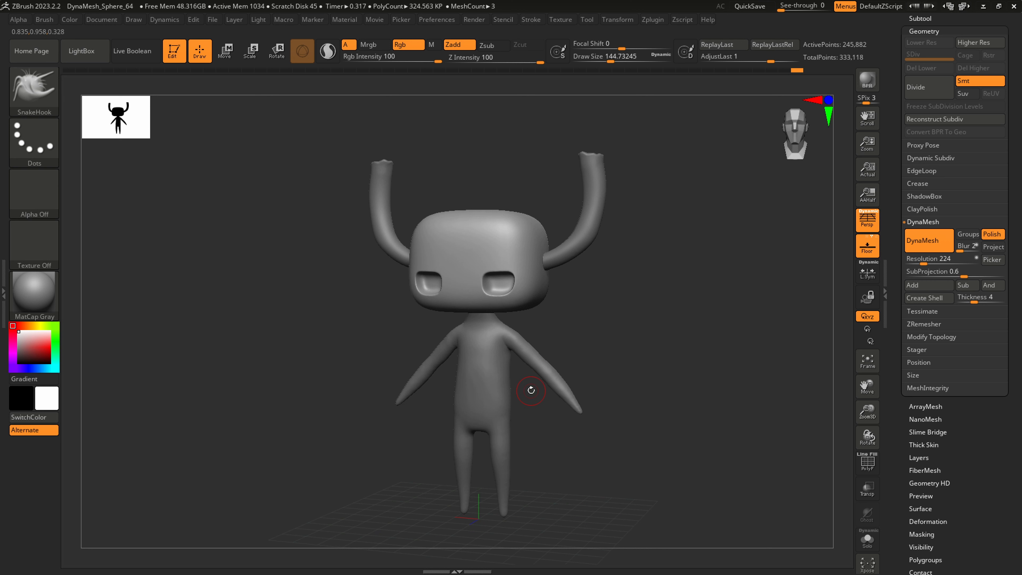